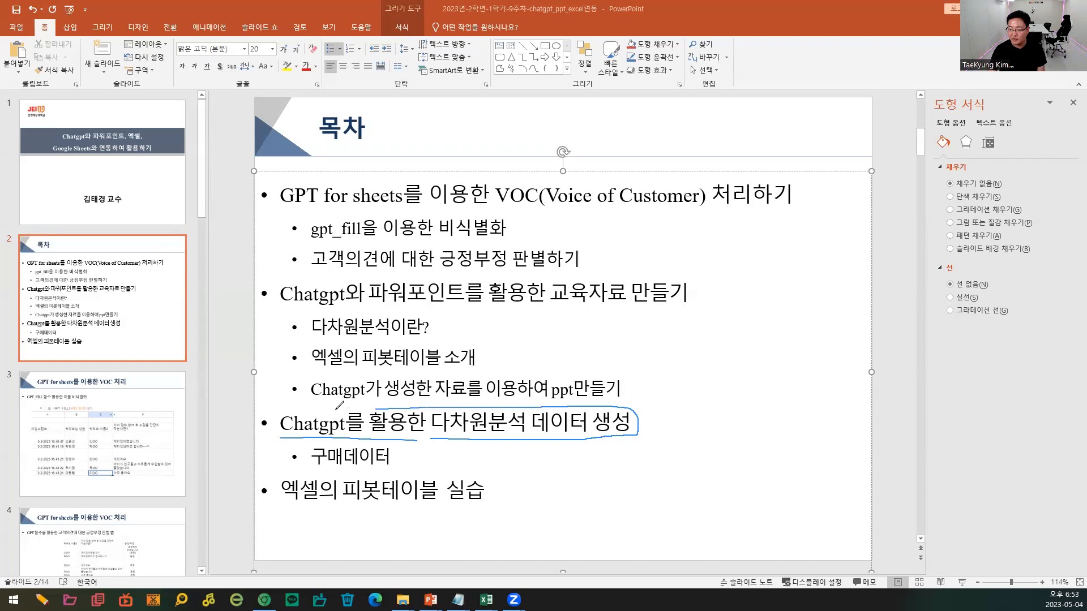
- Underline the 구매데이터 item on the 목차 slide with the on-screen pen
mouse_move(378, 465)
left_mouse_down()
mouse_move(339, 470)
mouse_move(383, 465)
left_mouse_up()
mouse_move(308, 450)
left_mouse_down()
mouse_move(365, 472)
mouse_move(389, 468)
left_mouse_up()
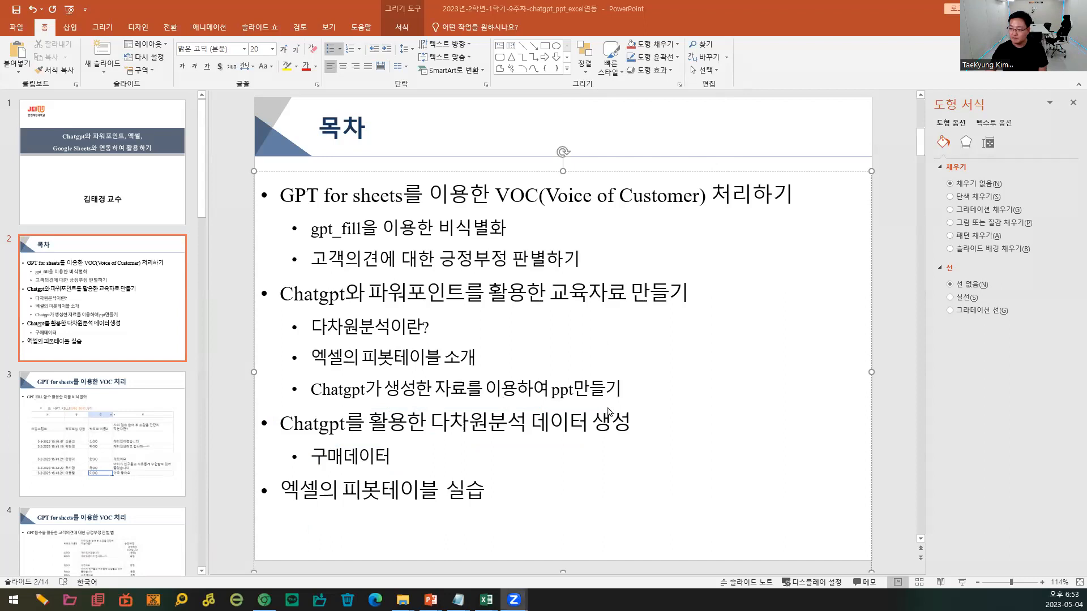
- Switch to ChatGPT in the browser and review the earlier sample sales data and the prompt "위 데이터를 100건 생성해주세요."
key("alt+Tab")
scroll(596, 478, "down", 8)
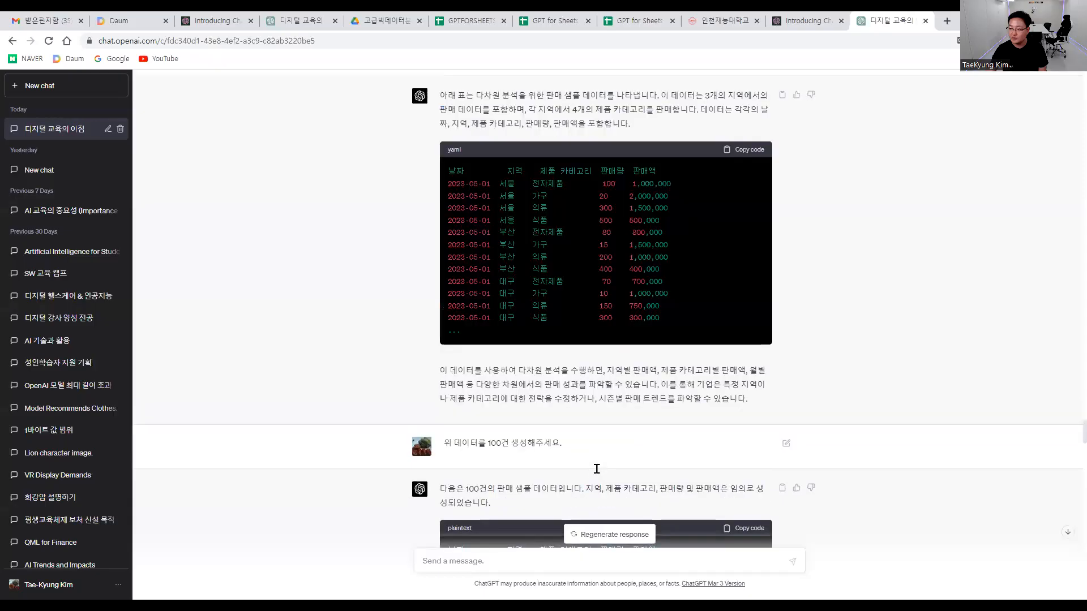
scroll(596, 479, "down", 20)
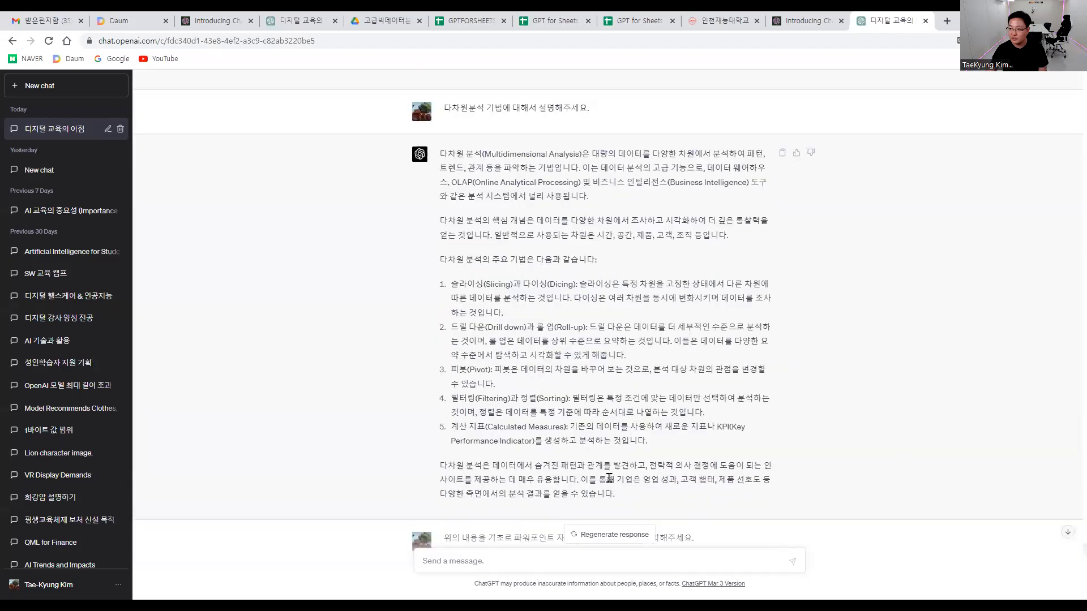
left_click_drag(714, 479, 439, 72)
scroll(497, 465, "up", 20)
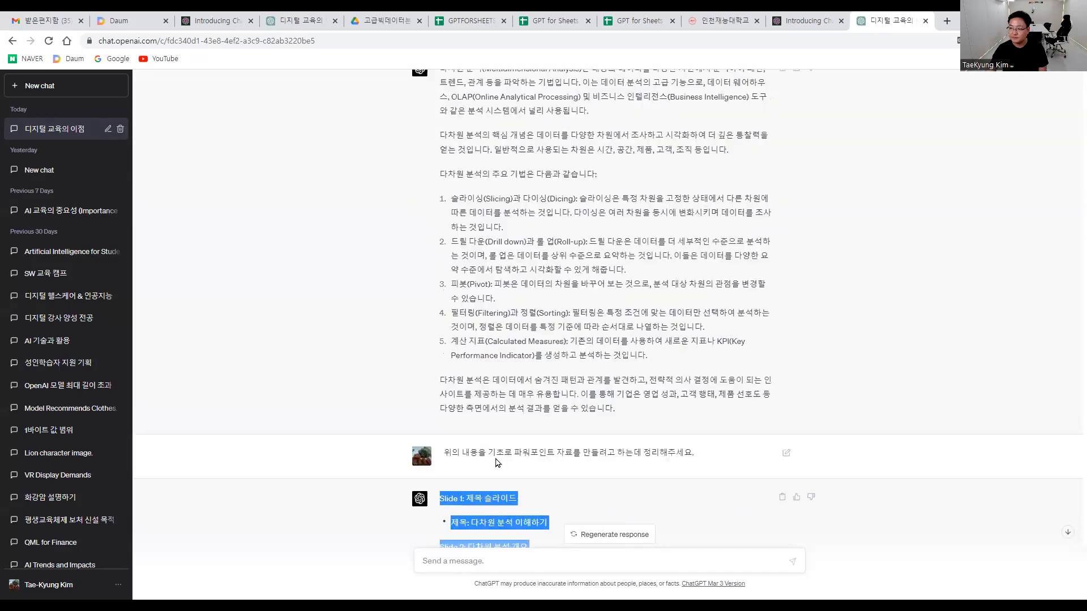
scroll(497, 470, "up", 15)
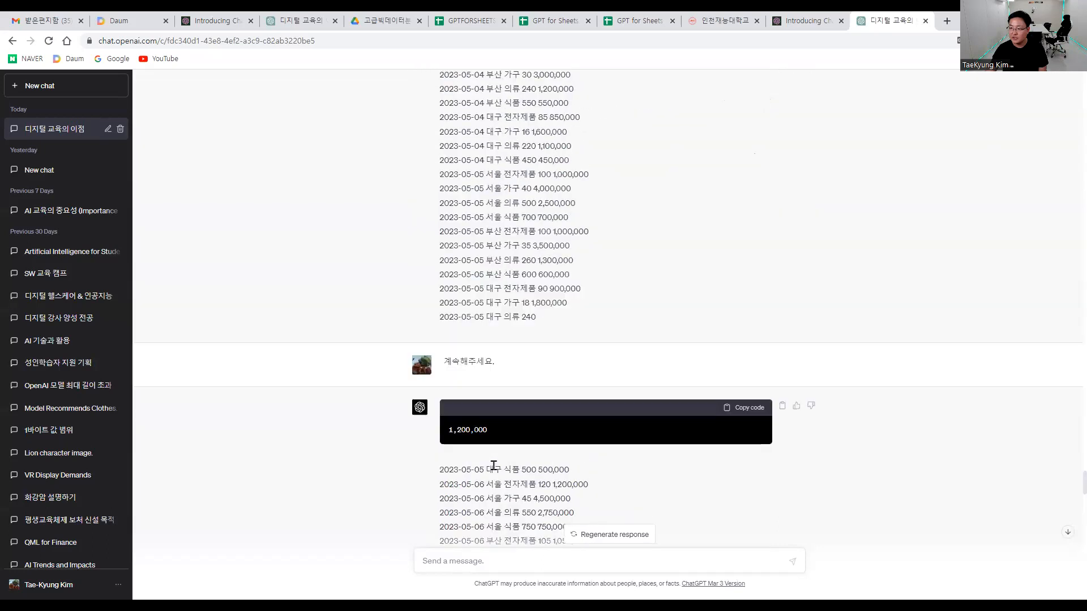
scroll(493, 466, "up", 3)
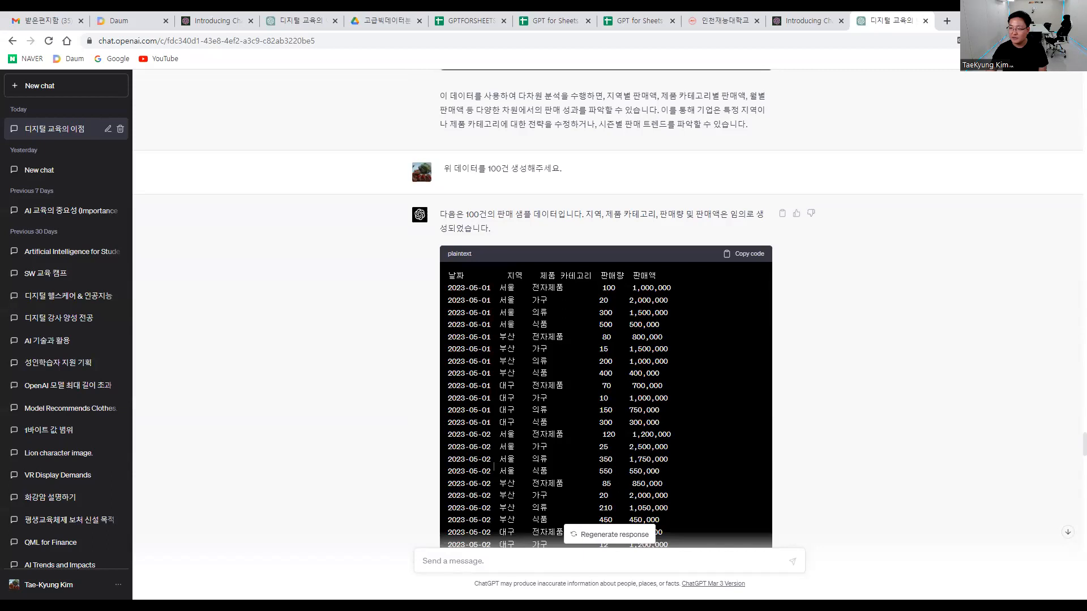
left_click_drag(565, 168, 445, 180)
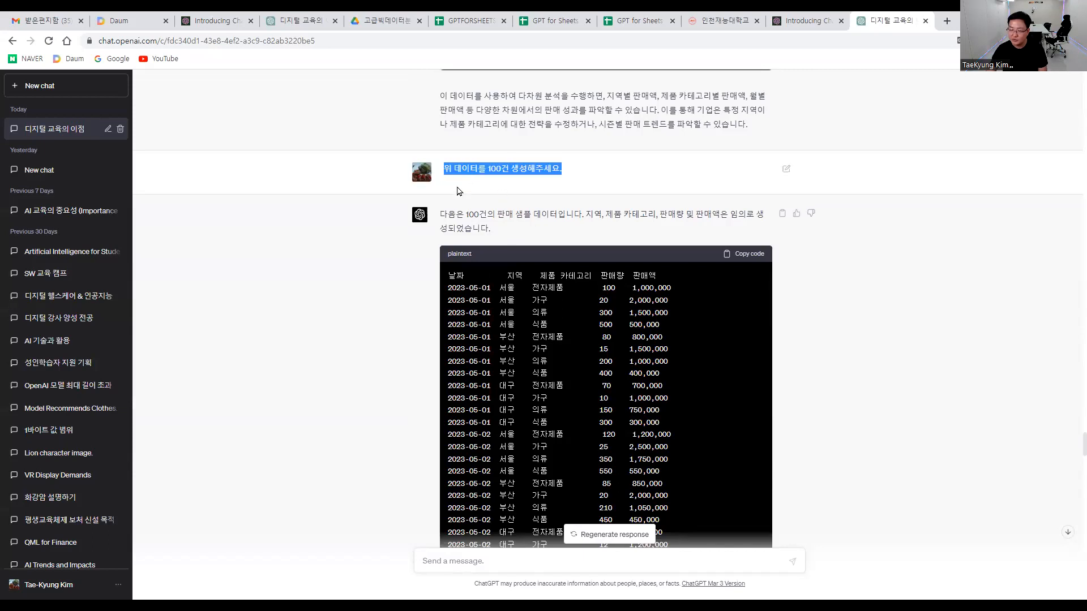
scroll(532, 354, "up", 4)
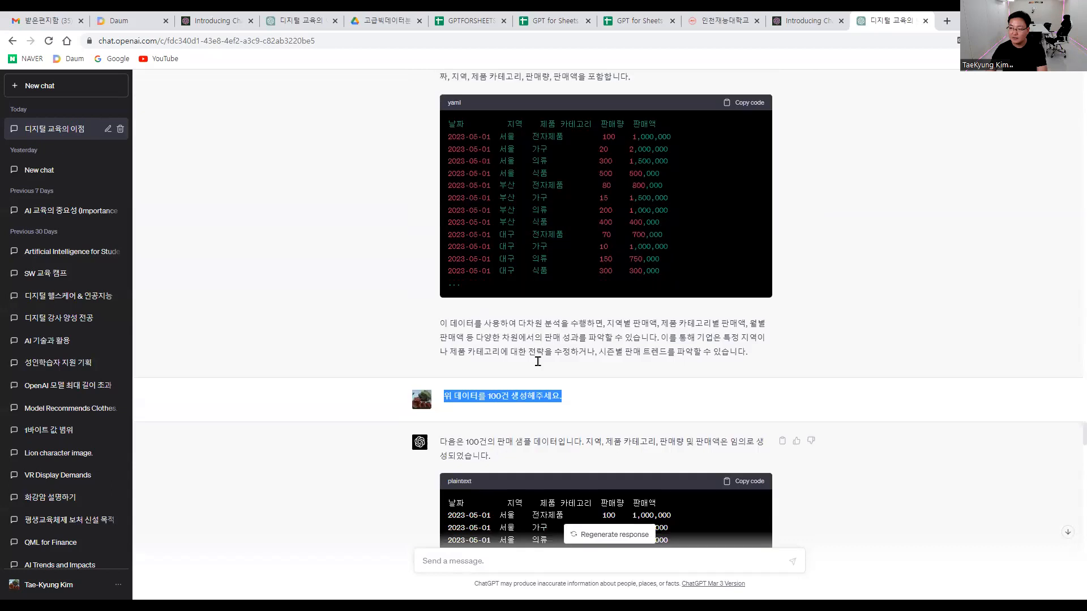
- Send the prompt "다차원분석을 위한 샘플 판매데이터를 생성해주세요." at the end of the current conversation
scroll(548, 380, "down", 20)
scroll(548, 380, "down", 15)
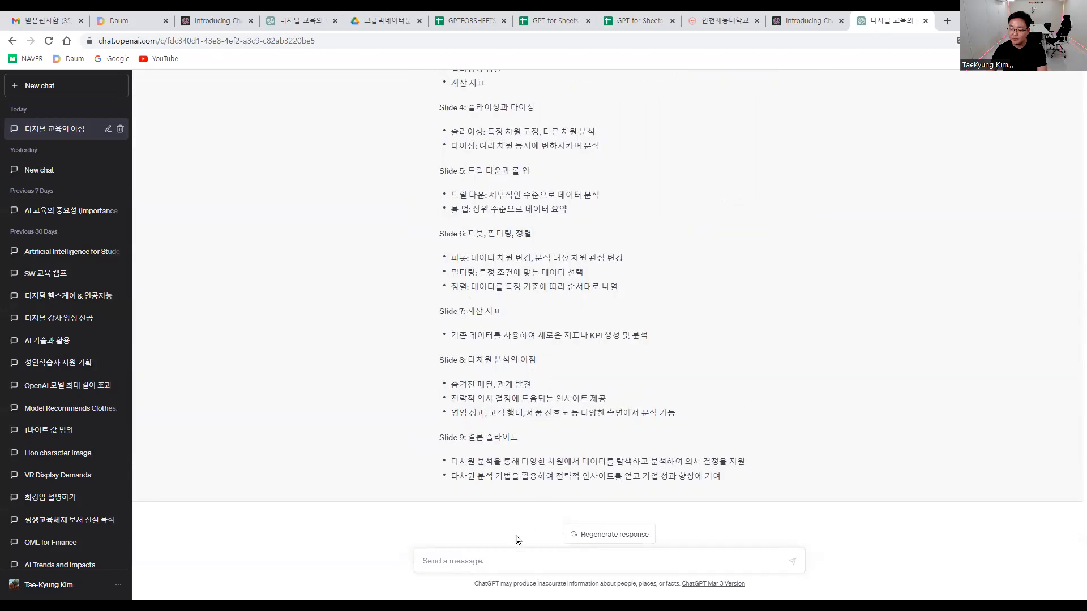
type("다차원분서")
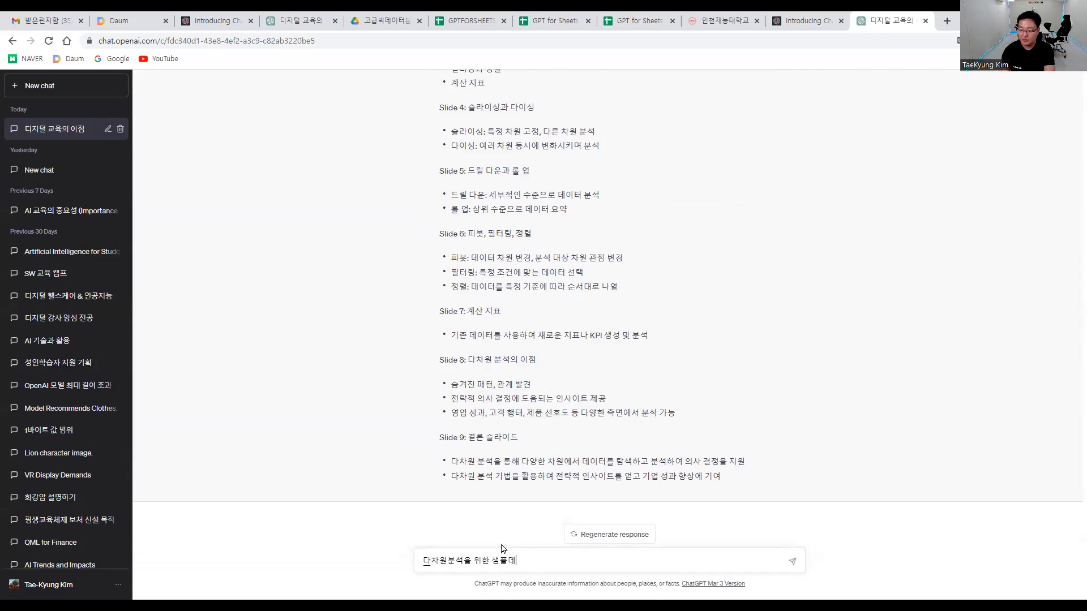
key("BackSpace")
key("BackSpace")
type("판플 판매데이터를 생성해주세요.")
key("Return")
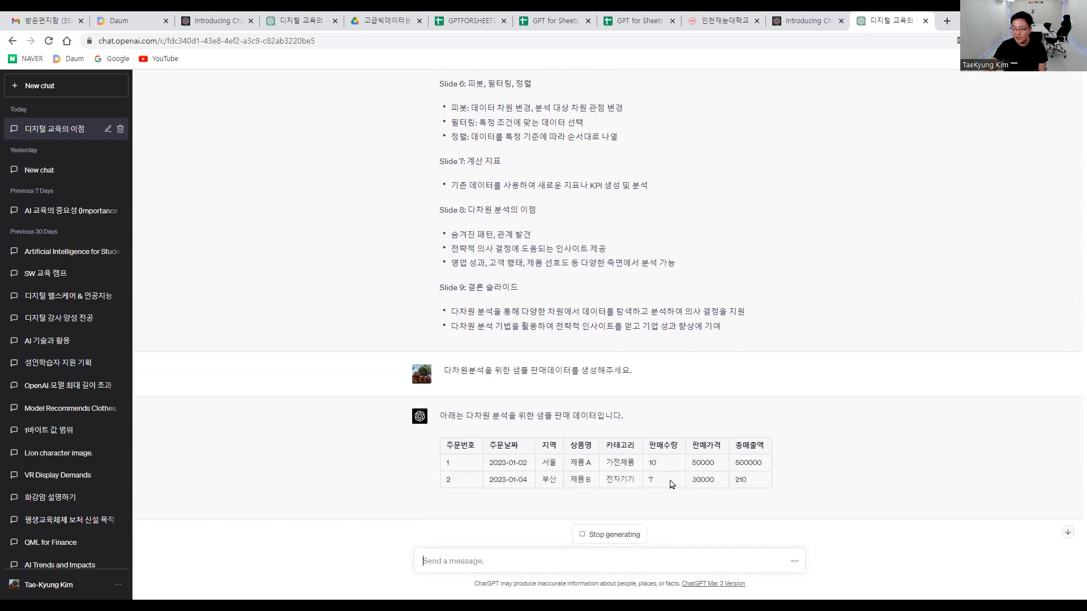
- Stop the running response and send the follow-up prompt "위 결과에서 고객이름을 넣어주세요."
left_click(617, 539)
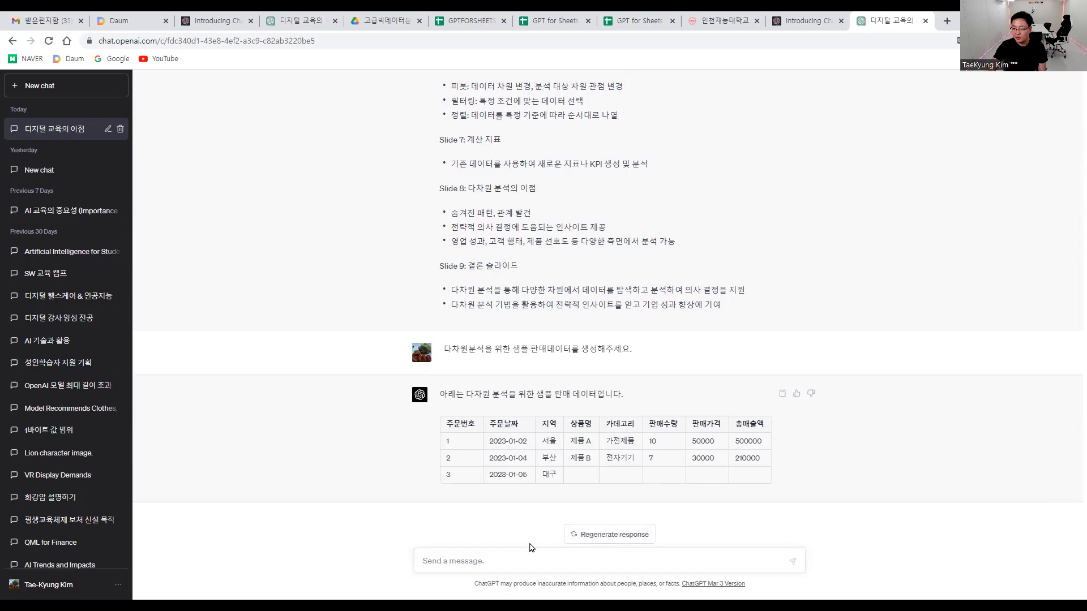
left_click(503, 559)
type("위 결")
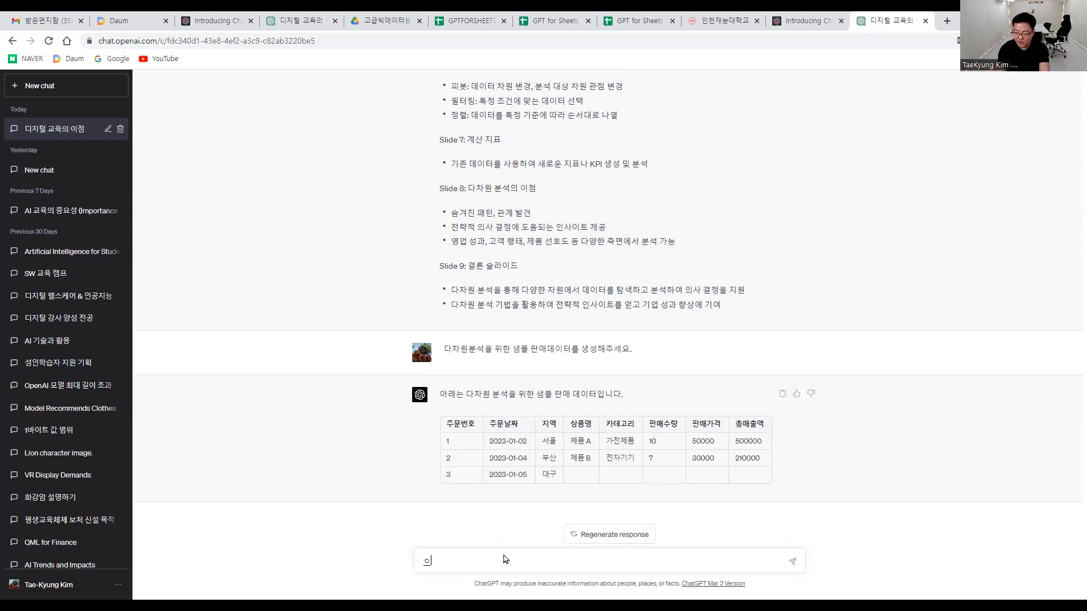
type("과에서 고개")
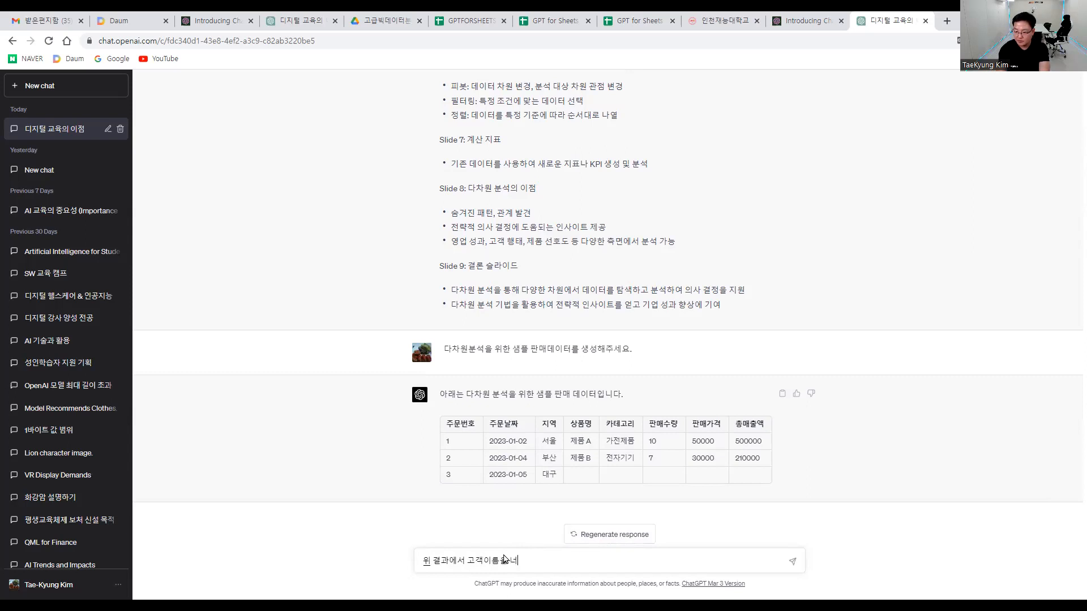
type("이름을 넣어주세요.")
key("Return")
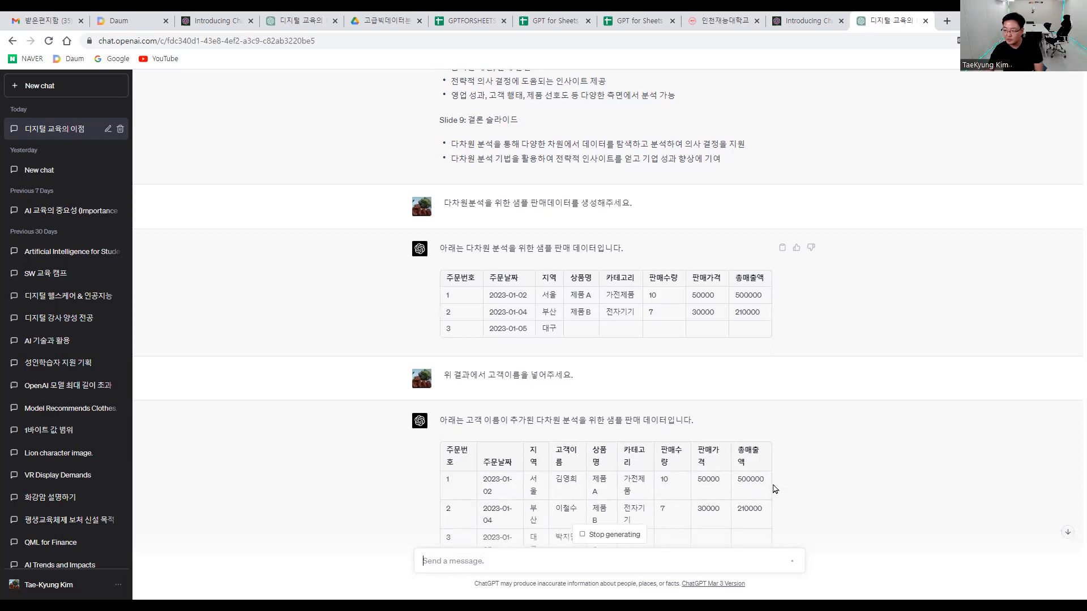
- Look over the table with customer names and send the prompt "위 데이터를 50건 생성해주세요."
double_click(749, 482)
scroll(706, 494, "down", 2)
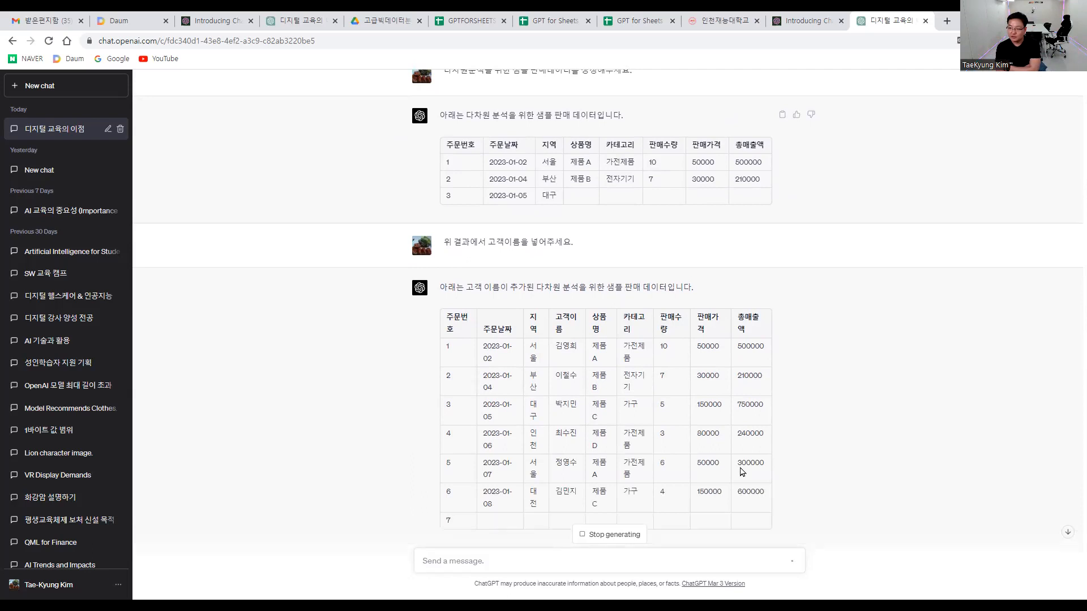
scroll(744, 470, "down", 1)
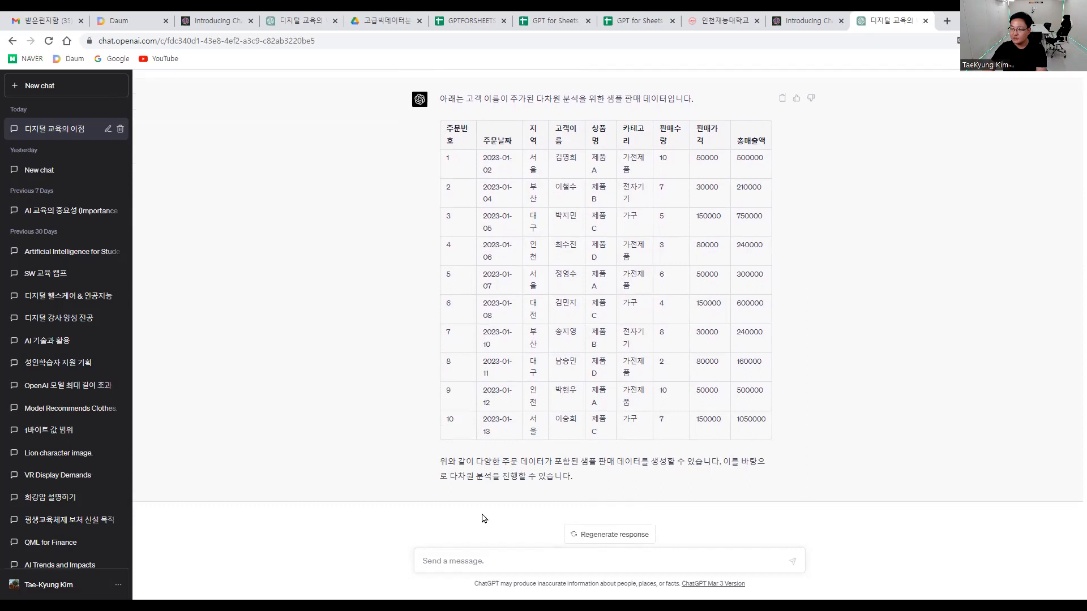
left_click(513, 570)
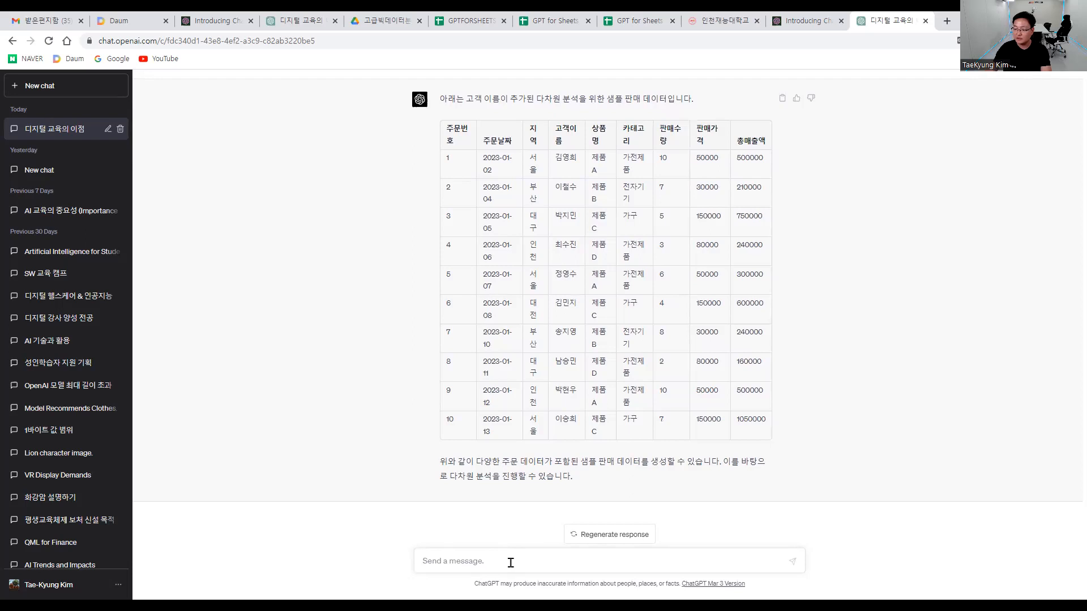
type("위 ")
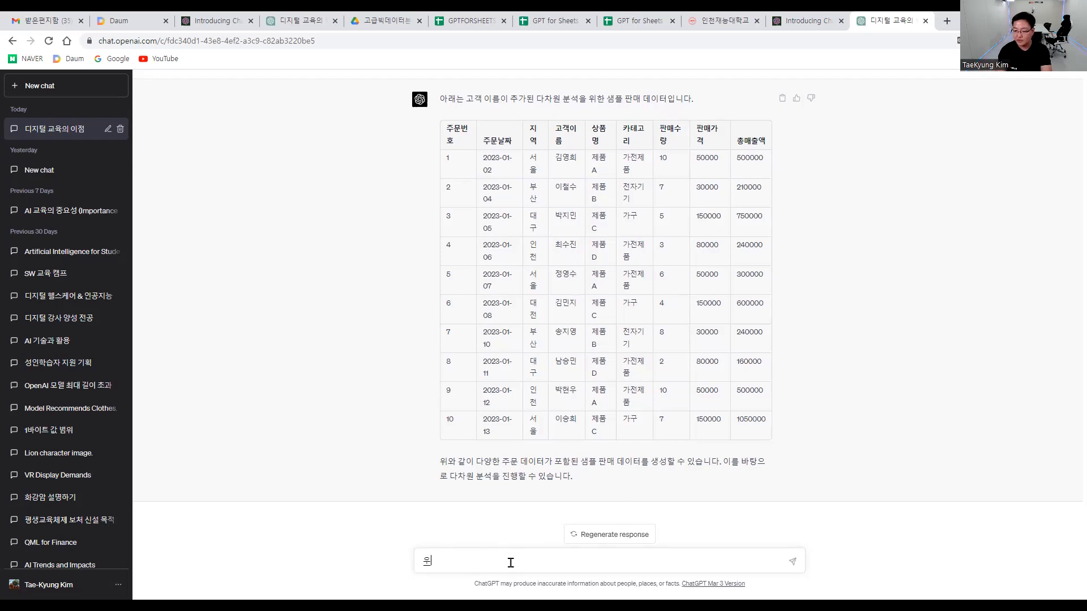
type("데이터를 50건 생성해주세요.")
key("Return")
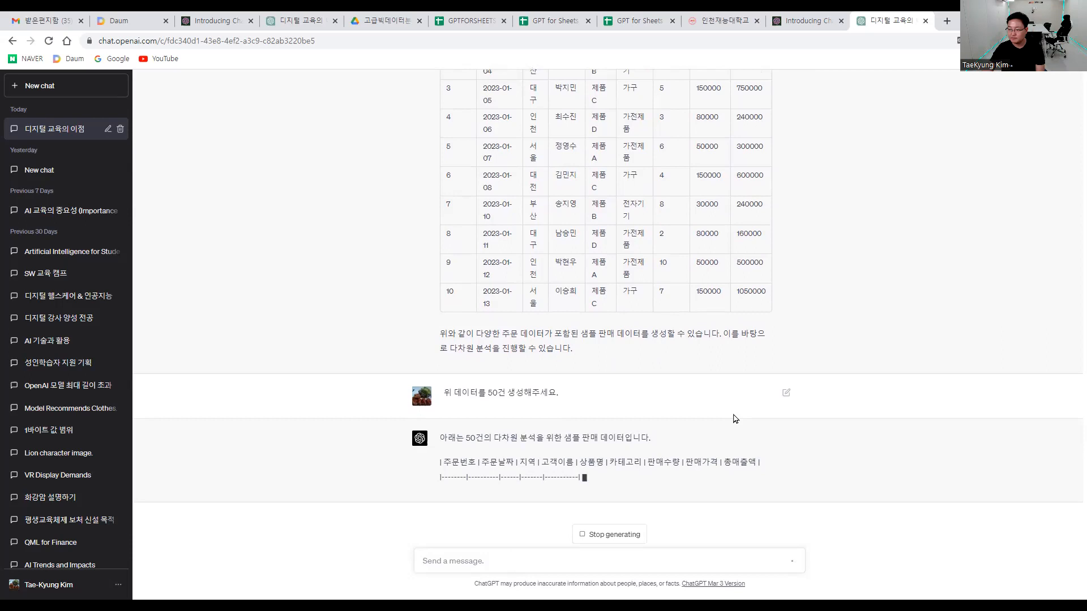
- Select and copy the whole ten-order sales table that includes the customer name column, header row included
scroll(734, 418, "up", 10)
scroll(733, 420, "down", 5)
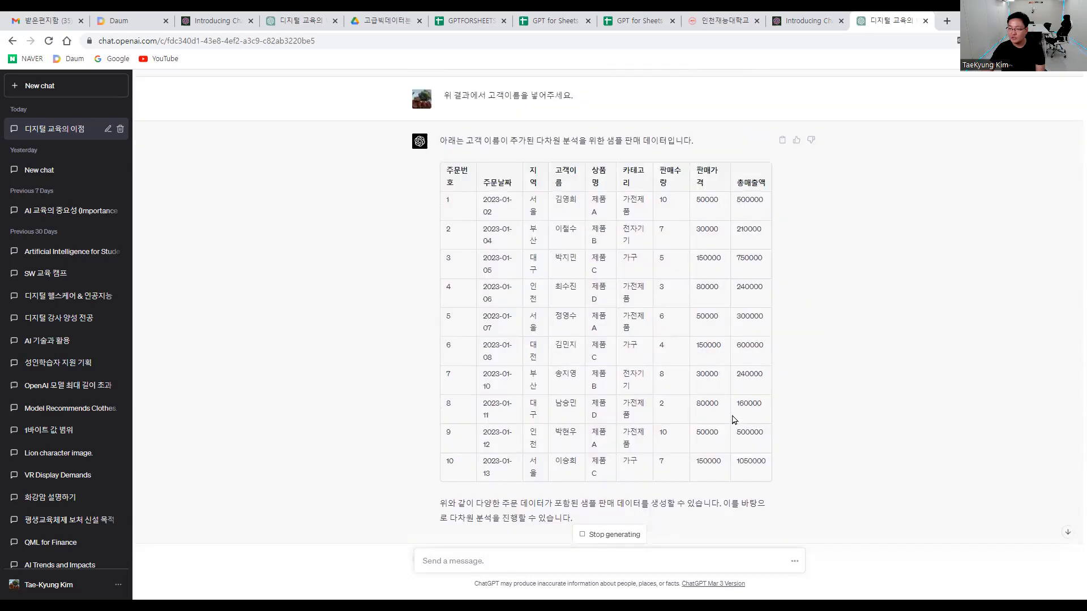
left_click_drag(442, 180, 776, 480)
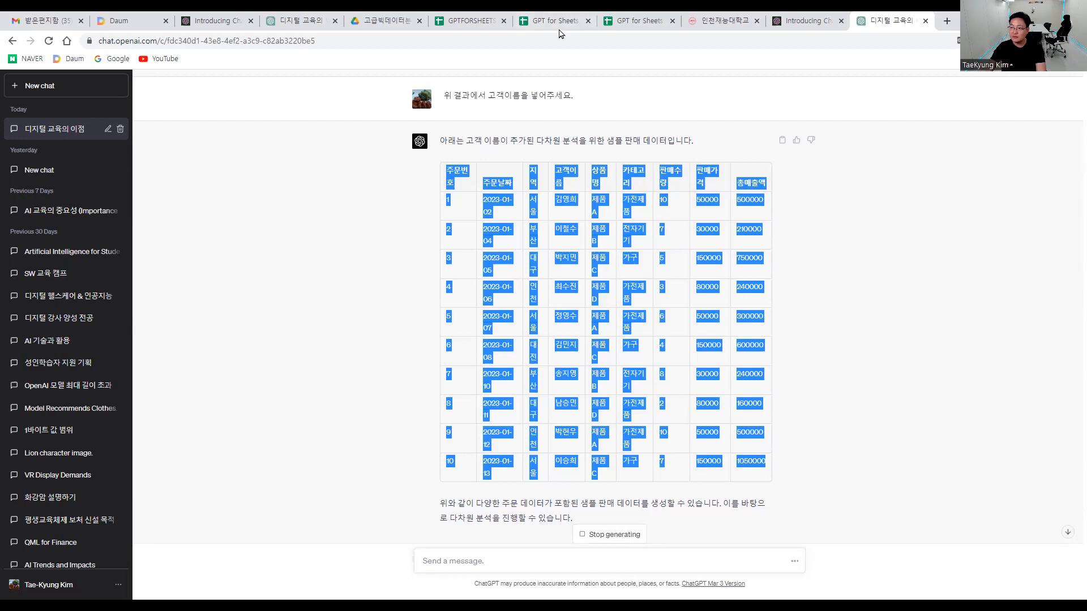
left_click_drag(559, 34, 812, 160)
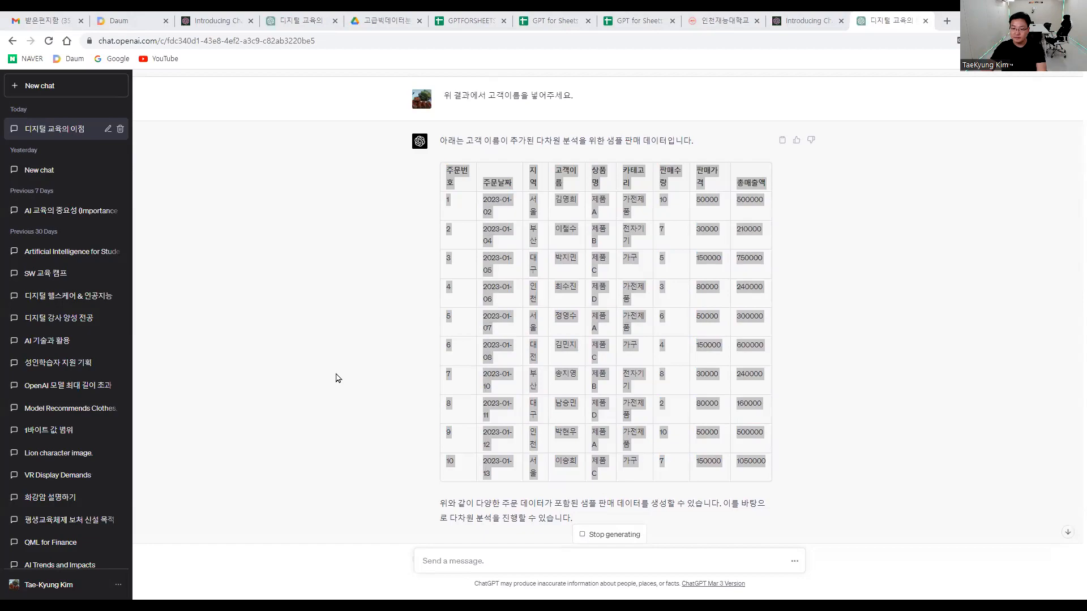
- Switch to the blank Excel workbook and try to paste the copied sales table at cell C6
key("alt+Tab")
left_click(139, 211)
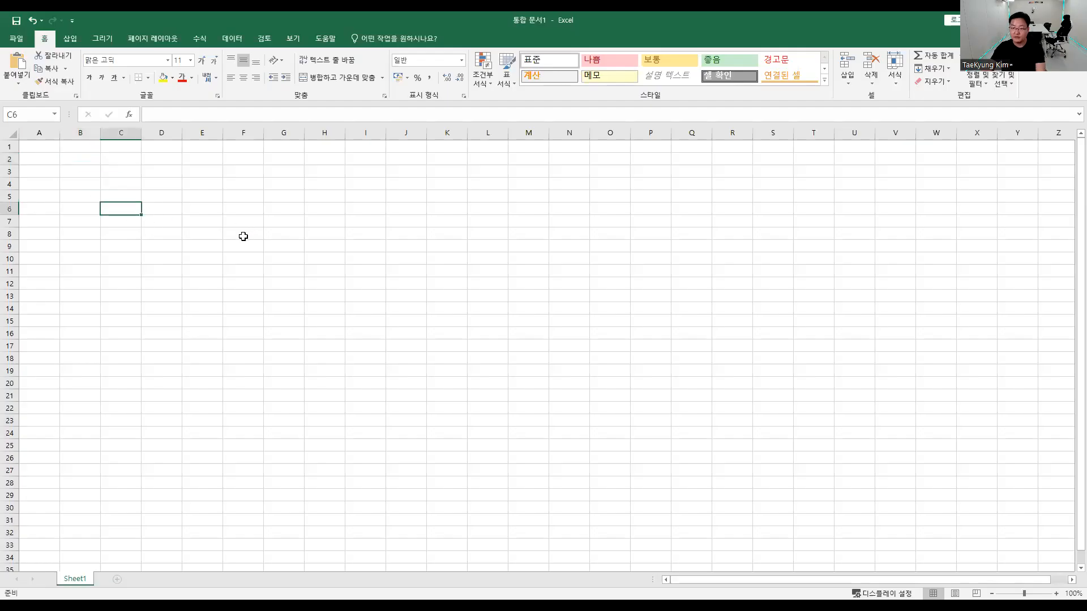
key("ctrl+v")
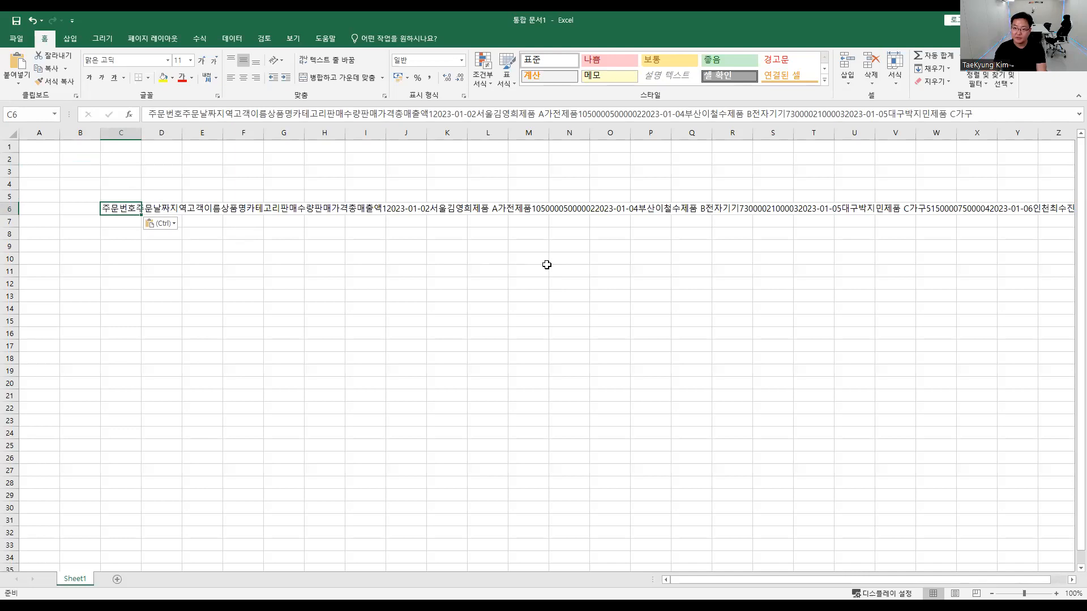
key("ctrl+z")
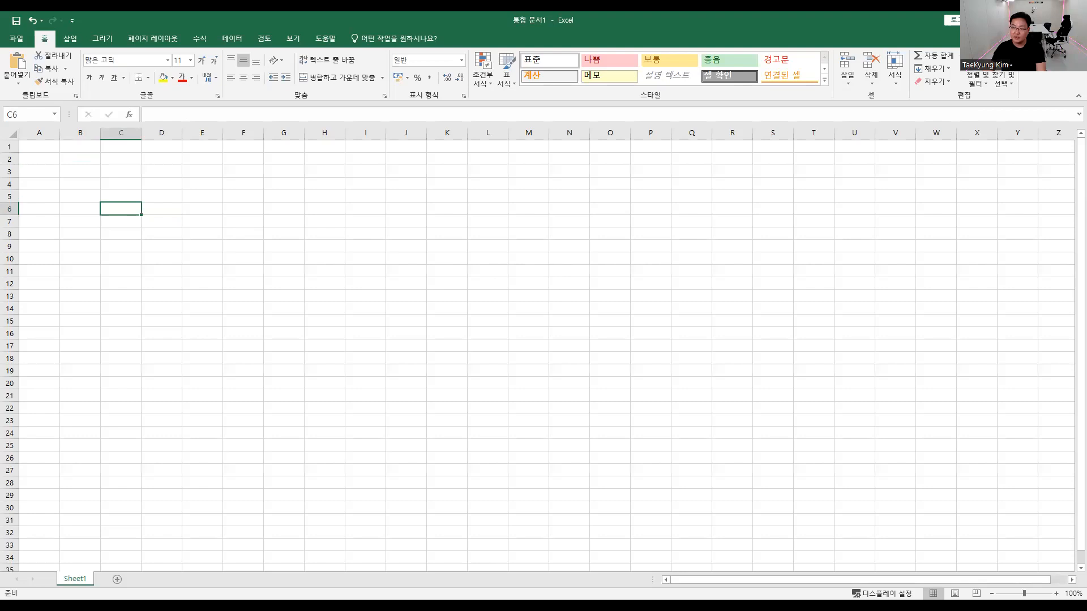
key("alt+Tab")
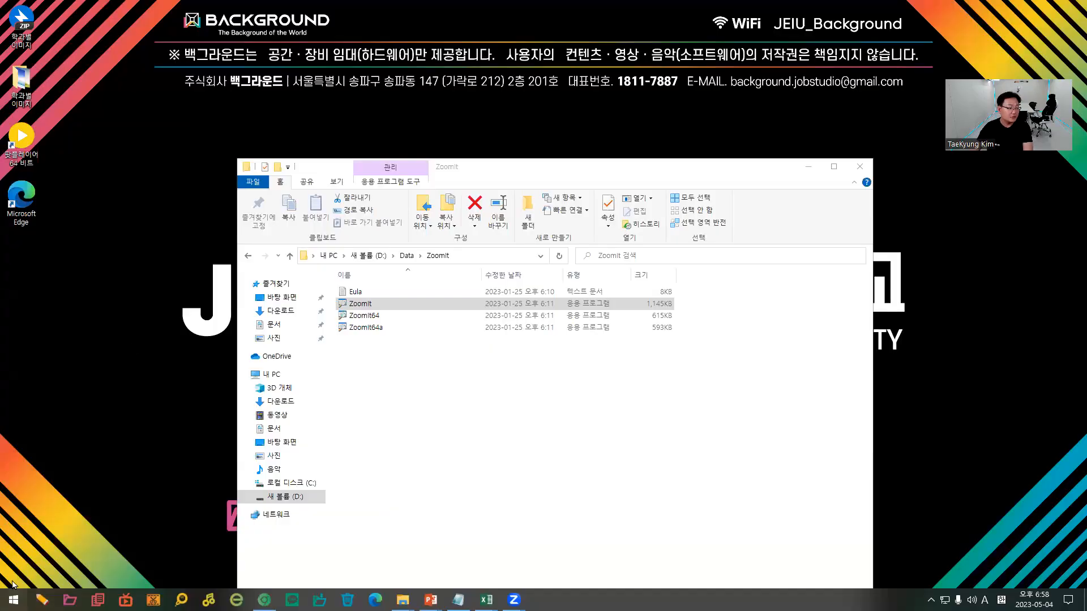
left_click(13, 600)
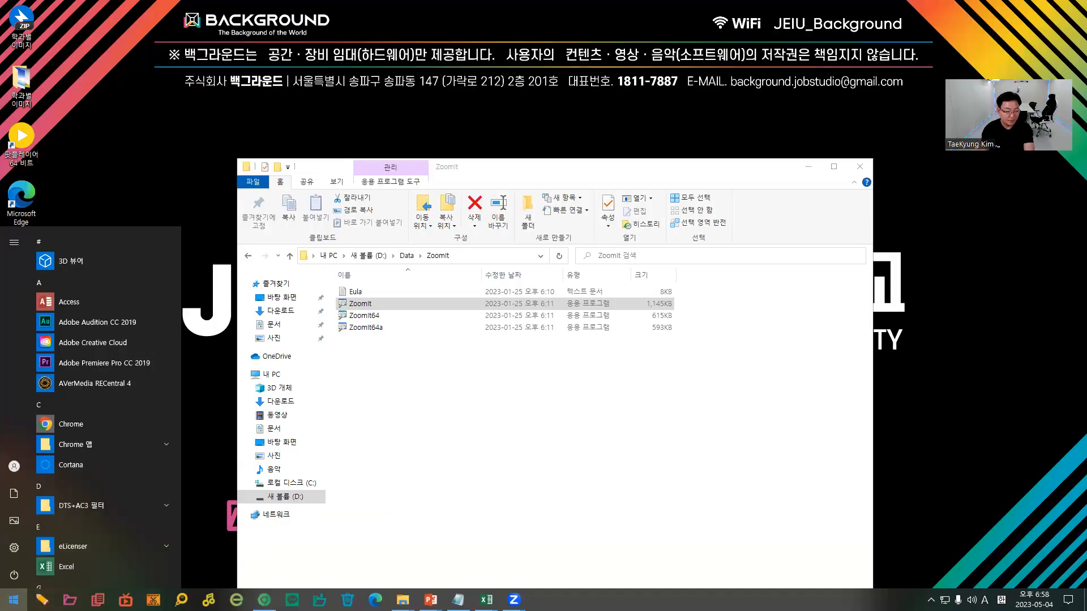
type("ap")
key("BackSpace")
key("BackSpace")
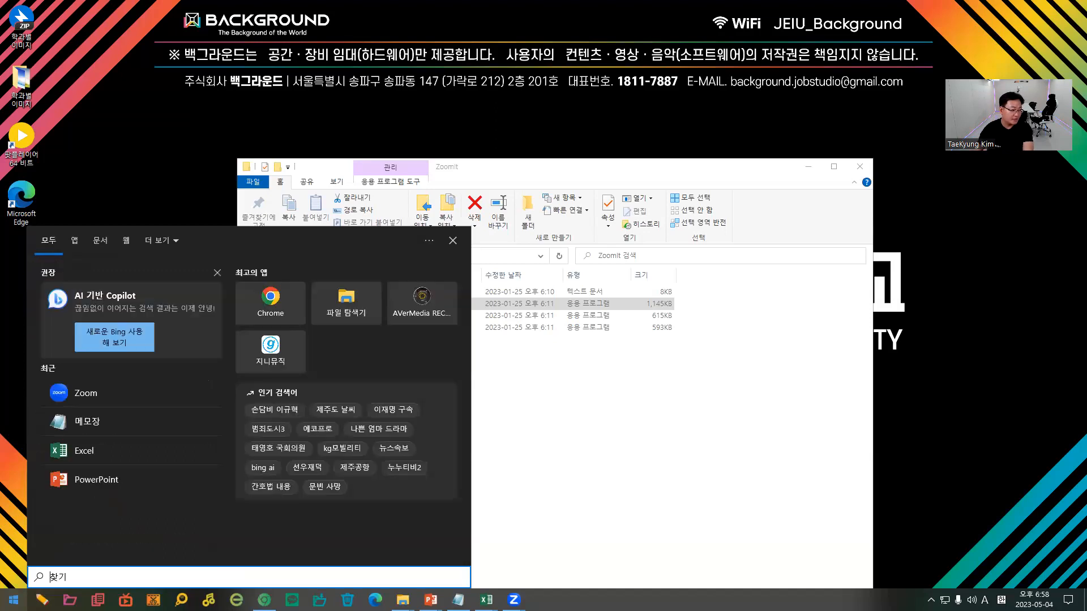
key("Escape")
- Search Windows for 메모장, open Notepad, and paste the copied sales table into its blank document
left_click(13, 600)
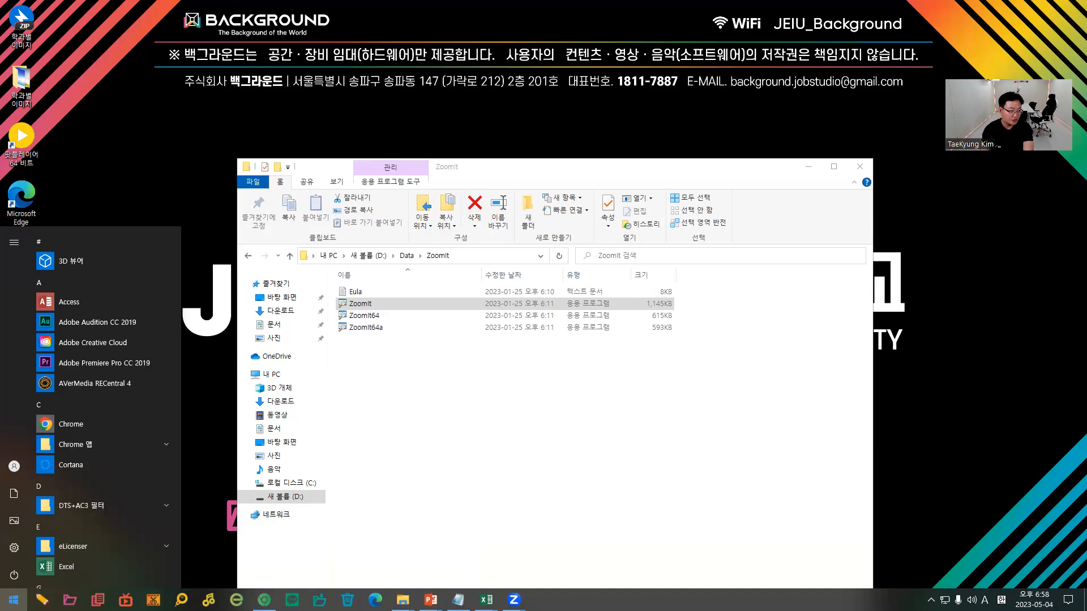
type("ap")
key("BackSpace")
key("BackSpace")
key("Hangul")
type("메")
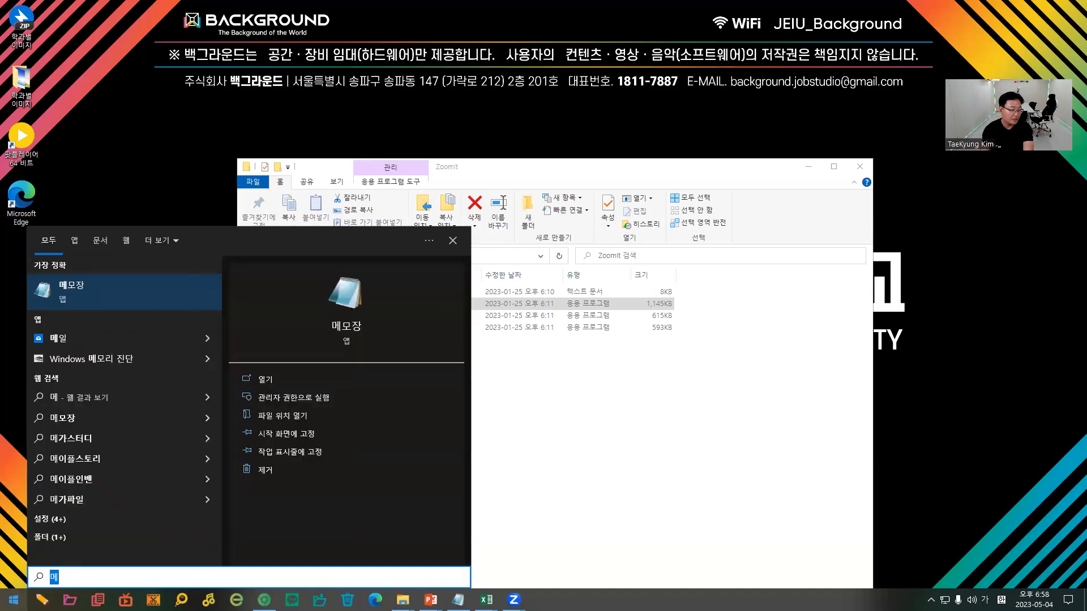
type("ㅁㅗ장")
left_click(66, 293)
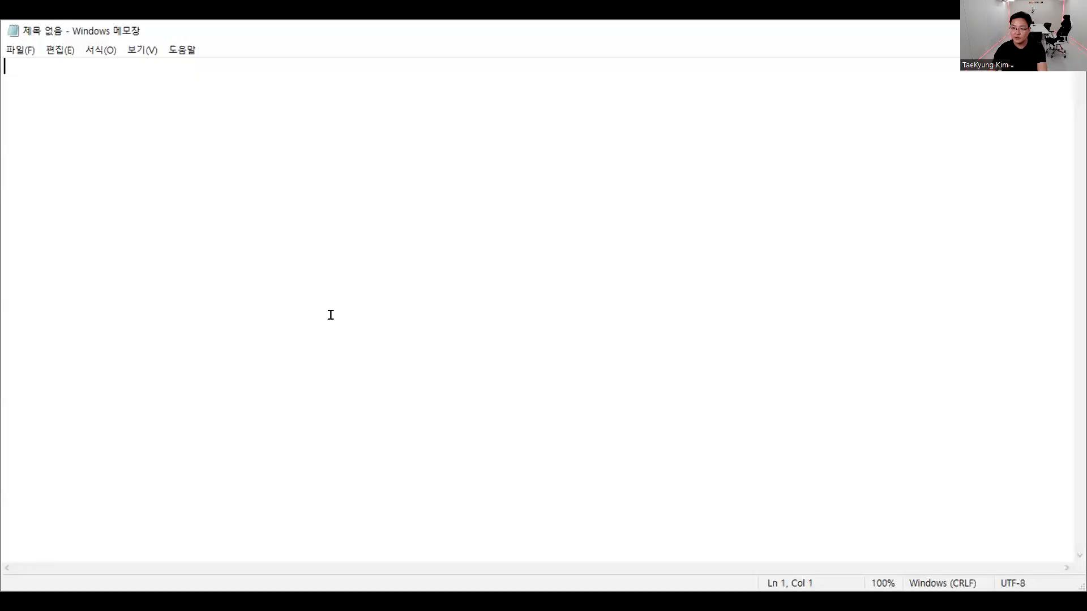
key("ctrl+v")
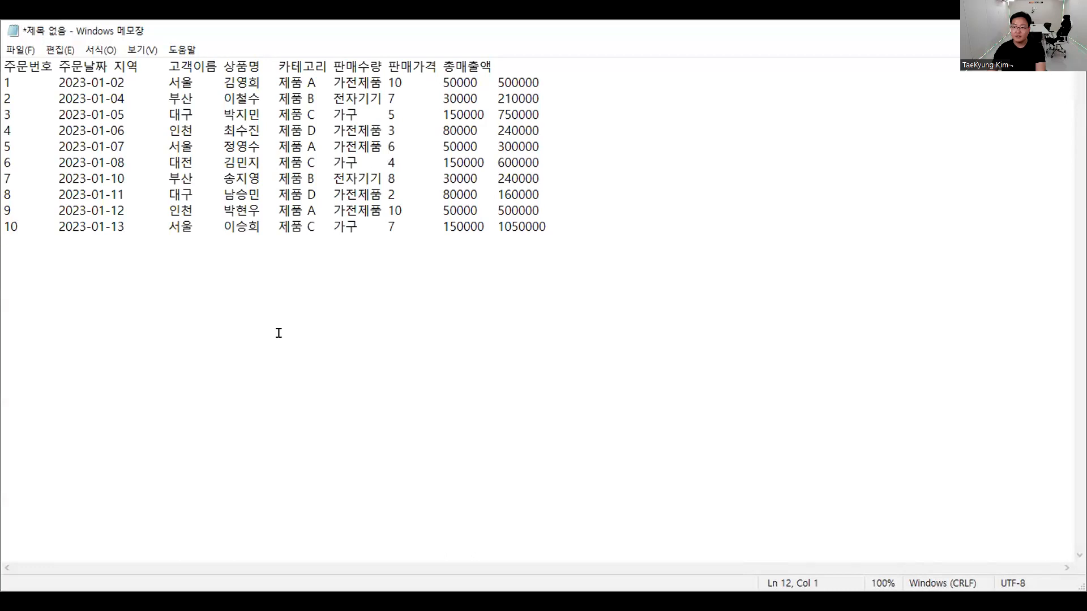
left_click(645, 226)
- Save the pasted sales table as a UTF-8 text file named 판매데이터_고객포함 in the 빅데이터분석 folder
left_click(20, 50)
left_click(43, 117)
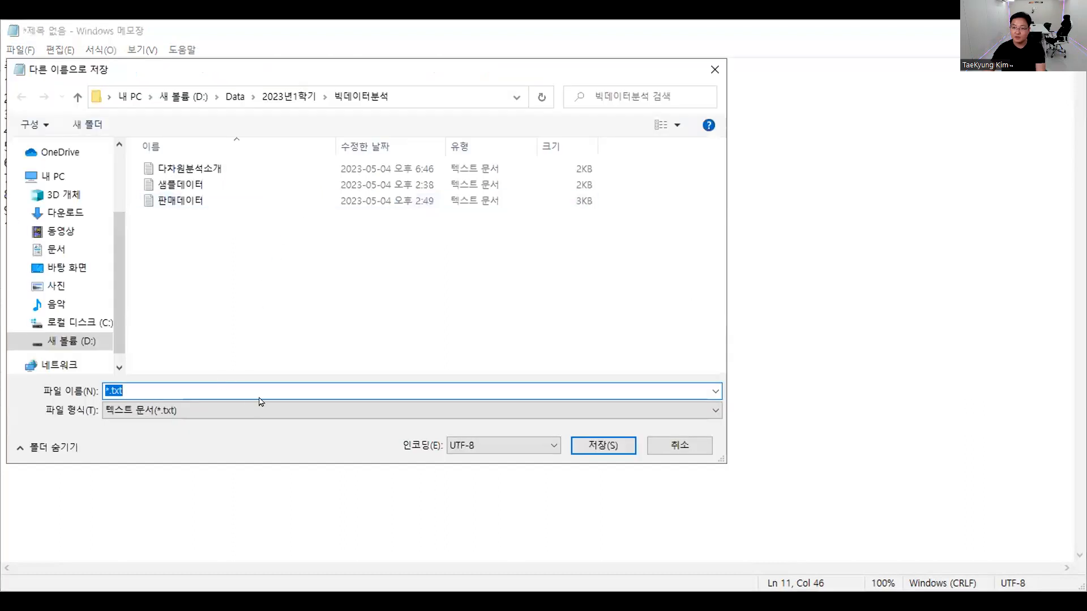
left_click(240, 389)
key("BackSpace")
key("BackSpace")
key("BackSpace")
key("BackSpace")
key("BackSpace")
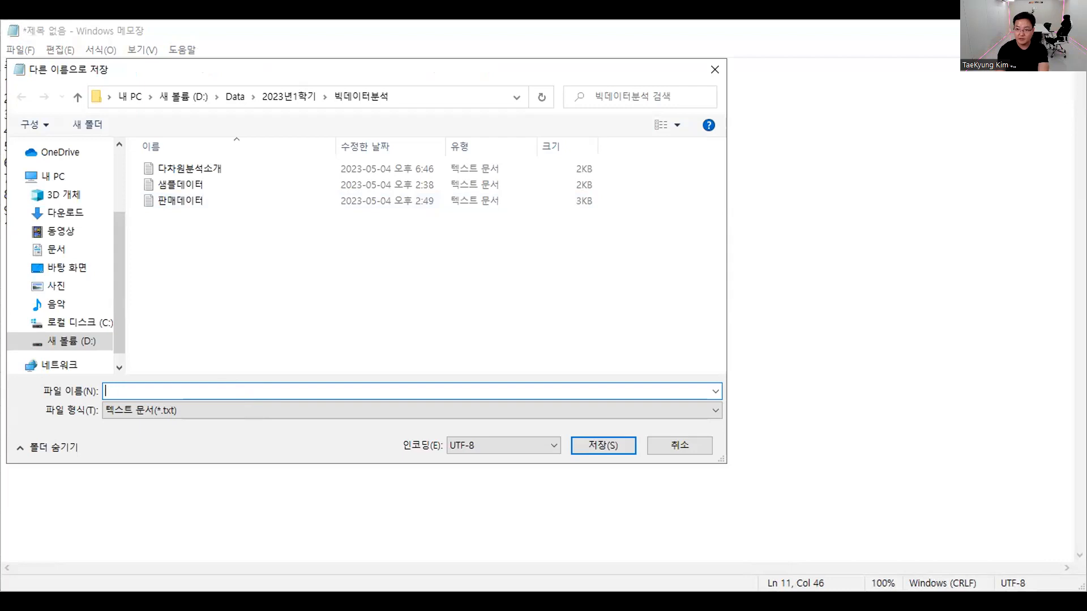
type("파매데")
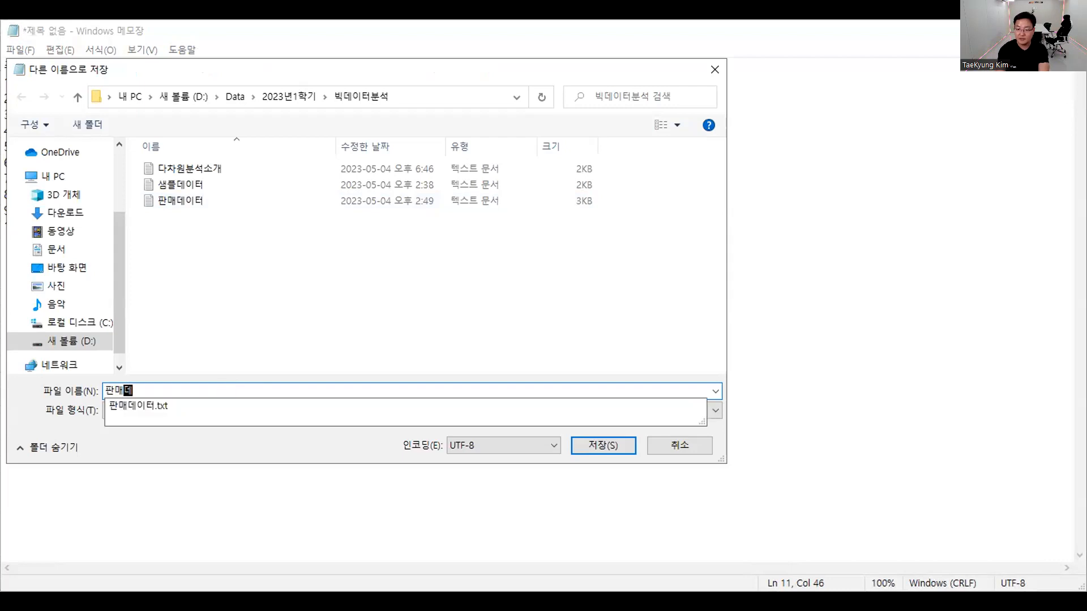
type("이터_고객포함")
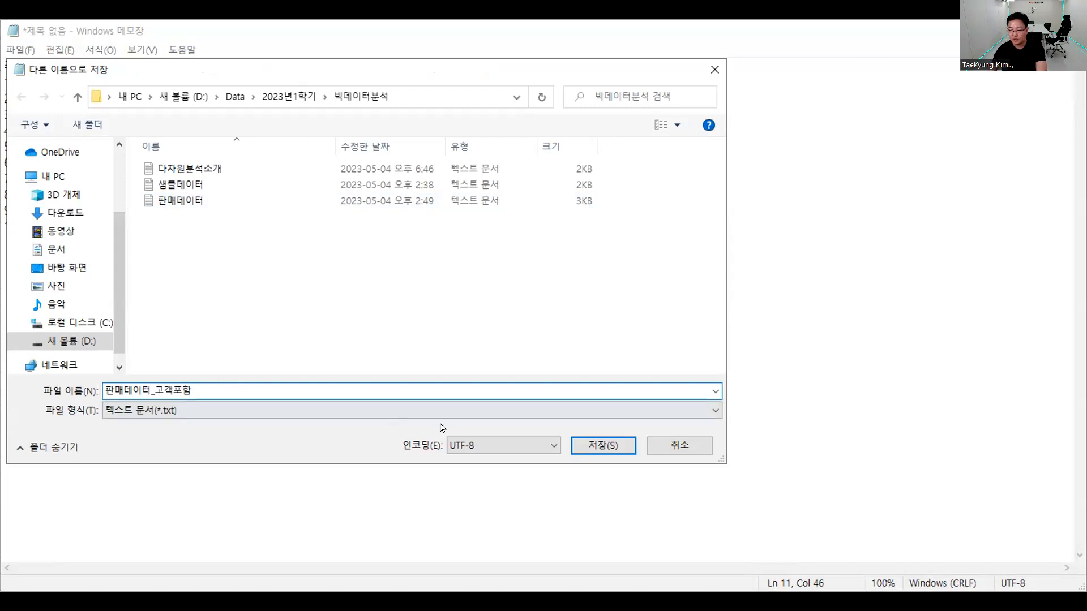
left_click(601, 445)
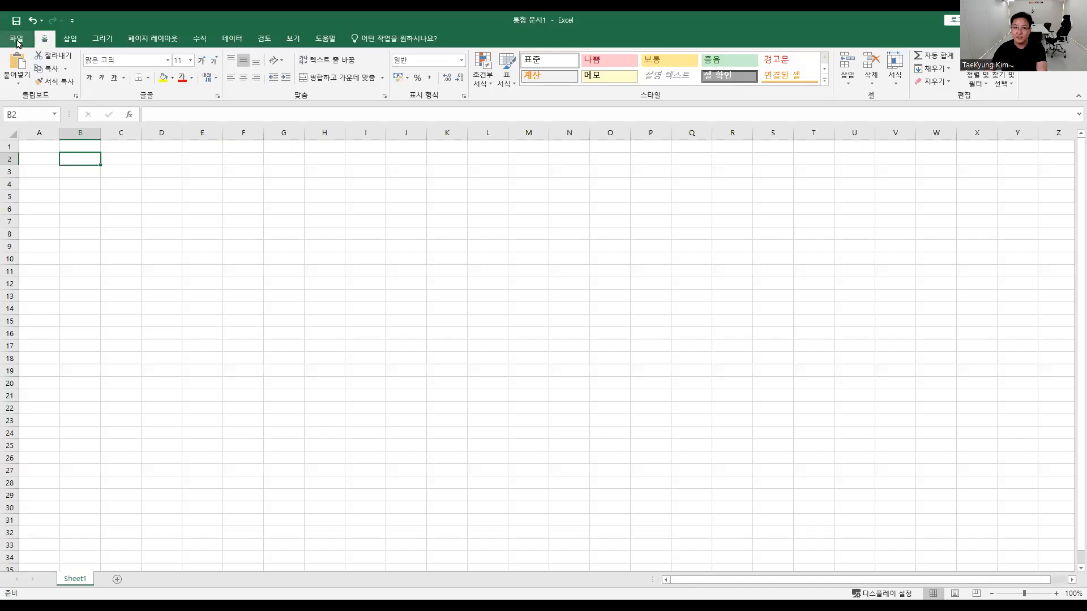
left_click(16, 39)
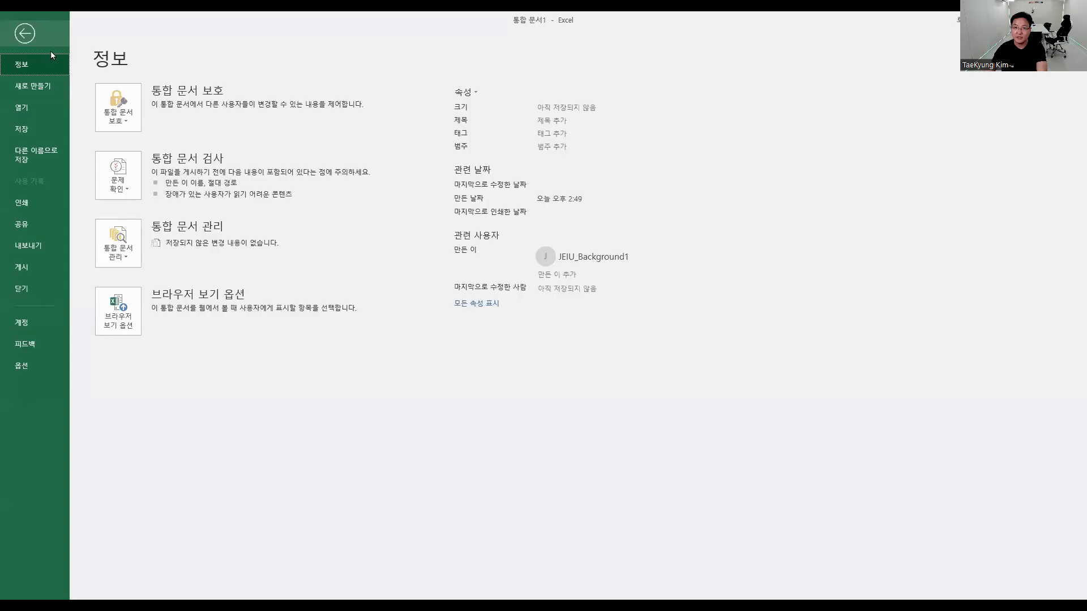
left_click(30, 110)
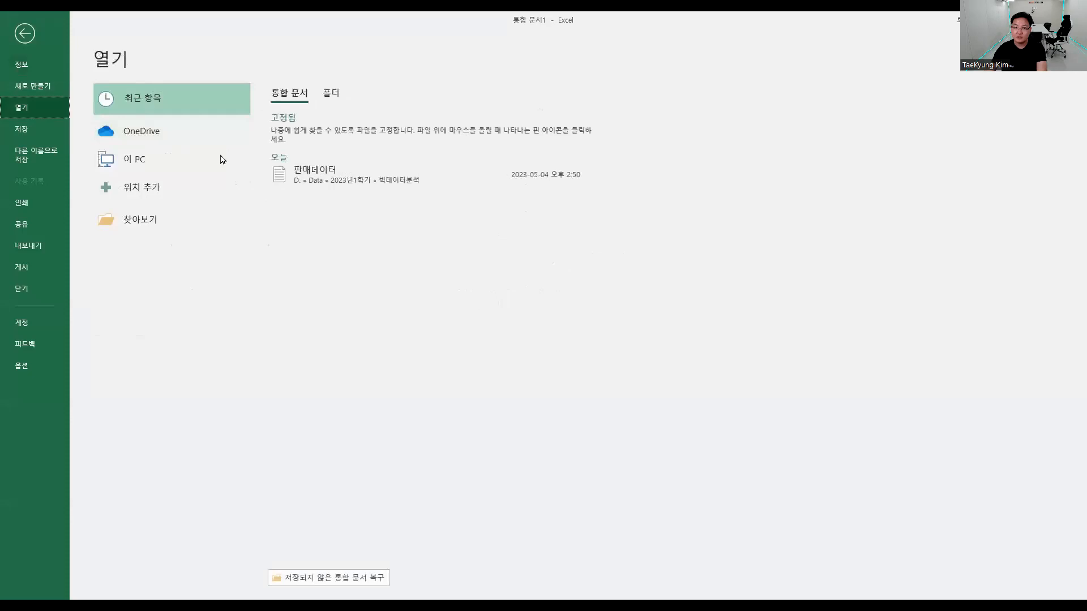
double_click(172, 171)
left_click(52, 253)
double_click(125, 143)
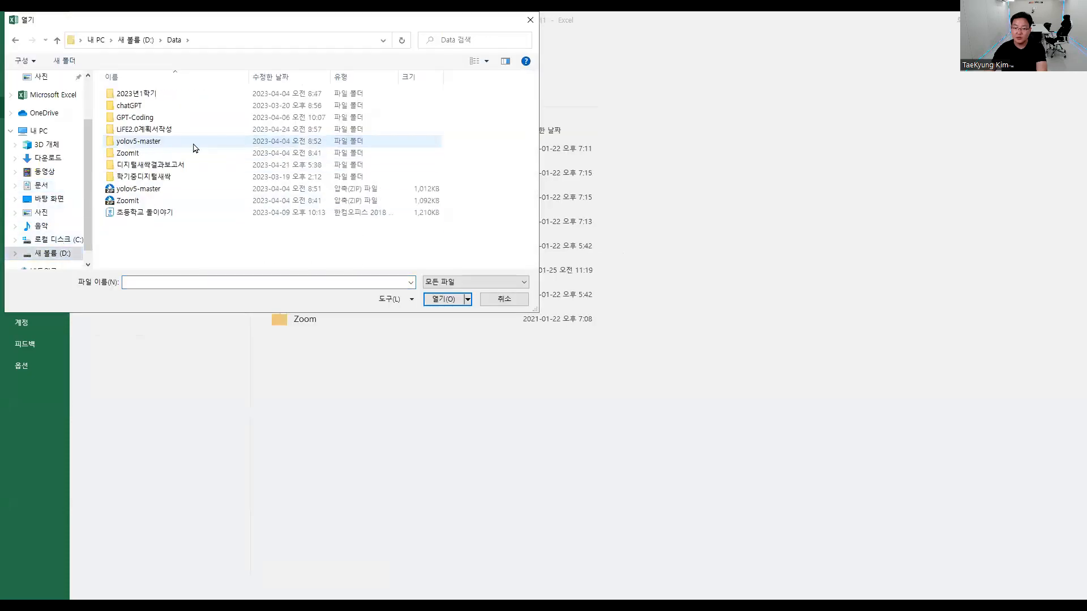
double_click(145, 95)
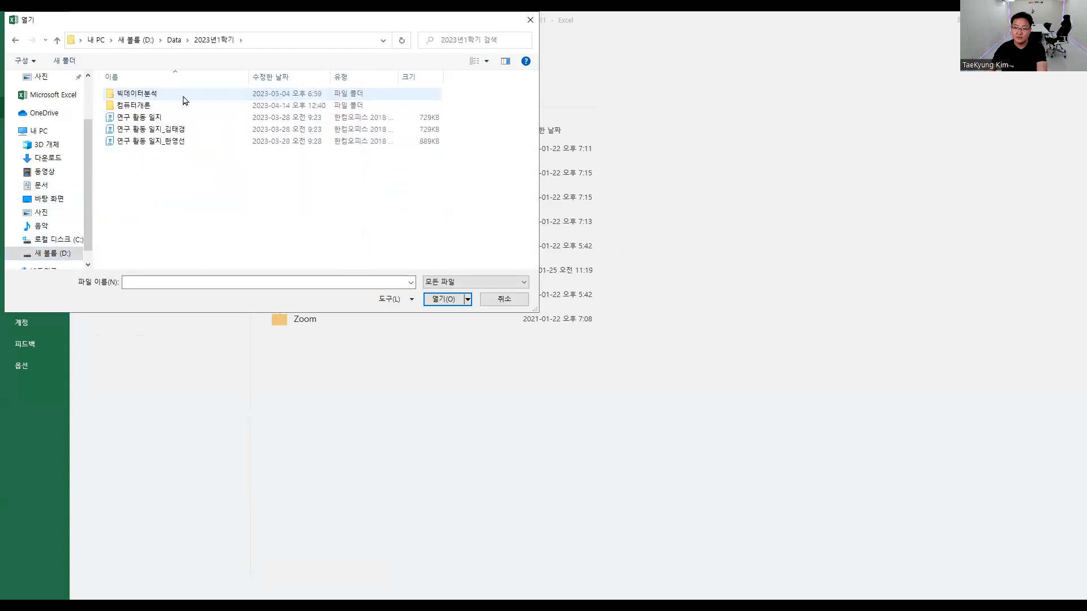
double_click(159, 96)
left_click(162, 167)
left_click(451, 302)
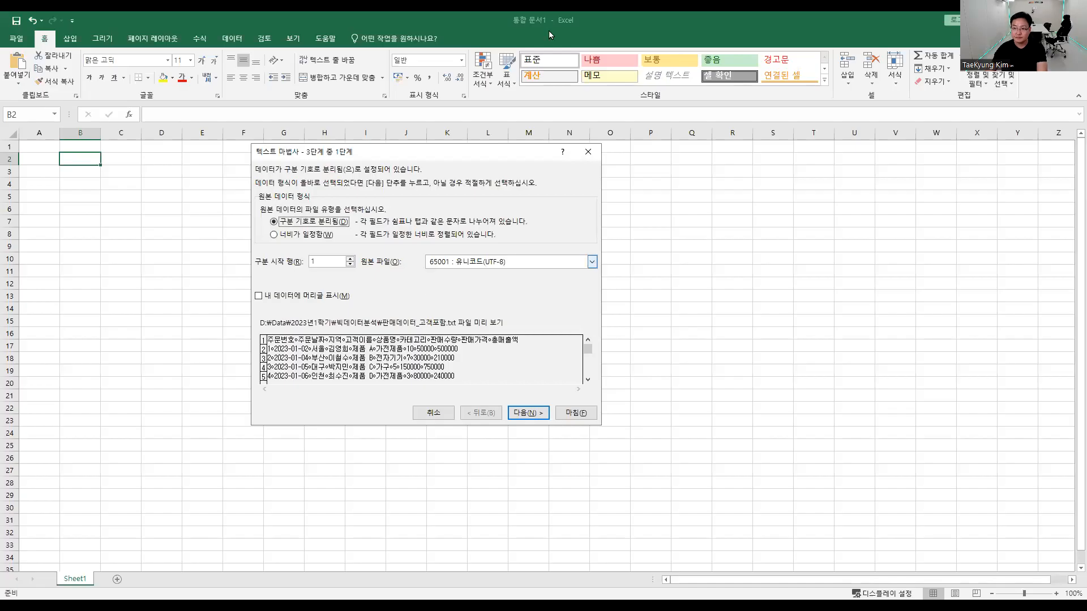
left_click(515, 63)
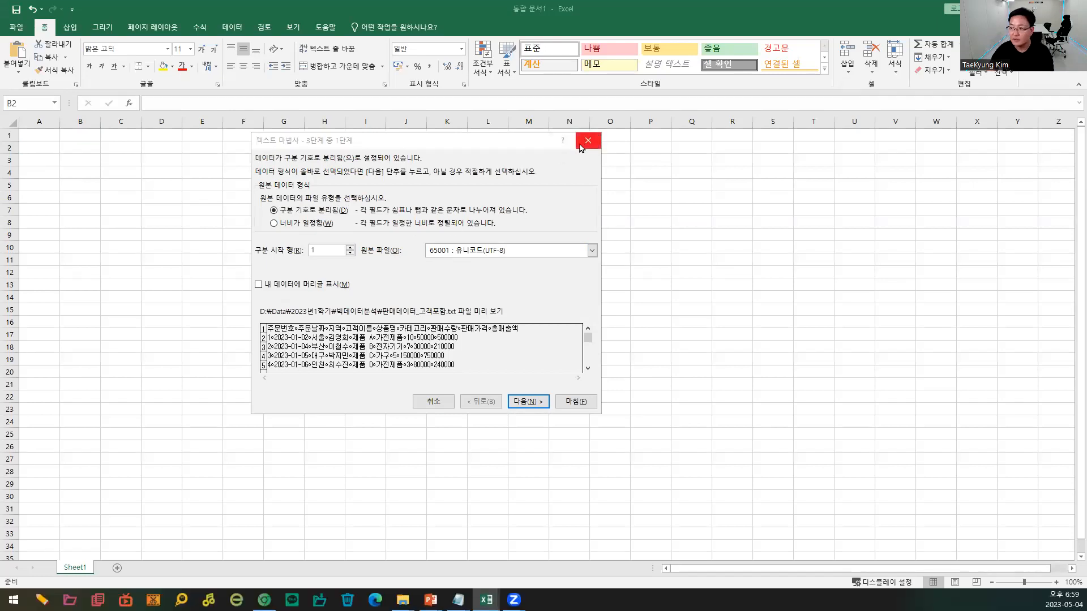
left_click(588, 152)
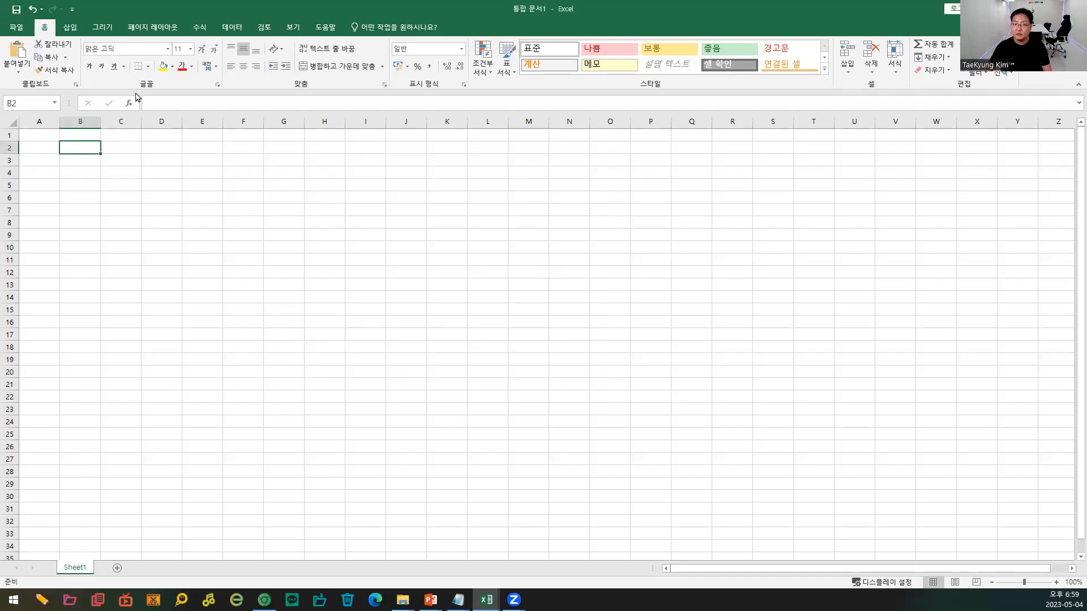
- Open the text file 판매데이터_고객포함 from D:\Data\2023년1학기\빅데이터분석 in Excel
left_click(17, 27)
left_click(45, 99)
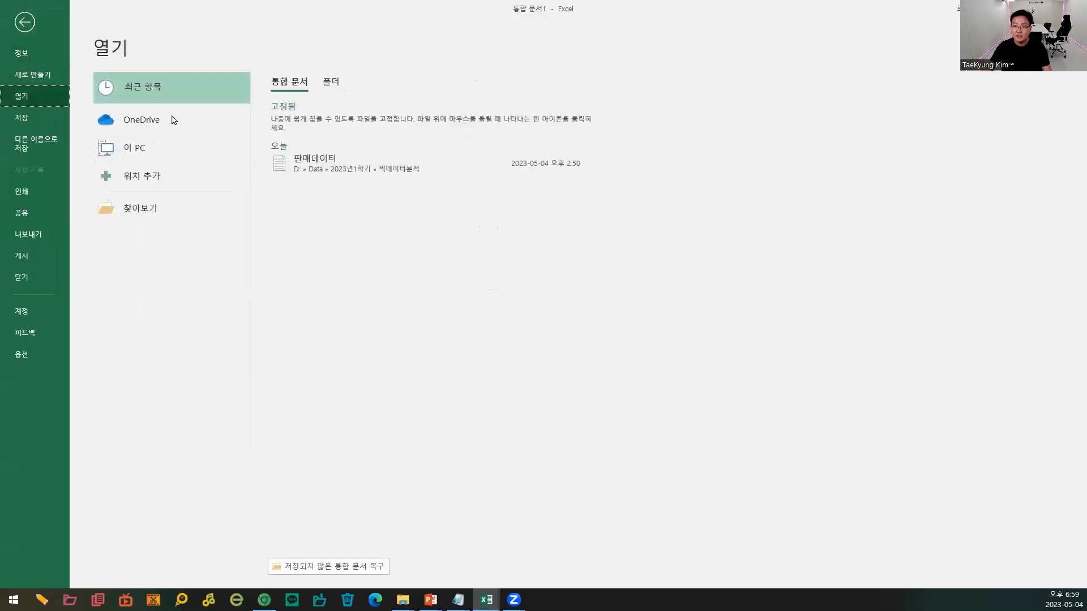
double_click(162, 150)
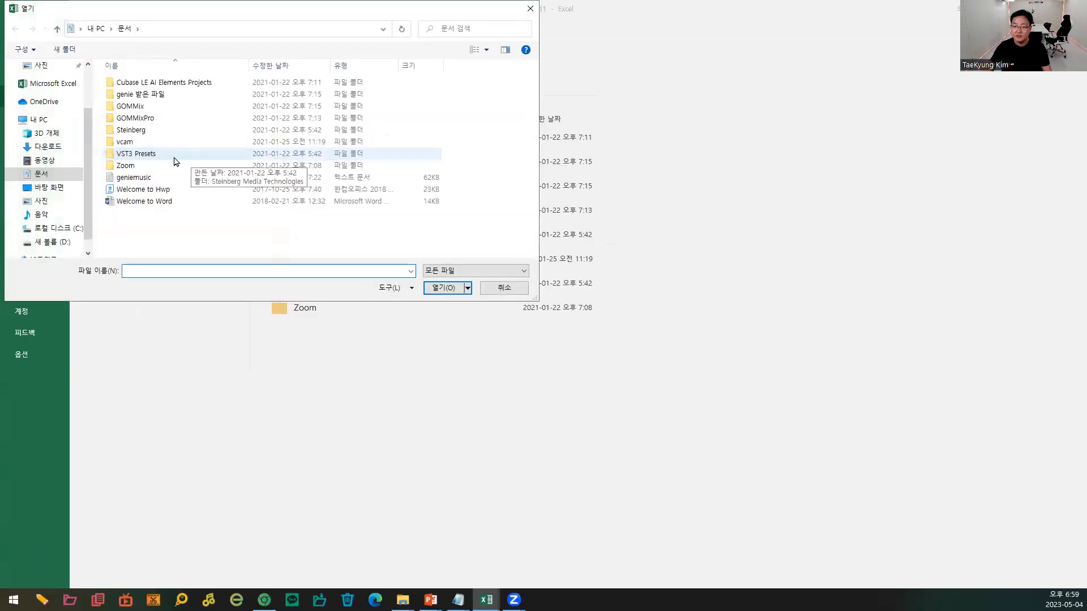
left_click(50, 242)
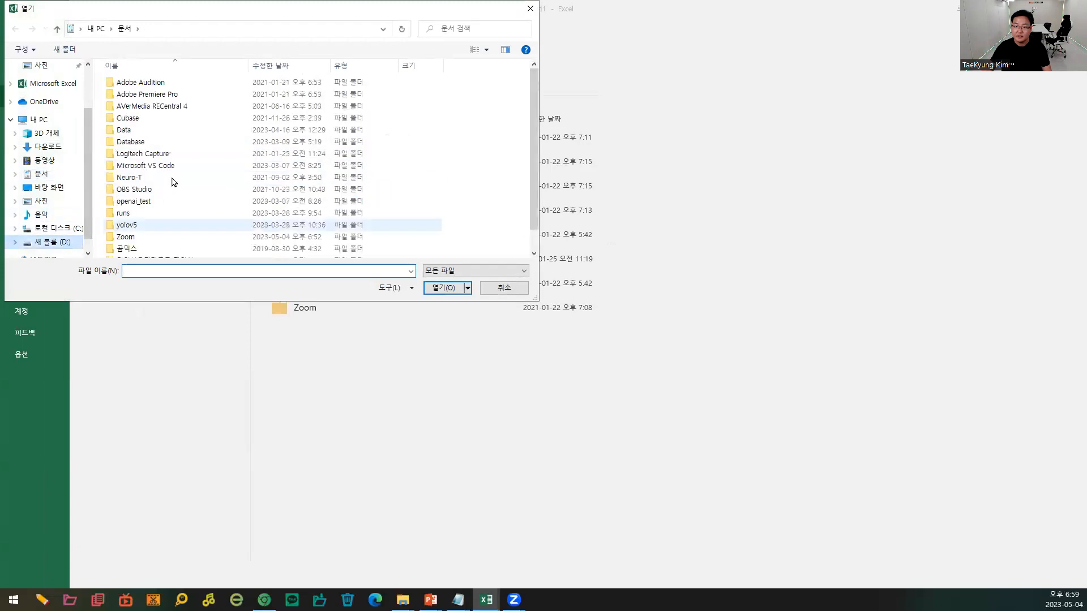
double_click(125, 131)
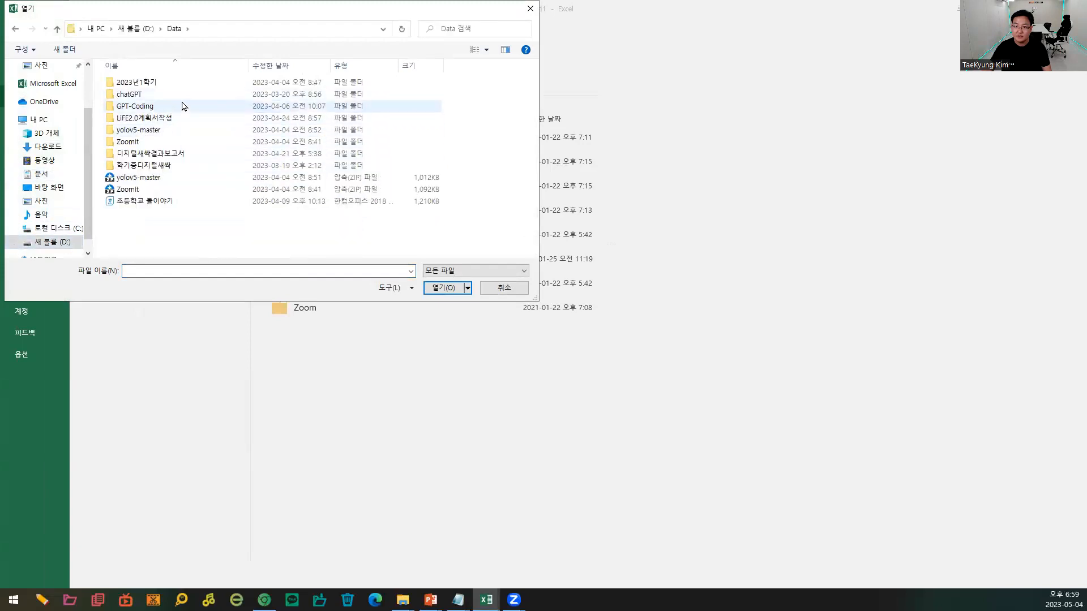
double_click(159, 84)
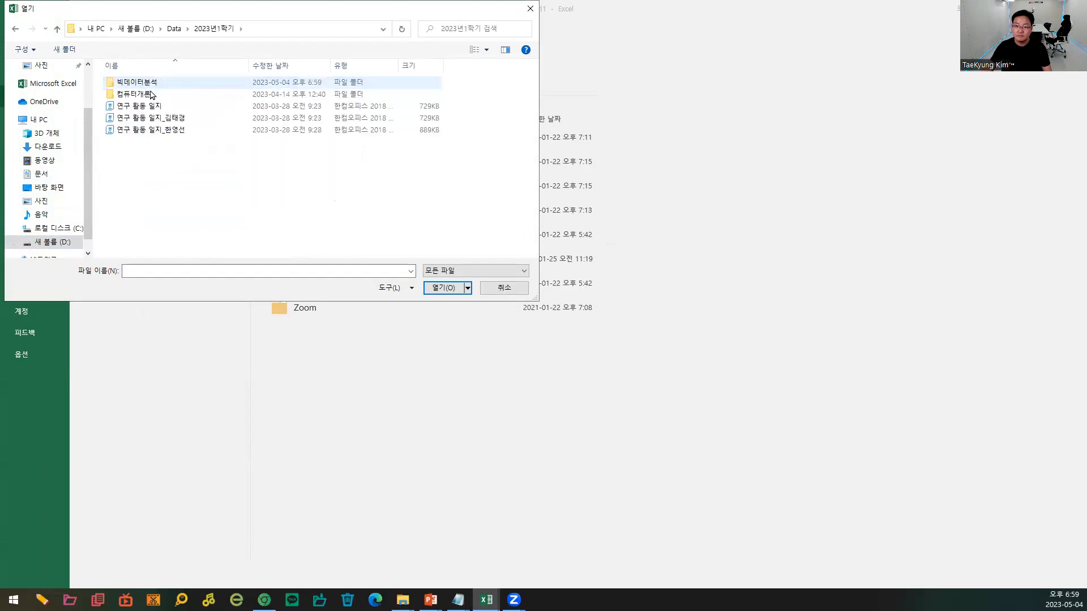
double_click(157, 82)
double_click(165, 153)
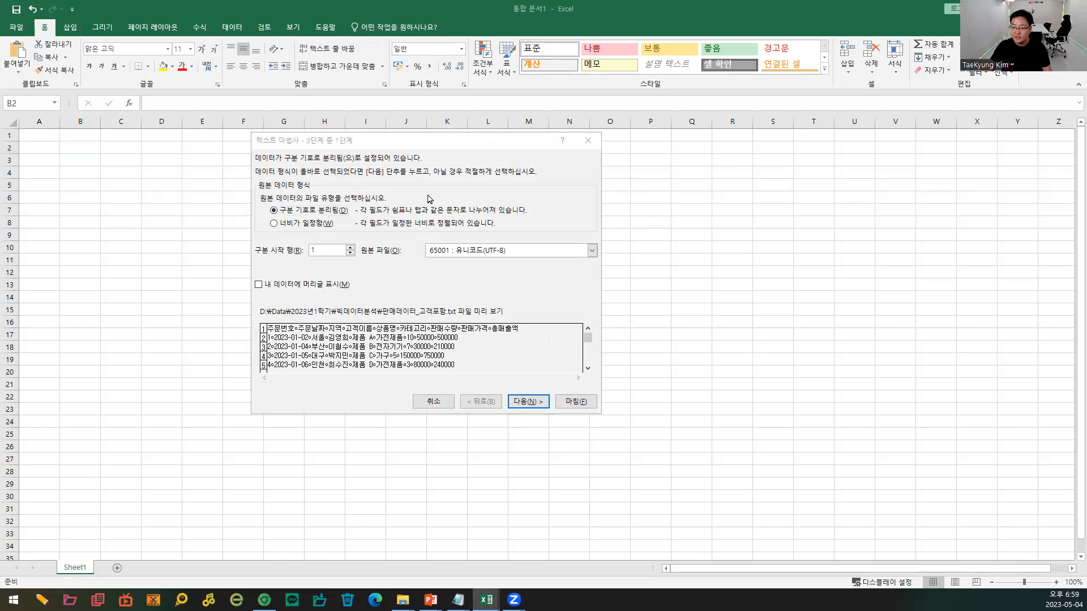
- Import the text file as delimited data, split by tabs, with the general format for all columns
left_click(299, 214)
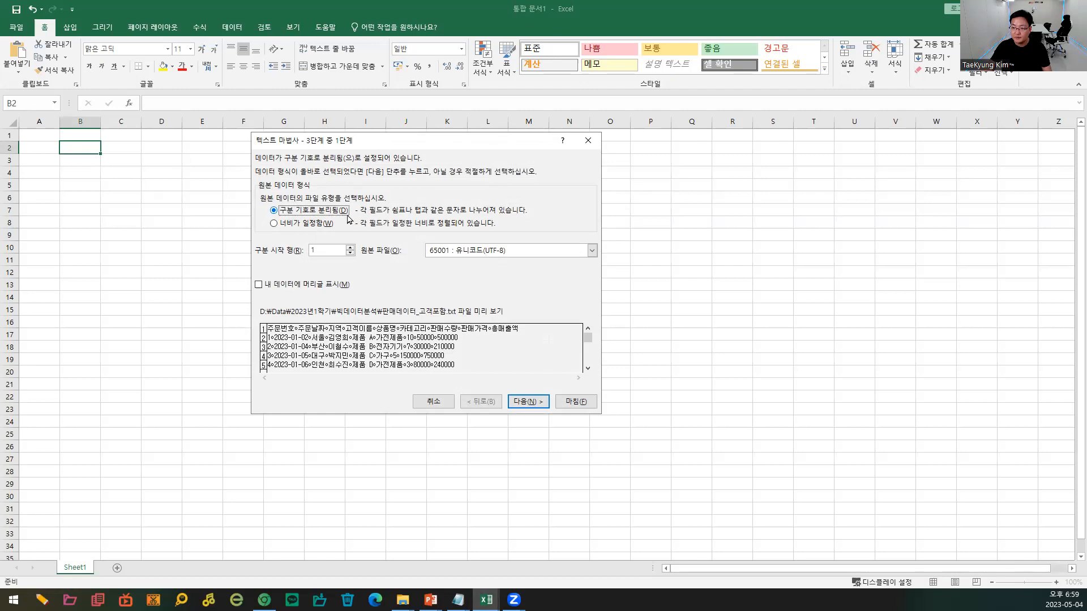
left_click(532, 405)
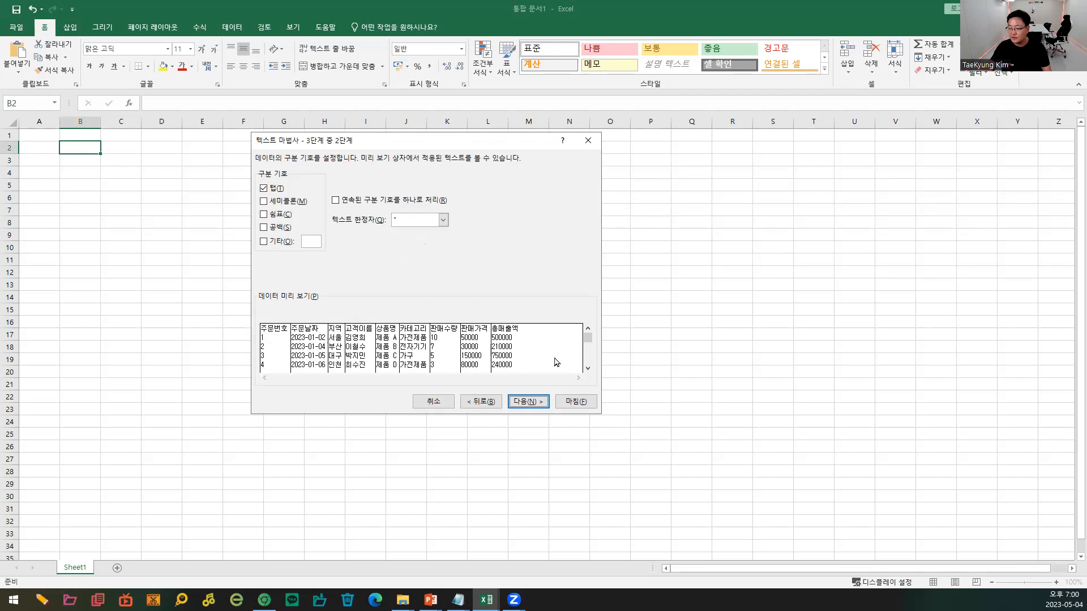
mouse_move(589, 342)
left_mouse_down()
mouse_move(589, 362)
mouse_move(587, 328)
left_mouse_up()
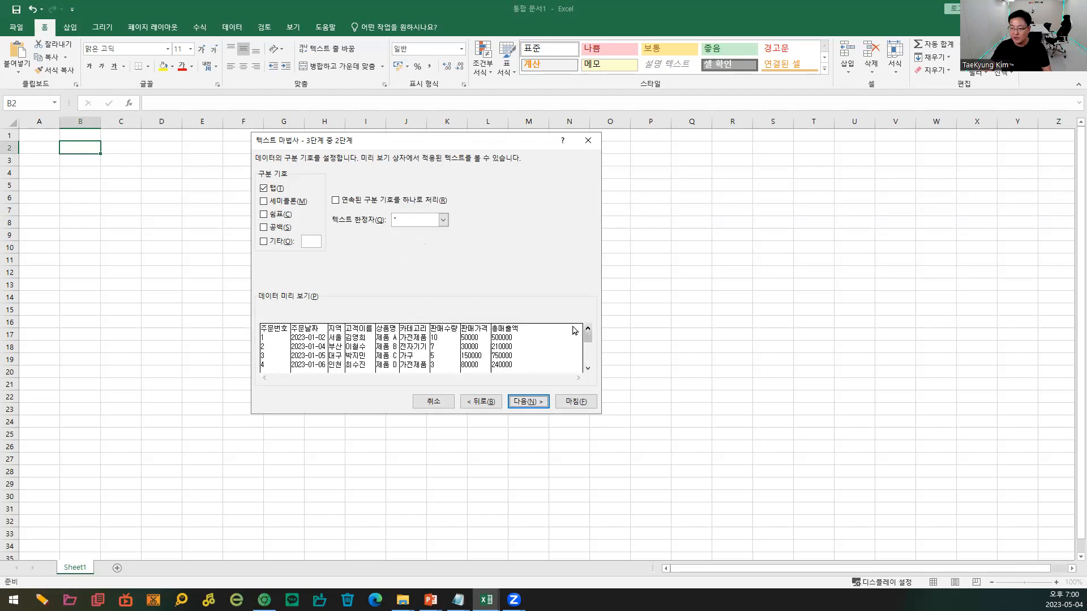
left_click(529, 402)
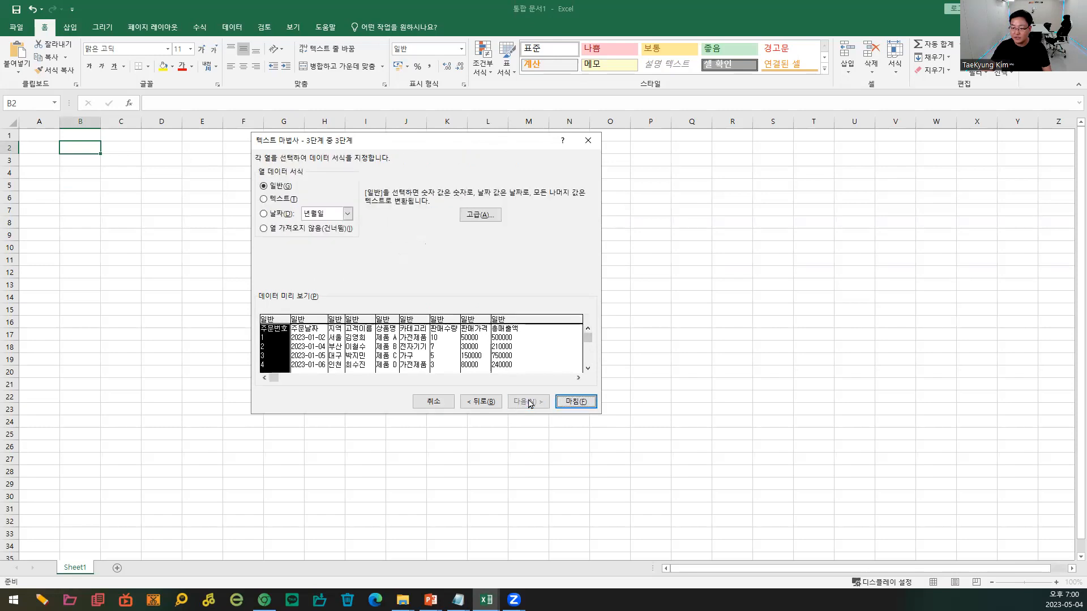
left_click(573, 402)
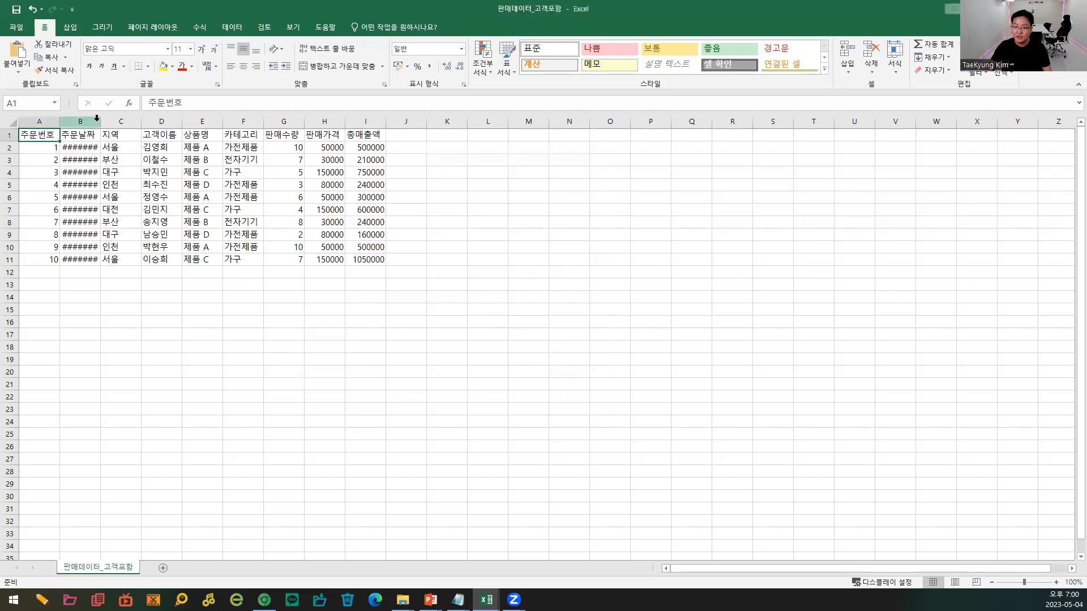
- Fit the width of the 주문날짜 column to its dates and deselect the column
left_click(86, 121)
double_click(100, 122)
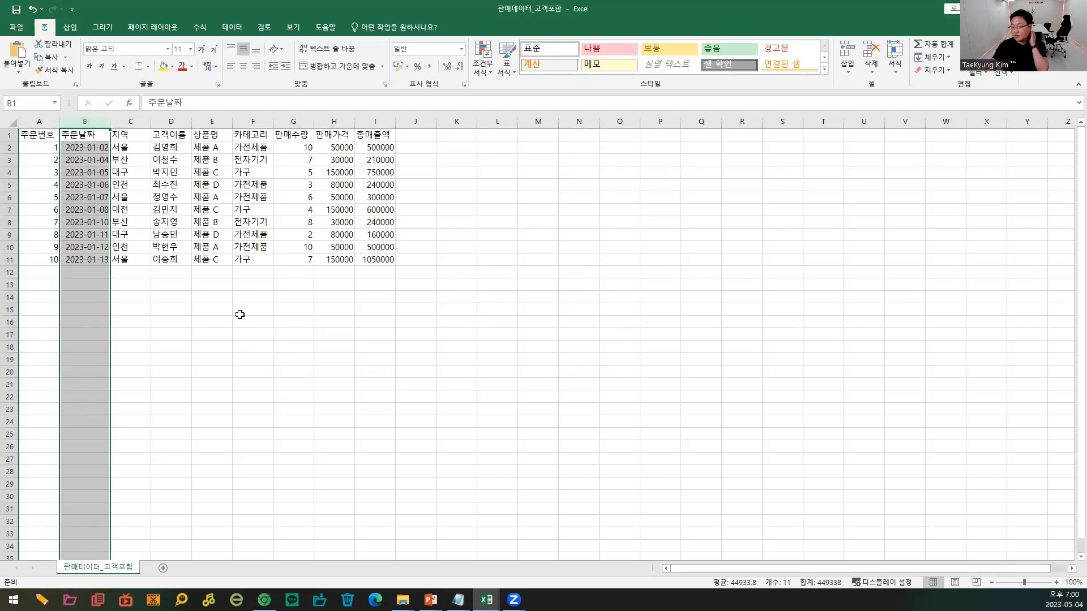
left_click(298, 318)
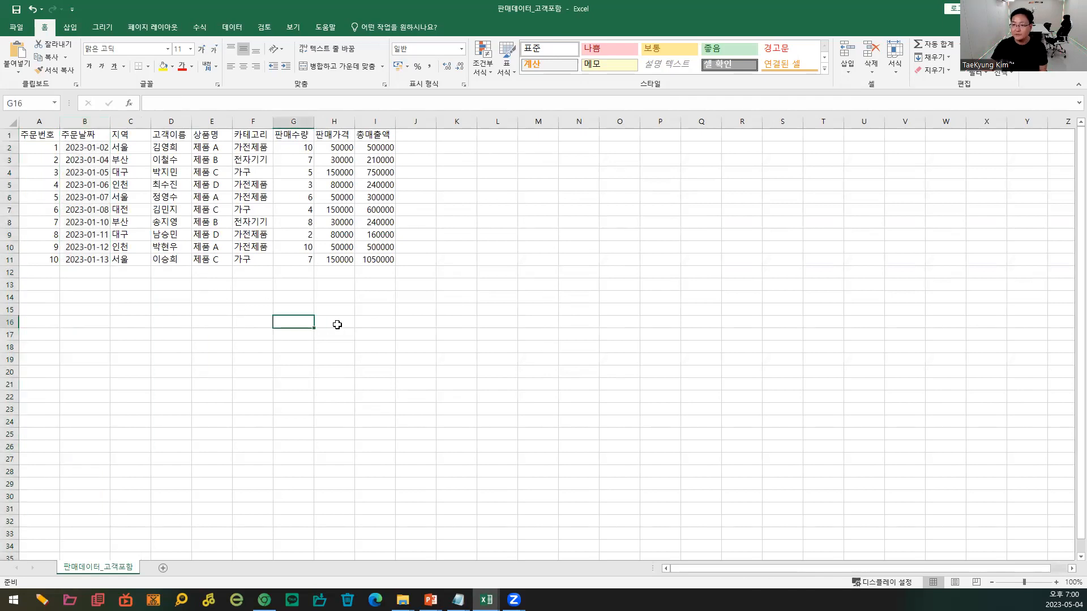
left_click(264, 202)
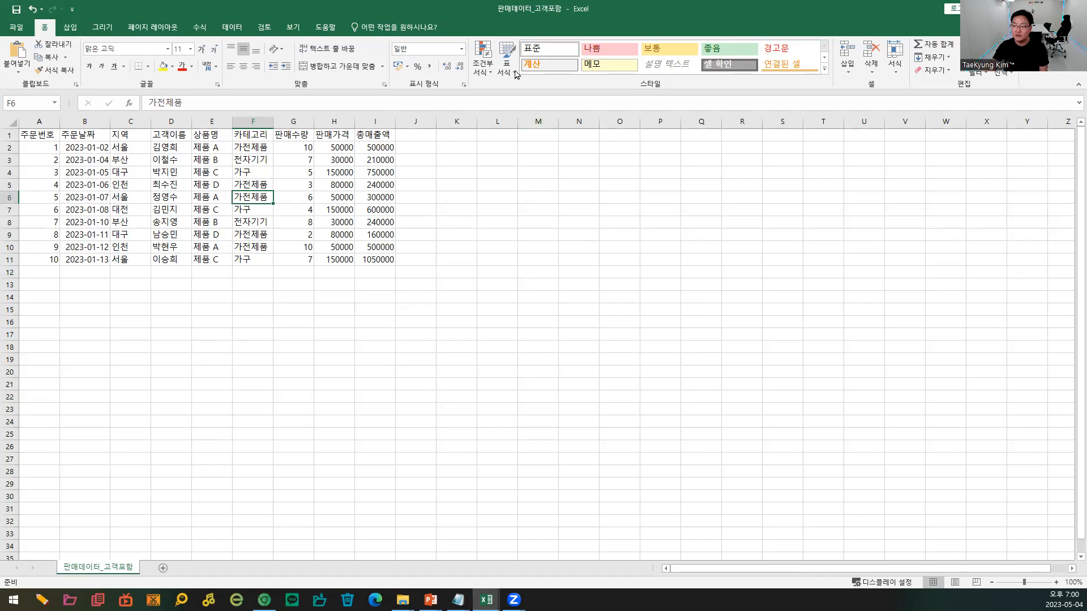
left_click(635, 77)
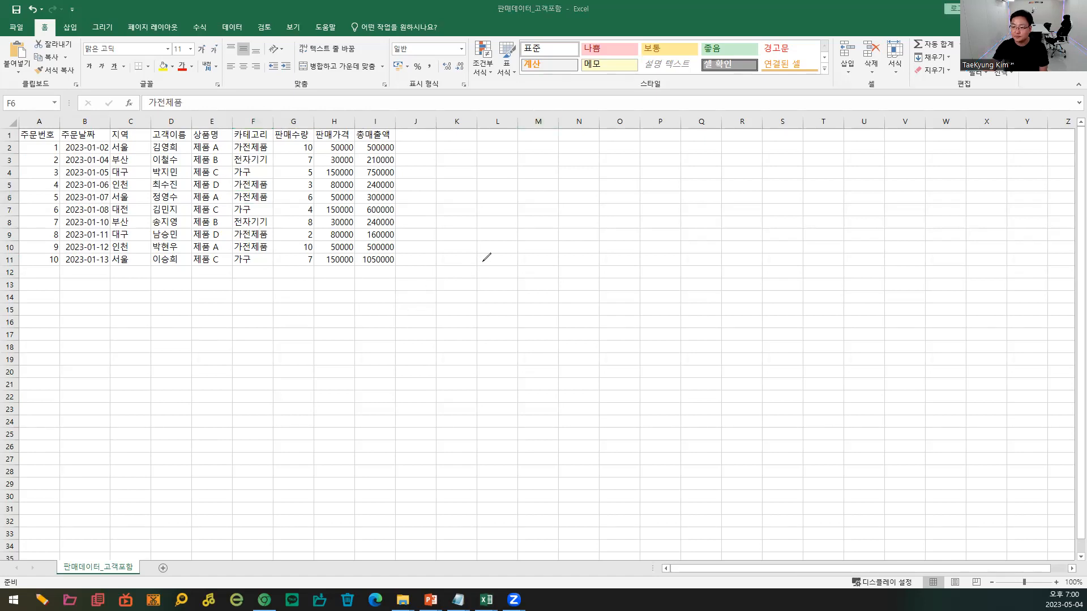
left_click_drag(487, 271, 490, 290)
mouse_move(411, 254)
left_mouse_down()
mouse_move(383, 261)
mouse_move(362, 159)
mouse_move(412, 224)
mouse_move(398, 276)
left_mouse_up()
left_click(559, 60)
left_click_drag(529, 256, 389, 267)
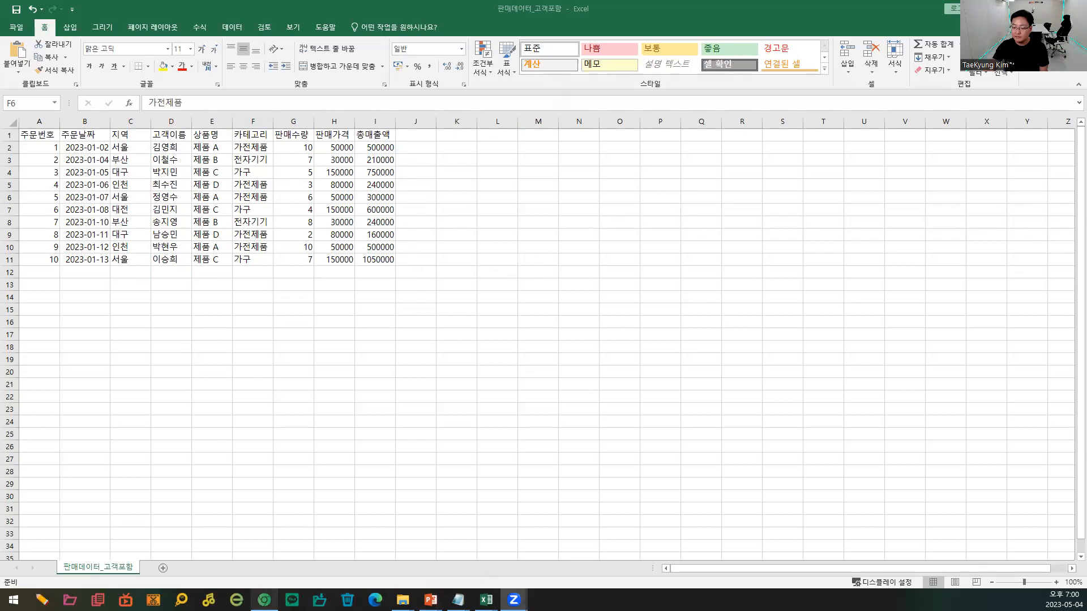
- Switch to the ChatGPT conversation and send the prompt "계속해주세요." to continue the unfinished 50-order table
left_click(263, 600)
scroll(520, 500, "down", 8)
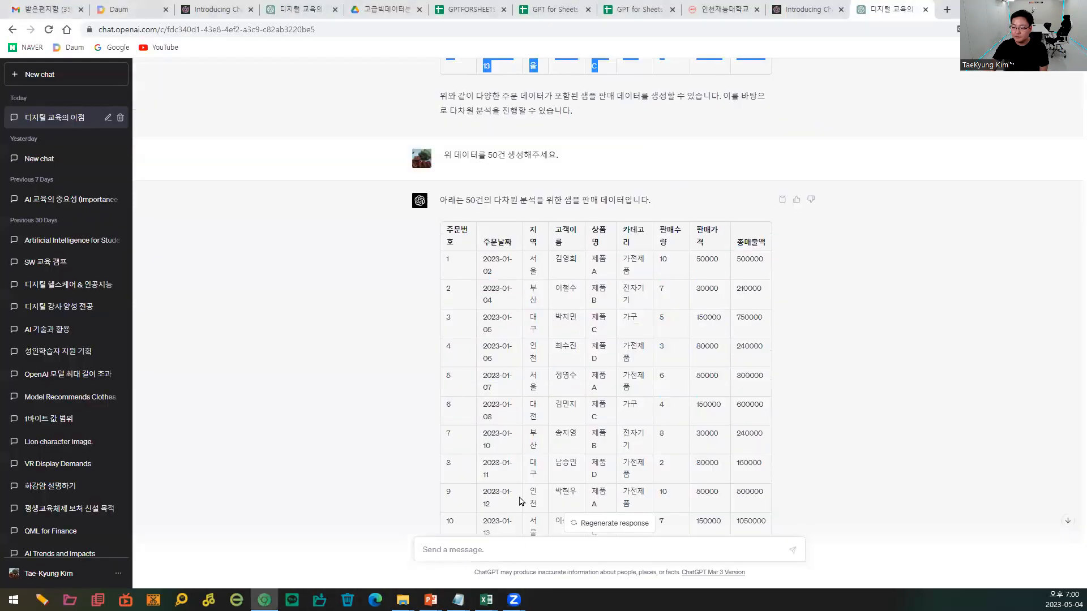
scroll(520, 500, "down", 3)
left_click(516, 555)
type("그")
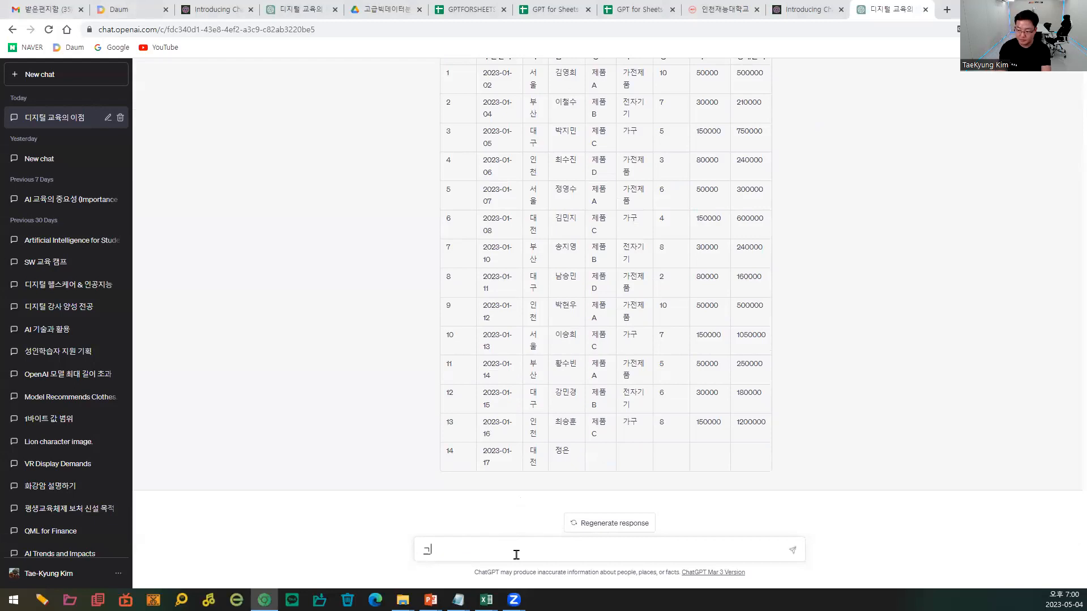
type("속해주세요.")
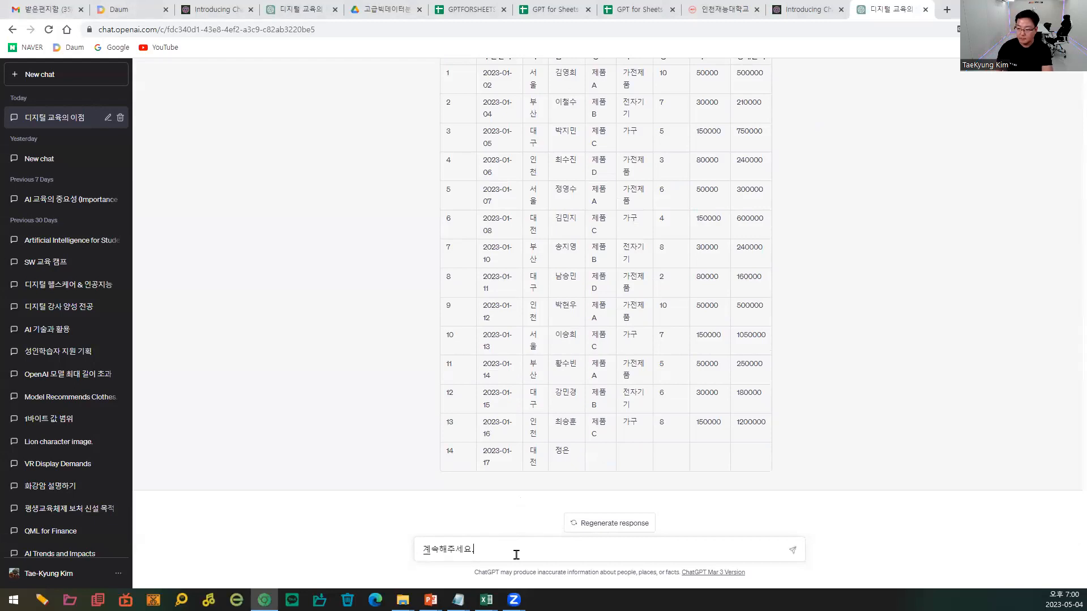
key("Return")
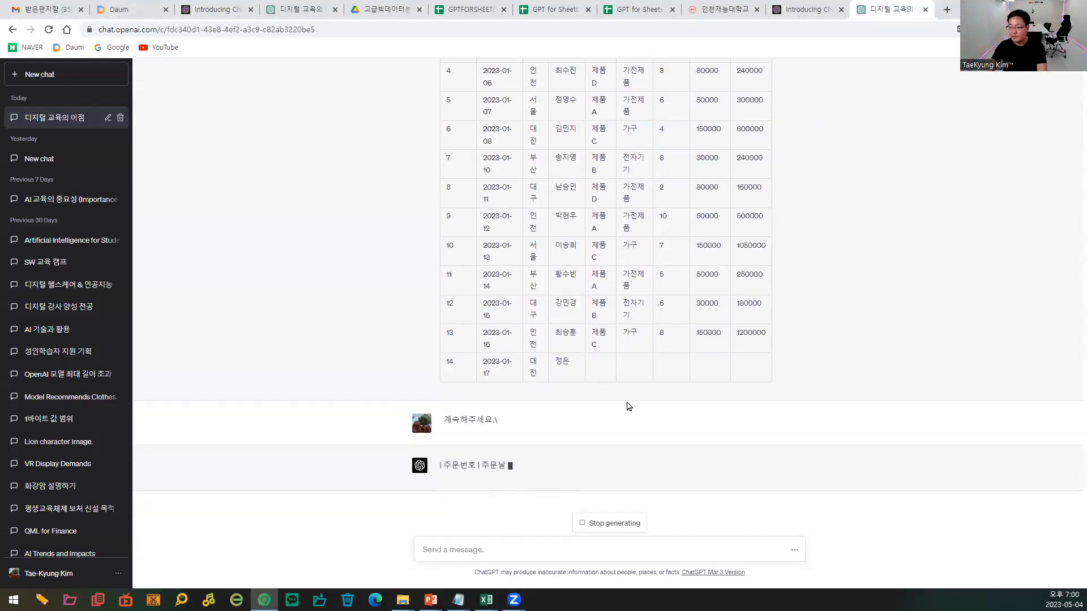
- Look back at the ten-order table with customer names in the chat and return to the Excel sales sheet
scroll(662, 475, "up", 5)
scroll(663, 475, "down", 2)
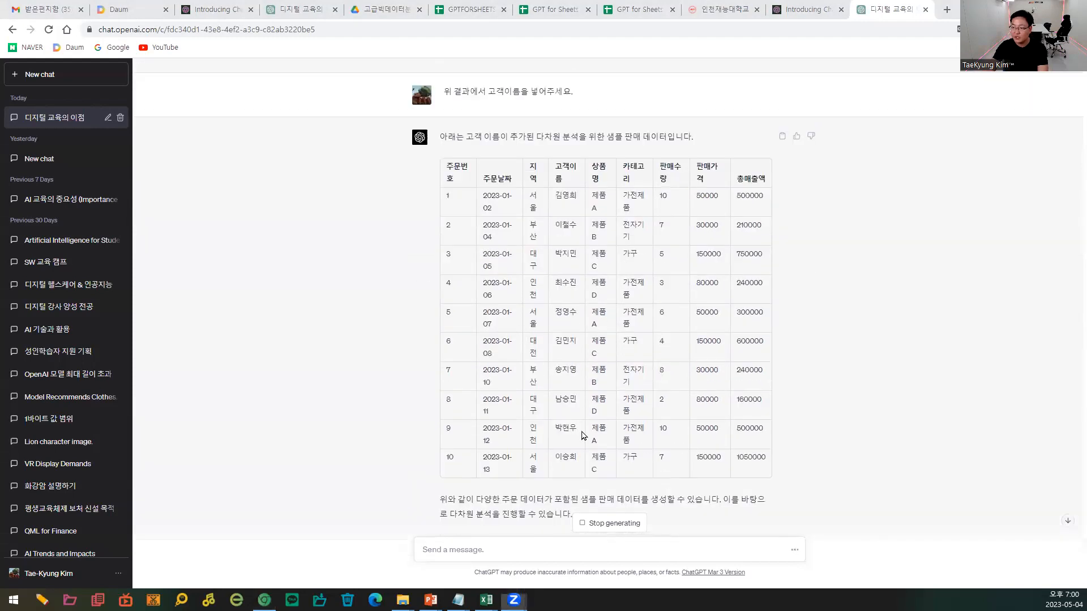
key("alt+Tab")
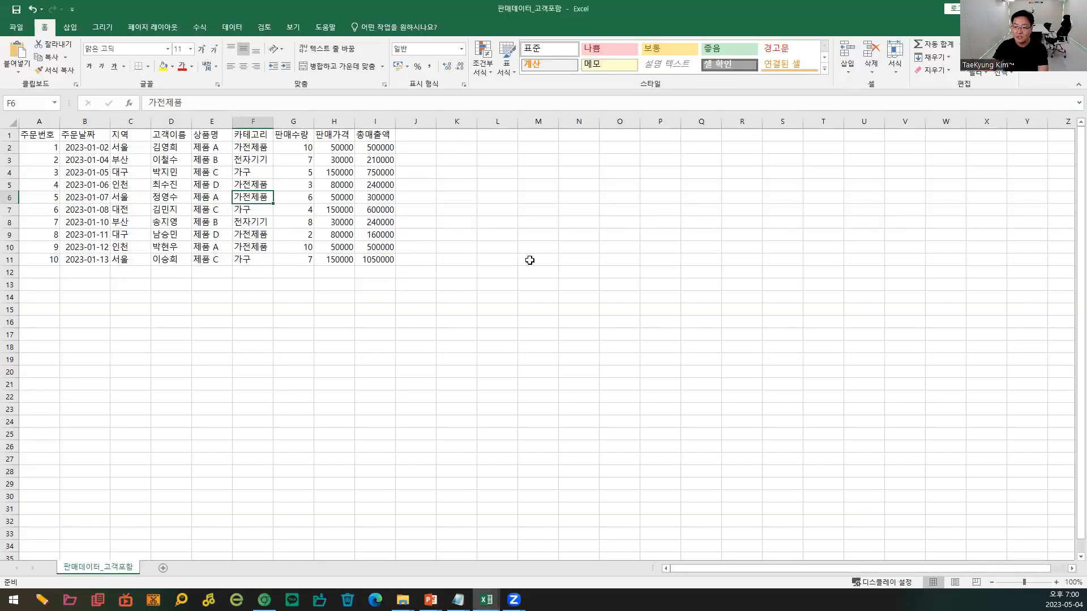
- Handwrite 매출액 on the screen below the sales data, an arrow pointing to it from 상품, and a vertical line beneath it
left_click_drag(565, 293, 570, 312)
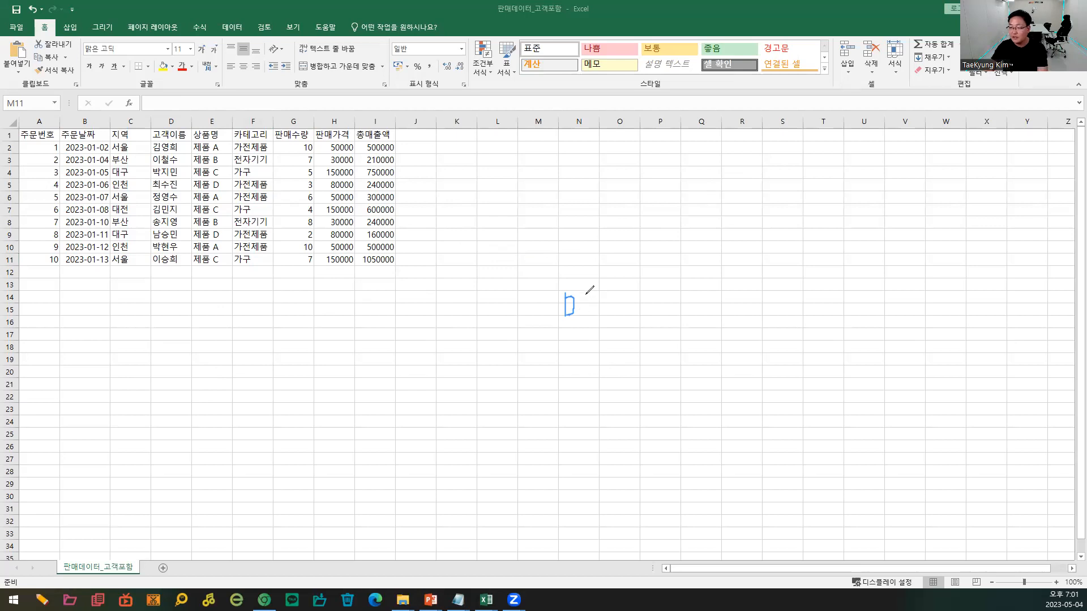
mouse_move(583, 311)
left_mouse_down()
mouse_move(587, 286)
mouse_move(611, 317)
mouse_move(636, 291)
mouse_move(640, 323)
left_mouse_up()
mouse_move(482, 311)
left_mouse_down()
mouse_move(552, 310)
mouse_move(547, 322)
left_mouse_up()
mouse_move(441, 303)
left_mouse_down()
mouse_move(453, 320)
mouse_move(438, 328)
mouse_move(459, 315)
mouse_move(468, 323)
mouse_move(458, 333)
left_mouse_up()
left_click_drag(453, 335, 461, 340)
left_click_drag(453, 341, 461, 341)
left_click_drag(599, 327, 598, 372)
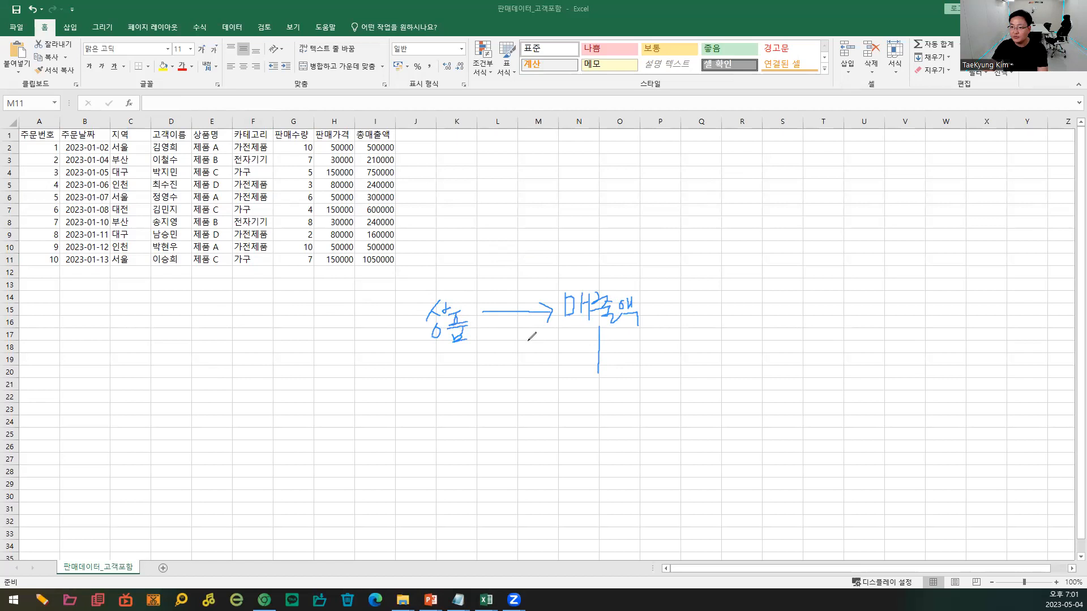
- Handwrite 카테고리 with an arrow leading to 상품, and circle and underline both words
left_click_drag(357, 328, 415, 333)
mouse_move(295, 322)
left_mouse_down()
mouse_move(316, 350)
mouse_move(346, 339)
mouse_move(356, 320)
mouse_move(362, 354)
left_mouse_up()
mouse_move(470, 349)
left_mouse_down()
mouse_move(424, 310)
mouse_move(473, 346)
left_mouse_up()
left_click_drag(293, 358, 472, 351)
mouse_move(308, 316)
left_mouse_down()
mouse_move(384, 335)
mouse_move(346, 362)
left_mouse_up()
mouse_move(443, 298)
left_mouse_down()
mouse_move(461, 303)
mouse_move(477, 341)
left_mouse_up()
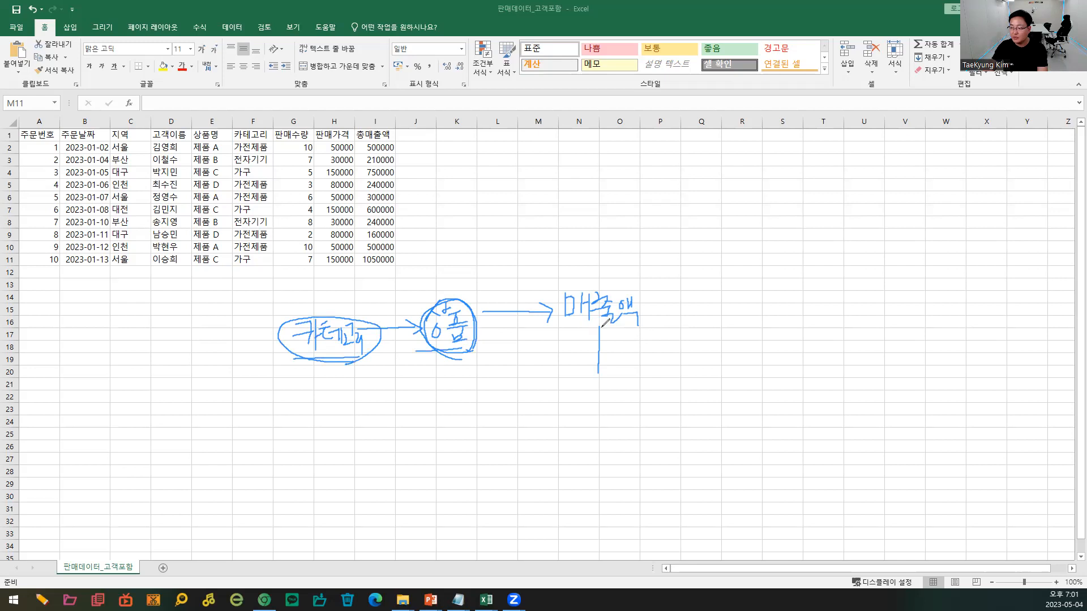
- Add circled 고객 below 매출액 and circled 지역 beside it, each with an arrow pointing to 매출액
left_click_drag(599, 328, 615, 339)
mouse_move(578, 384)
left_mouse_down()
mouse_move(598, 401)
mouse_move(619, 396)
mouse_move(615, 411)
mouse_move(618, 377)
mouse_move(626, 424)
left_mouse_up()
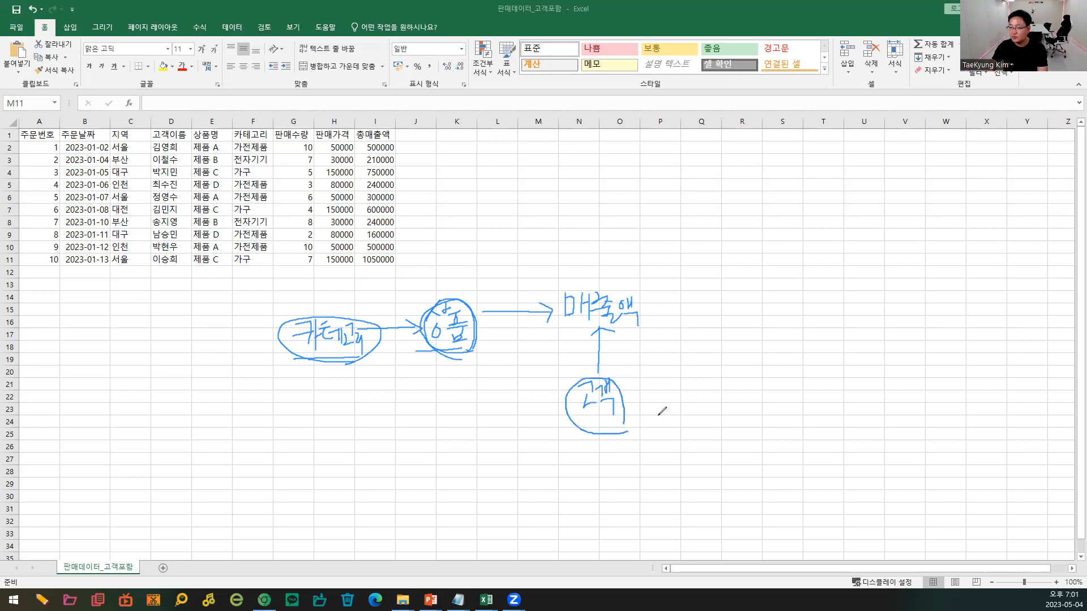
left_click_drag(717, 315, 652, 314)
mouse_move(661, 306)
left_mouse_down()
mouse_move(651, 315)
mouse_move(739, 332)
mouse_move(759, 312)
left_mouse_up()
left_click_drag(752, 317, 761, 322)
mouse_move(749, 326)
left_mouse_down()
mouse_move(765, 326)
mouse_move(765, 340)
mouse_move(734, 298)
mouse_move(779, 346)
left_mouse_up()
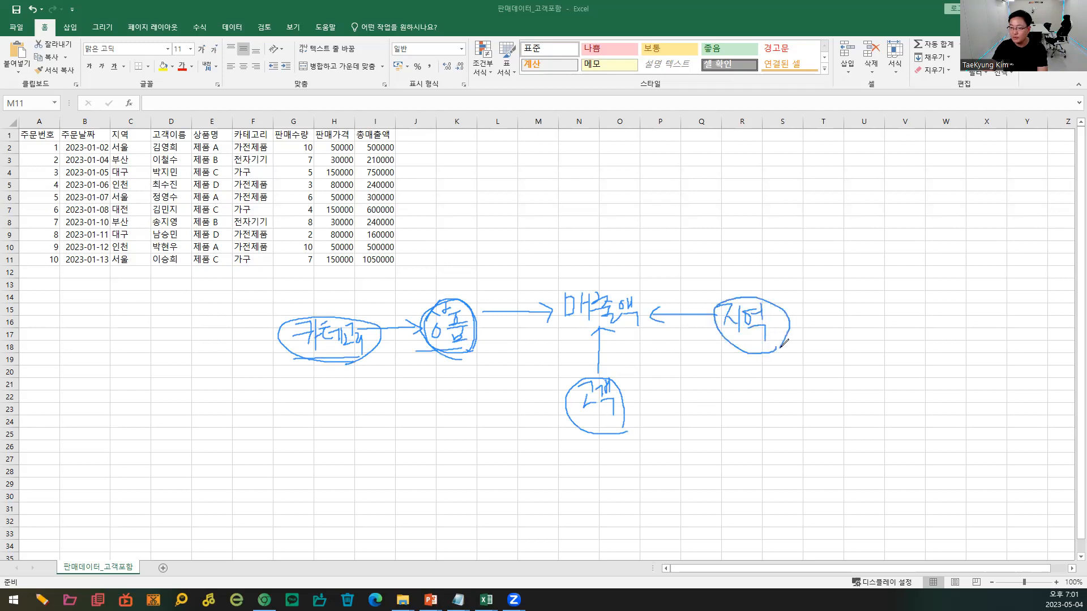
- Draw circled 날짜 above 매출액 with an arrow down to it, and circle 매출액 in the middle
left_click_drag(612, 227, 623, 266)
mouse_move(591, 180)
left_mouse_down()
mouse_move(601, 196)
mouse_move(609, 187)
mouse_move(607, 213)
mouse_move(623, 199)
mouse_move(630, 219)
mouse_move(644, 199)
mouse_move(589, 229)
mouse_move(639, 218)
left_mouse_up()
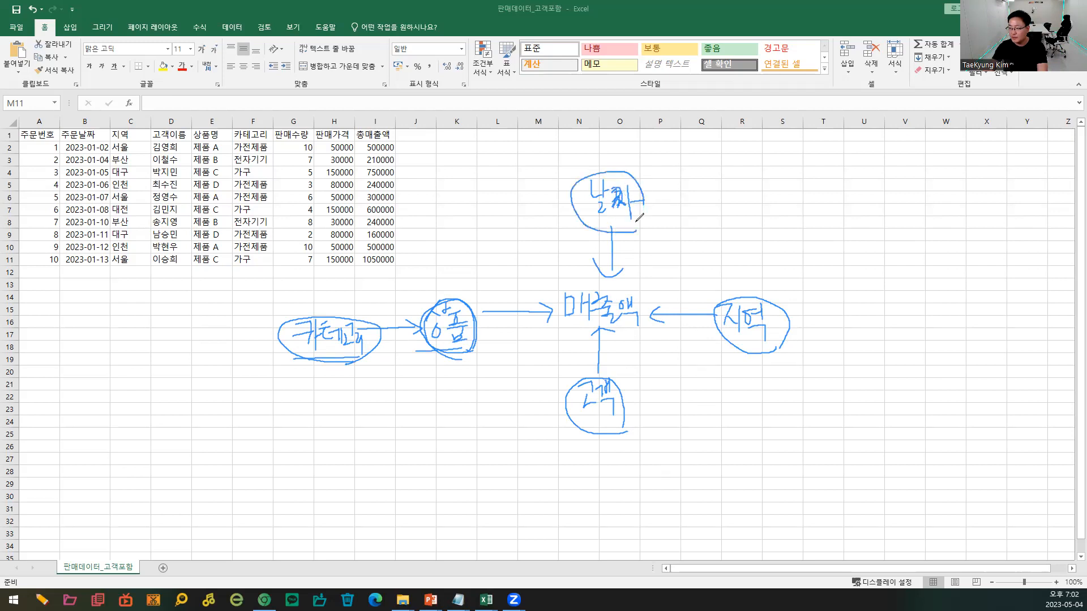
mouse_move(662, 320)
left_mouse_down()
mouse_move(557, 322)
mouse_move(654, 295)
mouse_move(631, 324)
left_mouse_up()
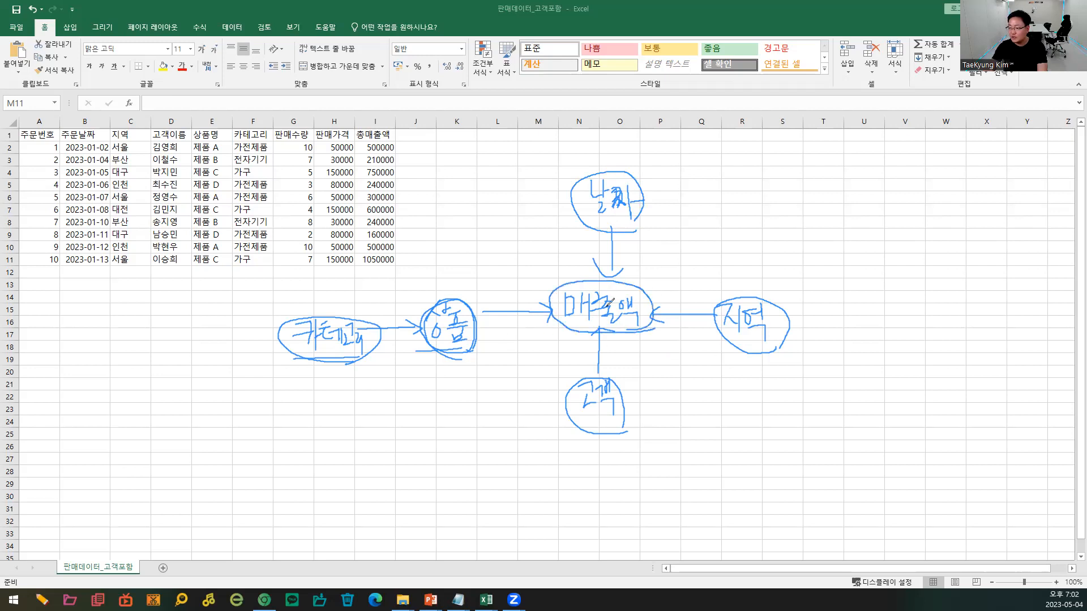
- Retrace the arrows from 상품 and 고객 to 매출액, numbering 상품 as 1 and 고객 as 2
left_click_drag(481, 312, 552, 311)
left_click_drag(446, 272, 446, 289)
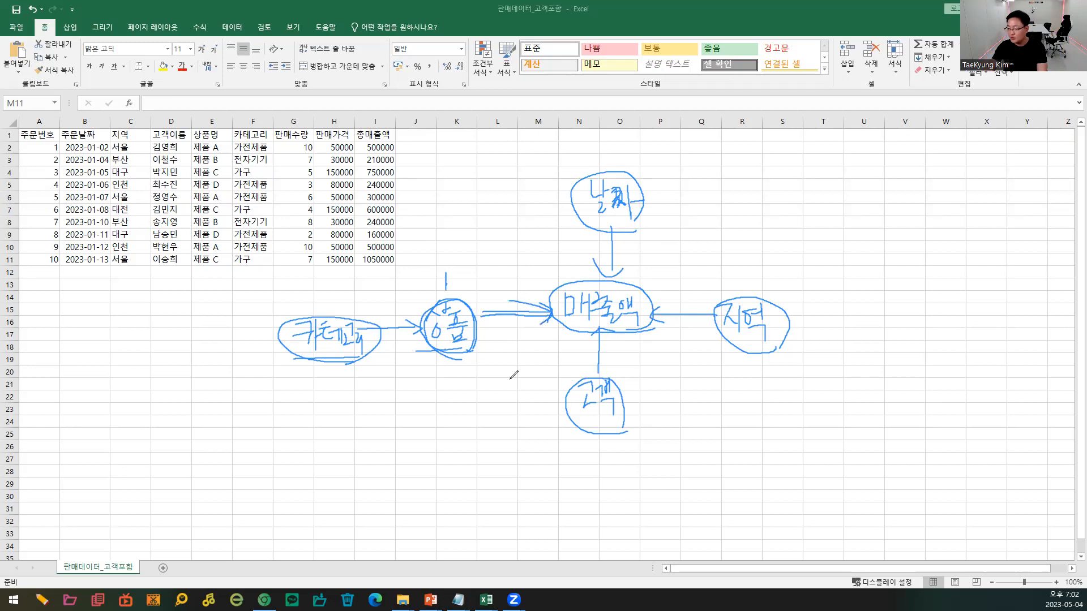
left_click_drag(600, 378, 599, 331)
left_click_drag(591, 341, 608, 337)
left_click_drag(634, 399, 640, 408)
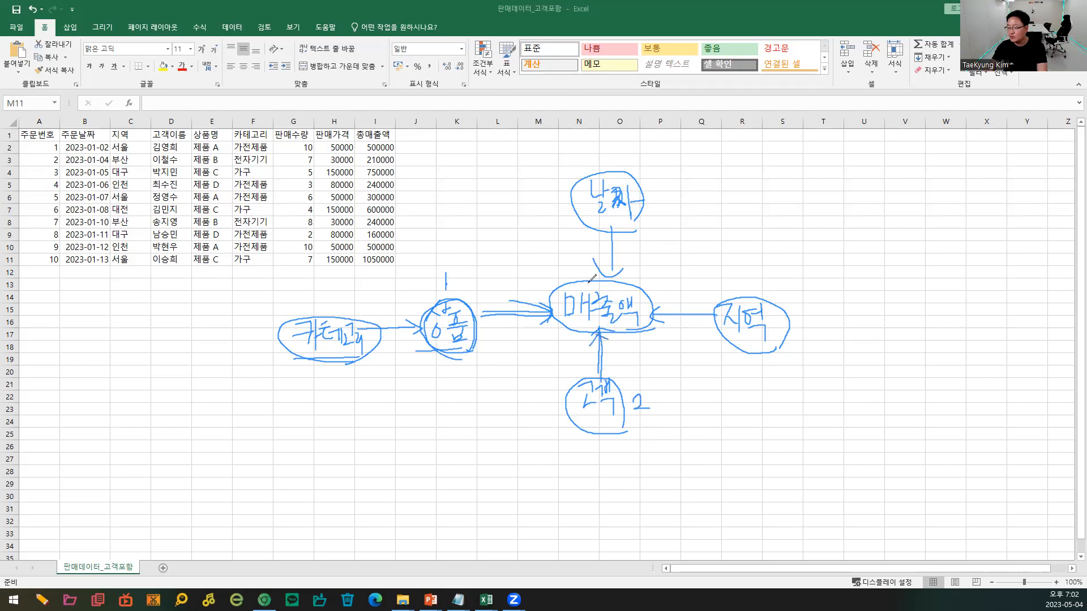
- Handwrite the word 차원 beside the circled 날짜 in the sketch
left_click_drag(659, 177, 662, 178)
left_click_drag(655, 183, 670, 196)
left_click_drag(671, 187, 691, 188)
left_click_drag(686, 189, 685, 198)
left_click_drag(689, 186, 694, 186)
left_click_drag(694, 177, 702, 202)
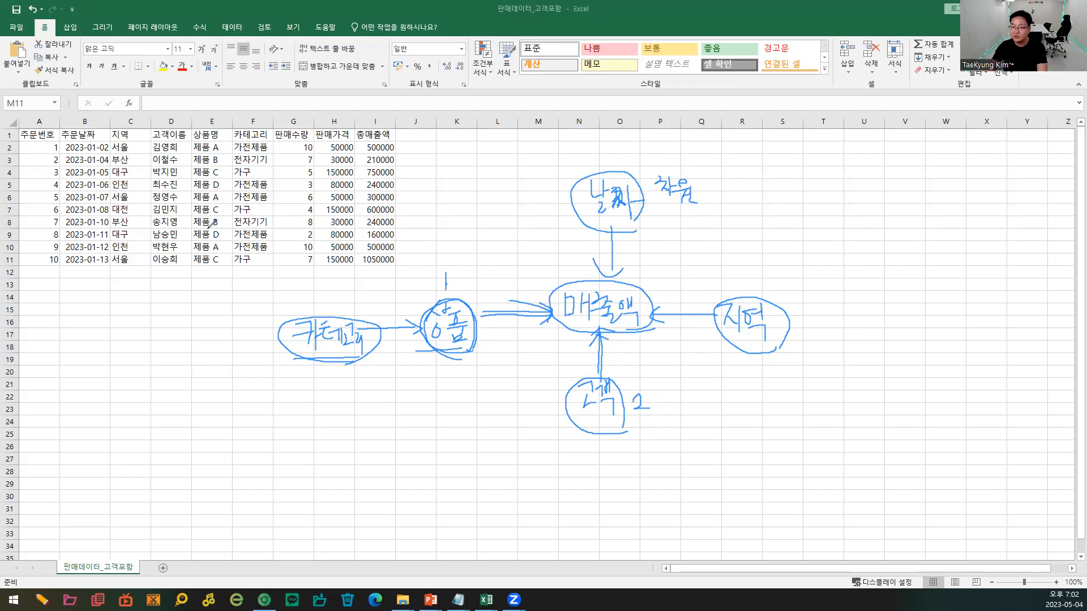
- Circle the 고객이름 column on the sheet and clear all the screen drawings
mouse_move(190, 268)
left_mouse_down()
mouse_move(139, 227)
mouse_move(135, 169)
mouse_move(163, 134)
mouse_move(180, 149)
mouse_move(193, 204)
mouse_move(191, 270)
left_mouse_up()
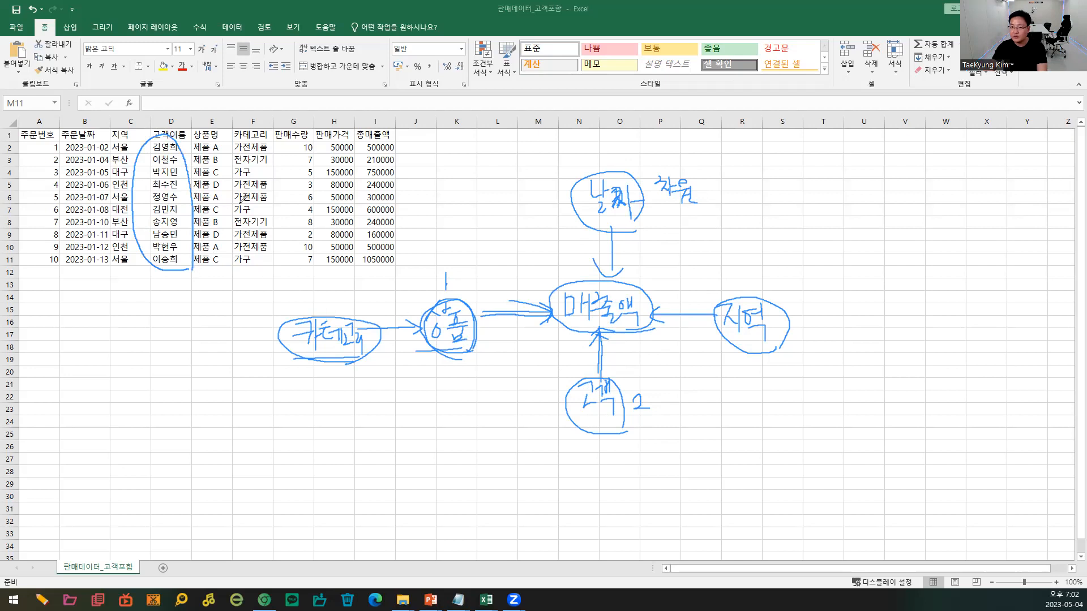
mouse_move(600, 182)
left_mouse_down()
mouse_move(662, 185)
mouse_move(604, 276)
mouse_move(286, 354)
mouse_move(449, 335)
mouse_move(468, 294)
mouse_move(338, 322)
mouse_move(628, 317)
mouse_move(596, 401)
mouse_move(744, 313)
mouse_move(657, 222)
mouse_move(612, 274)
mouse_move(611, 226)
left_mouse_up()
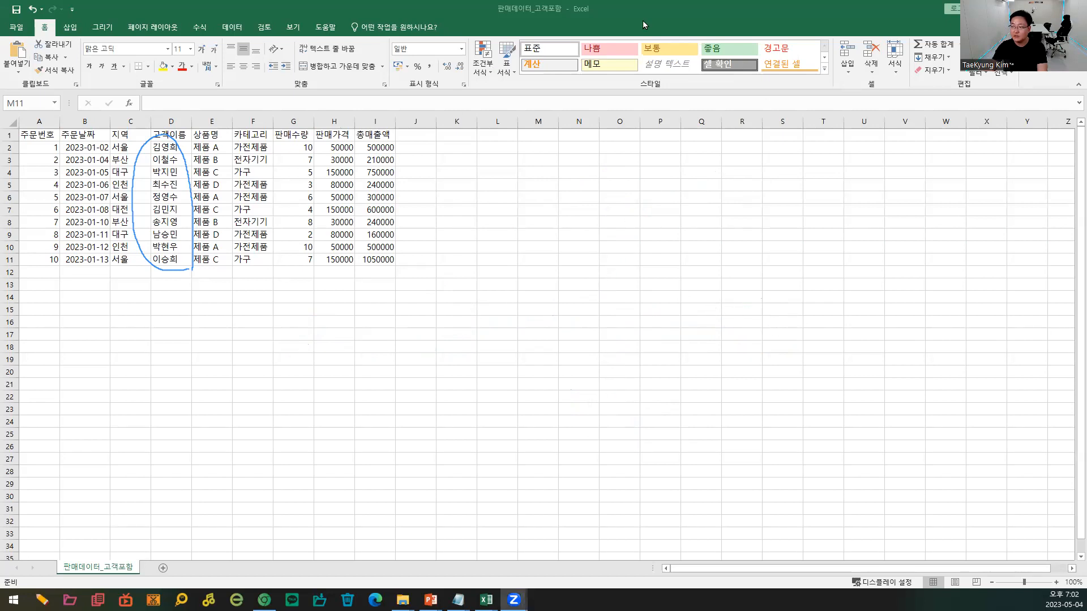
left_click(729, 65)
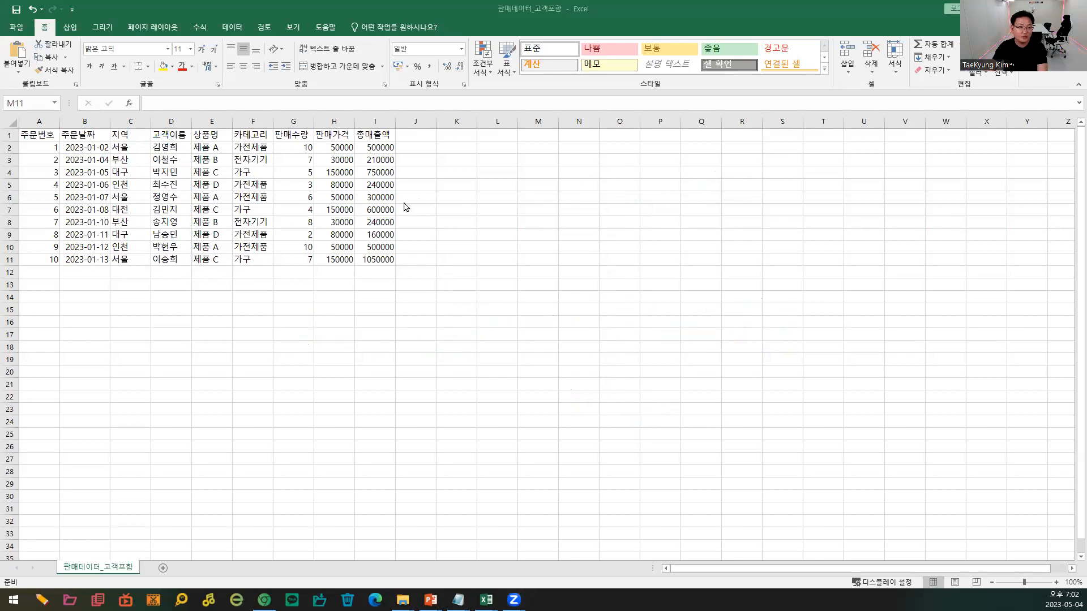
- Check the 목차 slide in the PowerPoint presentation and return to the Excel sales sheet
key("alt+Tab")
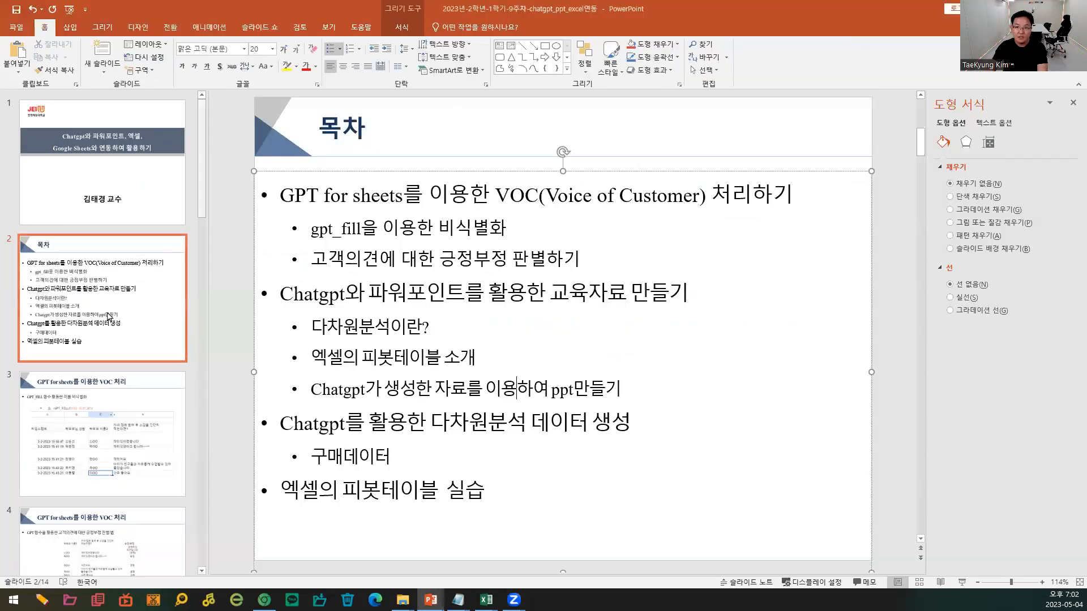
key("alt+Tab")
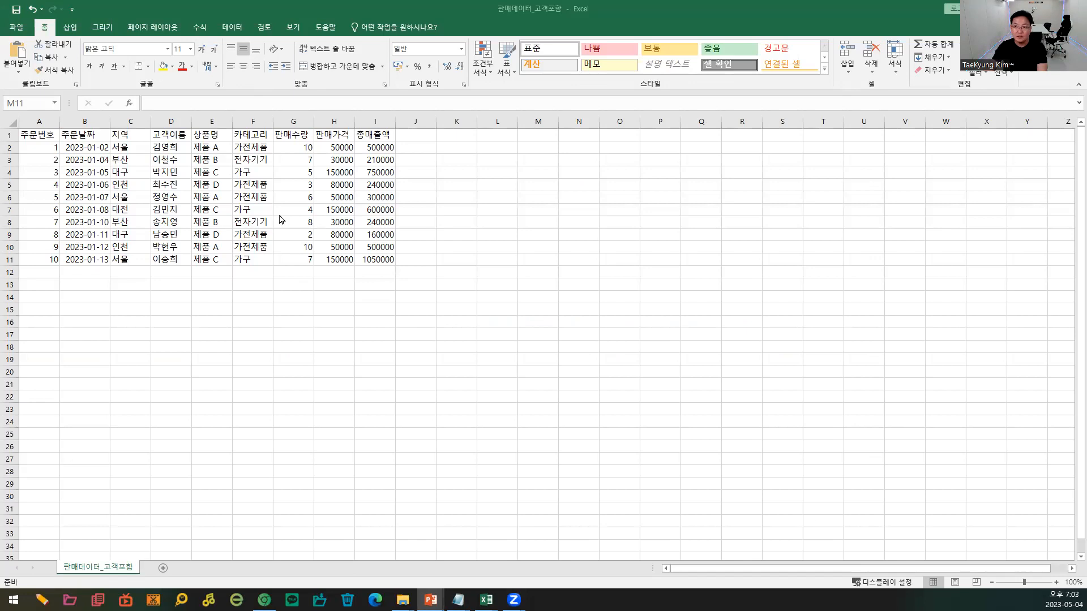
left_click(68, 29)
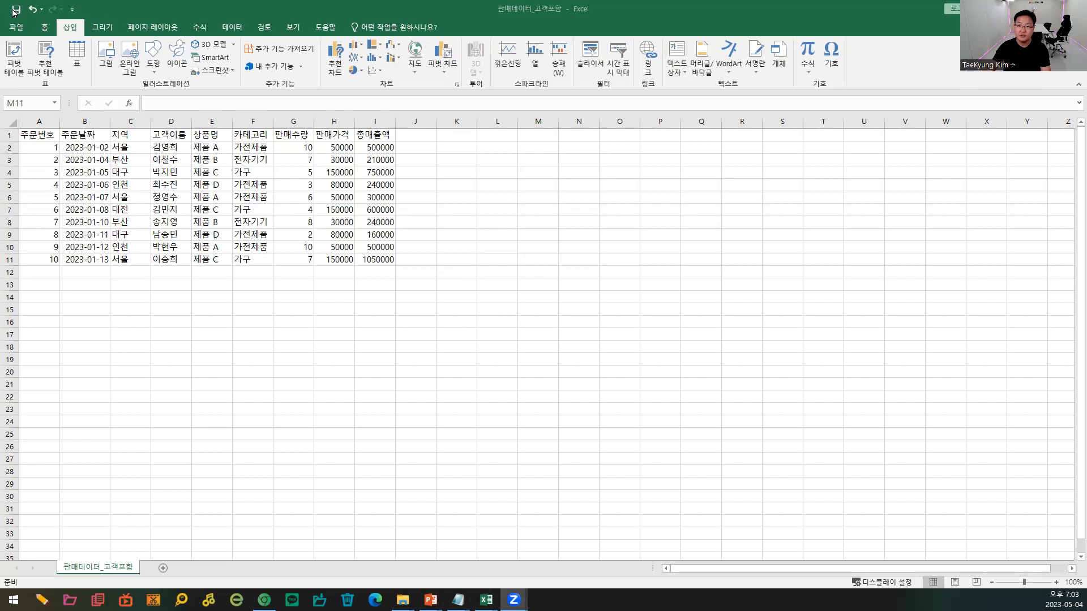
left_click(17, 27)
key("Escape")
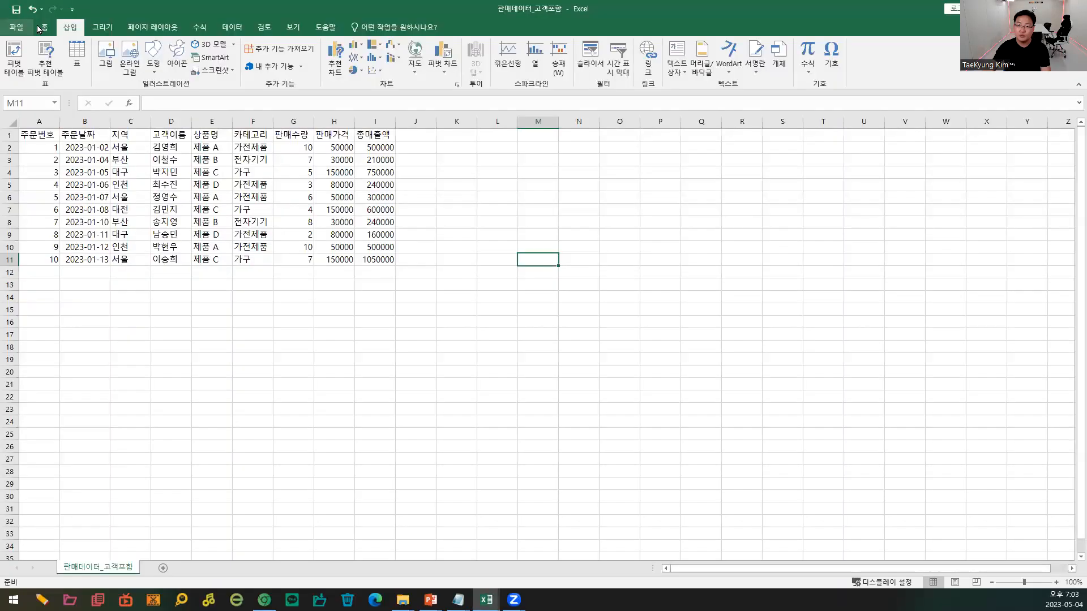
left_click(42, 28)
left_click(71, 31)
left_click(98, 30)
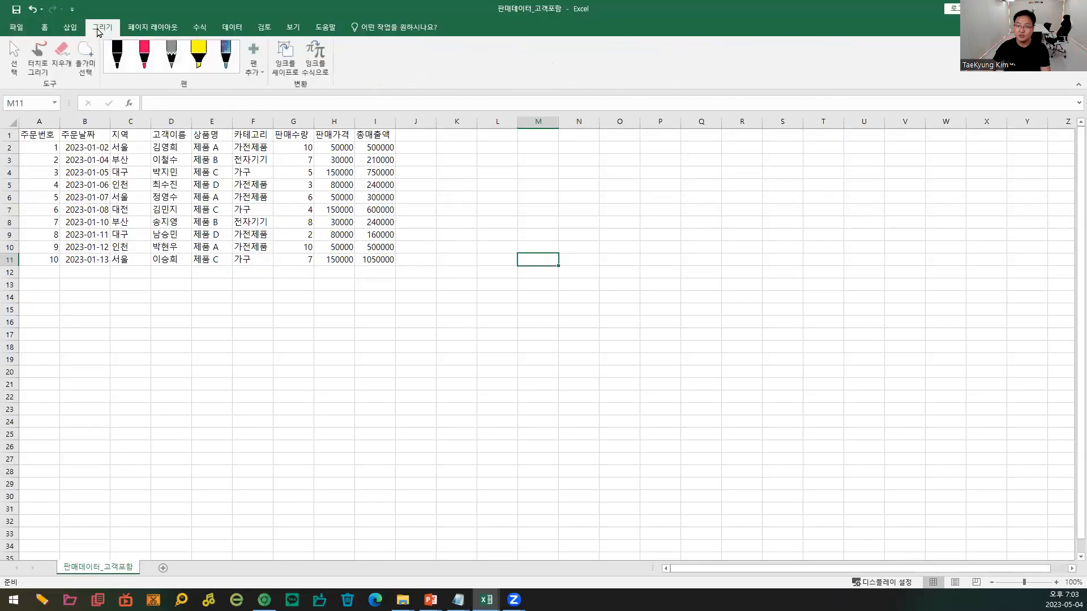
- Start a new pivot table with the range A1:I11 of the 판매데이터_고객포함 sheet as its source
left_click(67, 32)
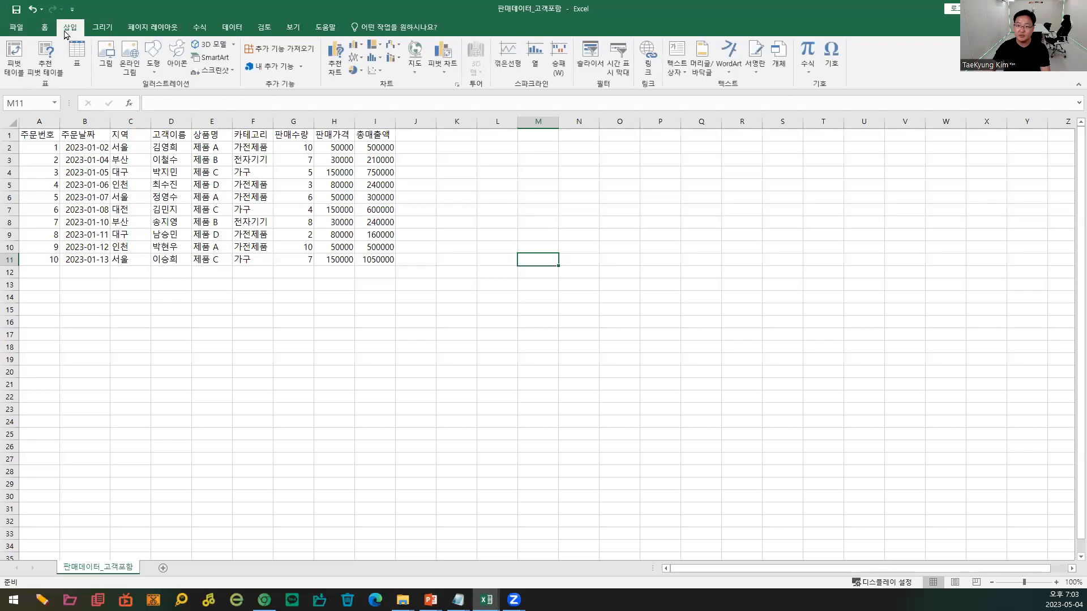
left_click(20, 76)
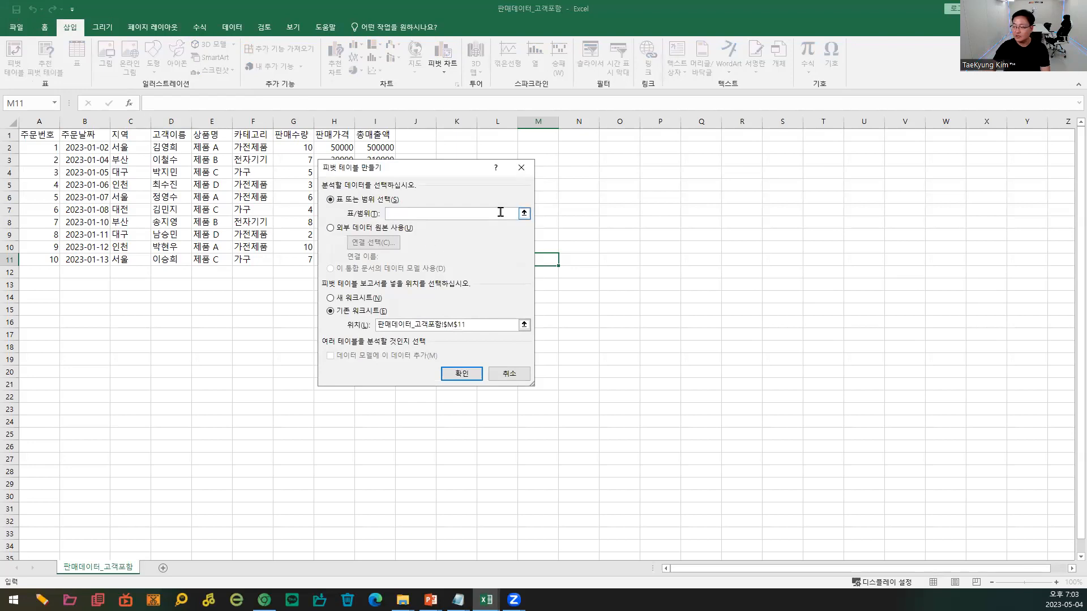
left_click(520, 213)
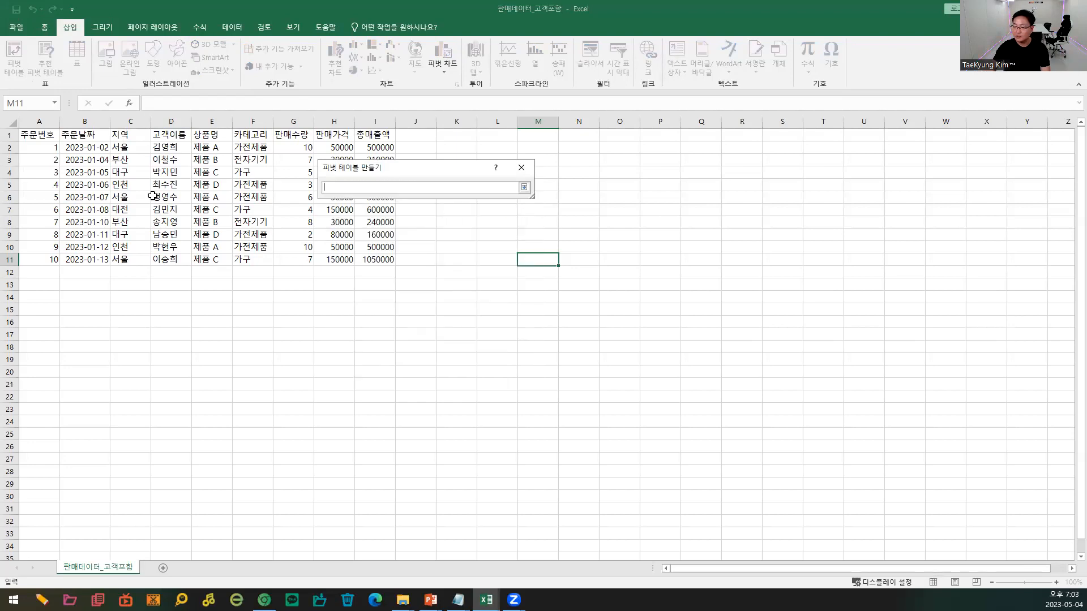
left_click_drag(38, 136, 383, 255)
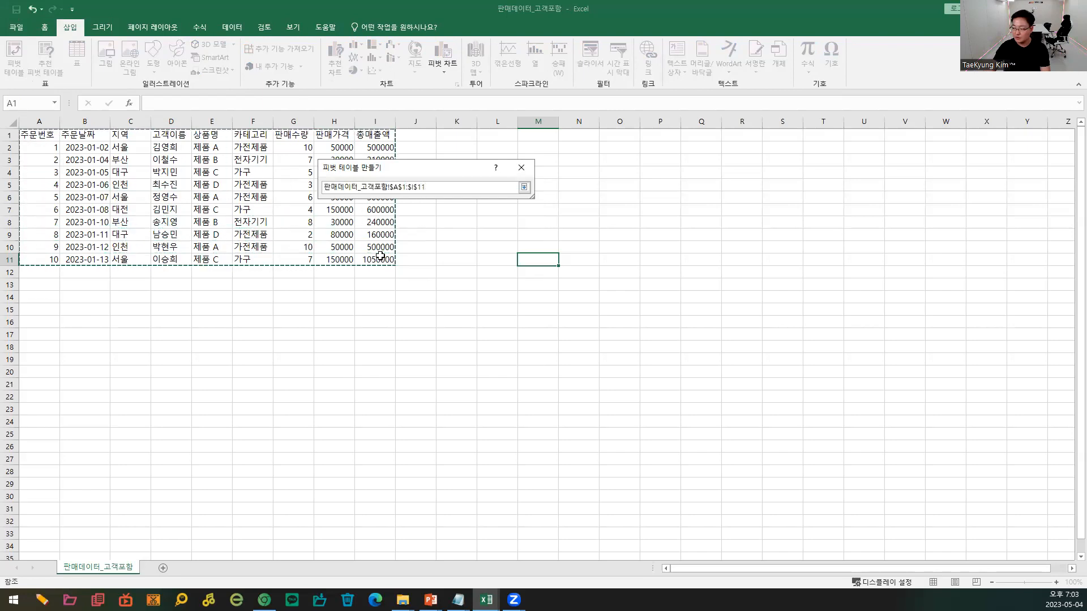
key("Return")
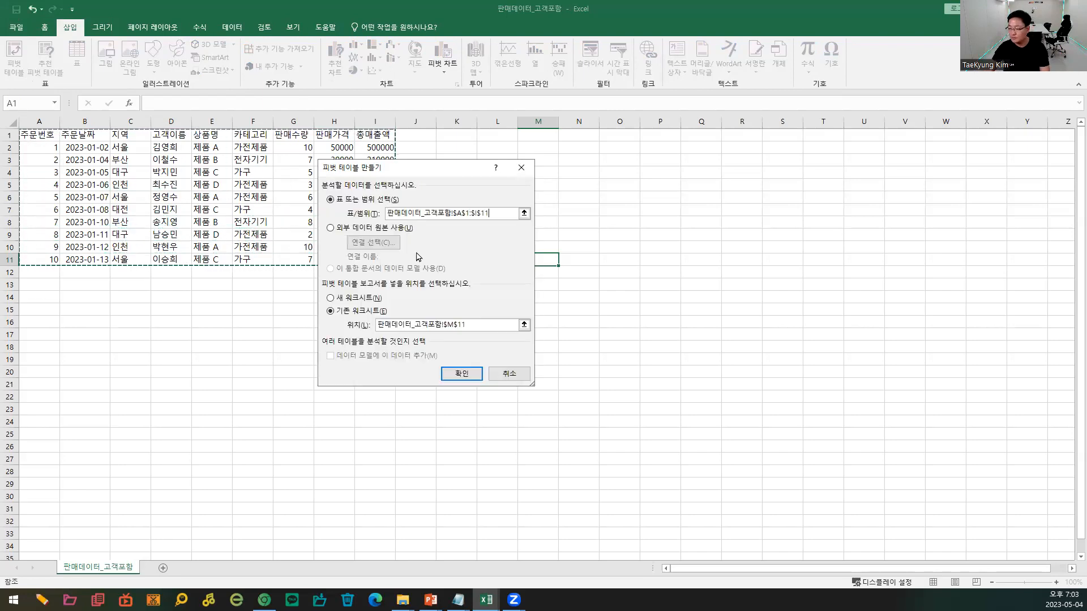
- Underline the 새 워크시트 and 기존 워크시트 placement options on the screen and clear the marks
scroll(421, 256, "down", 2)
scroll(469, 241, "down", 2)
scroll(464, 246, "up", 3)
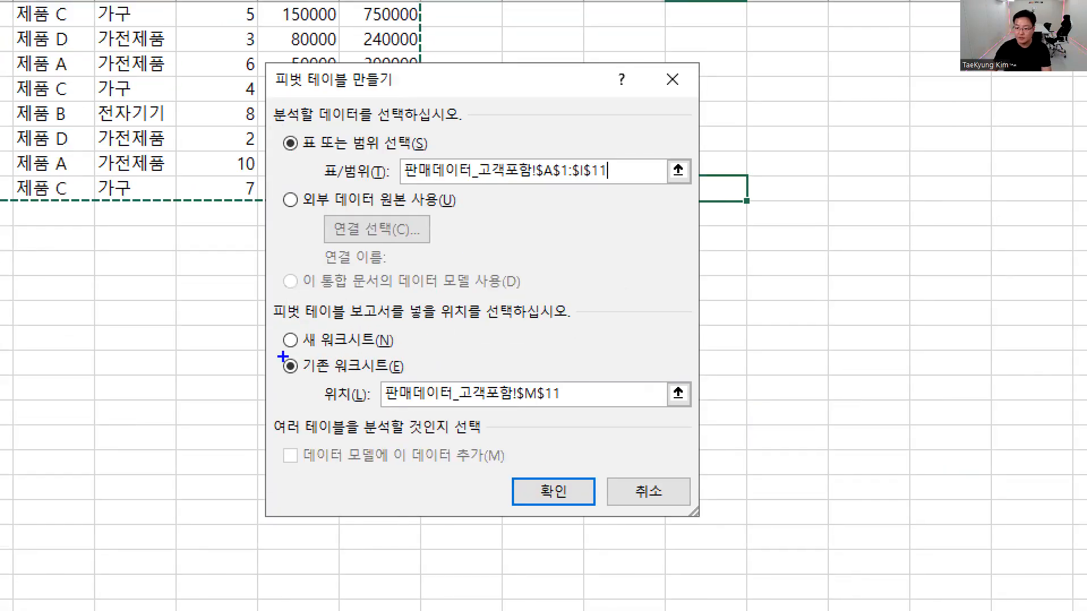
left_click_drag(285, 354, 392, 356)
left_click_drag(276, 381, 393, 381)
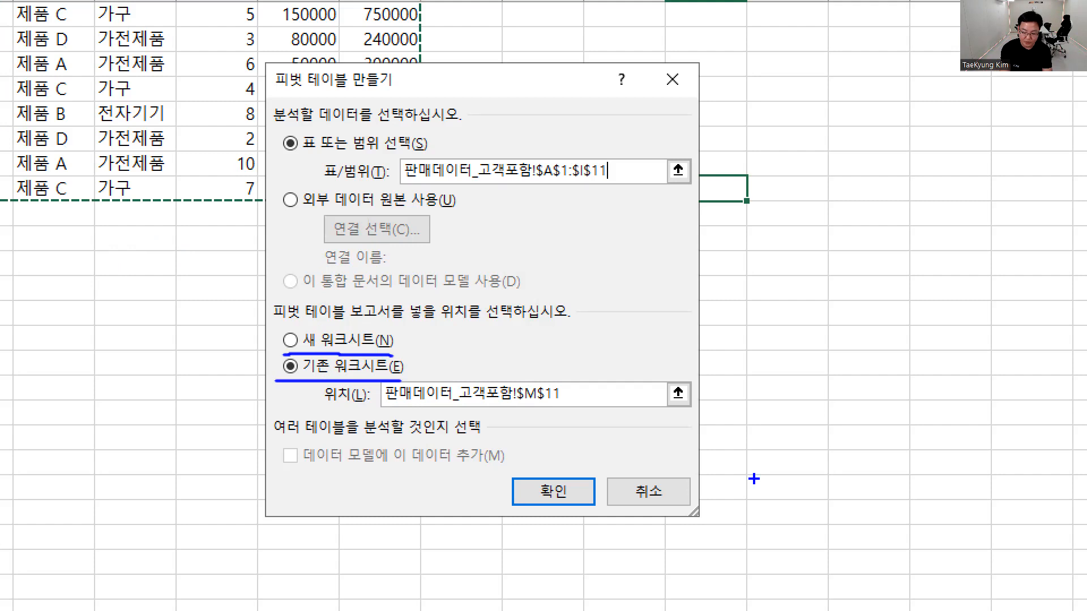
key("Escape")
- Create the pivot table on the existing worksheet at cell B14
left_click(359, 309)
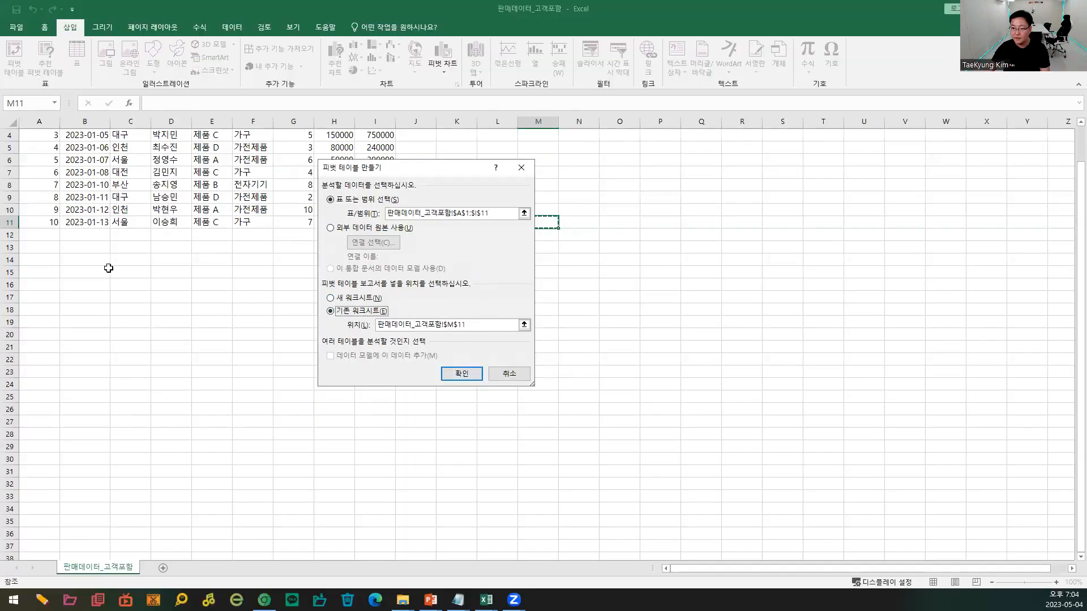
left_click(72, 260)
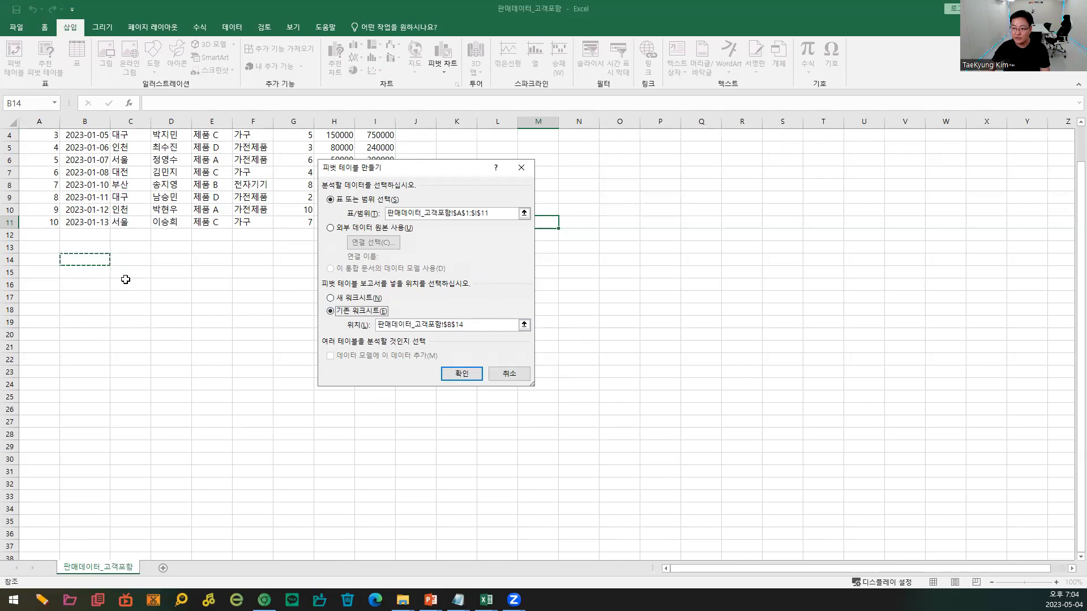
left_click(461, 375)
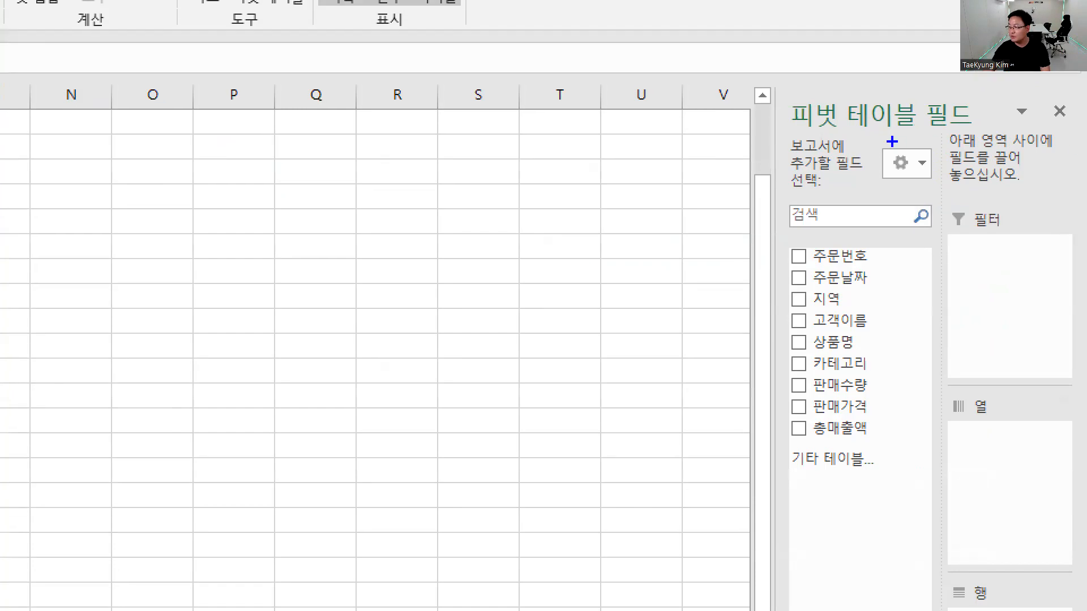
- Undock the pivot table field list and place it over the sheet beside the empty pivot table
left_click_drag(801, 133, 961, 132)
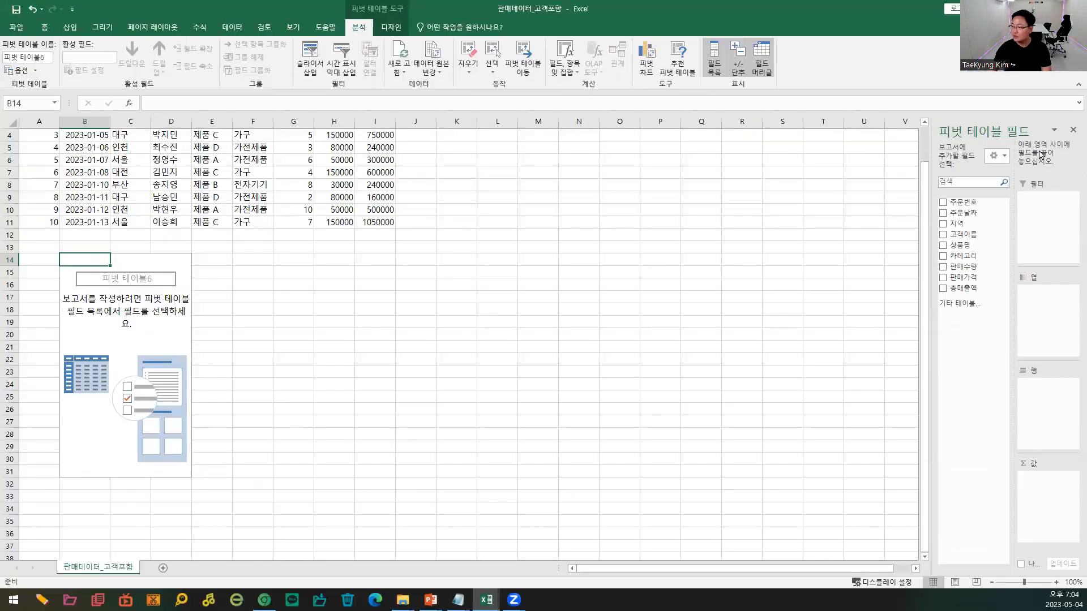
left_click_drag(997, 123, 332, 256)
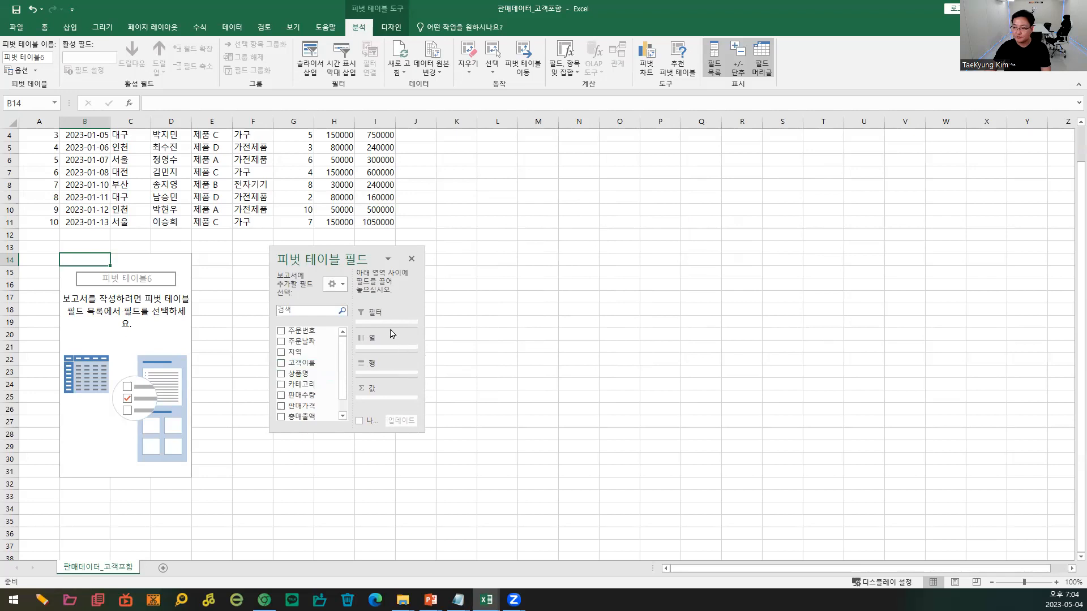
left_click_drag(351, 250, 353, 246)
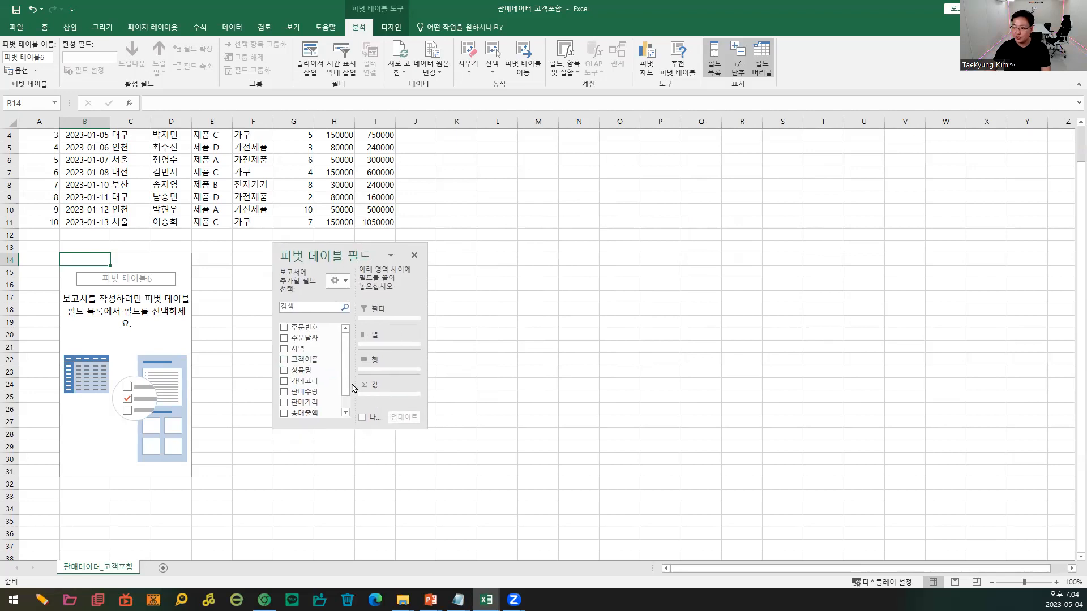
- Add 총매출액 to the pivot table's values as a sum and 지역 to its rows
left_click_drag(340, 380, 383, 402)
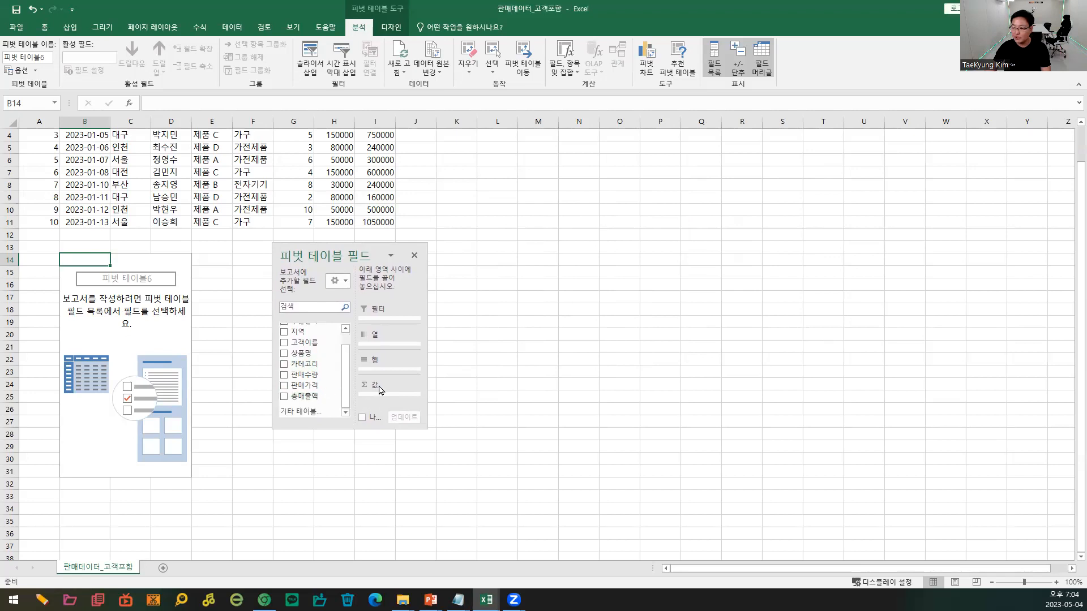
left_click_drag(296, 397, 372, 393)
left_click(283, 396)
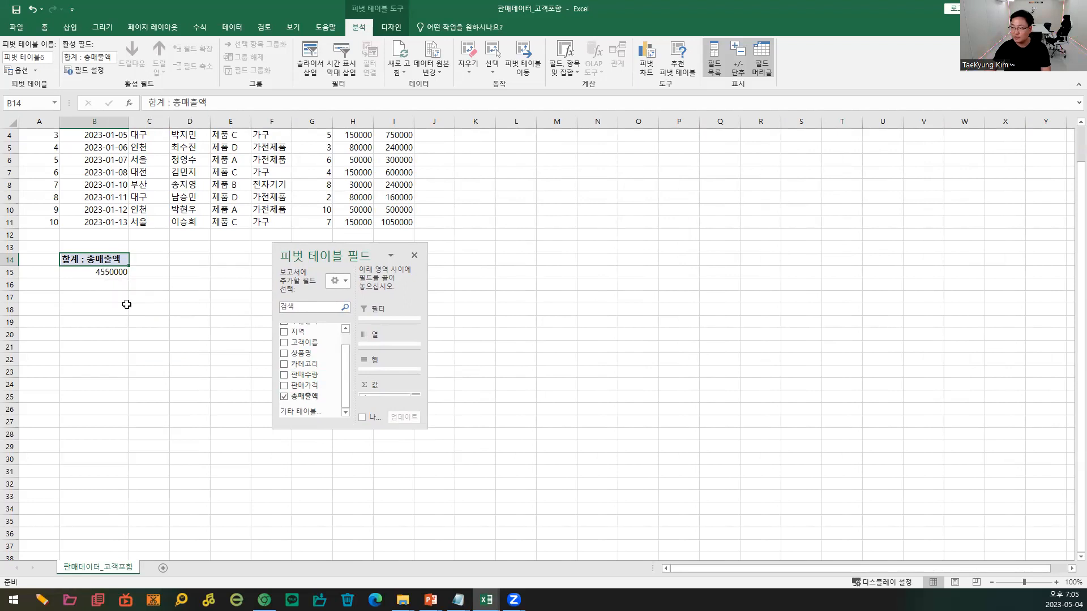
scroll(126, 334, "up", 1)
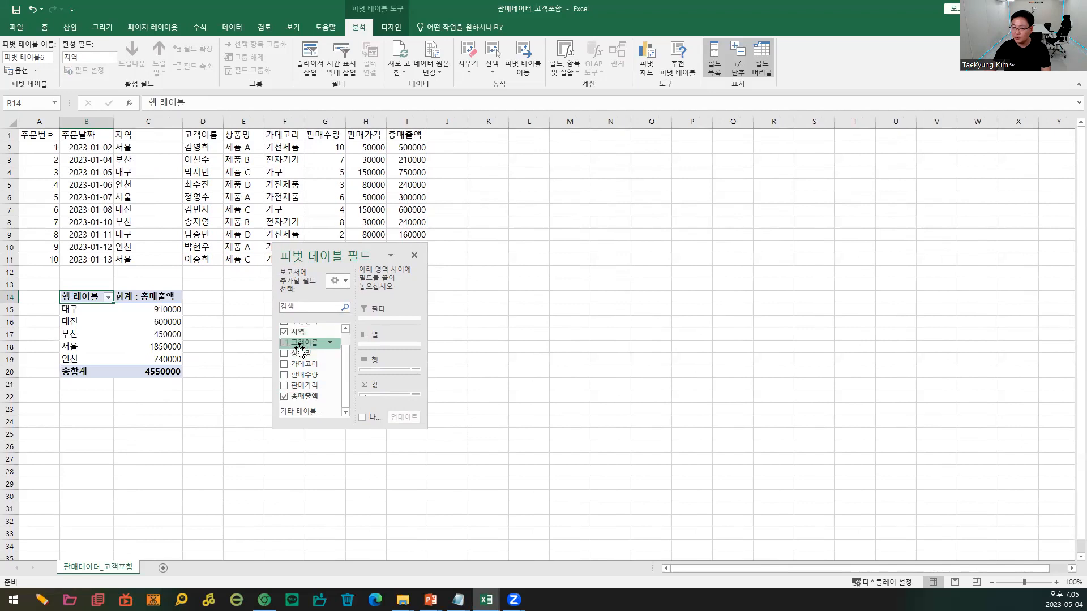
left_click_drag(295, 346, 388, 364)
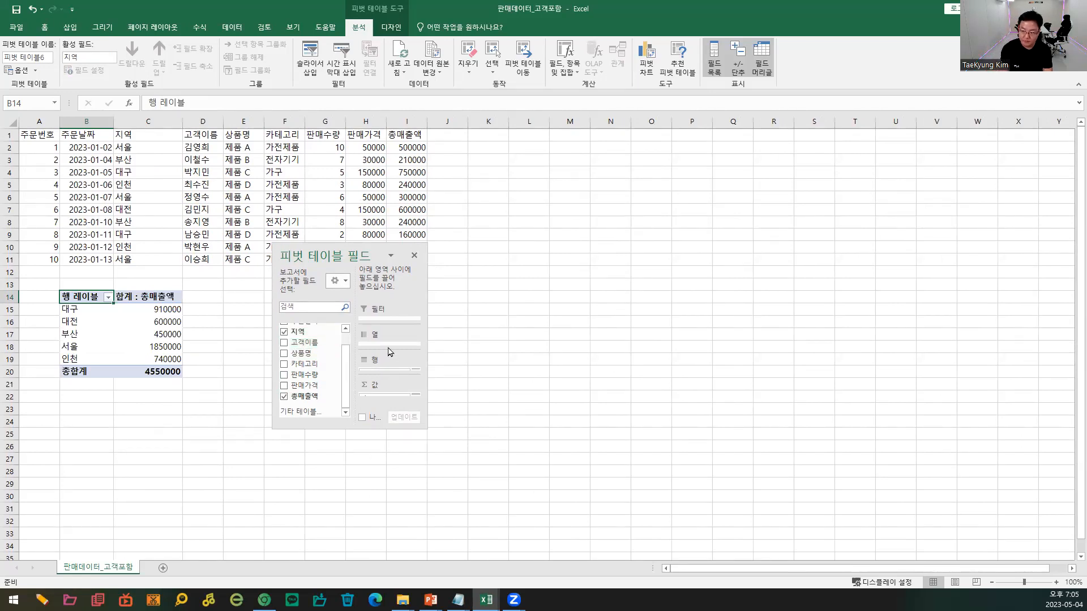
- Close the pivot table field list, display it again and enlarge it until all fields and areas show in full
left_click(415, 256)
left_click(151, 318)
left_click(92, 296)
right_click(98, 302)
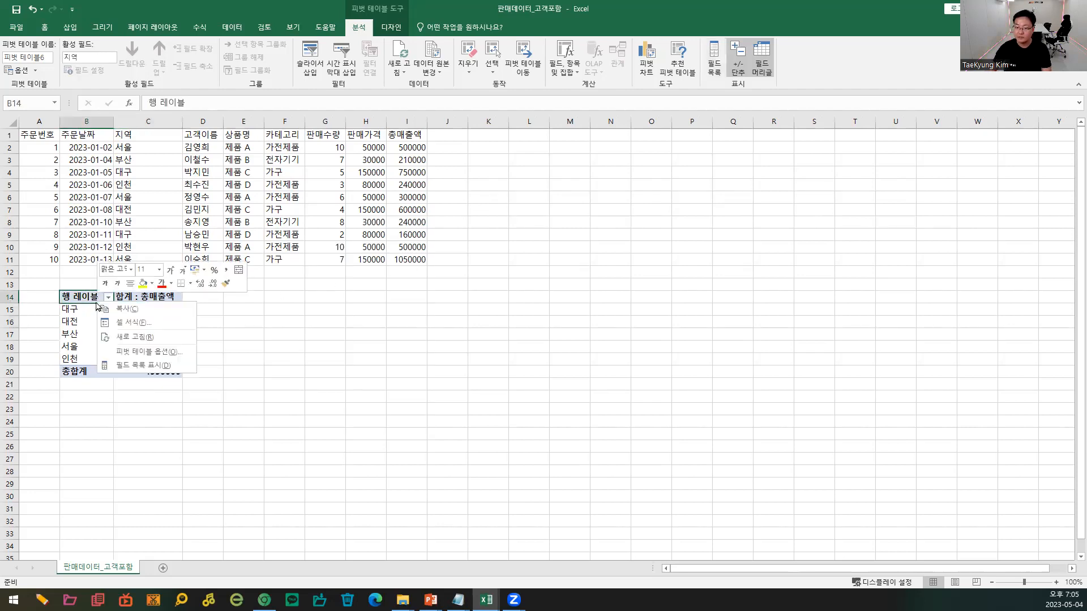
left_click(144, 352)
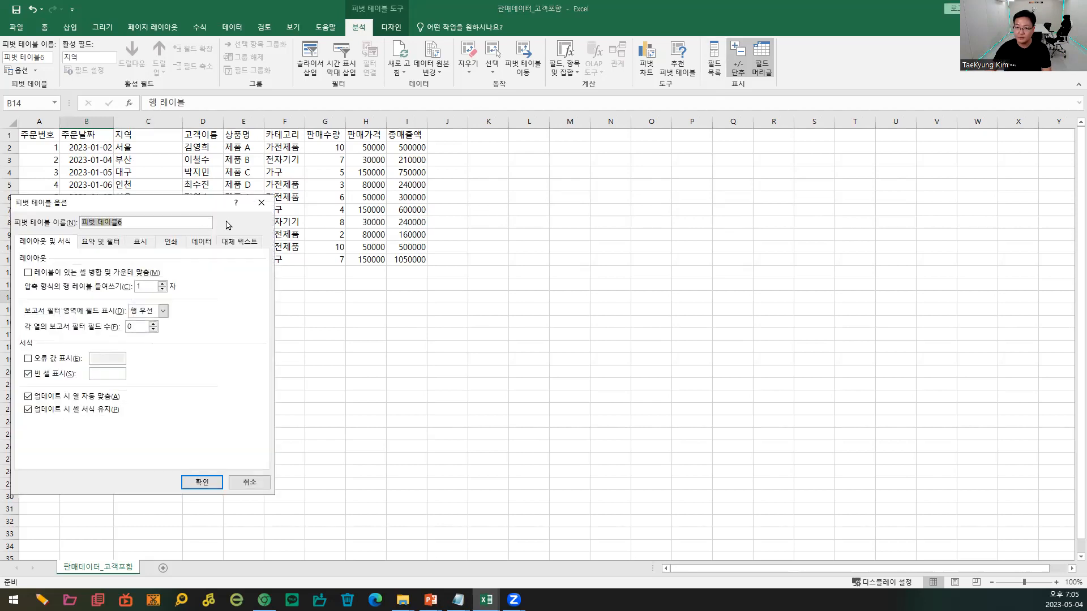
left_click(261, 202)
right_click(82, 297)
left_click(130, 358)
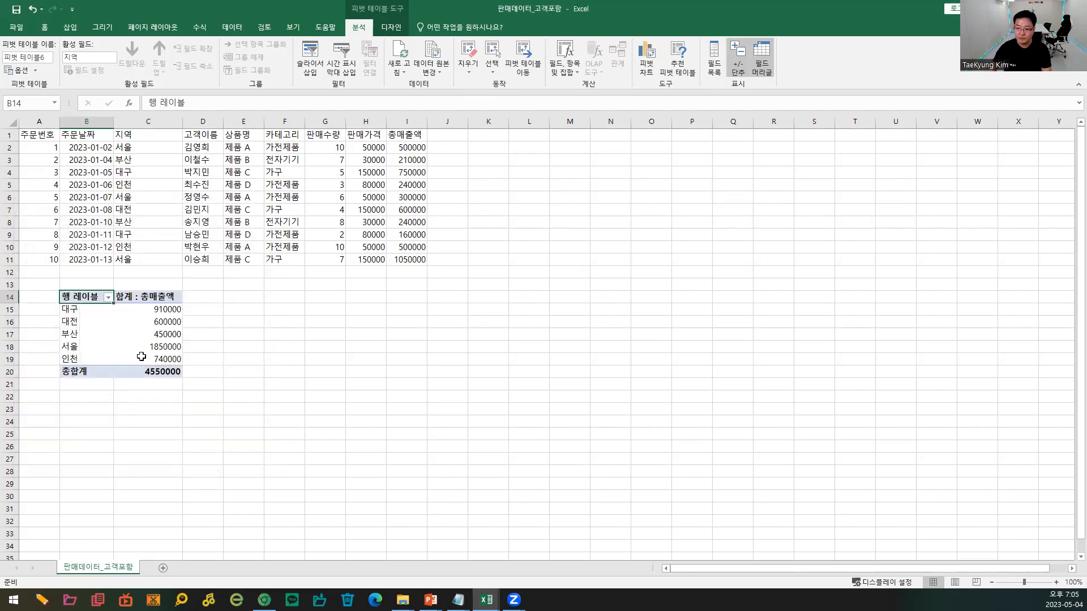
left_click_drag(416, 428, 475, 505)
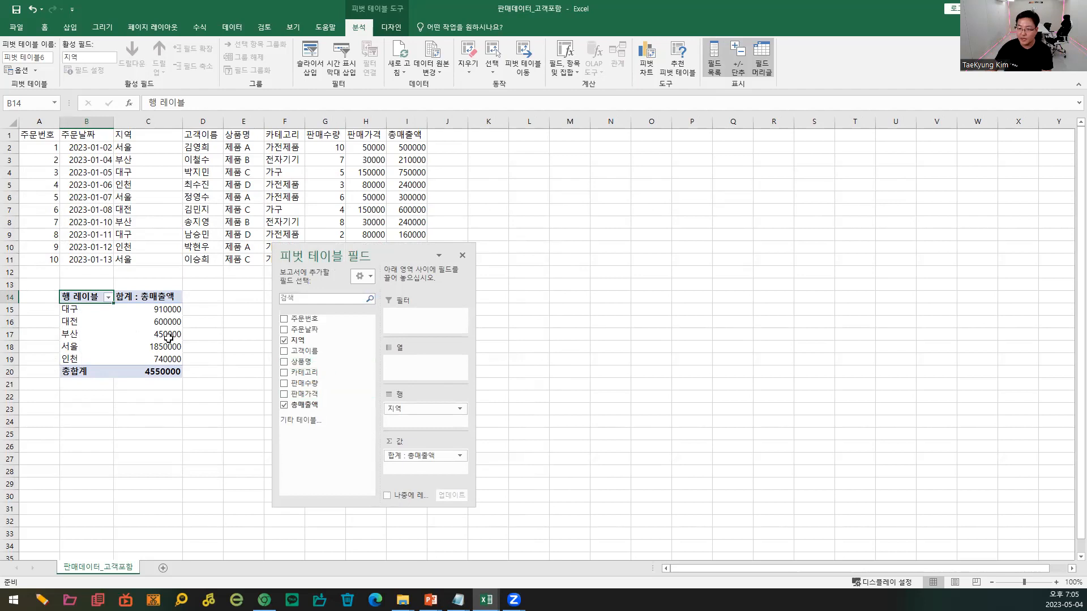
- Examine each region's total sales and the grand total in the pivot table, moving the field list farther from the table
left_click(70, 310)
left_click(69, 323)
left_click(70, 346)
left_click(69, 358)
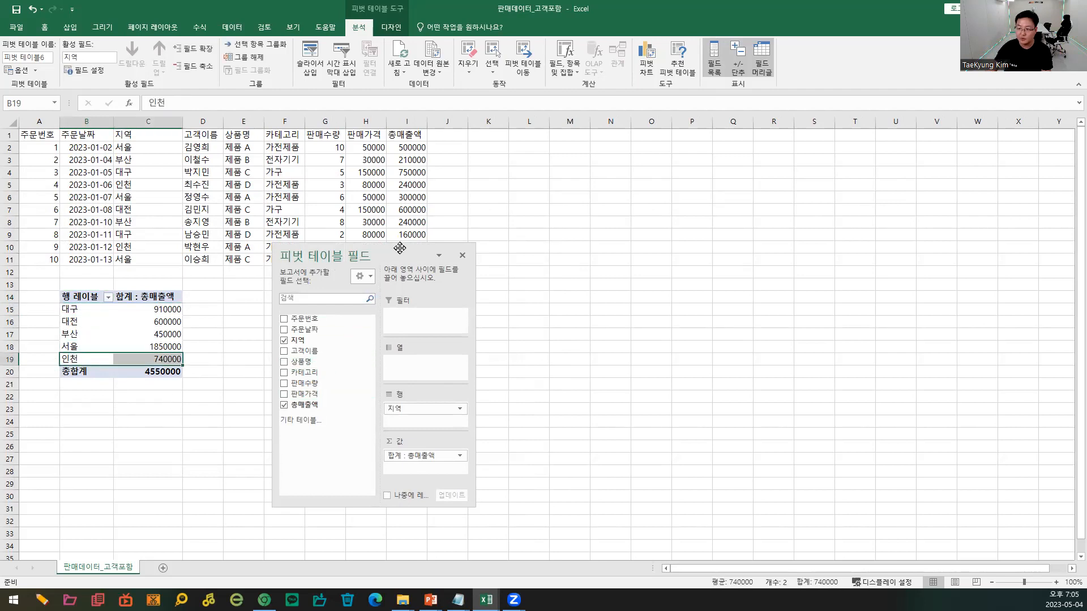
left_click_drag(399, 248, 456, 251)
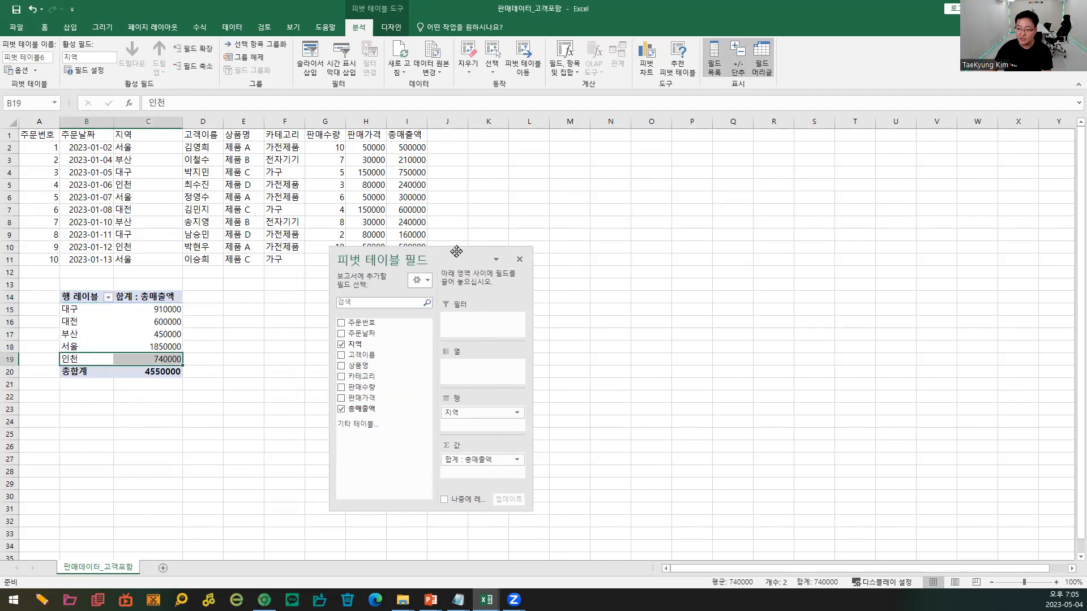
left_click(150, 373)
left_click(70, 347)
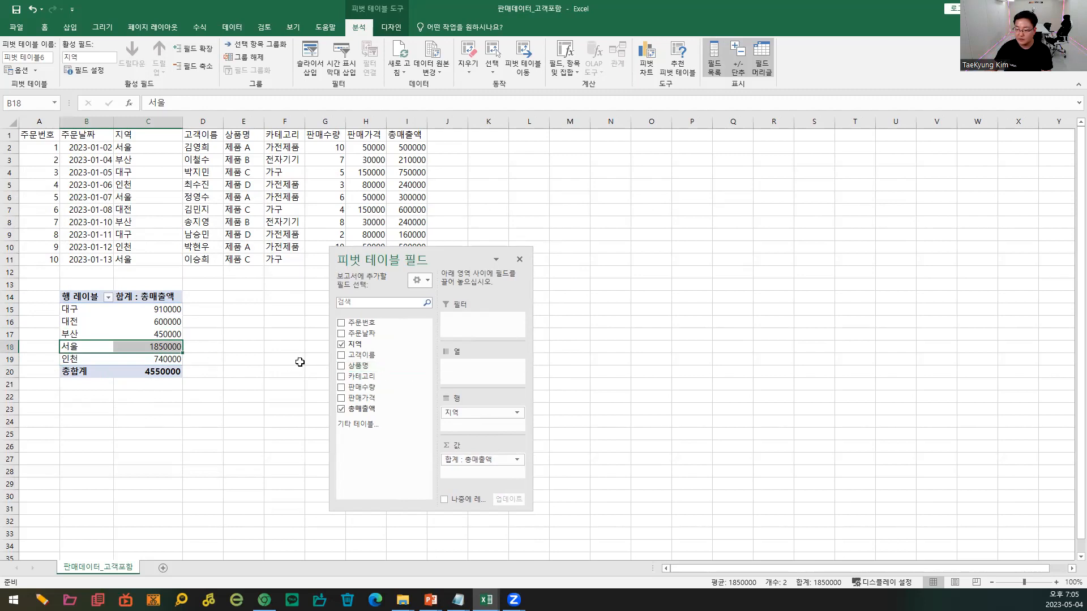
- Add 카테고리 to the pivot table's columns and move the field list clear of the widened table
left_click(339, 378)
left_click_drag(478, 426, 483, 378)
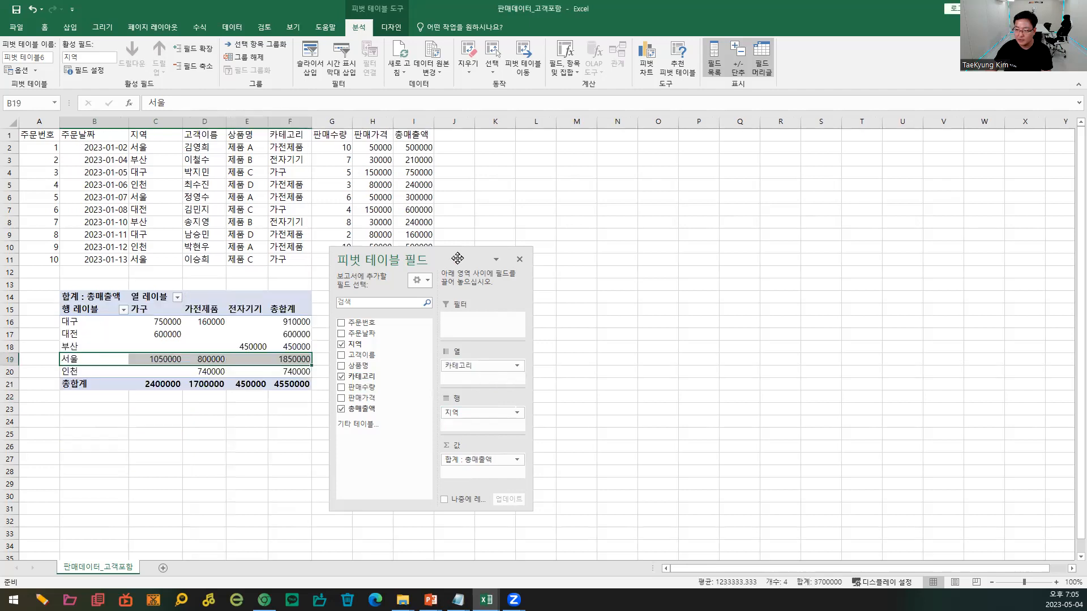
left_click_drag(457, 258, 537, 253)
- Check the category column headings and remove 카테고리 from the pivot table
left_click(72, 331)
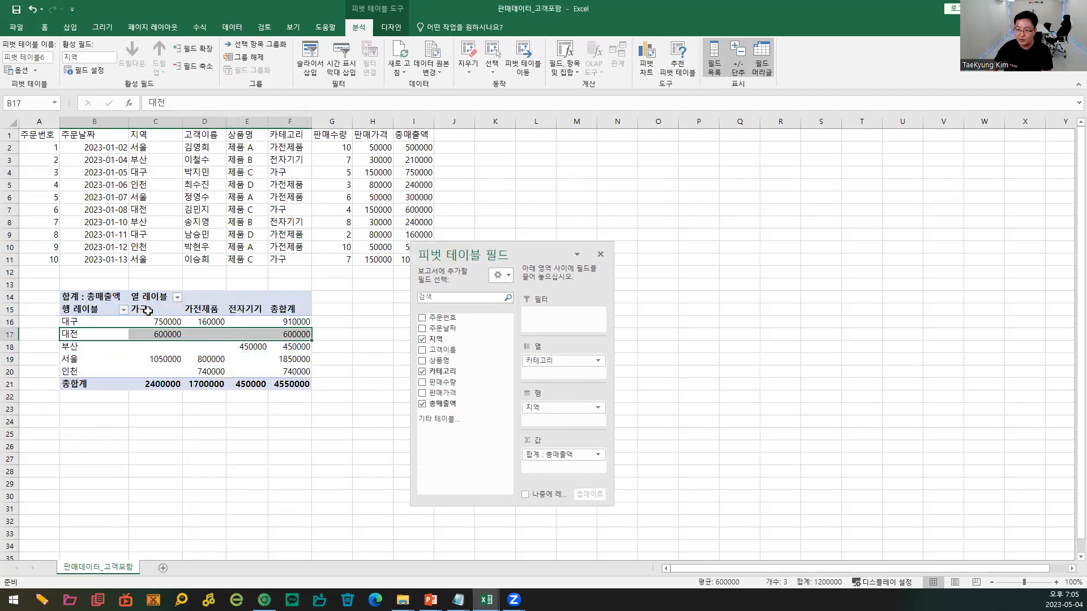
left_click(143, 310)
left_click(189, 310)
left_click(236, 308)
left_click(284, 309)
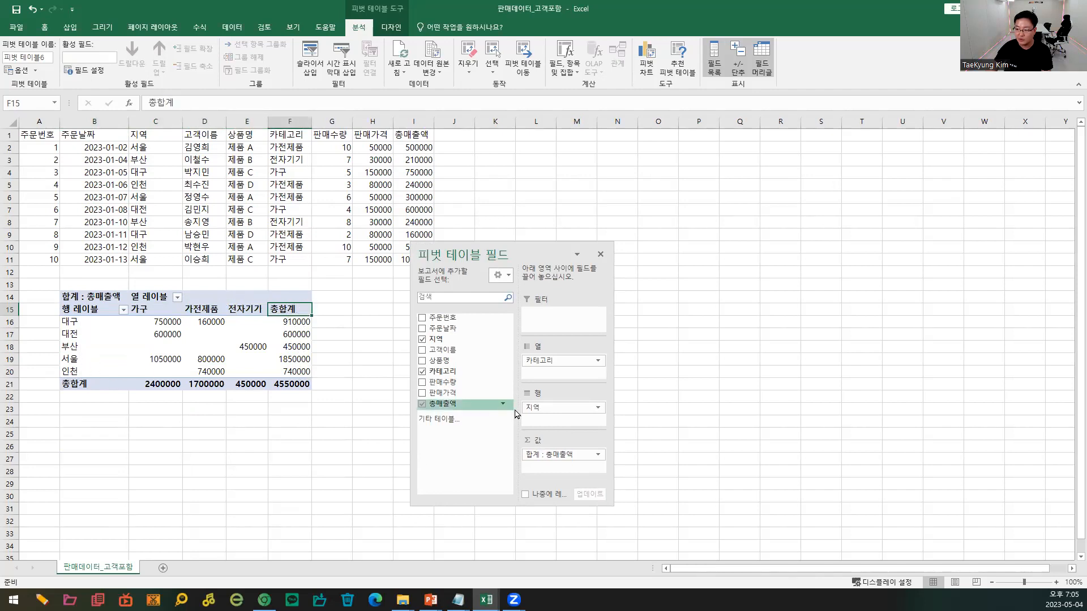
left_click(422, 372)
- Examine the region labels in the rows and the total sales summed for each of them
left_click_drag(69, 318, 67, 359)
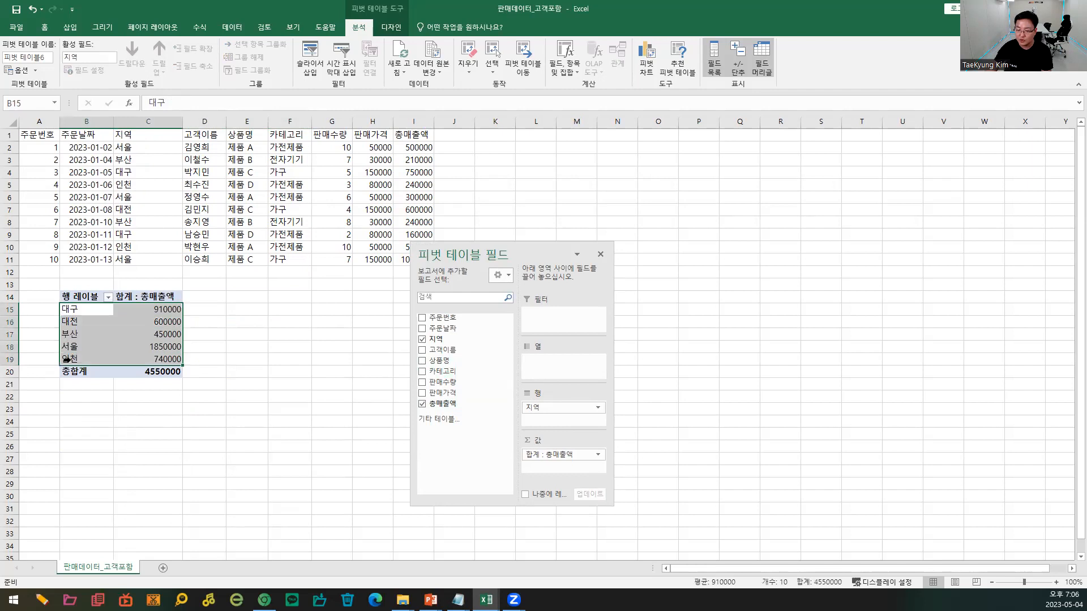
left_click(163, 309)
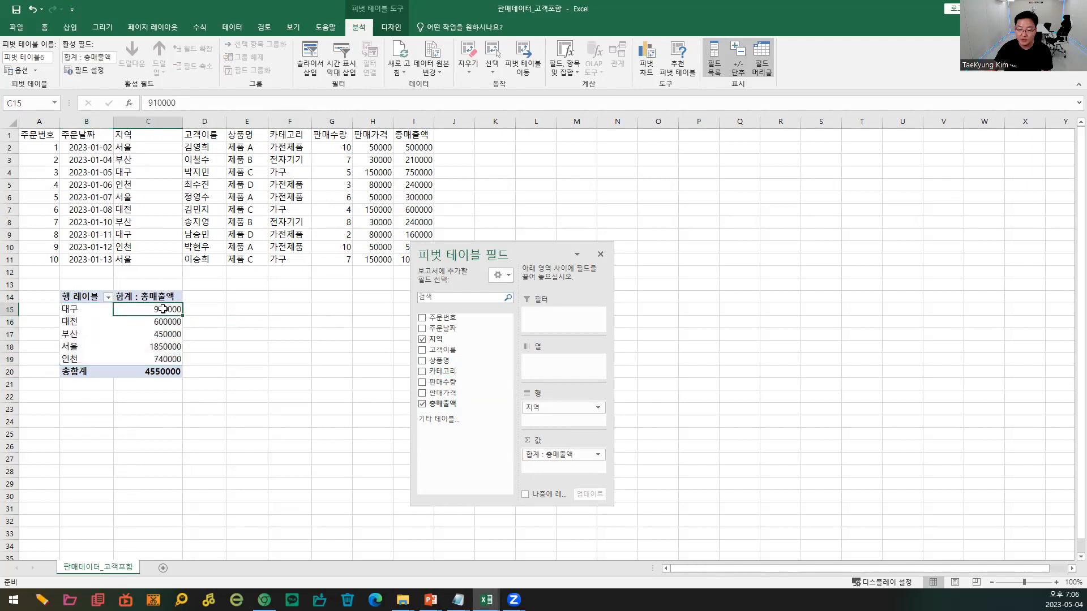
left_click_drag(164, 321, 164, 338)
left_click(165, 350)
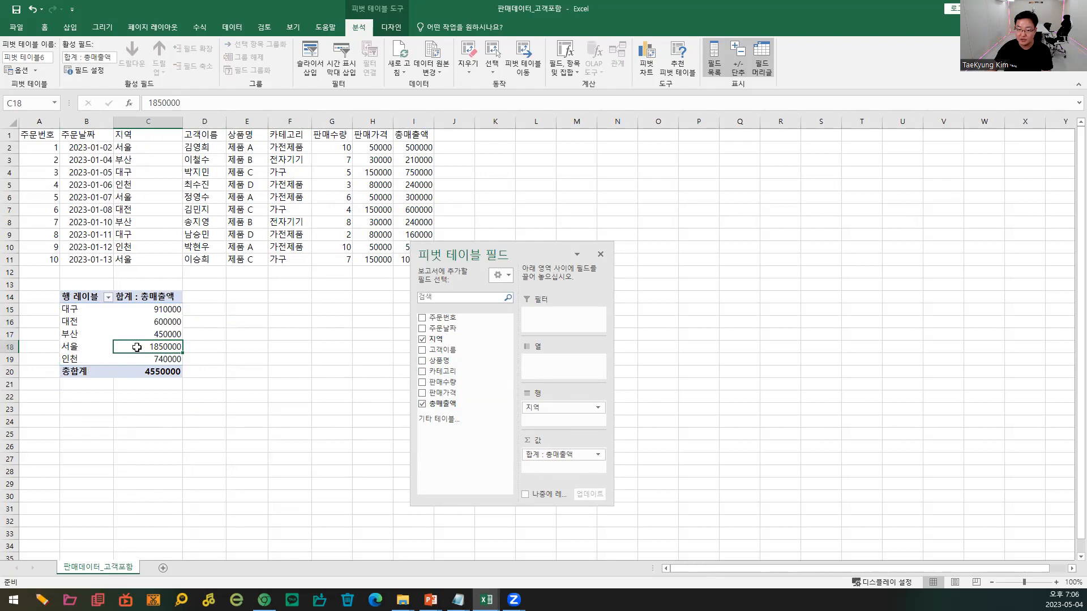
left_click_drag(165, 310, 156, 361)
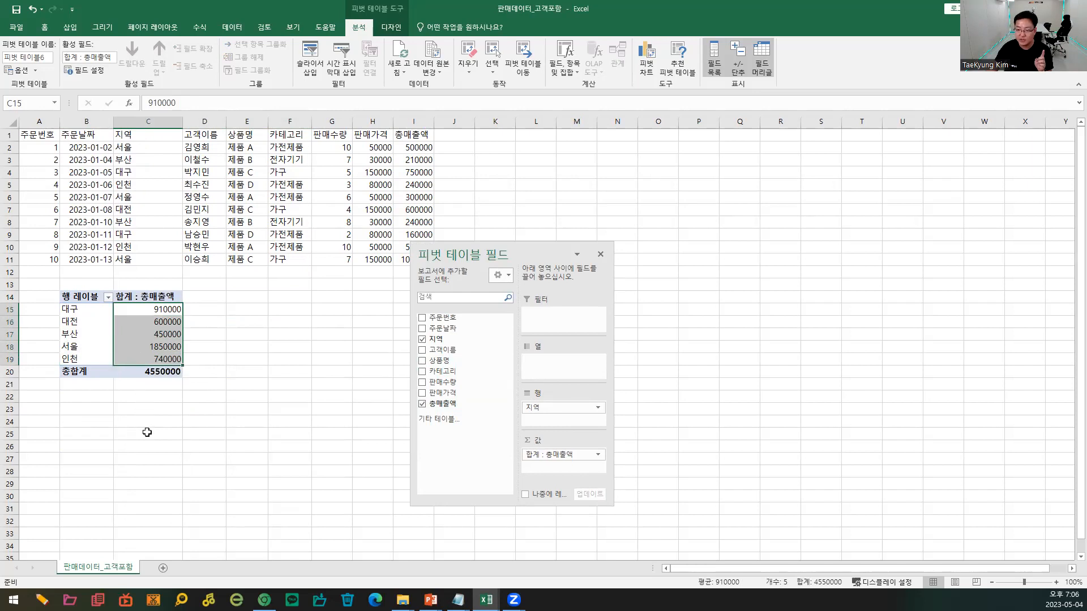
left_click(79, 310)
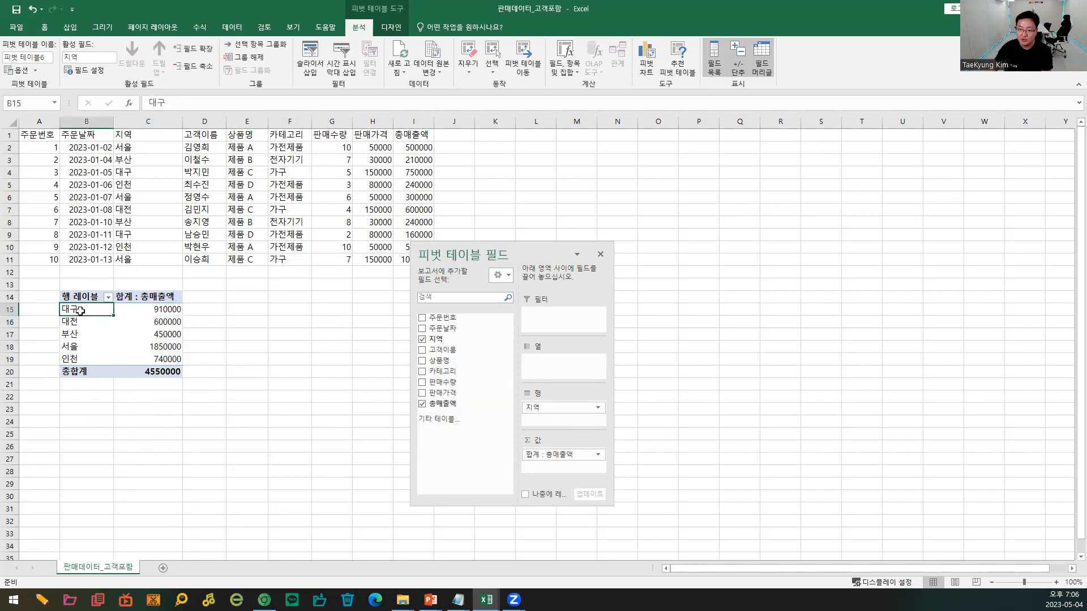
left_click(147, 298)
left_click(92, 312)
left_click(163, 299)
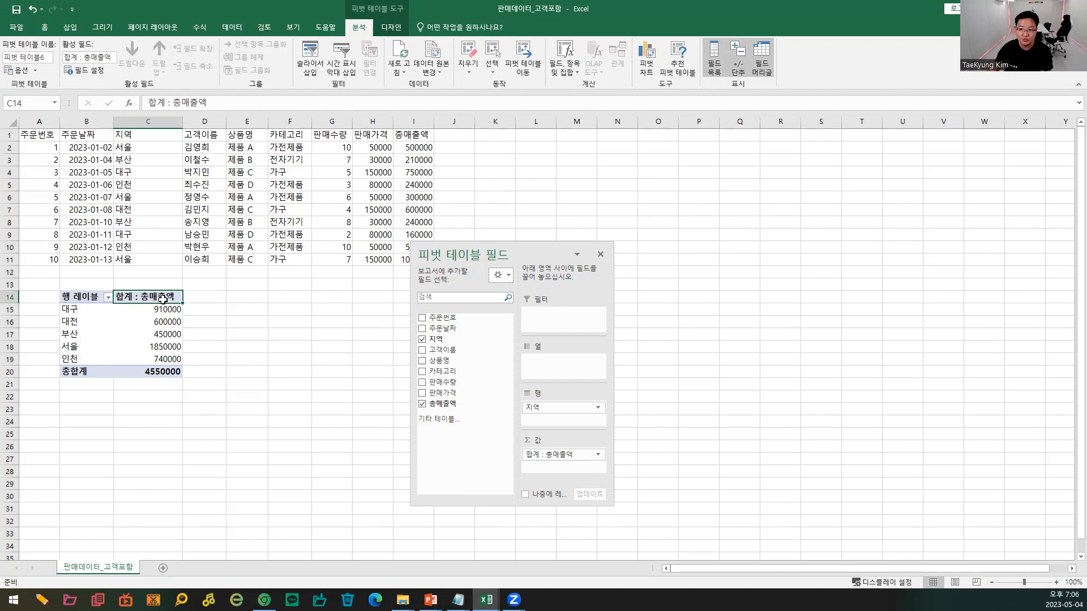
- Add 카테고리 to the pivot table and place it in the columns, keeping 지역 in the rows
left_click(423, 372)
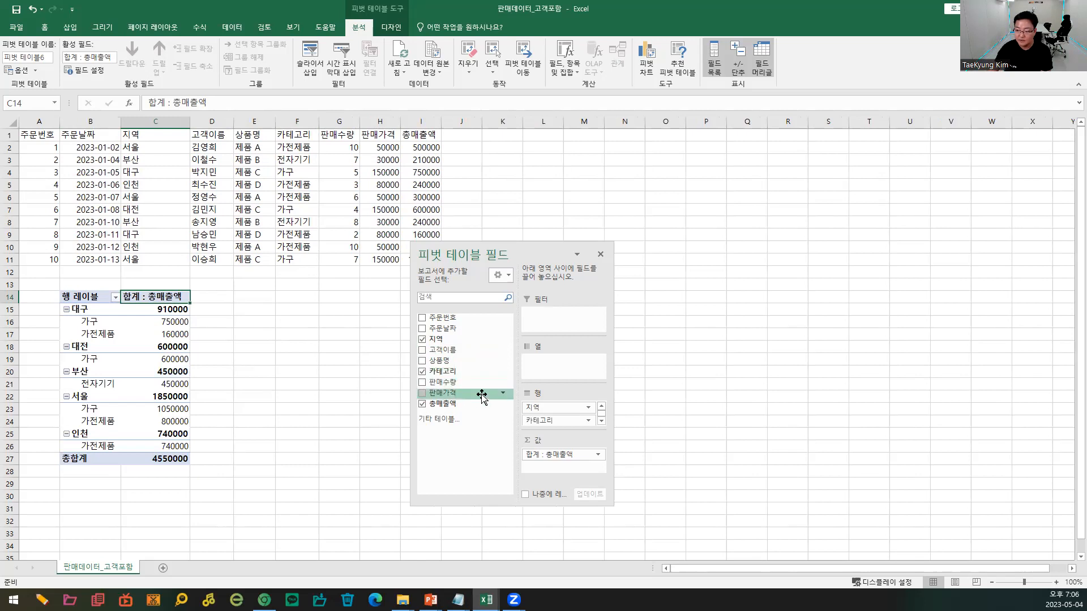
left_click_drag(548, 421, 548, 367)
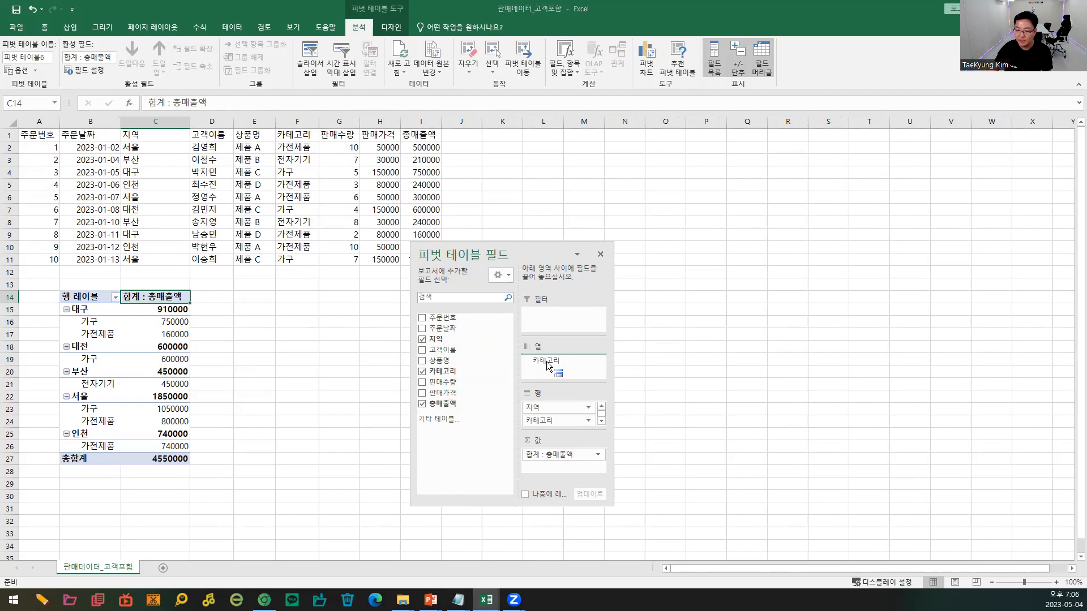
left_click_drag(548, 366, 546, 364)
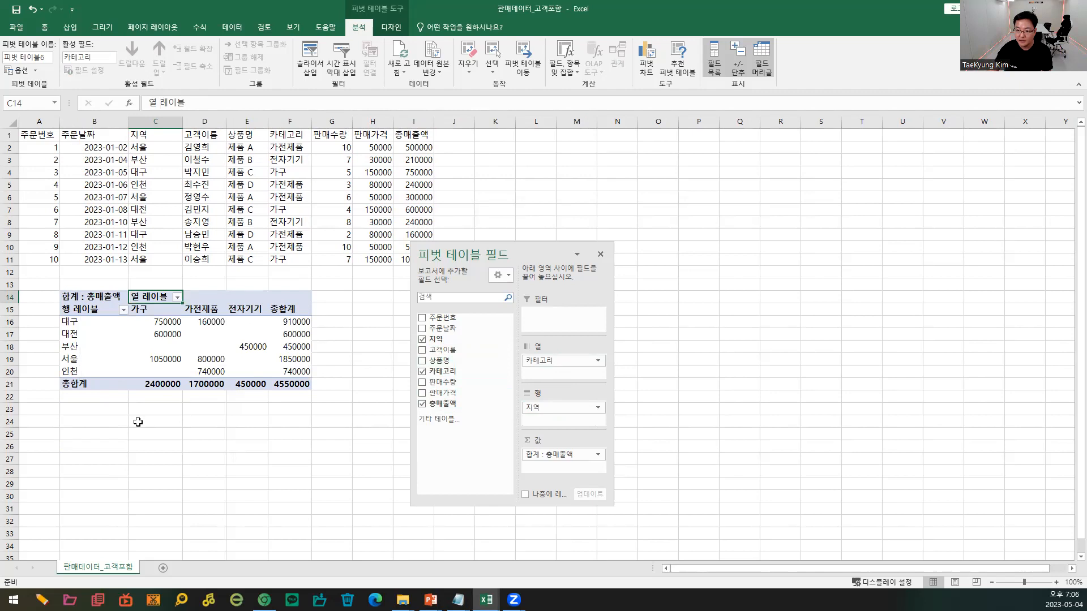
- Examine the total sales per category for 대구, 대전, 부산, 서울 and 인천, including the empty combinations
left_click(70, 321)
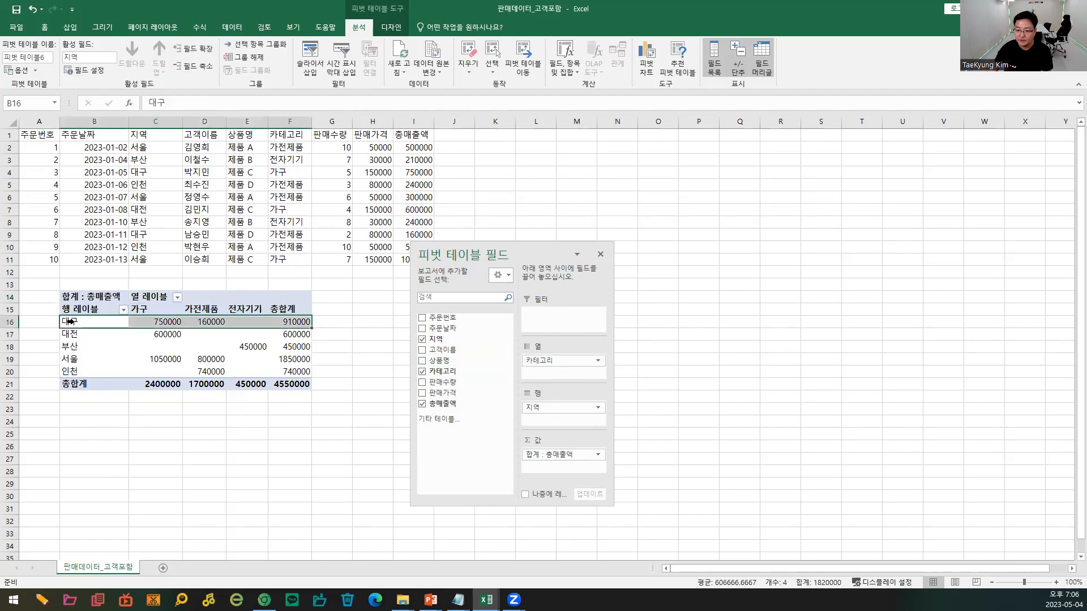
left_click(159, 322)
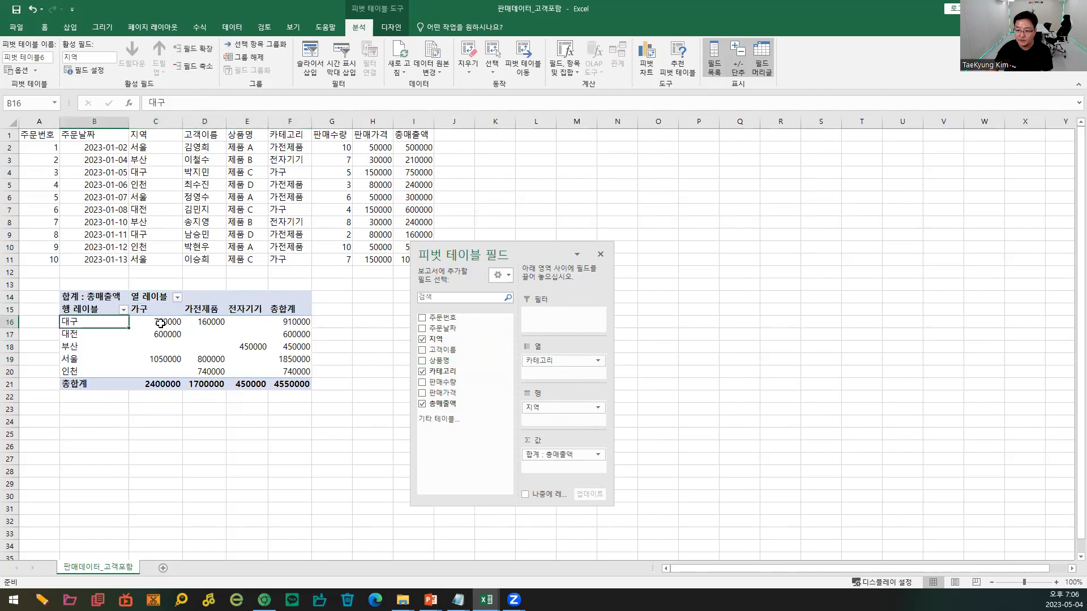
left_click(219, 321, "ctrl")
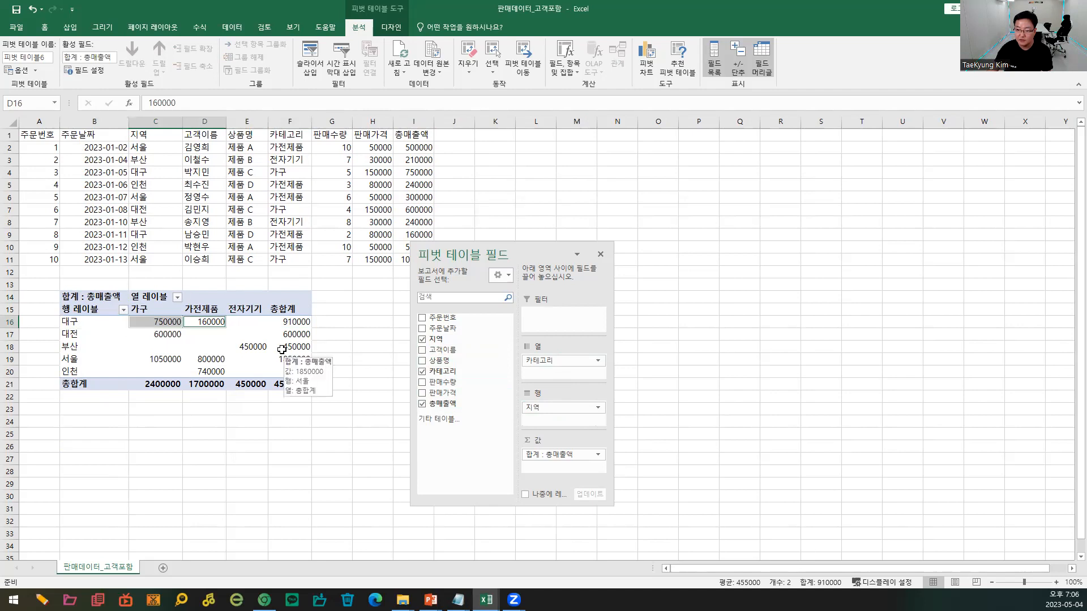
left_click(258, 321)
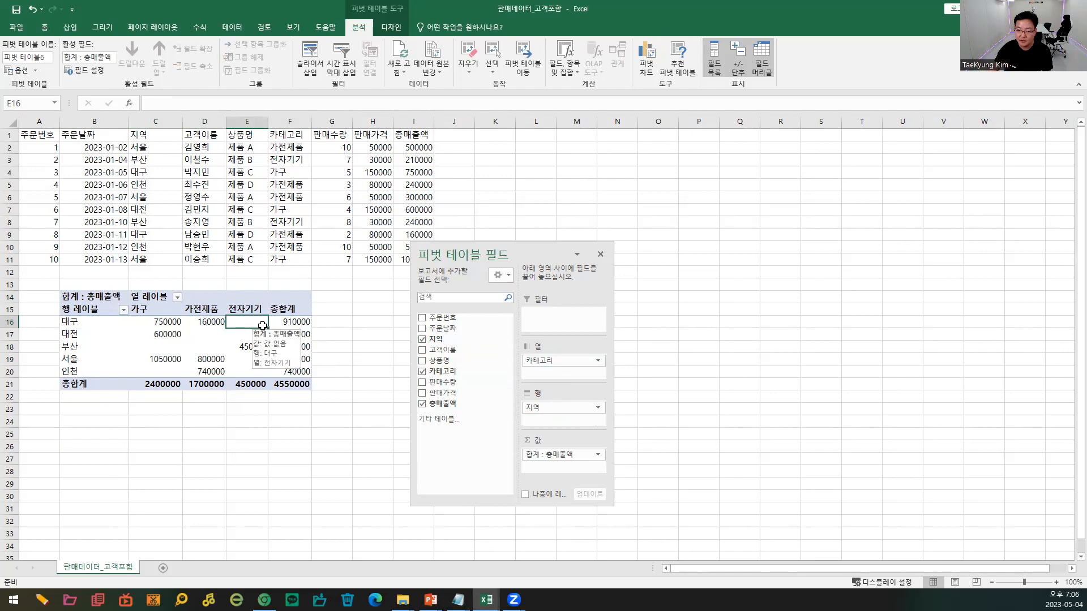
left_click(80, 333)
left_click(154, 334)
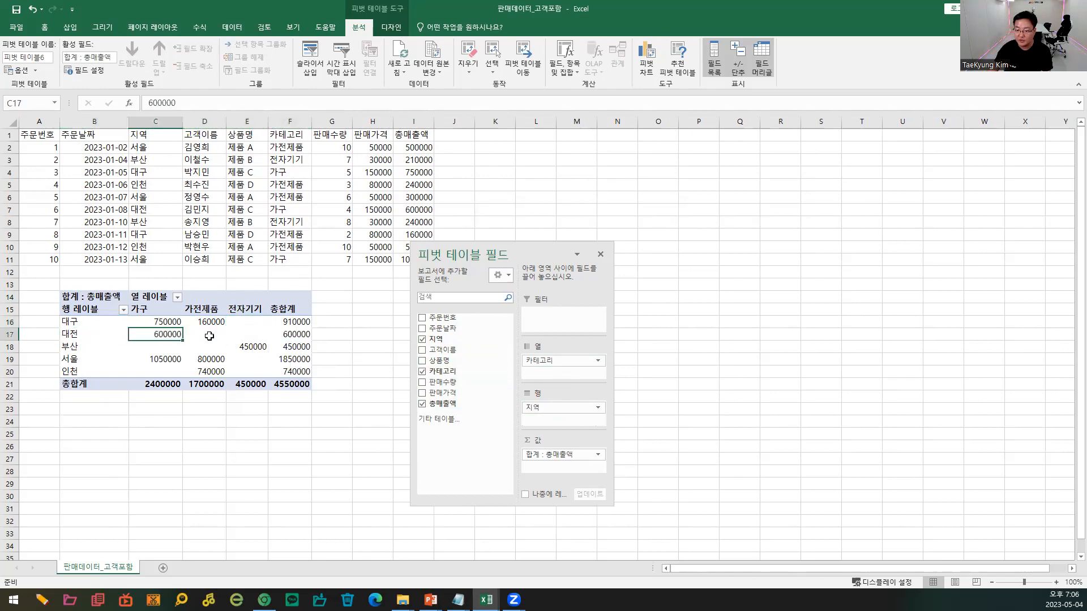
left_click(65, 346)
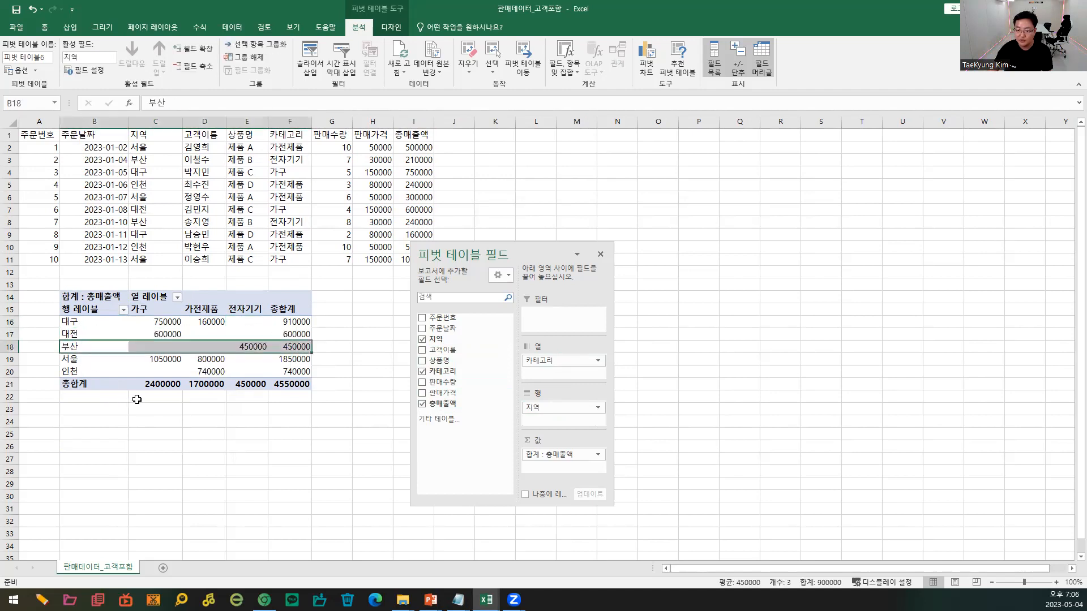
left_click(249, 347)
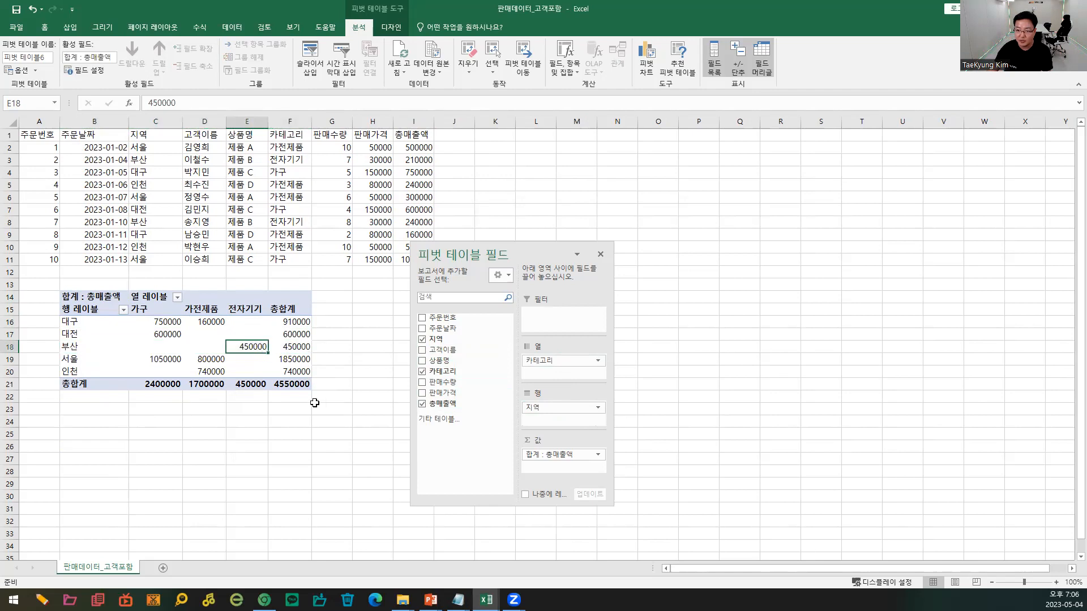
left_click(92, 360)
left_click(151, 360)
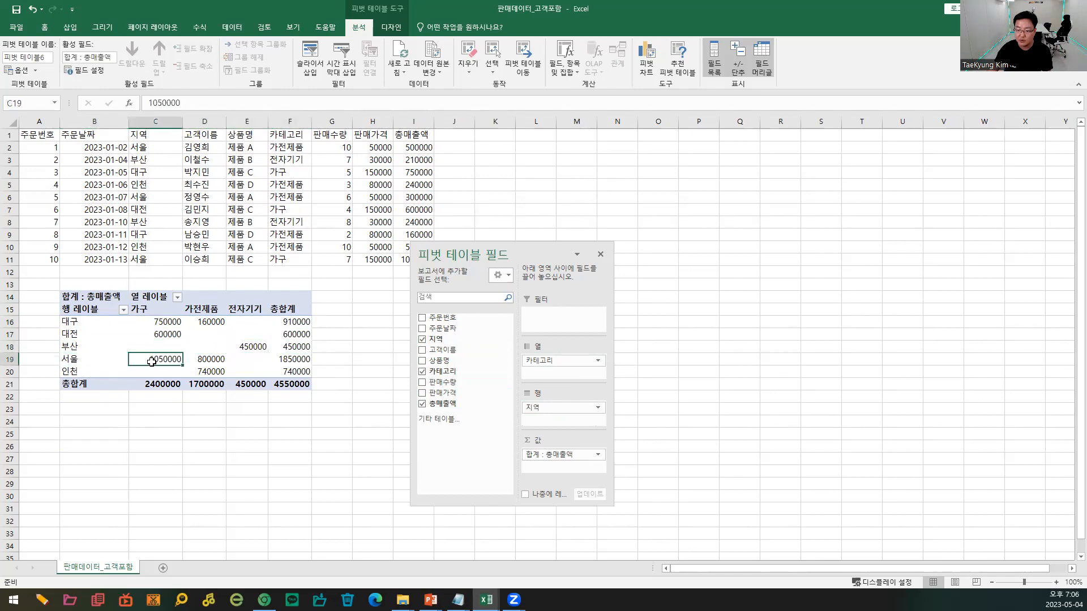
left_click(207, 360)
left_click(254, 361)
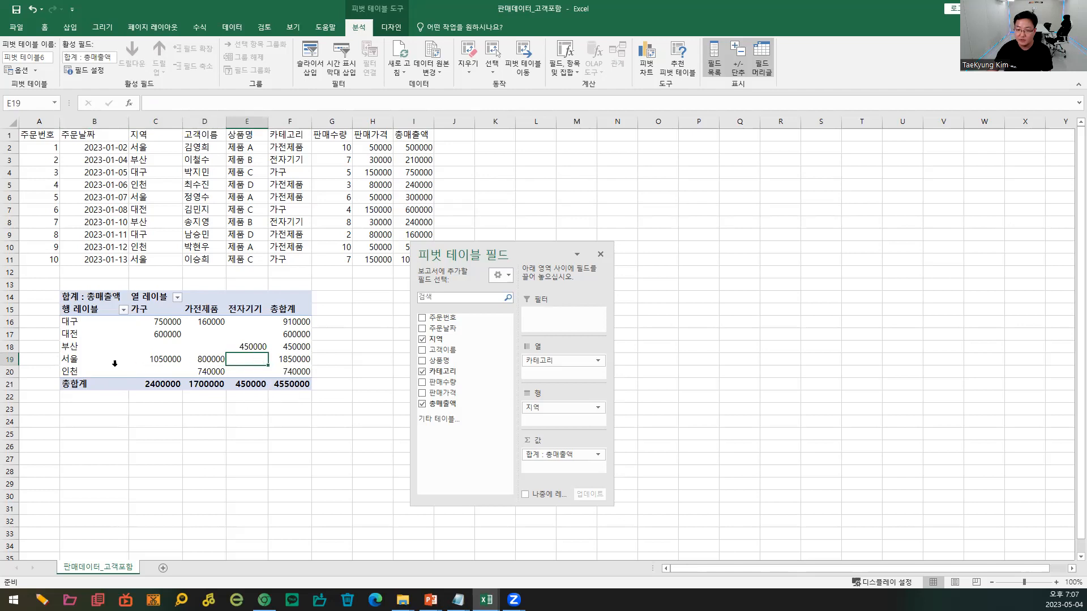
left_click(66, 377)
left_click(208, 372)
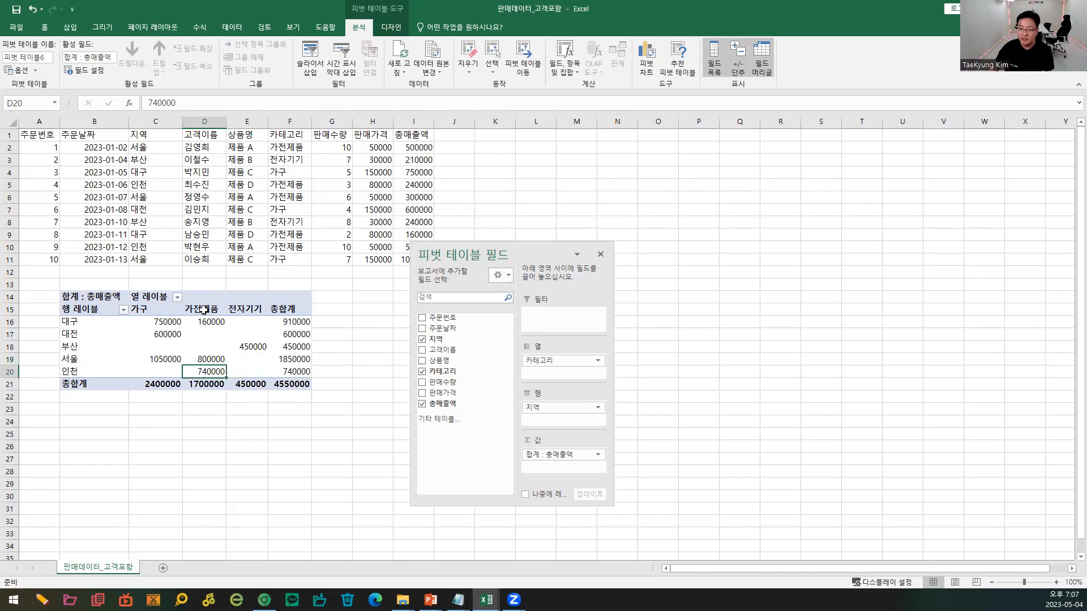
- Swap the pivot table's row and column fields, placing 카테고리 in the rows and 지역 in the columns
left_click(69, 330)
left_click(73, 353)
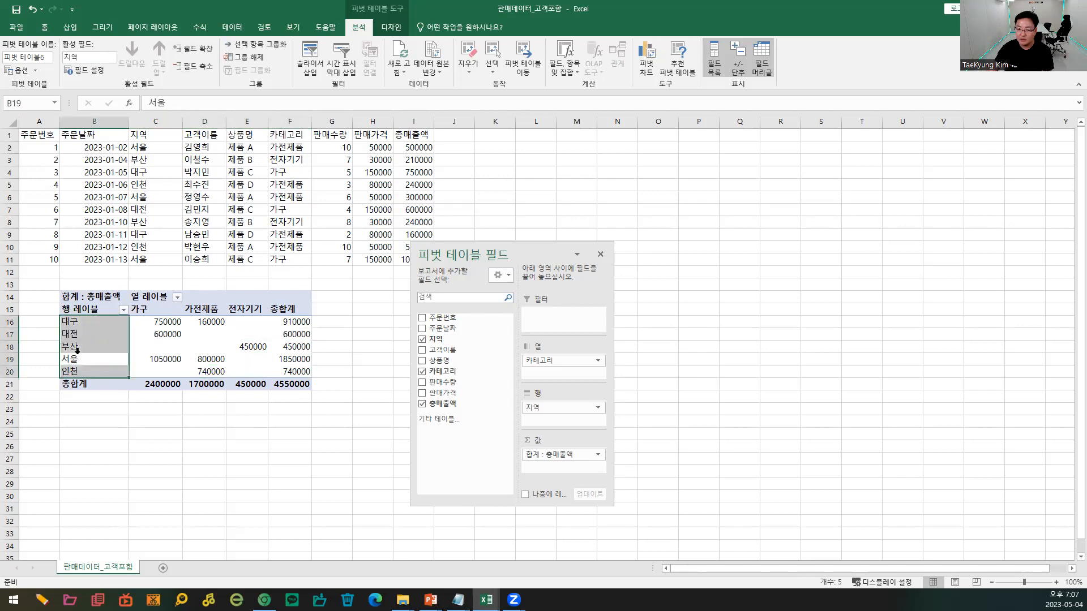
left_click(144, 312)
left_click_drag(86, 324, 80, 372)
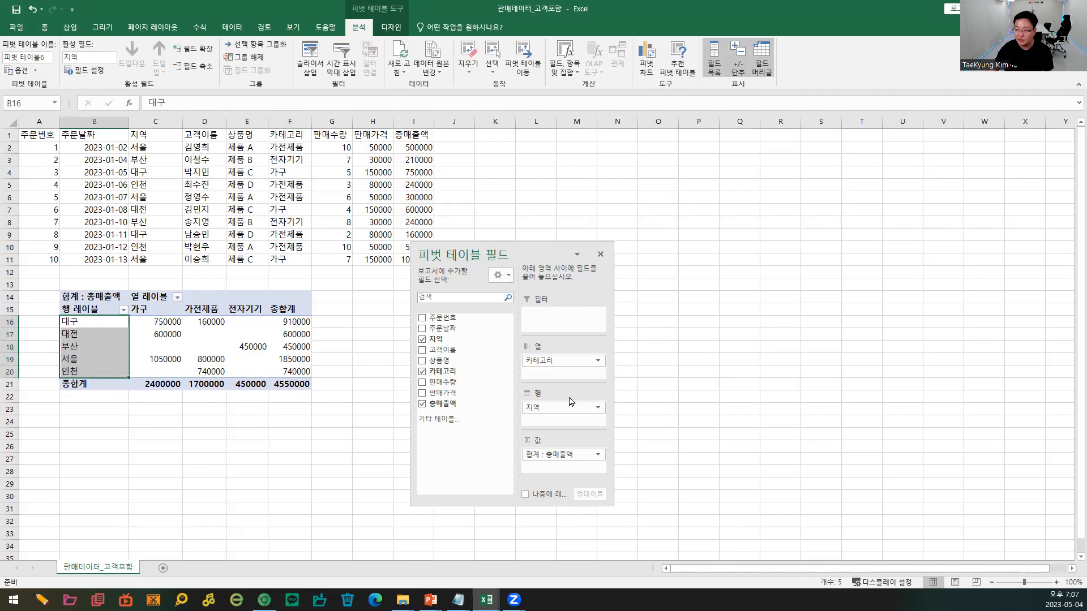
mouse_move(565, 409)
left_mouse_down()
mouse_move(560, 365)
mouse_move(562, 415)
left_mouse_up()
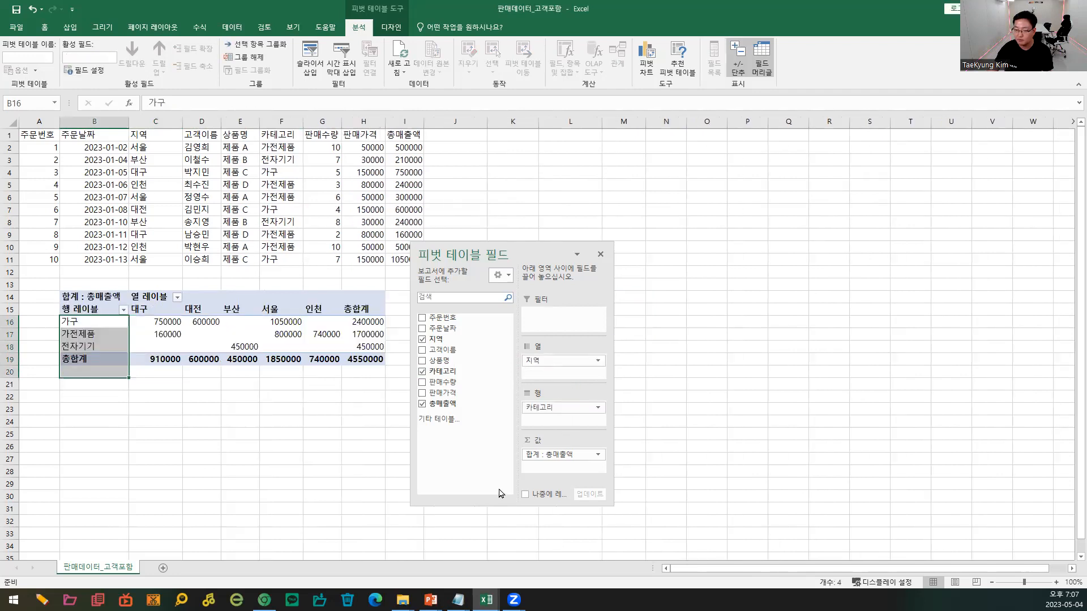
- Add 상품명 to the pivot table's rows beneath 카테고리
left_click(241, 439)
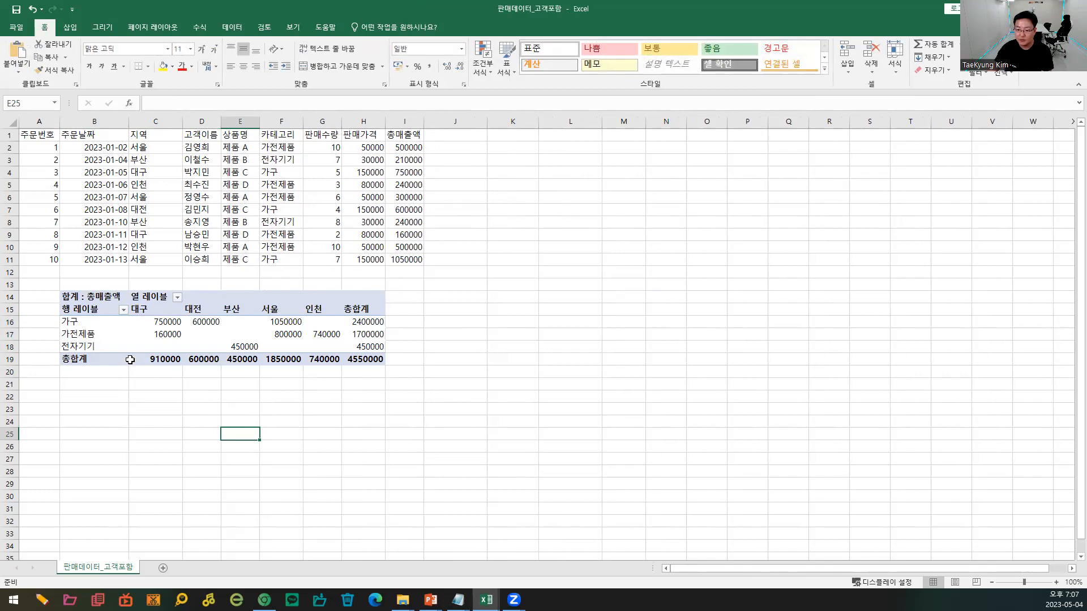
left_click(77, 323)
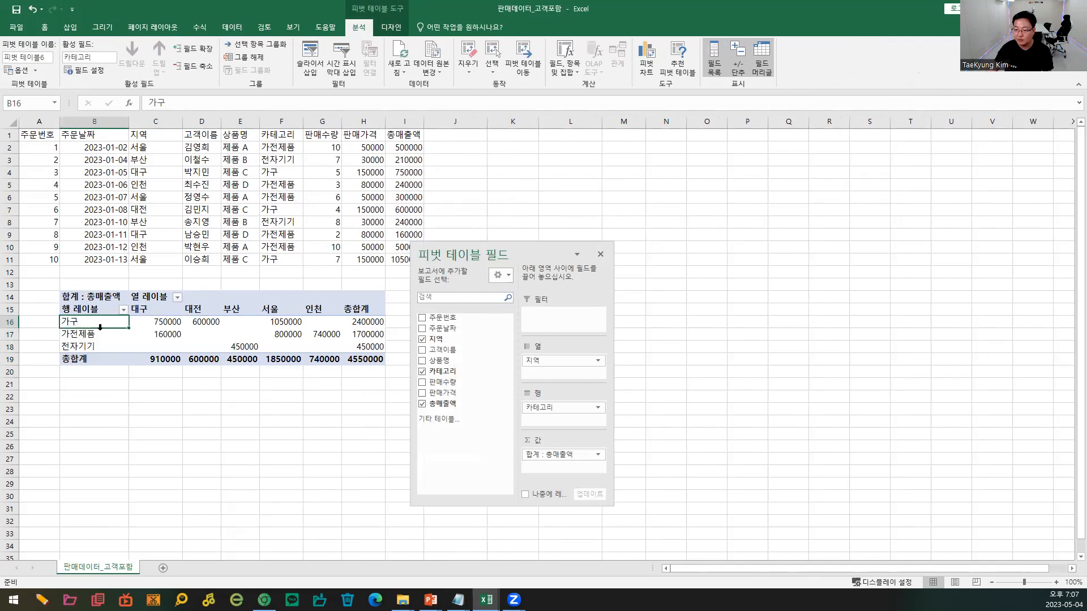
left_click(422, 361)
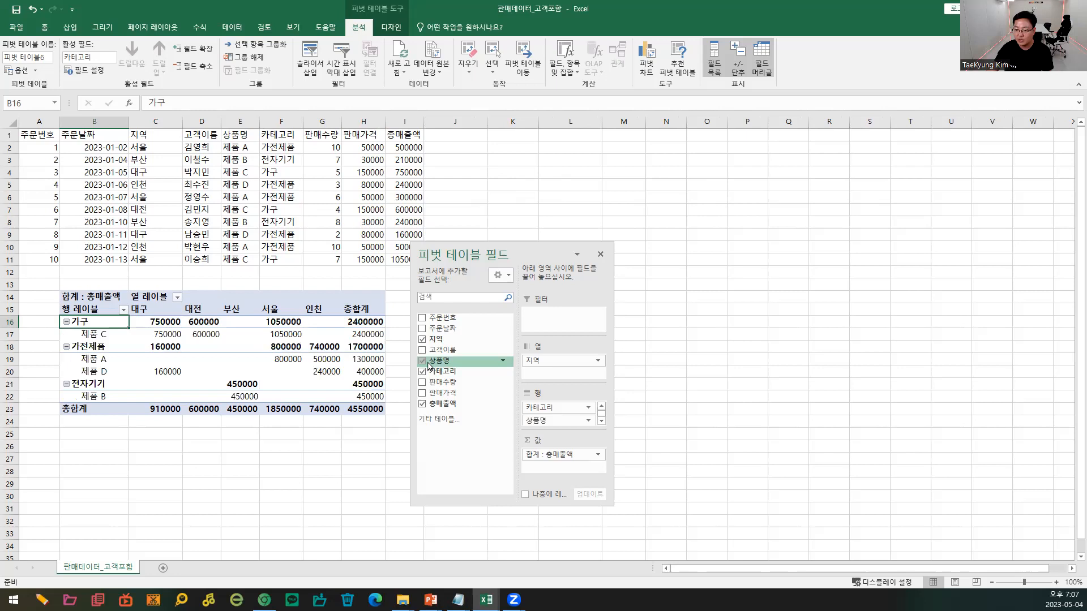
- Examine which products fall under 가구, 가전제품 and 전자기기 in the pivot table's row labels
left_click(100, 335)
left_click(100, 349)
left_click(102, 361)
left_click(103, 372)
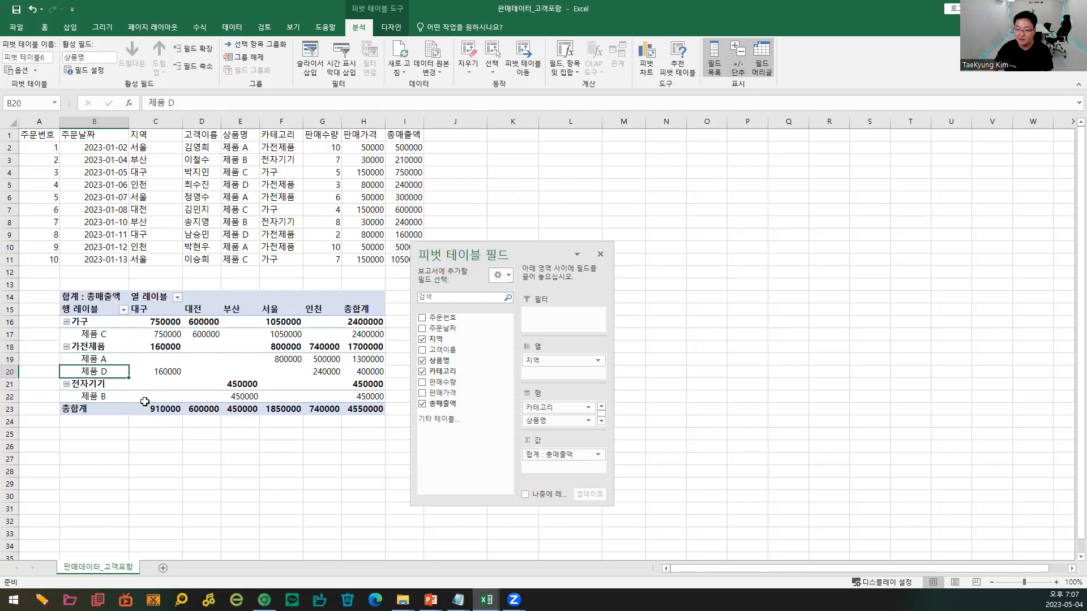
left_click(94, 387)
left_click(94, 396)
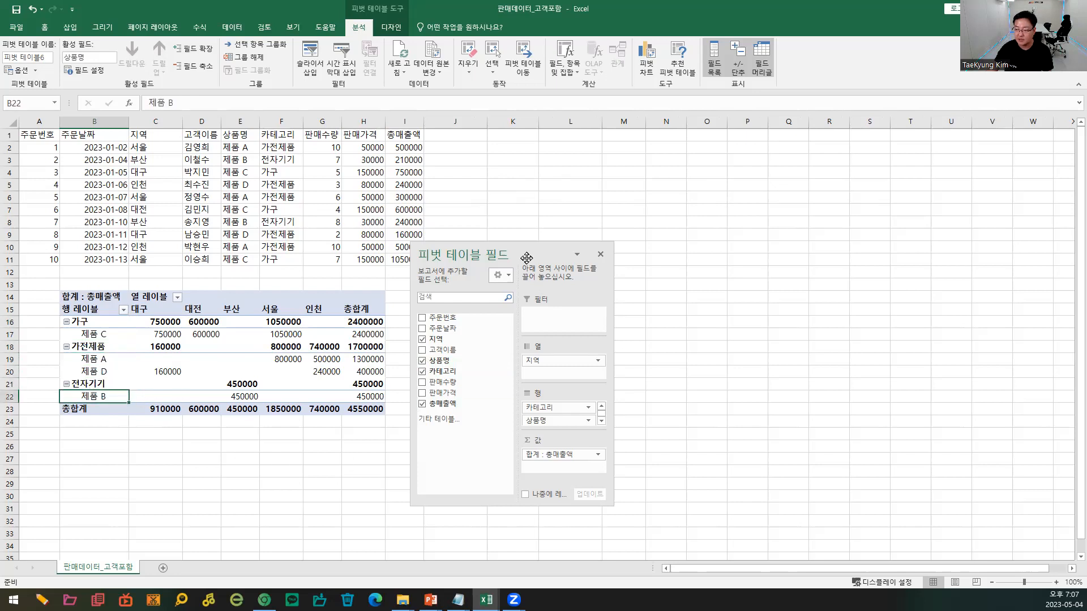
left_click_drag(527, 252, 656, 251)
left_click(96, 347)
left_click(104, 360)
left_click(105, 372)
left_click(103, 360)
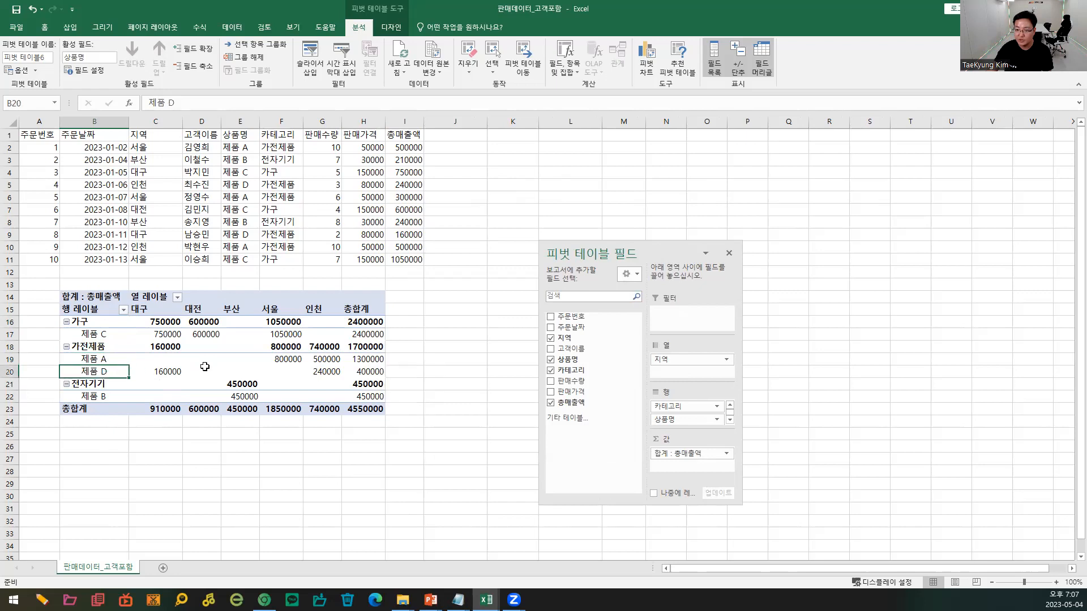
- Examine the sales of 제품 A and 제품 D by region within 가전제품
left_click_drag(285, 358, 326, 357)
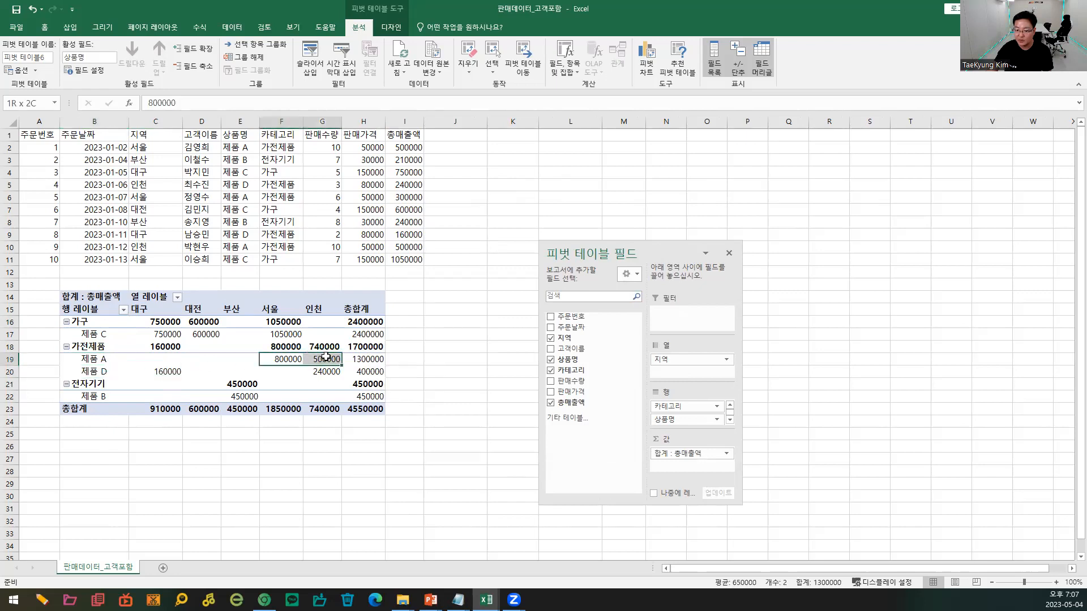
left_click(99, 359)
left_click(279, 348)
left_click(275, 311)
left_click(318, 310)
left_click_drag(313, 360, 265, 360)
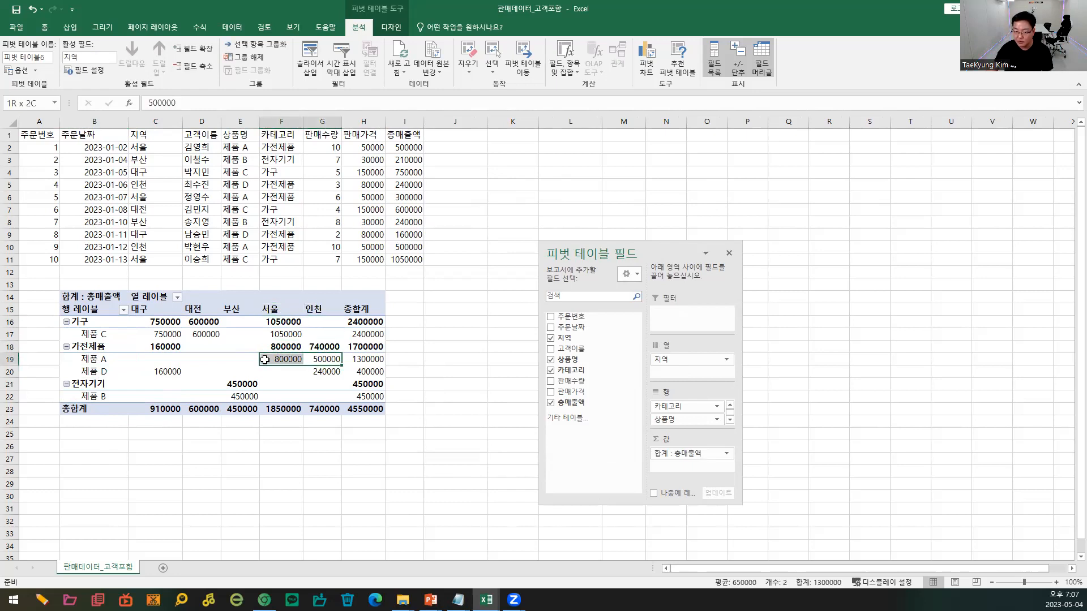
left_click(96, 373)
left_click(159, 371)
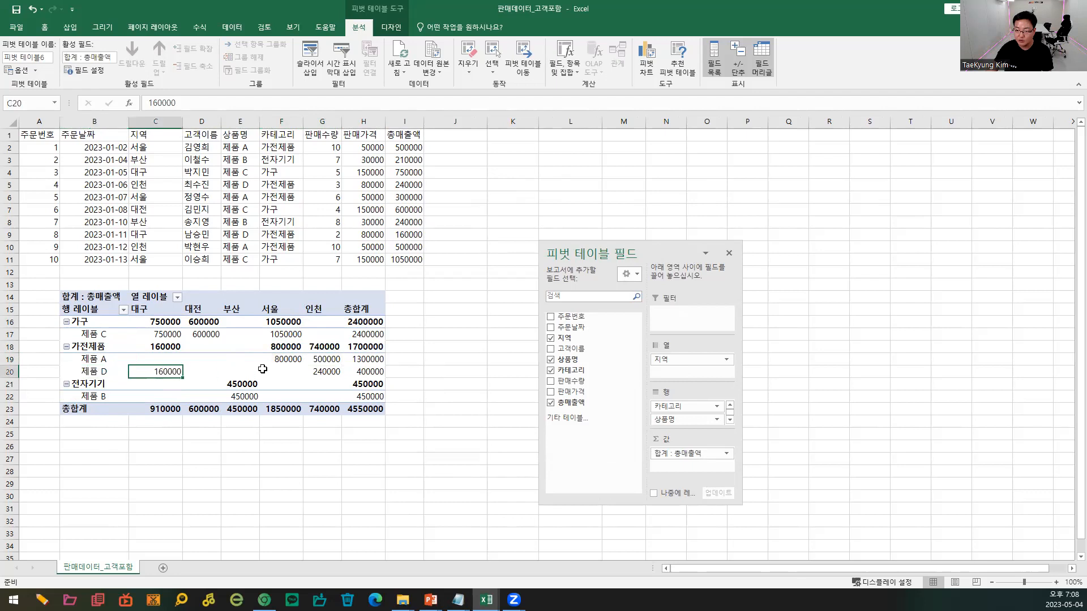
left_click(336, 369)
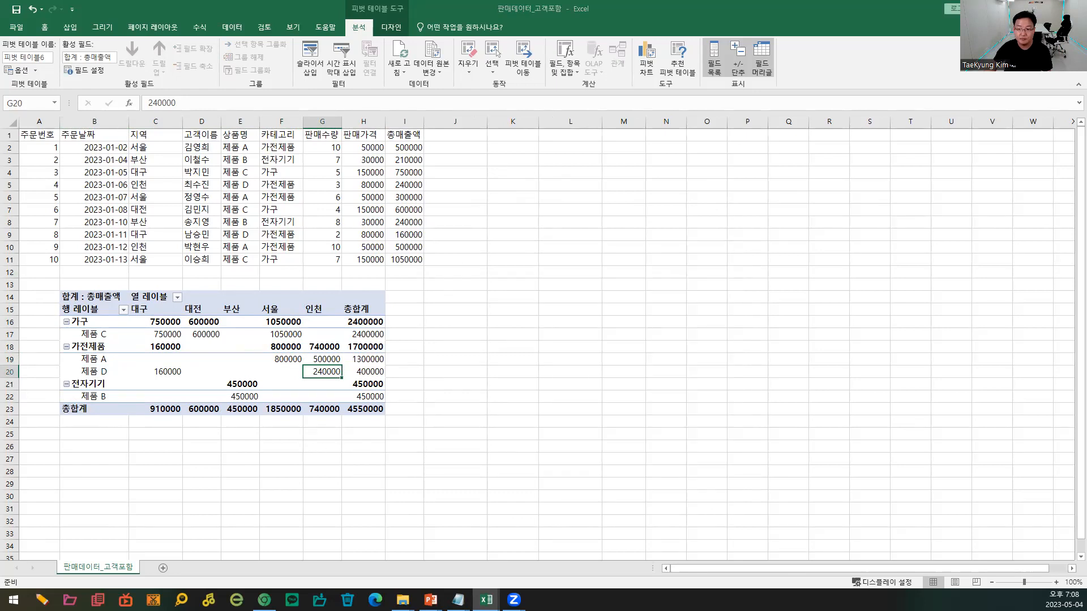
- Circle 가구, 제품 C and 대구 in the pivot table with freehand screen annotations
left_click_drag(66, 319, 91, 325)
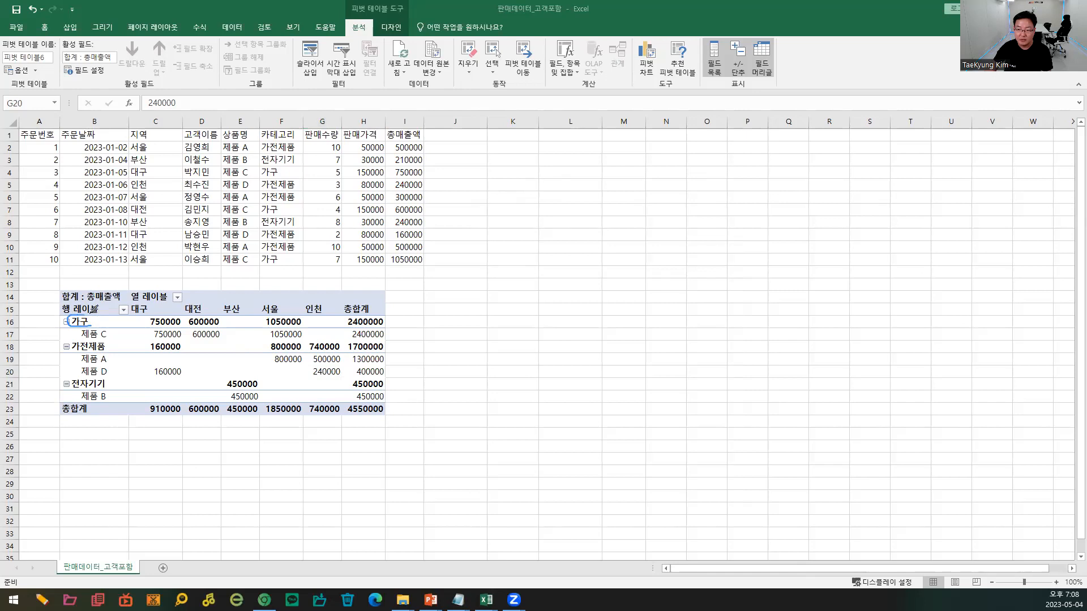
mouse_move(81, 338)
left_mouse_down()
mouse_move(116, 335)
mouse_move(101, 331)
mouse_move(155, 311)
left_mouse_up()
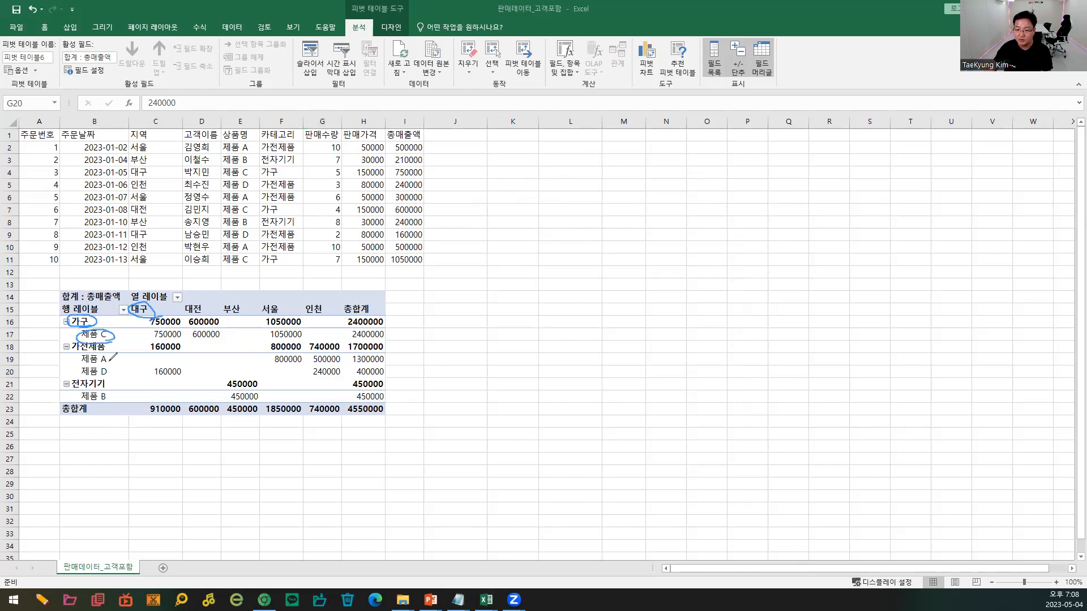
mouse_move(35, 302)
left_mouse_down()
mouse_move(37, 320)
mouse_move(60, 302)
mouse_move(59, 318)
left_mouse_up()
left_click_drag(59, 306, 85, 314)
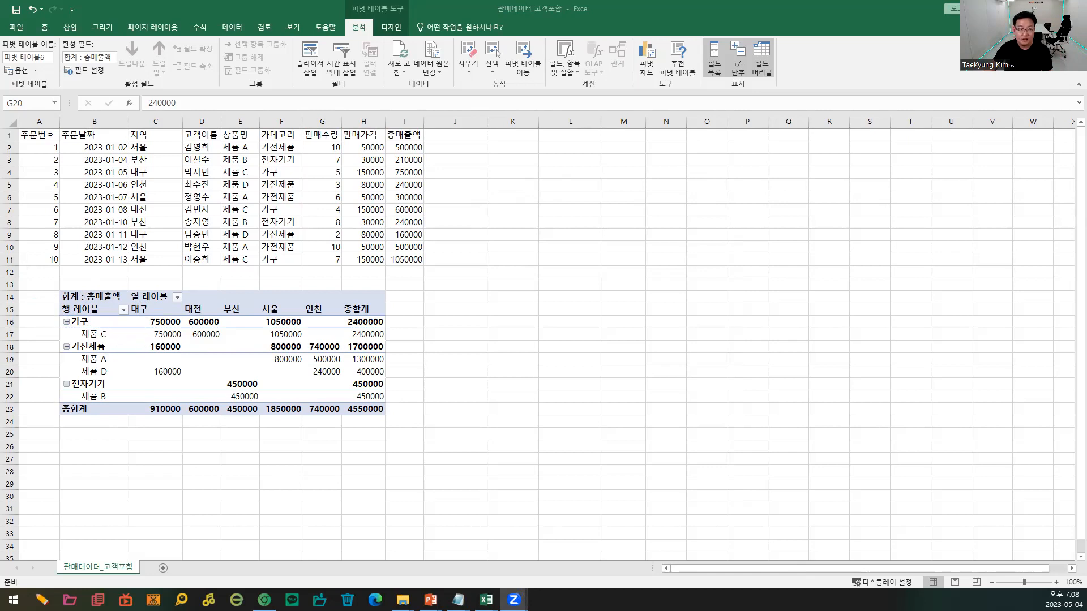
- Handwrite 1차원 → 2차원 → 3차원 below the pivot table, with drill-down above and a reverse arrow marked roll-up beneath
mouse_move(99, 446)
left_mouse_down()
mouse_move(116, 464)
mouse_move(134, 456)
mouse_move(164, 474)
mouse_move(250, 450)
mouse_move(275, 474)
mouse_move(302, 463)
mouse_move(357, 472)
mouse_move(380, 459)
mouse_move(378, 477)
left_mouse_up()
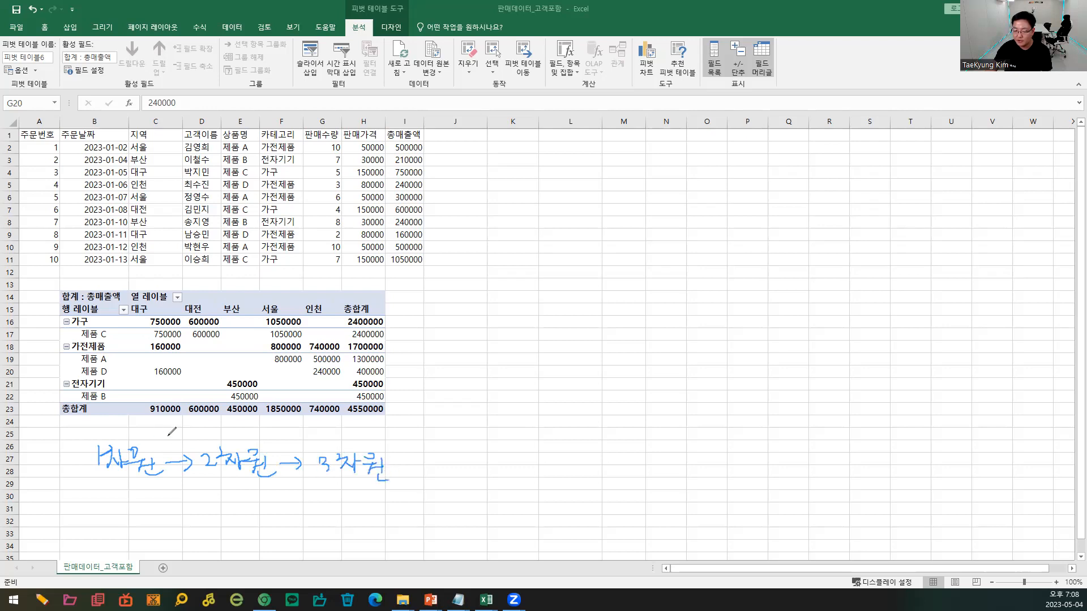
mouse_move(176, 429)
left_mouse_down()
mouse_move(184, 443)
mouse_move(191, 436)
left_mouse_up()
left_click_drag(193, 436, 252, 442)
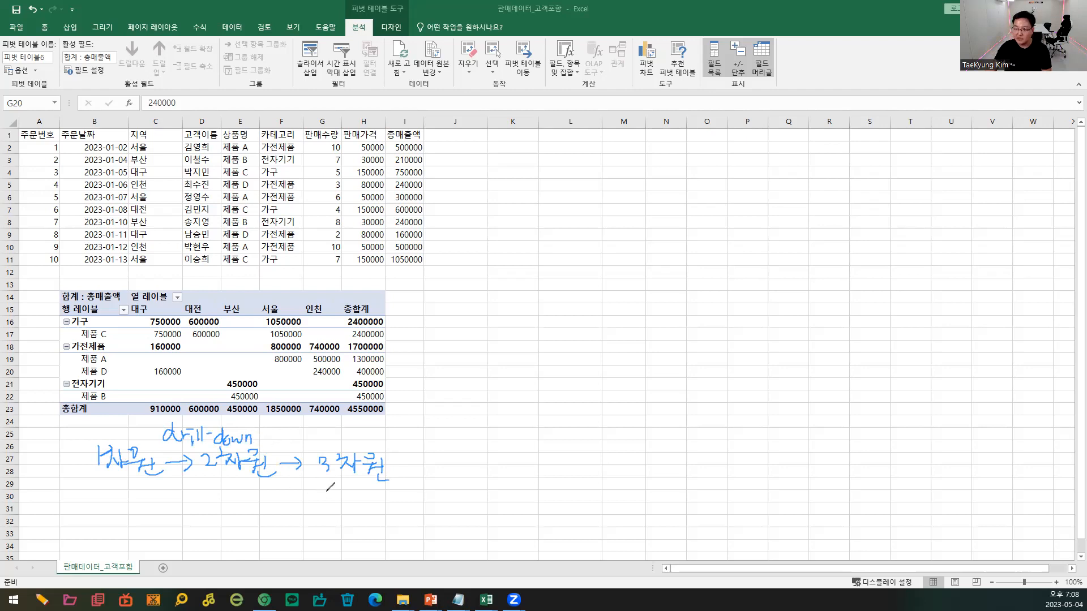
mouse_move(320, 484)
left_mouse_down()
mouse_move(279, 483)
mouse_move(295, 488)
mouse_move(292, 508)
left_mouse_up()
left_click_drag(301, 509, 338, 512)
mouse_move(345, 509)
left_mouse_down()
mouse_move(363, 532)
mouse_move(367, 519)
left_mouse_up()
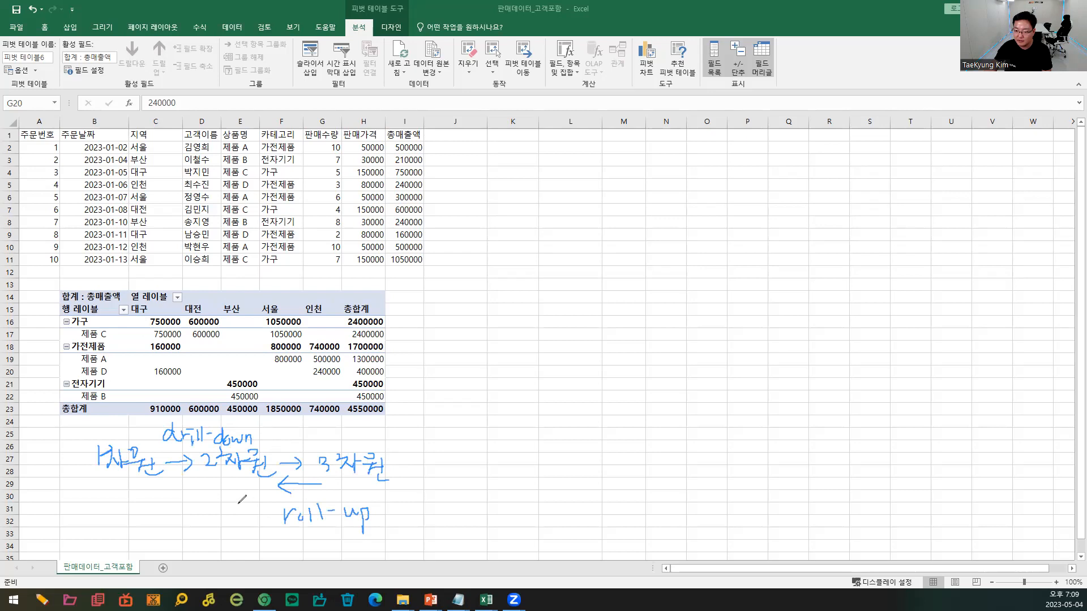
- Annotate drill-down with (상세화) and roll-up with an arrow to an underlined 일반화
left_click_drag(266, 429, 268, 442)
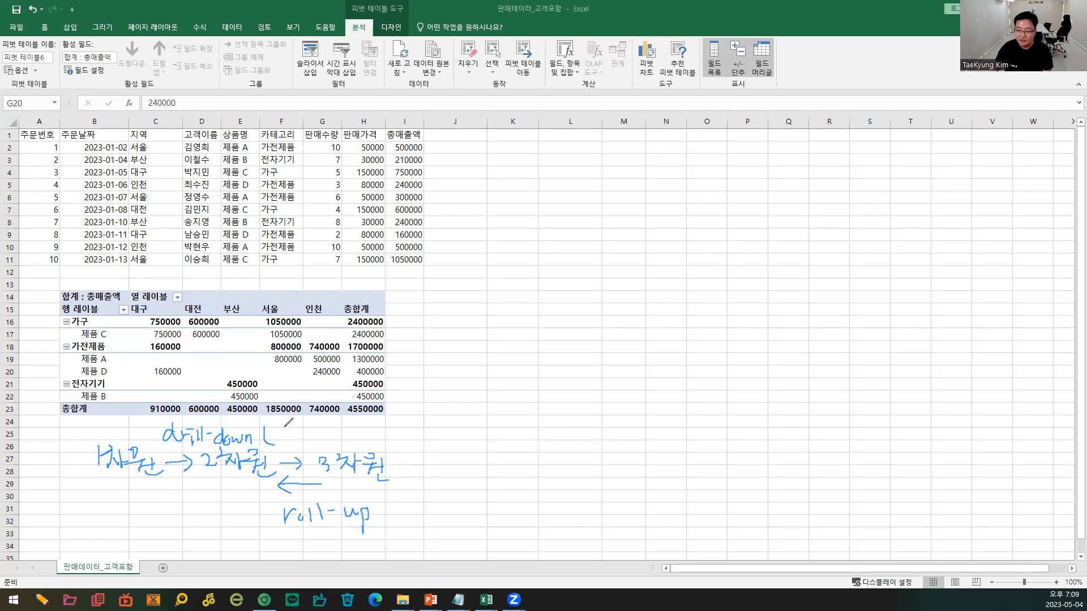
mouse_move(290, 432)
left_mouse_down()
mouse_move(316, 443)
mouse_move(341, 434)
mouse_move(343, 444)
left_mouse_up()
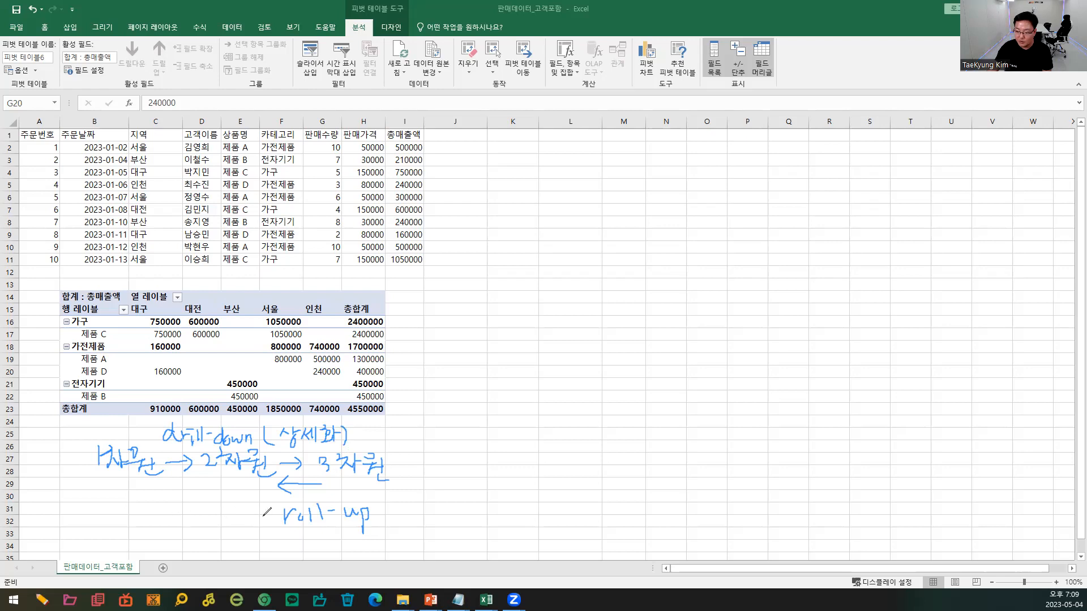
left_click_drag(270, 515, 259, 517)
left_click_drag(186, 518, 187, 518)
mouse_move(193, 513)
left_mouse_down()
mouse_move(229, 506)
mouse_move(225, 526)
mouse_move(230, 512)
mouse_move(237, 526)
mouse_move(249, 524)
mouse_move(192, 540)
mouse_move(247, 532)
left_mouse_up()
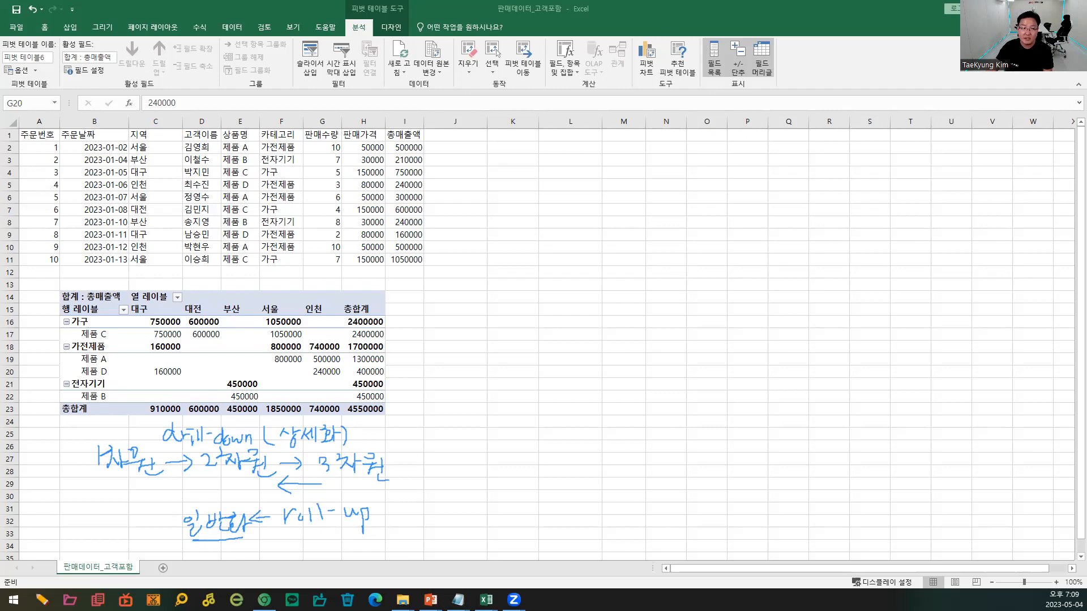
mouse_move(85, 438)
left_mouse_down()
mouse_move(204, 431)
mouse_move(289, 463)
mouse_move(97, 462)
mouse_move(334, 478)
mouse_move(335, 508)
mouse_move(200, 541)
mouse_move(284, 462)
mouse_move(169, 458)
mouse_move(199, 463)
left_mouse_up()
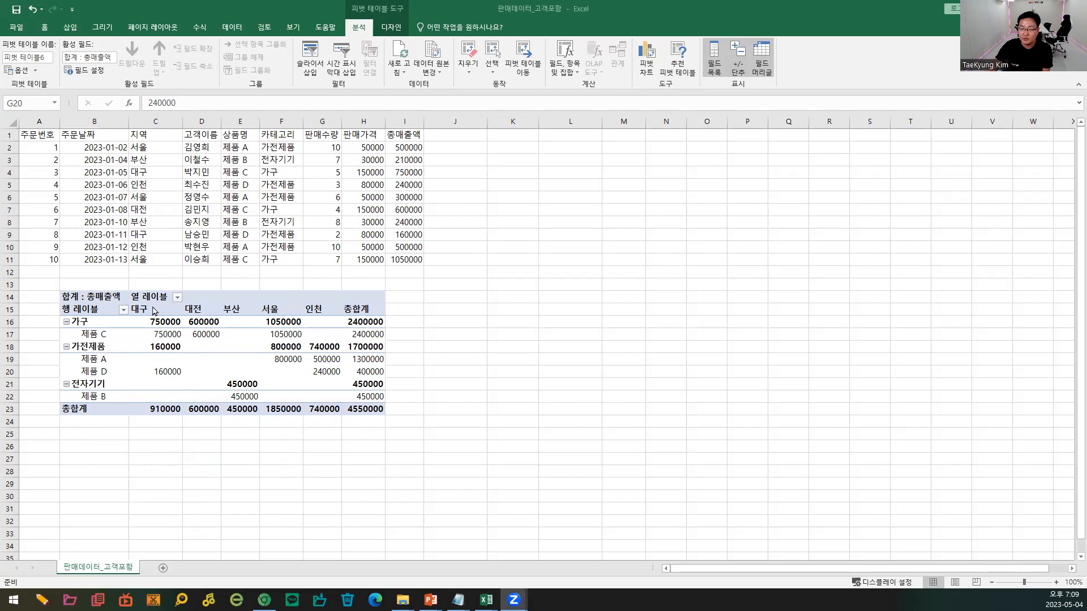
- Replace 총매출액 with 판매수량 as the pivot table's values field
left_click(87, 296)
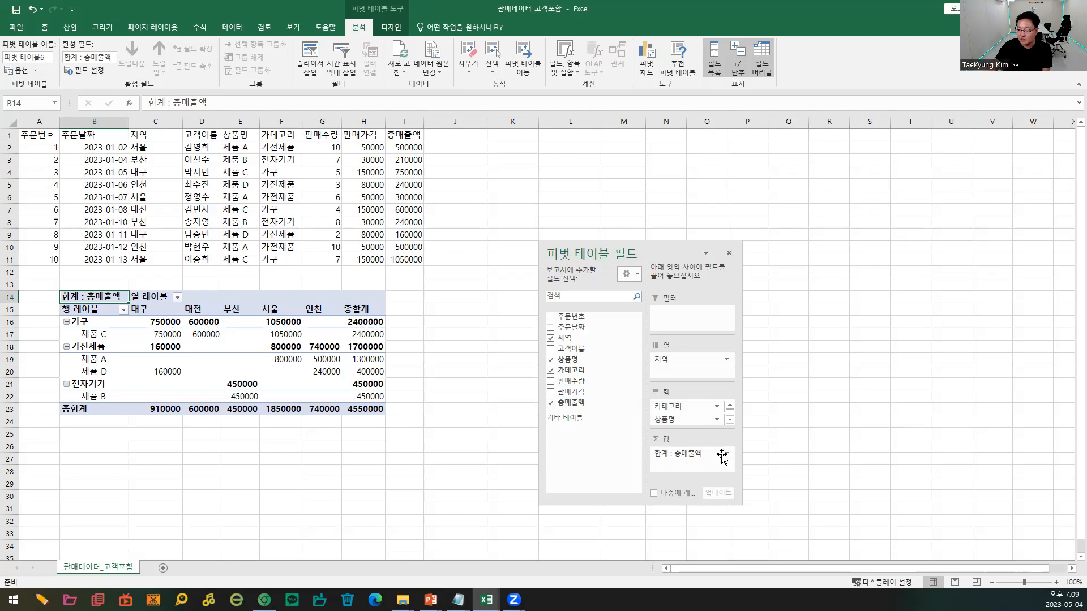
left_click_drag(702, 453, 577, 436)
left_click_drag(570, 381, 687, 454)
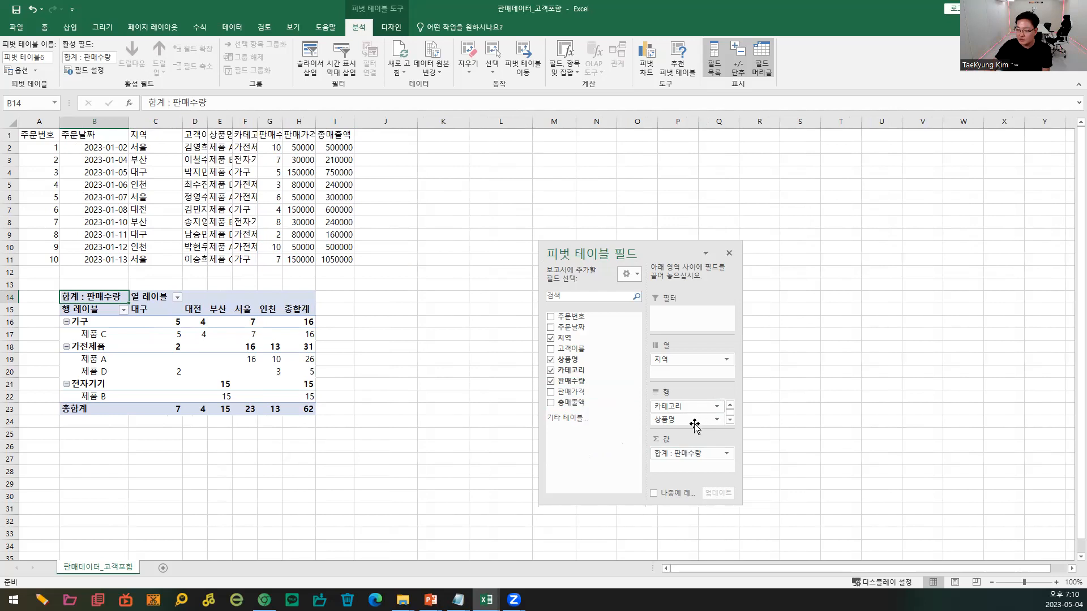
- Remove 상품명 from the pivot table's rows and use 총매출액 as the values field in place of 판매수량
left_click_drag(693, 419, 590, 441)
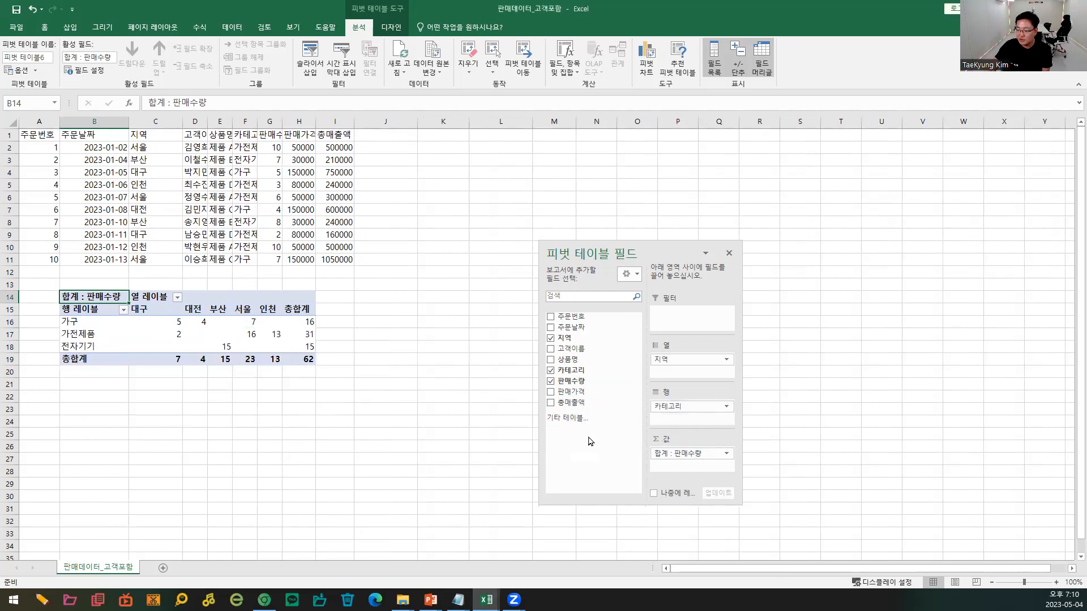
left_click_drag(687, 450, 566, 416)
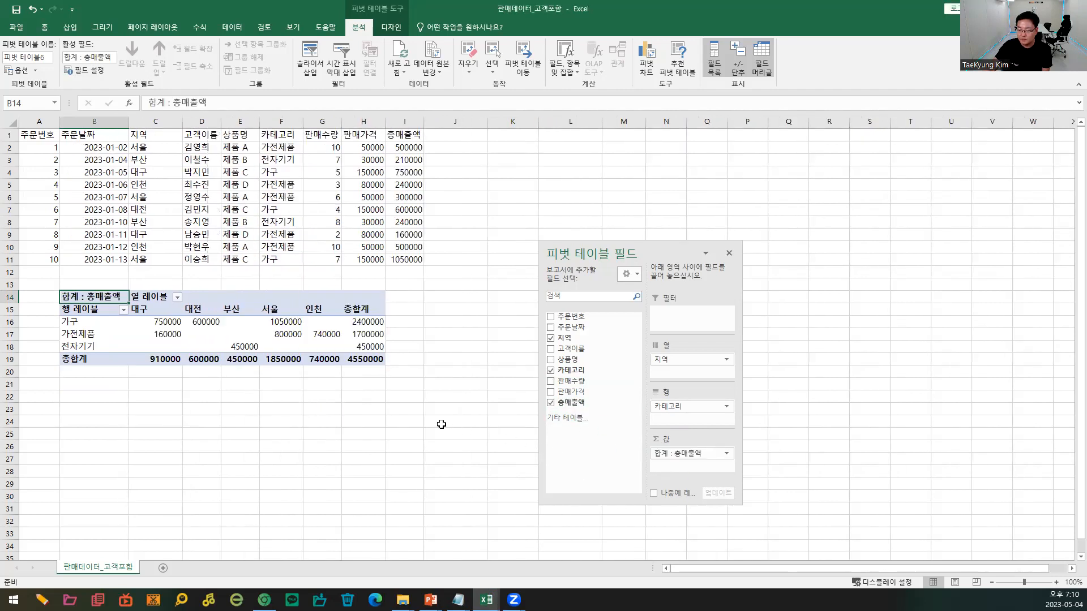
- Insert a clustered column (묶은 세로 막대형) pivot chart based on the pivot table
left_click_drag(94, 311, 364, 346)
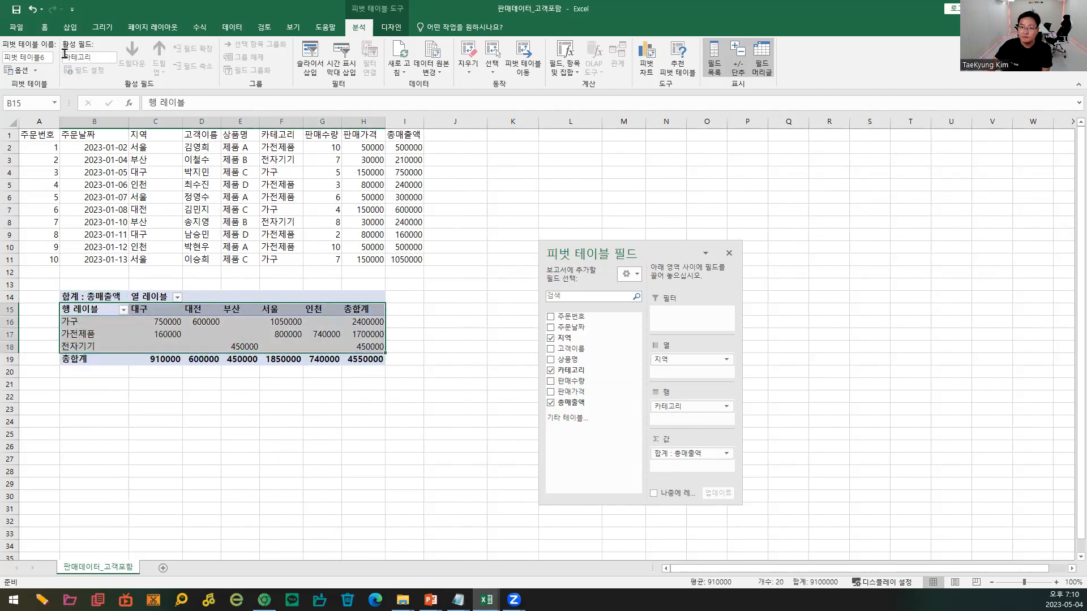
left_click(69, 28)
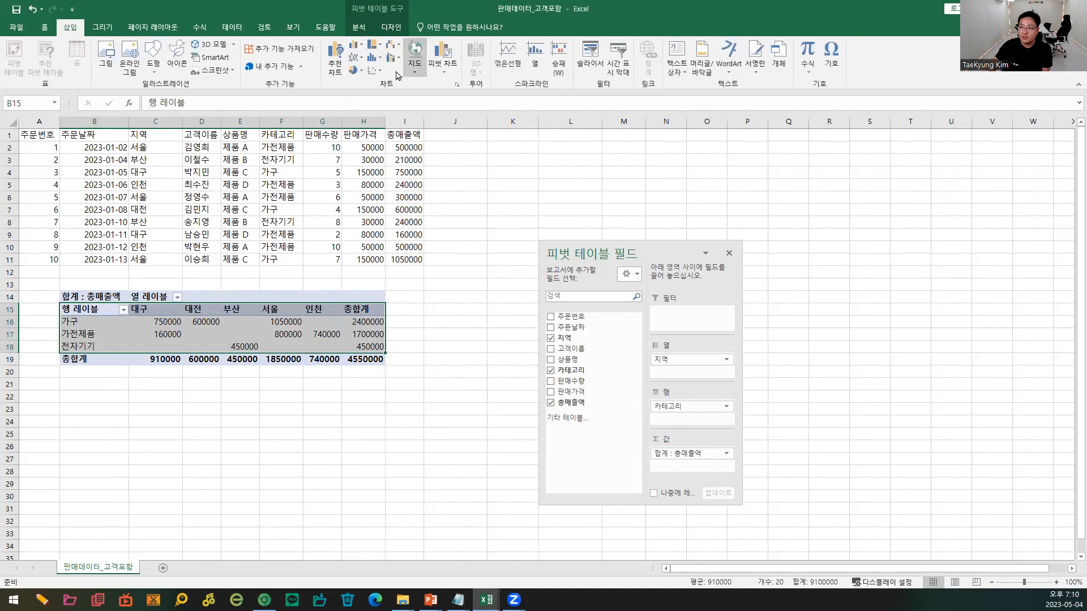
left_click(335, 60)
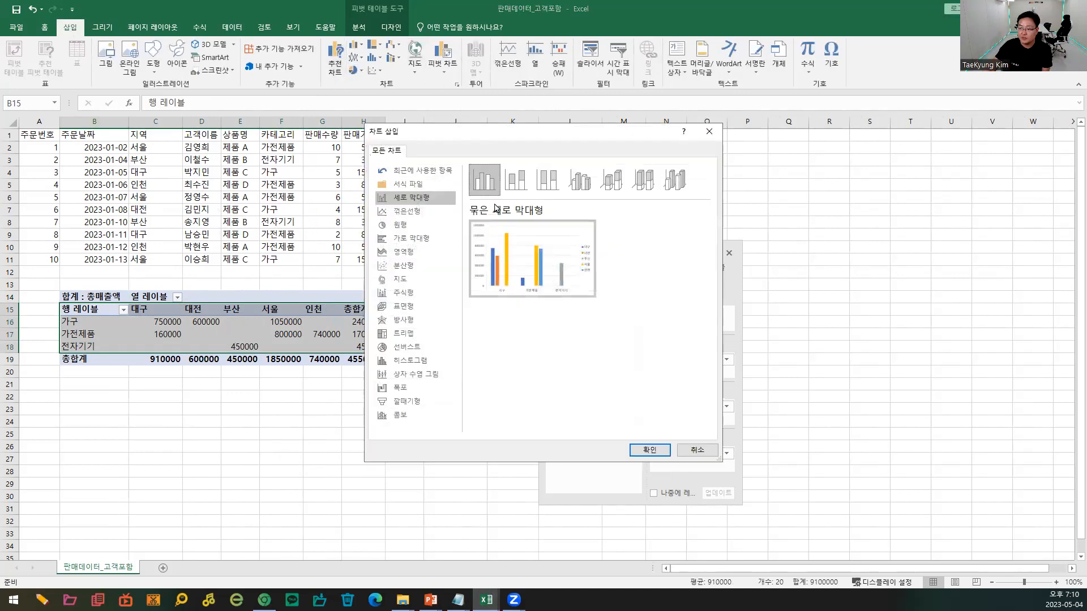
left_click(649, 449)
- Place the pivot chart directly beneath the pivot table, starting at about row 22, and deselect it
left_click_drag(519, 418, 205, 516)
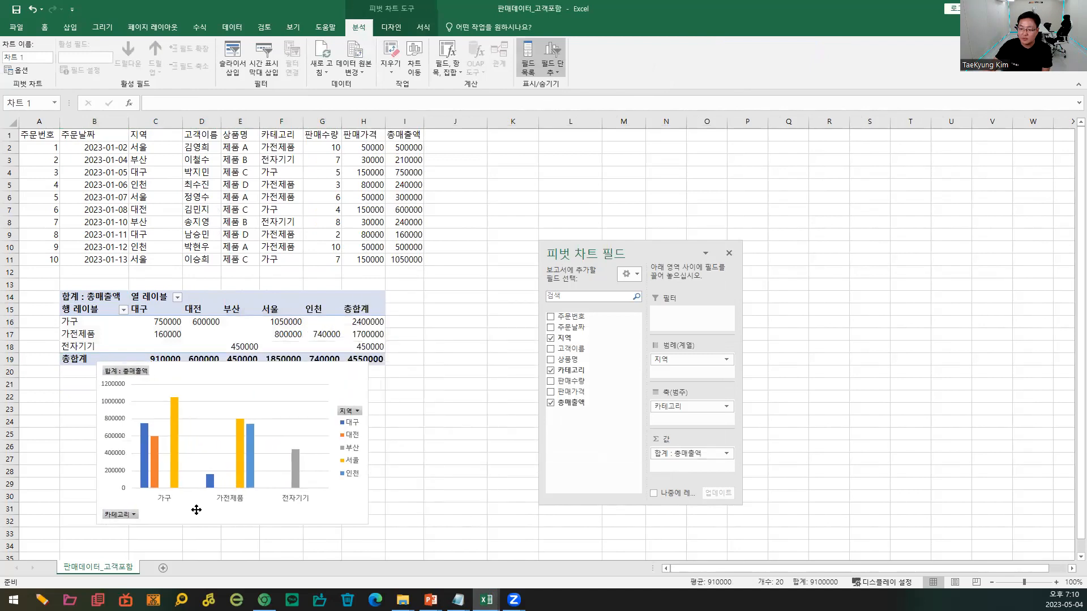
scroll(426, 465, "down", 2)
left_click_drag(271, 436, 232, 464)
left_click(379, 463)
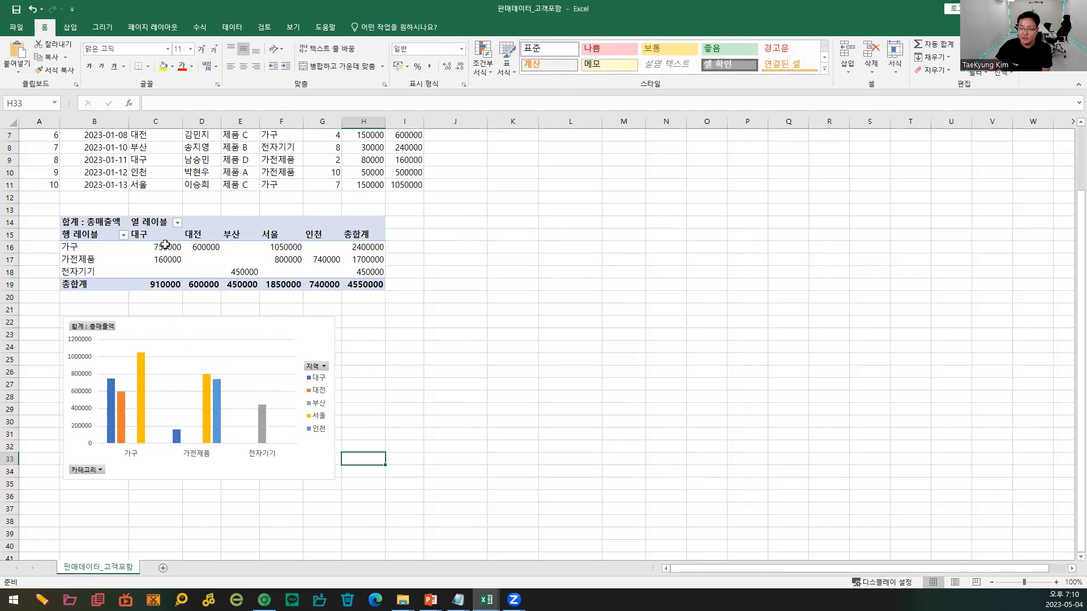
- Swap the pivot table's fields, placing 지역 in the rows and 카테고리 in the columns
mouse_move(165, 244)
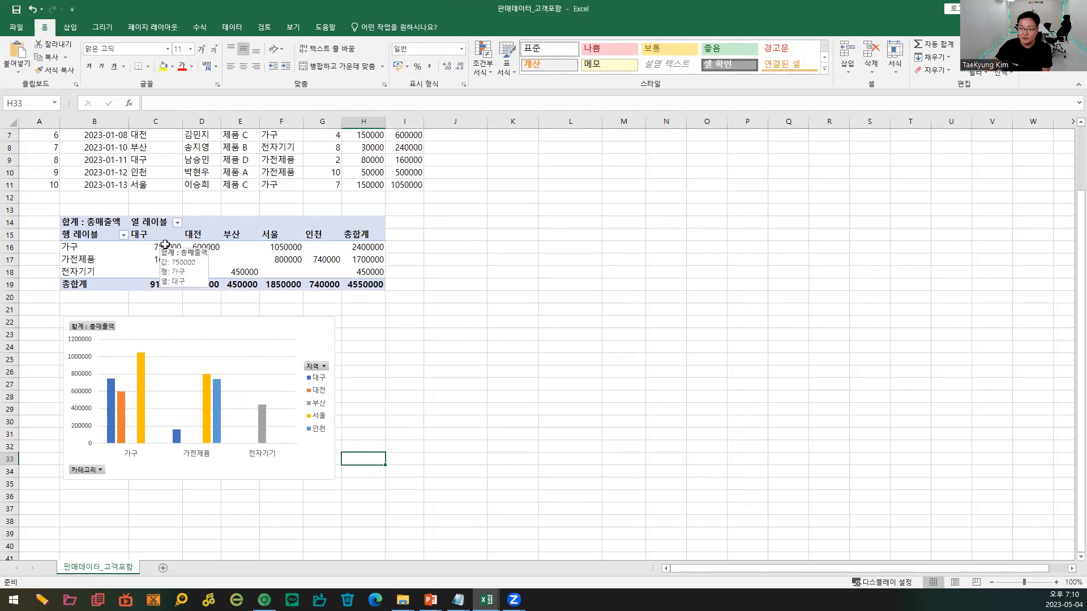
left_click(99, 230)
left_click_drag(690, 356, 699, 379)
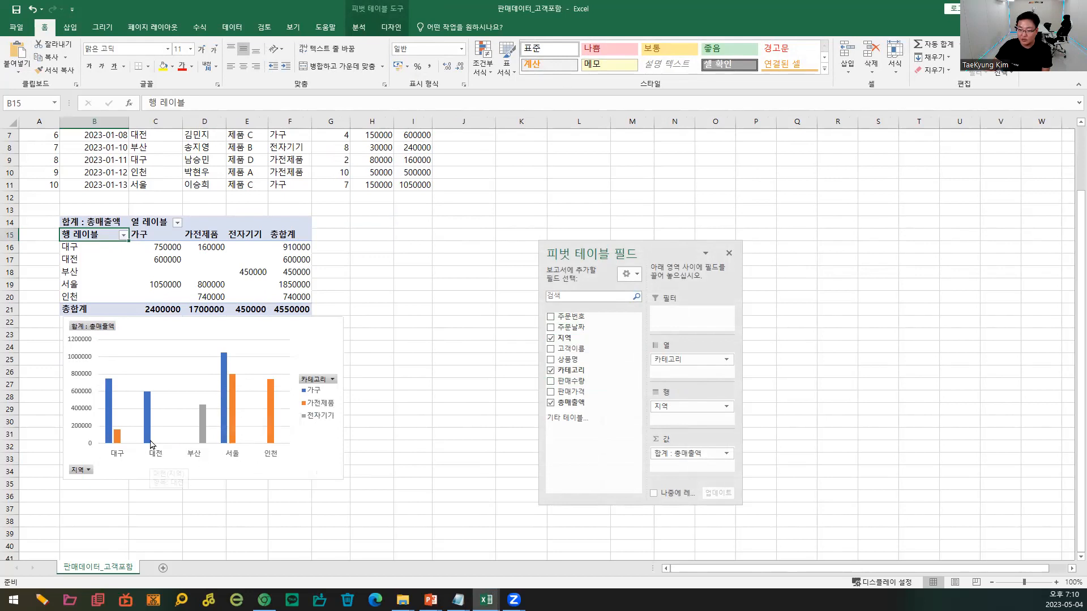
- Remove 카테고리 from the pivot chart's legend field and review the total sales of each 지역
left_click(197, 457)
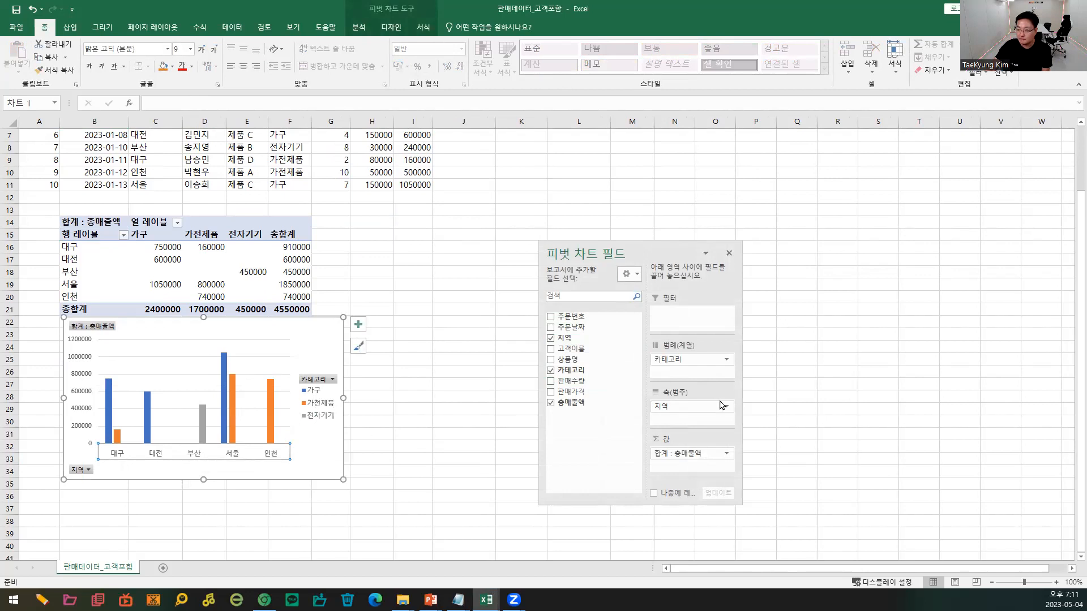
left_click_drag(694, 361, 553, 427)
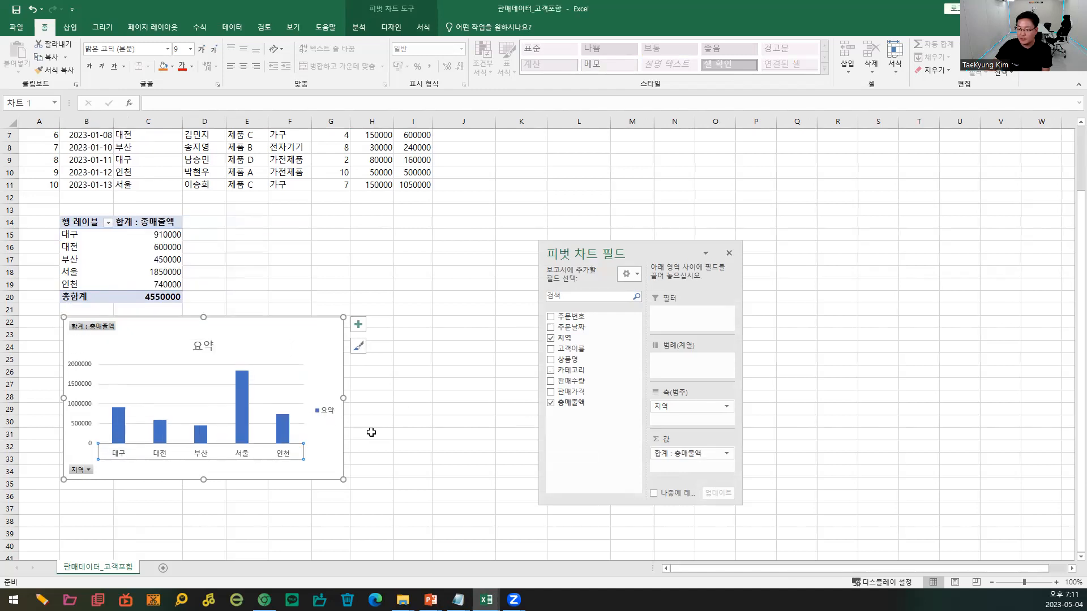
left_click(71, 239)
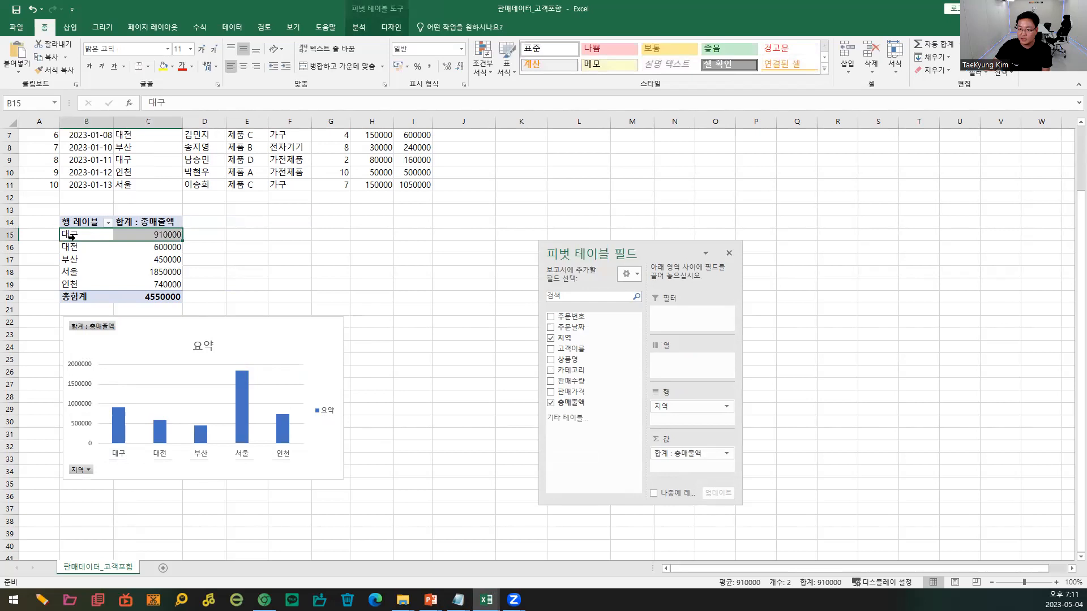
left_click_drag(76, 238, 78, 284)
left_click(76, 248)
left_click_drag(79, 234, 147, 284)
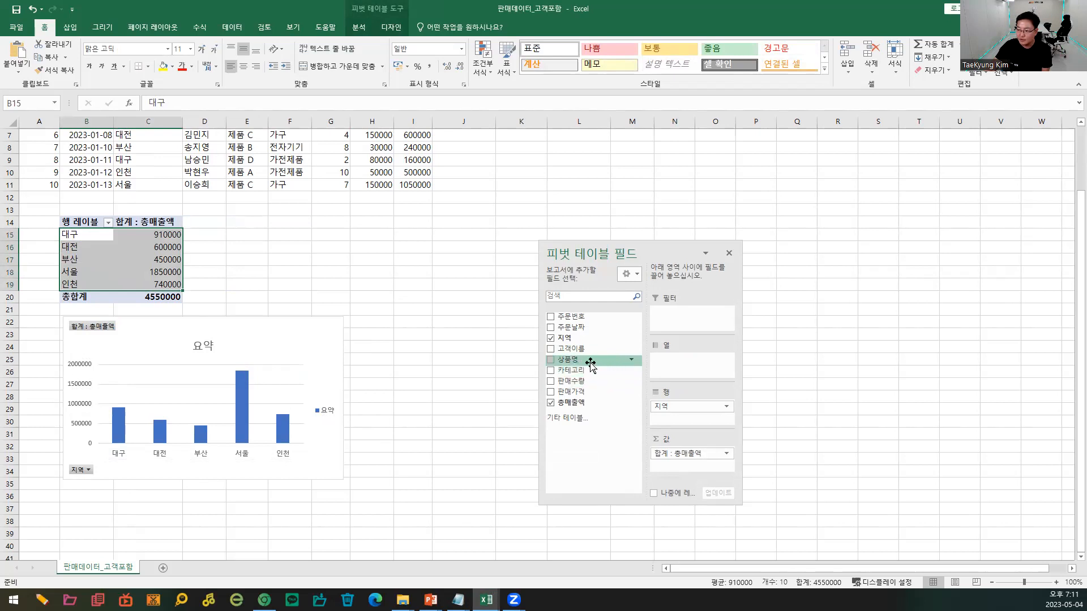
- Add 상품명 to the pivot table's columns so the chart splits each region's sales by product
left_click_drag(572, 360, 659, 365)
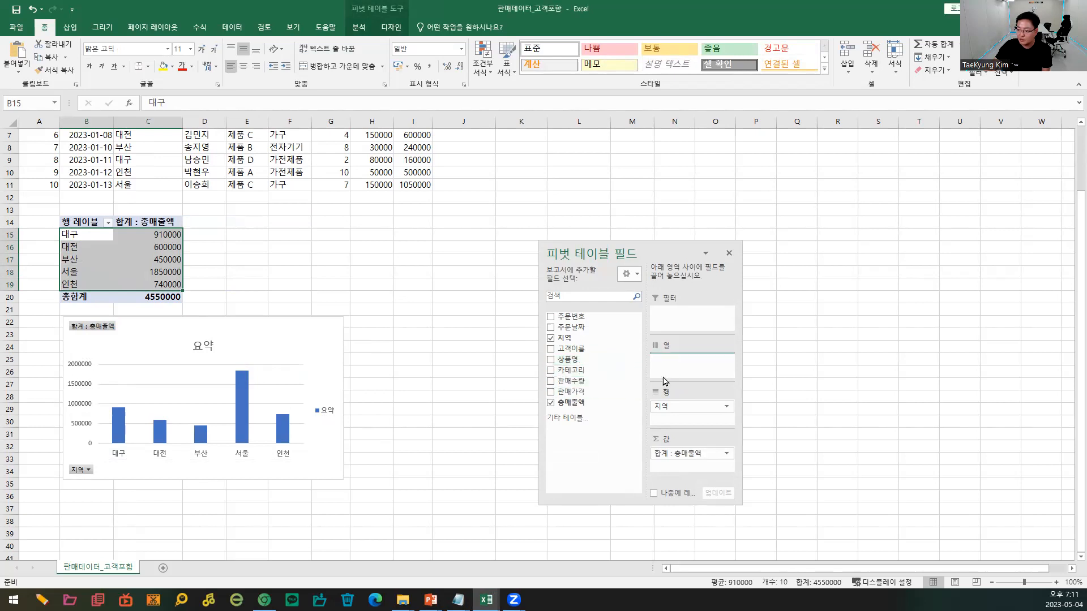
left_click(384, 383)
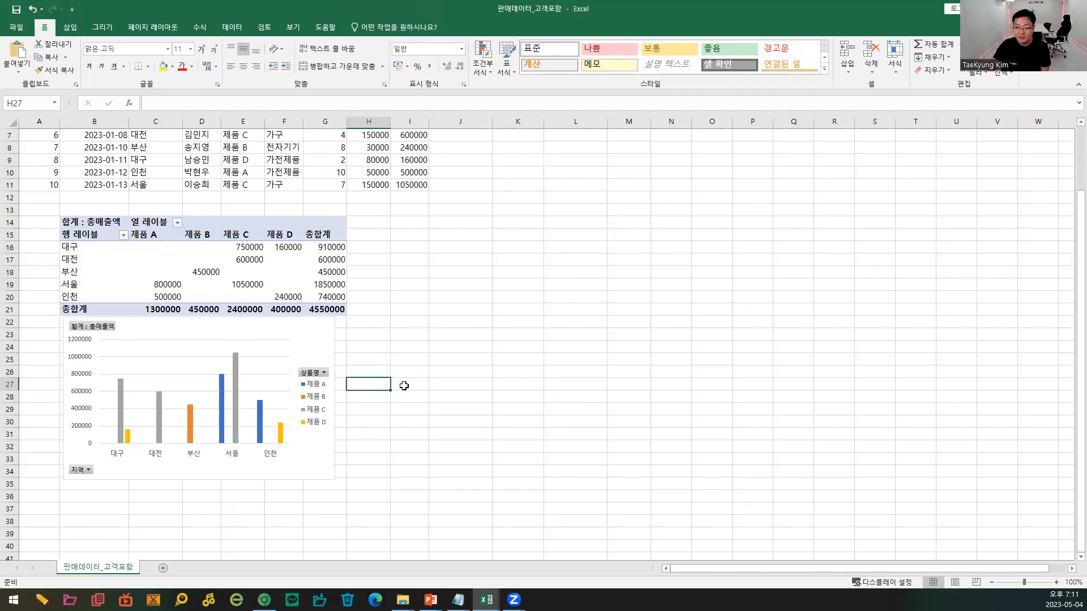
scroll(391, 435, "up", 2)
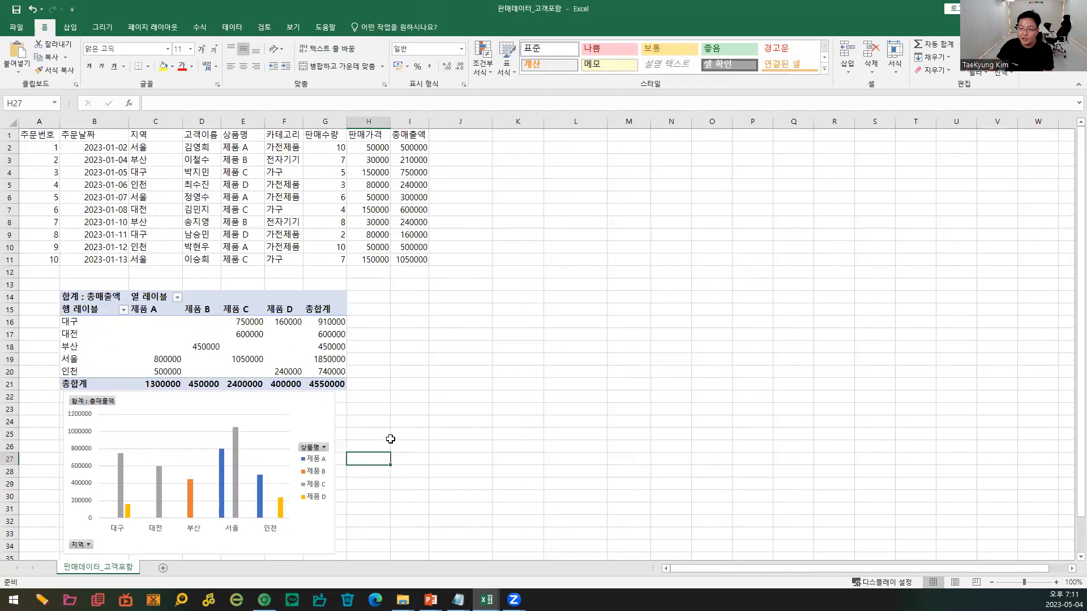
- Compare the source sales records in A2:I11 with the pivot table summary and its chart
scroll(391, 439, "down", 1)
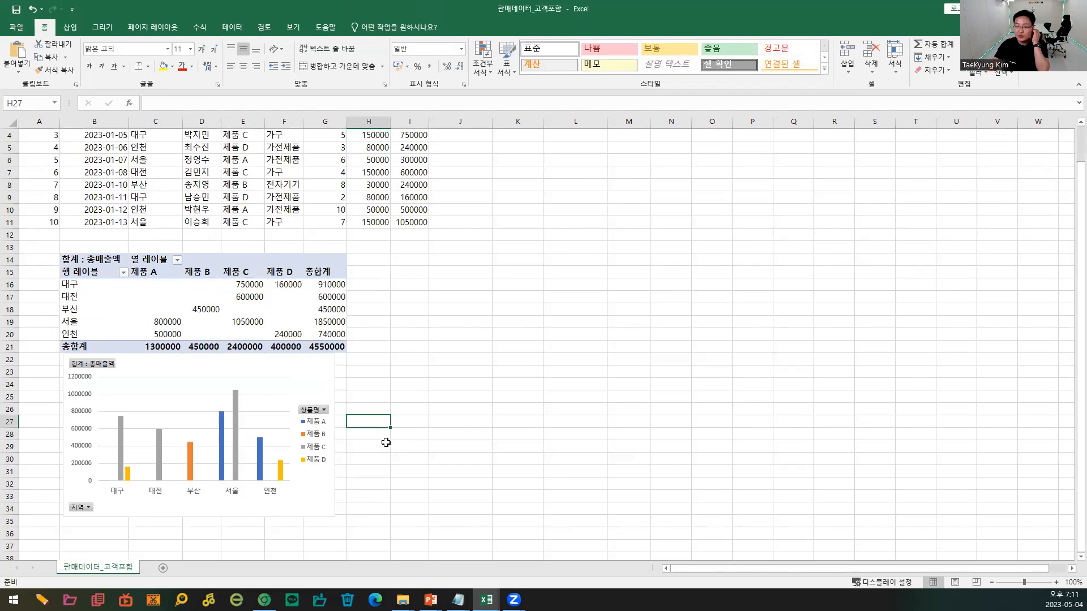
left_click(156, 296)
left_click_drag(71, 273, 286, 347)
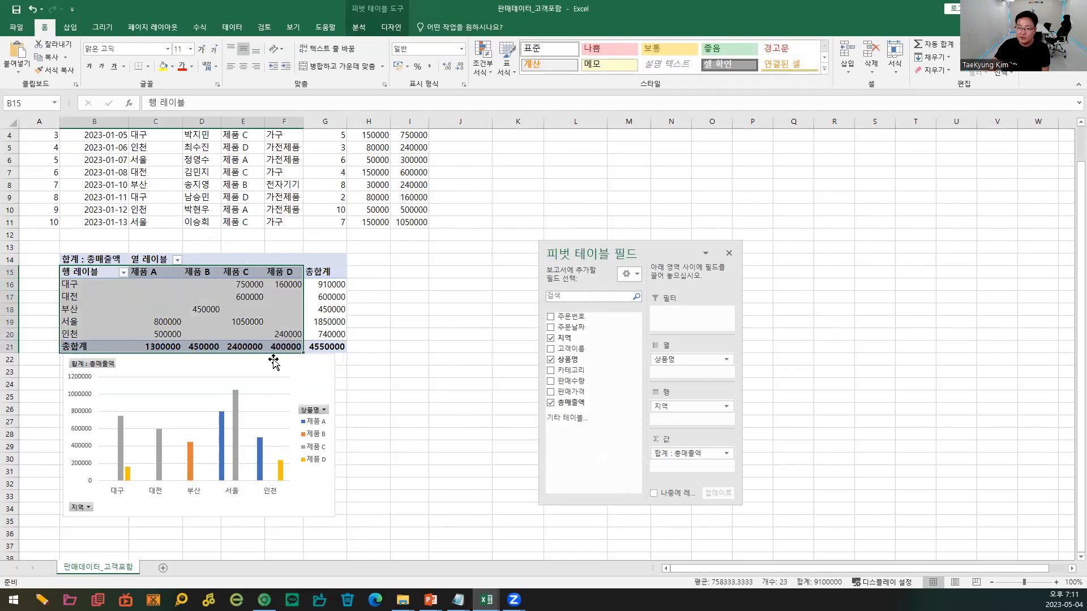
scroll(274, 363, "up", 1)
left_click_drag(51, 147, 416, 255)
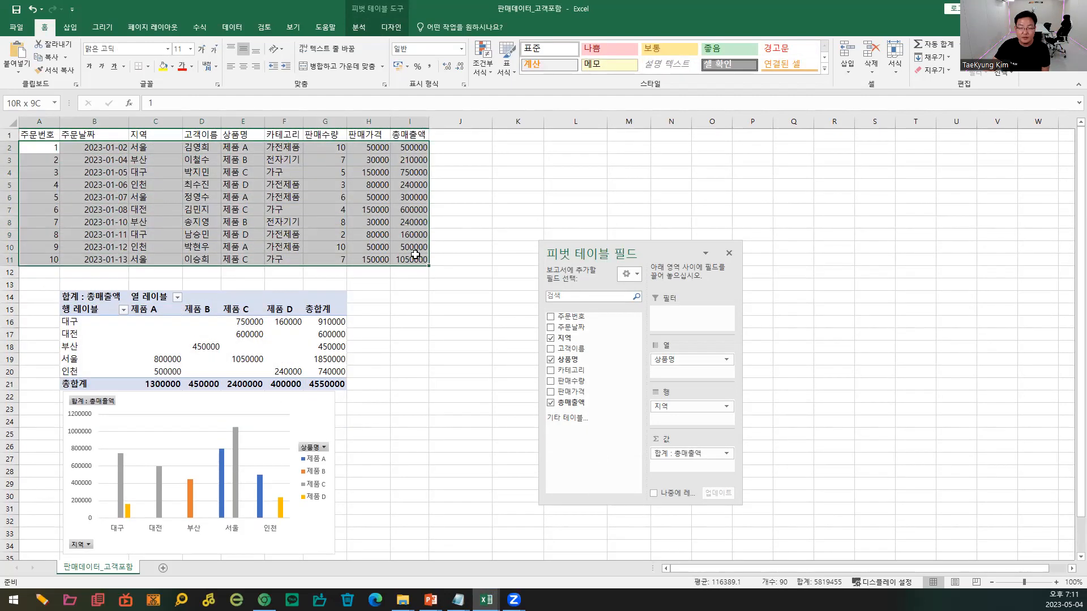
left_click_drag(416, 255, 415, 255)
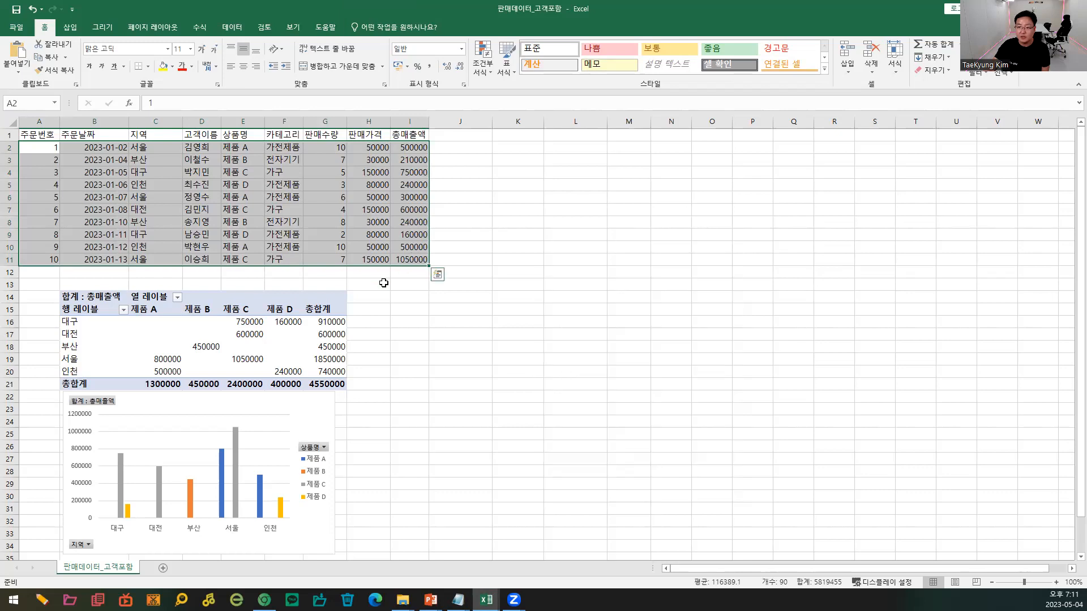
left_click(52, 272)
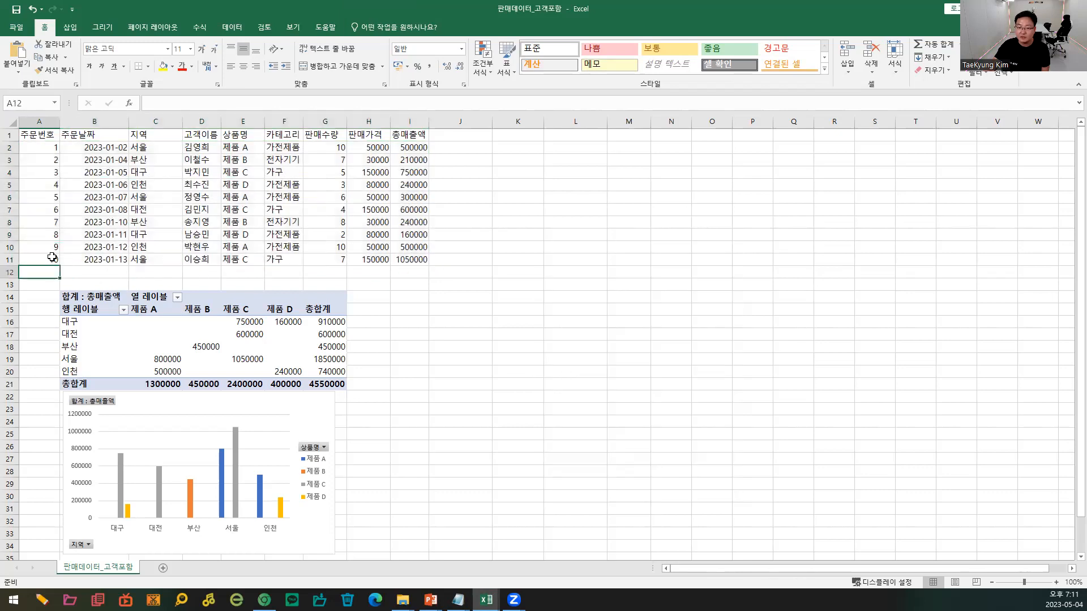
left_click_drag(51, 142, 419, 260)
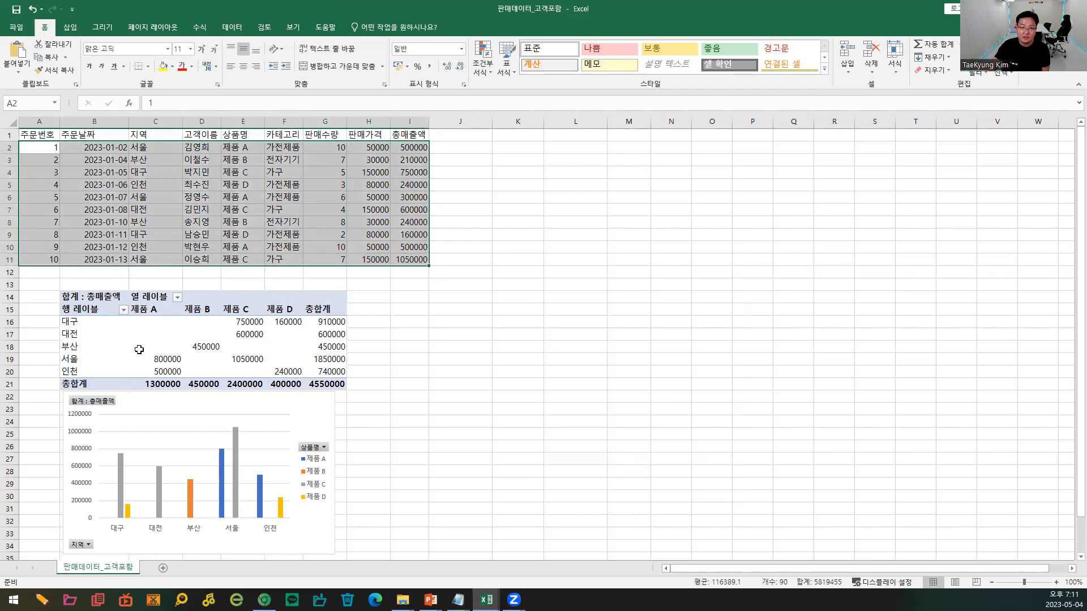
mouse_move(139, 349)
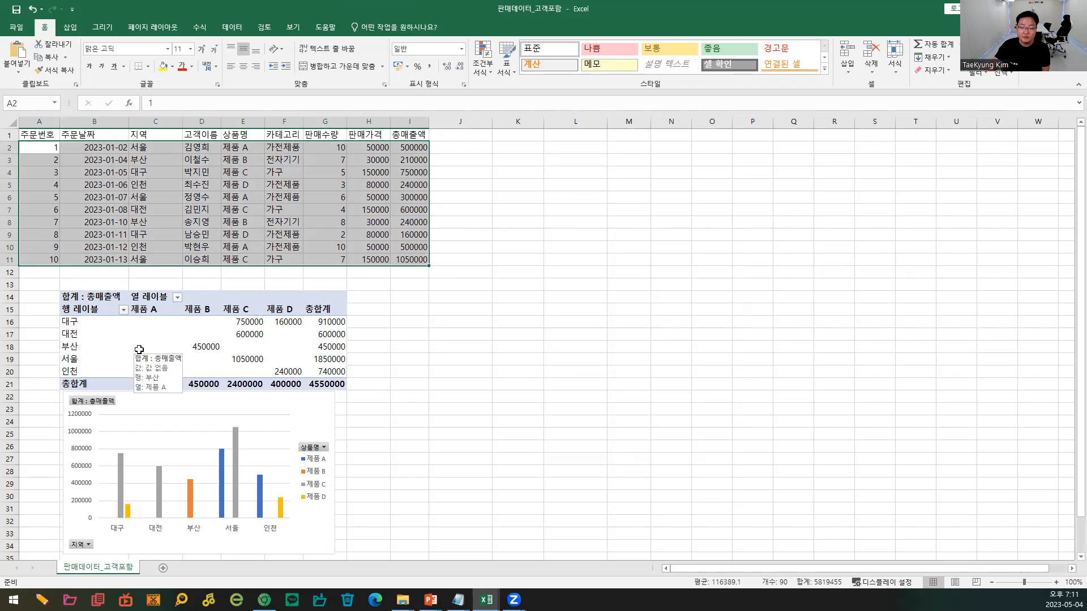
left_click(465, 394)
- Move the pivot chart down to start at row 24, widen it to the edge of column G and deselect it
scroll(419, 377, "down", 2)
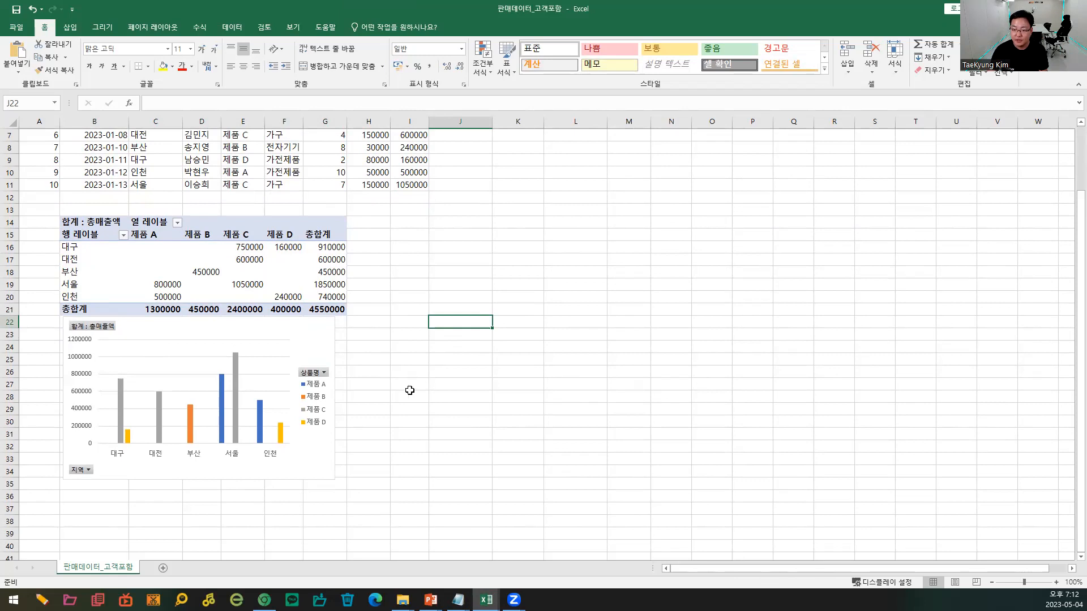
left_click(293, 453)
left_click_drag(301, 456, 300, 480)
left_click(375, 480)
left_click(330, 478)
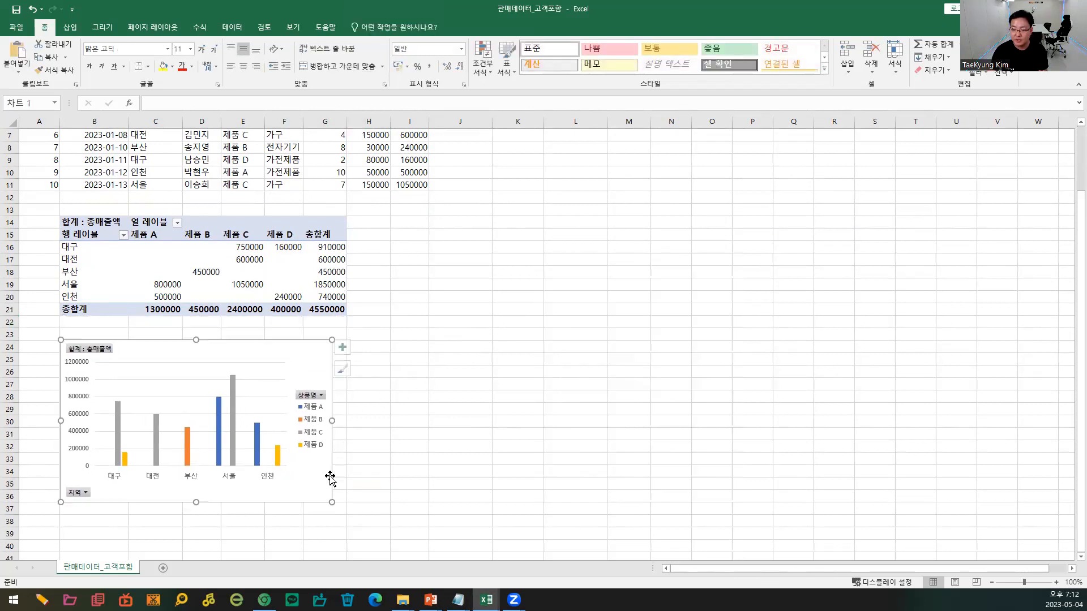
left_click(335, 501)
left_click(329, 501)
left_click_drag(334, 502, 346, 503)
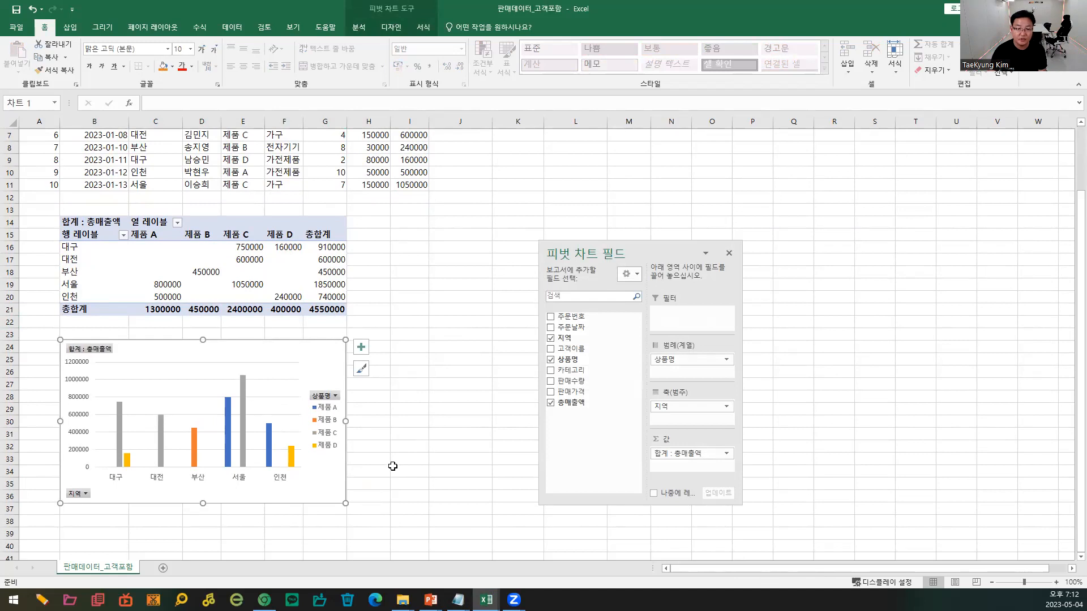
left_click(373, 462)
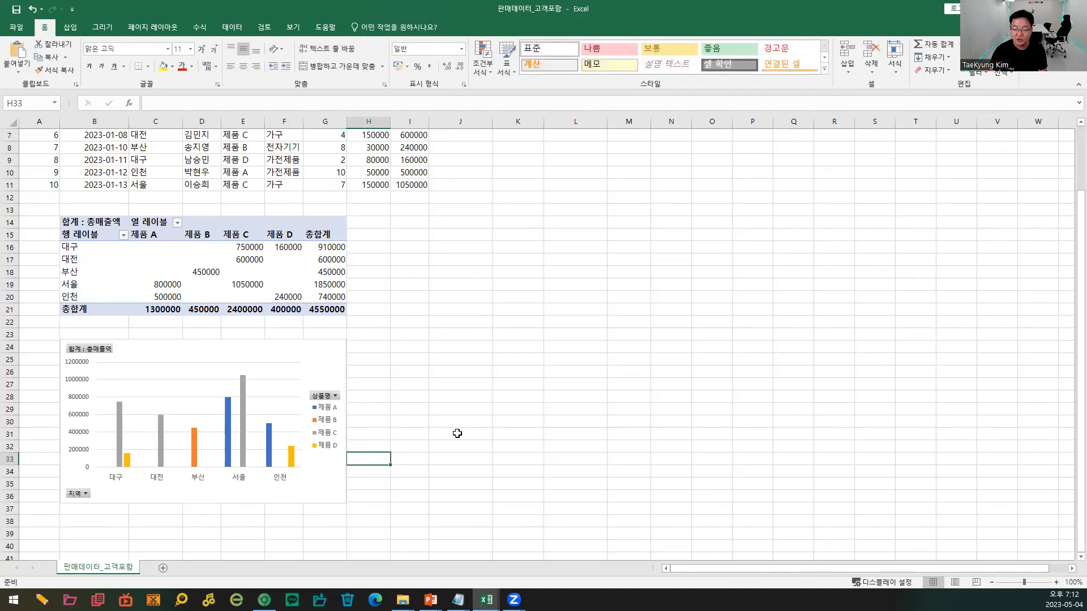
- Copy the whole sales table with its headers, A1:I11
scroll(457, 433, "up", 2)
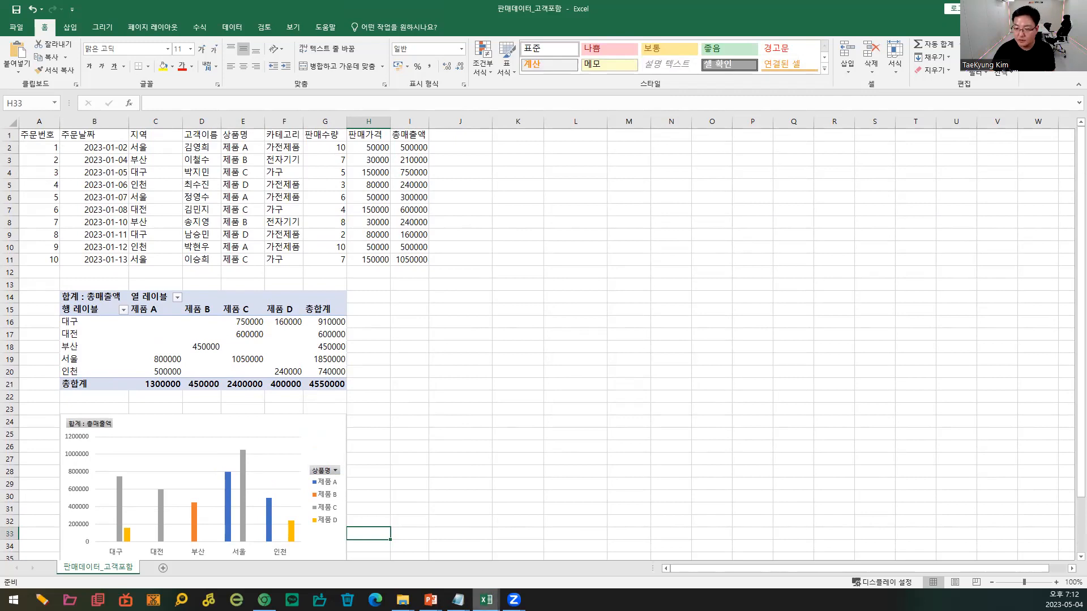
left_click(462, 443)
left_click(465, 401)
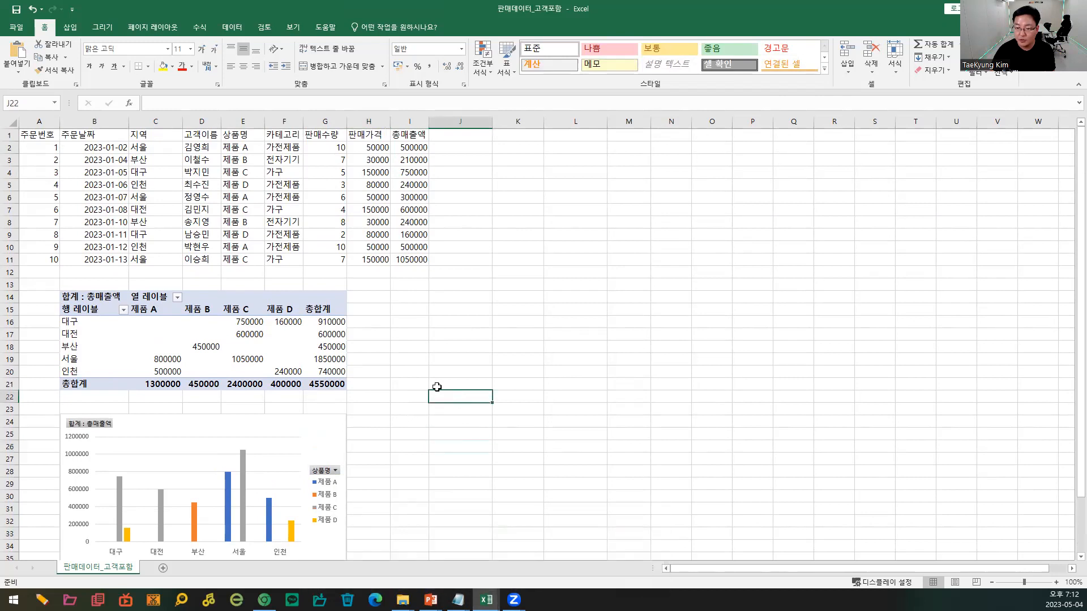
left_click(494, 333)
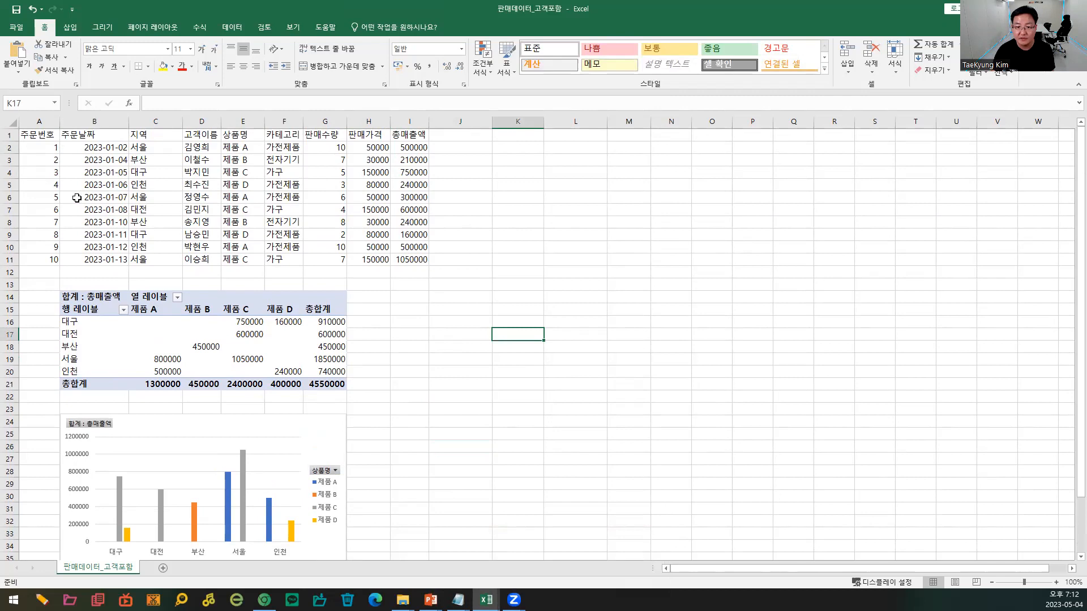
left_click_drag(34, 133, 410, 256)
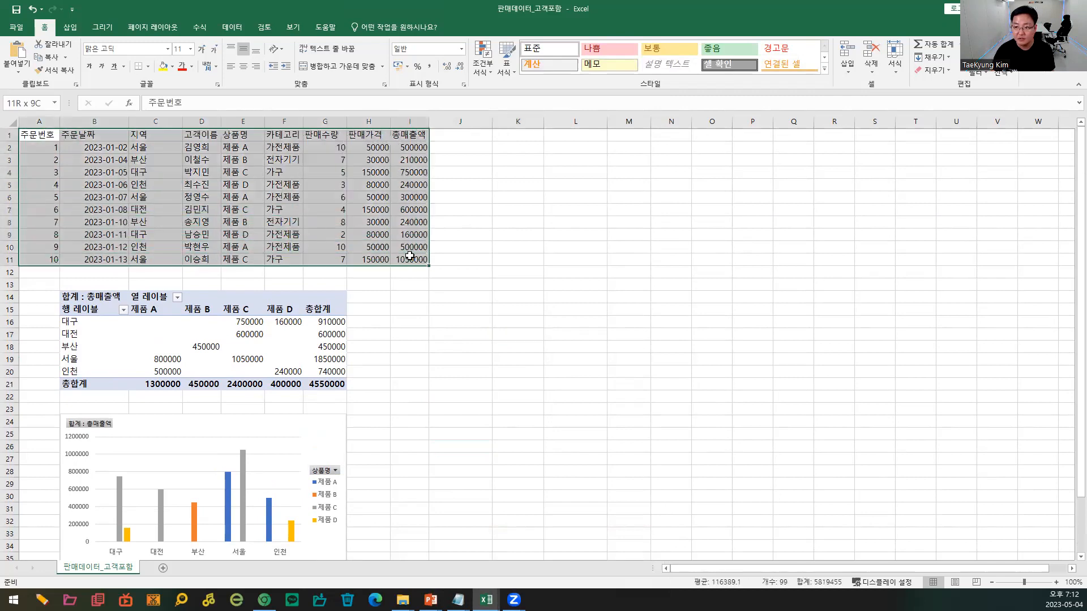
key("ctrl+c")
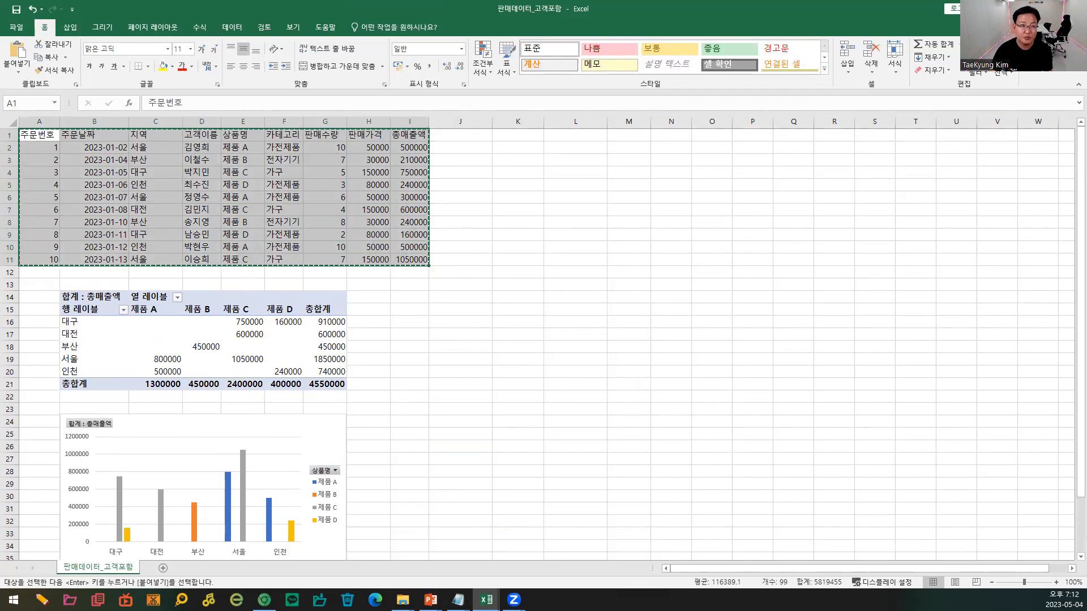
- Switch to Chrome, bring up the Google spreadsheet GPTFORSHEETS를 활용한 VOC분석 and view its 판매액분석 sheet
key("alt+Tab")
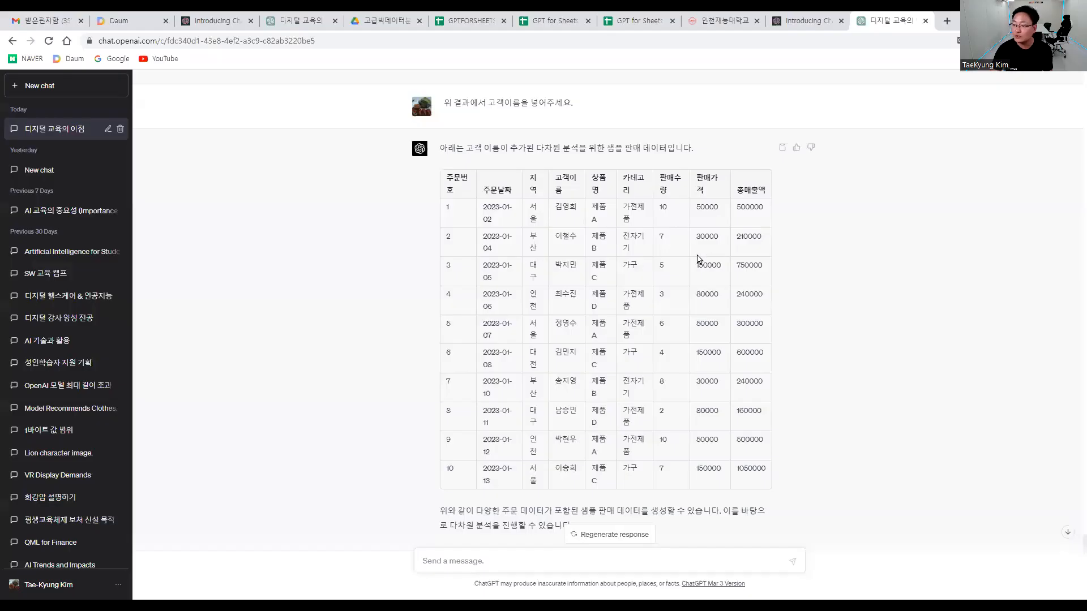
scroll(806, 158, "up", 2)
left_click(495, 23)
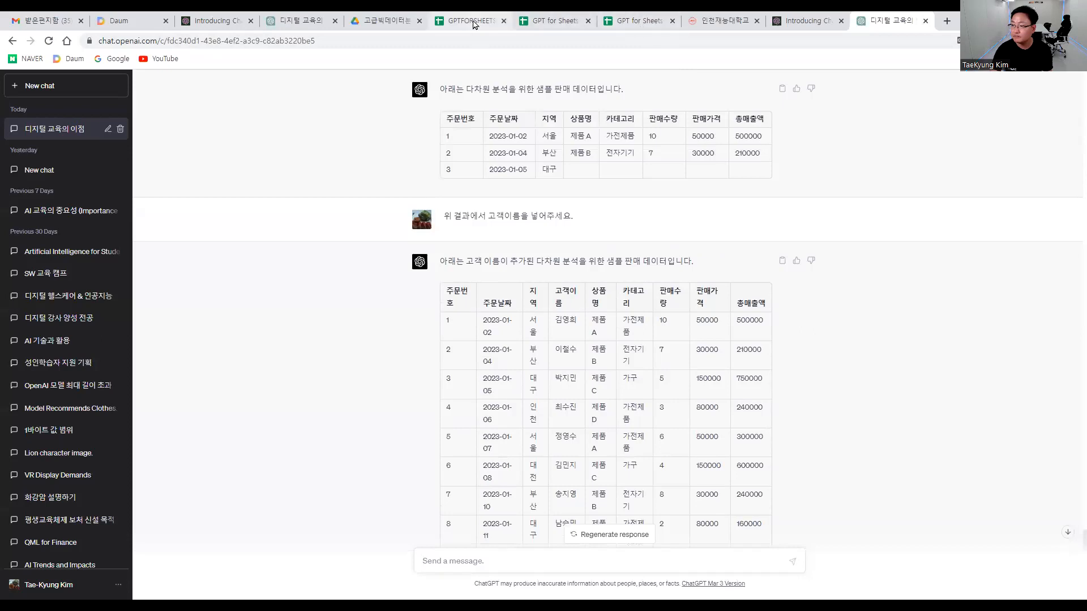
left_click(551, 22)
left_click(627, 25)
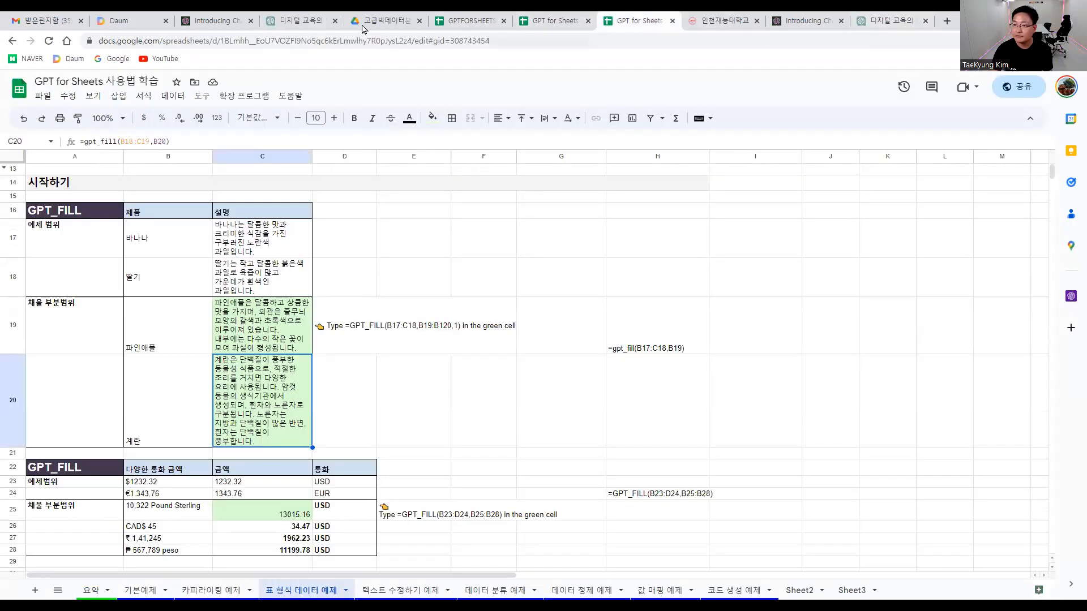
left_click(399, 23)
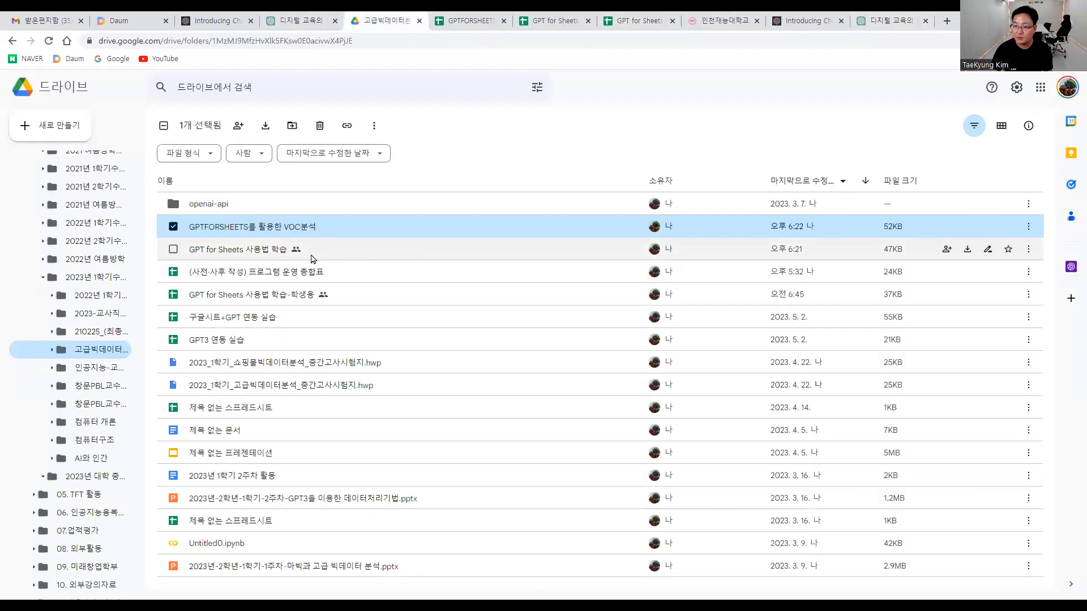
left_click(493, 23)
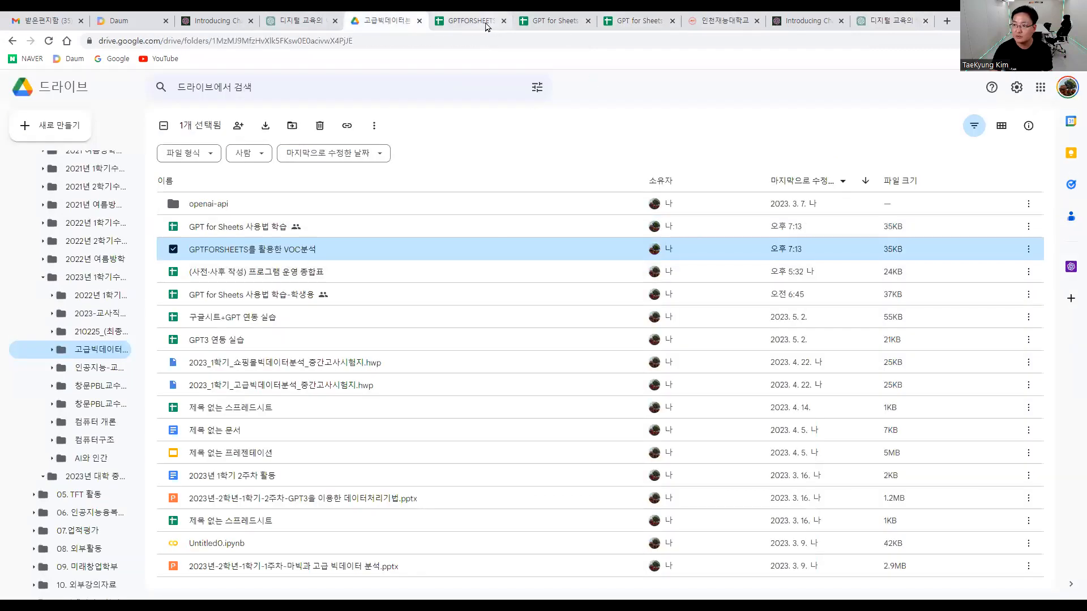
left_click(260, 590)
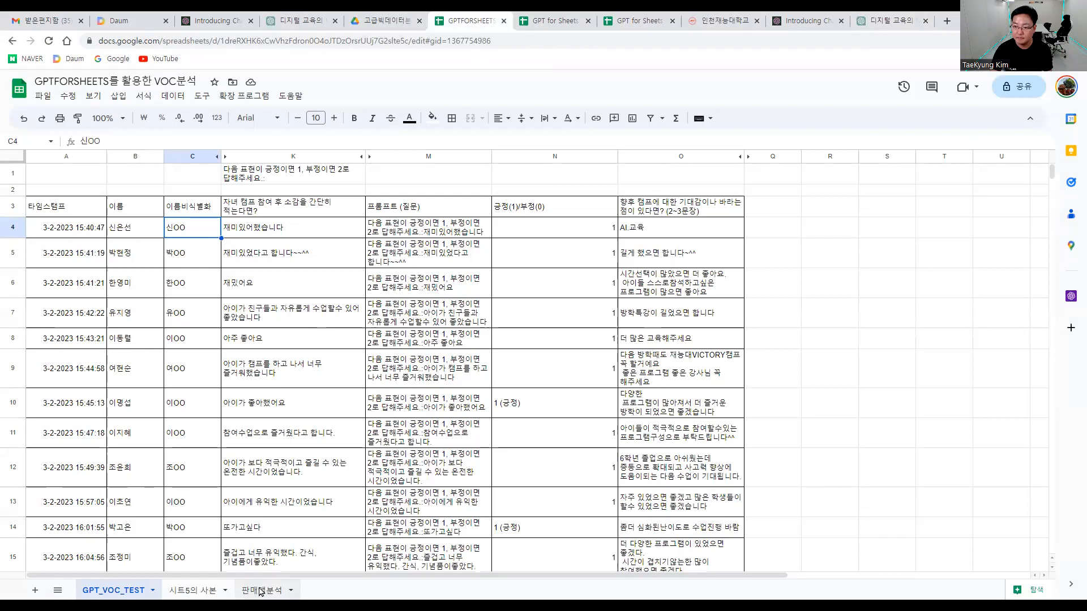
scroll(314, 534, "down", 4)
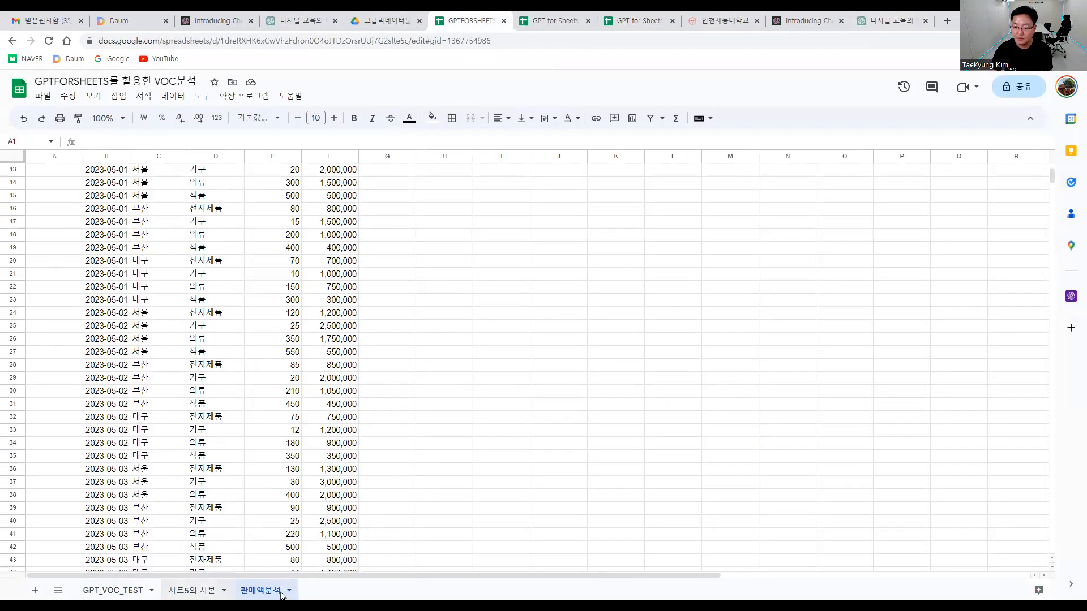
- Add a blank sheet to the spreadsheet and paste the copied sales table starting at cell B2
left_click(36, 591)
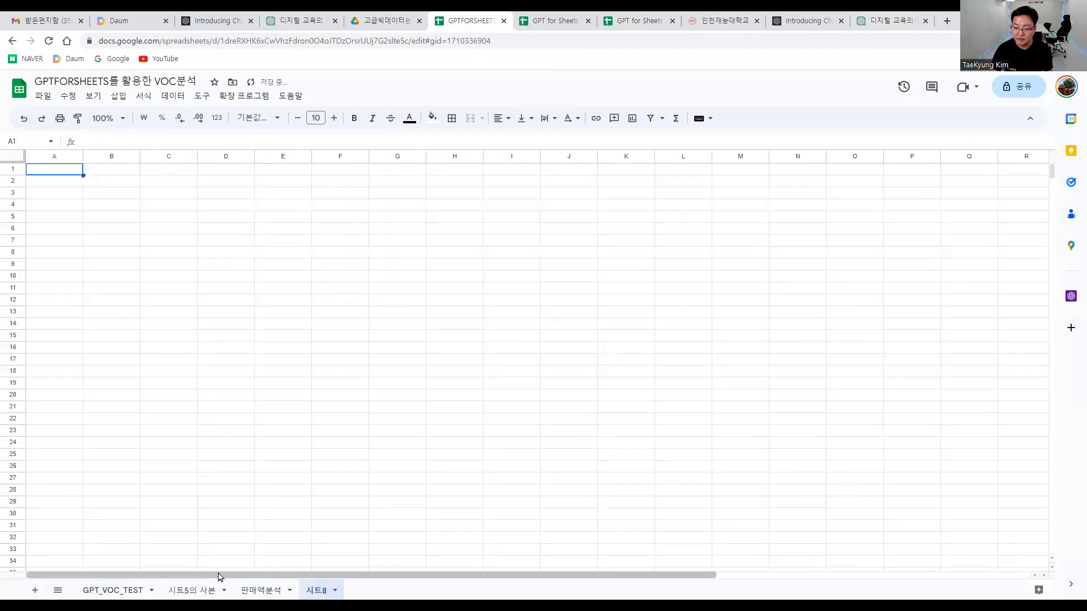
left_click(120, 185)
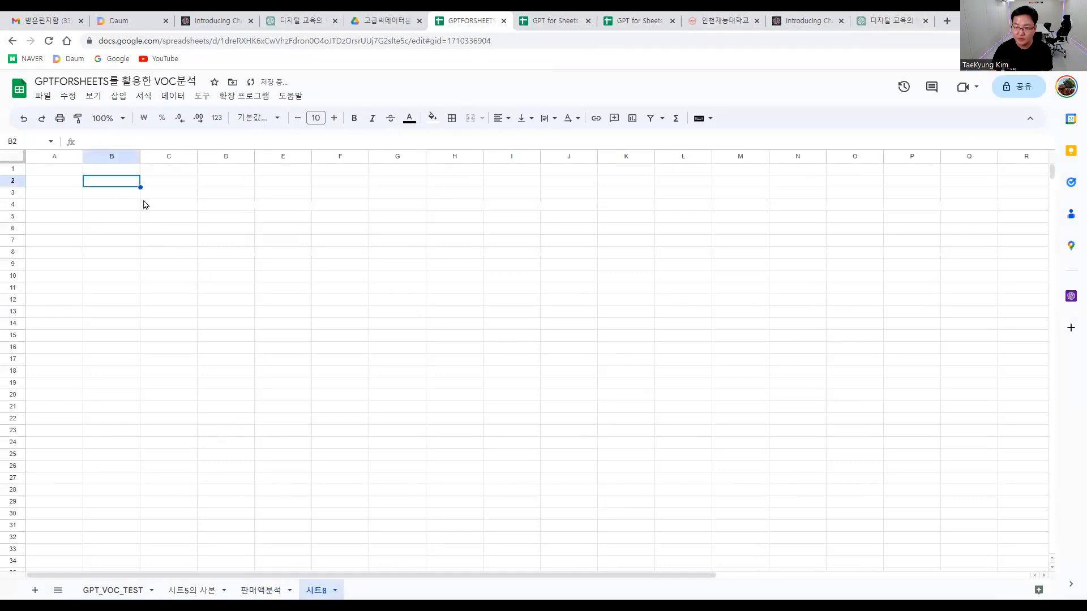
key("ctrl+v")
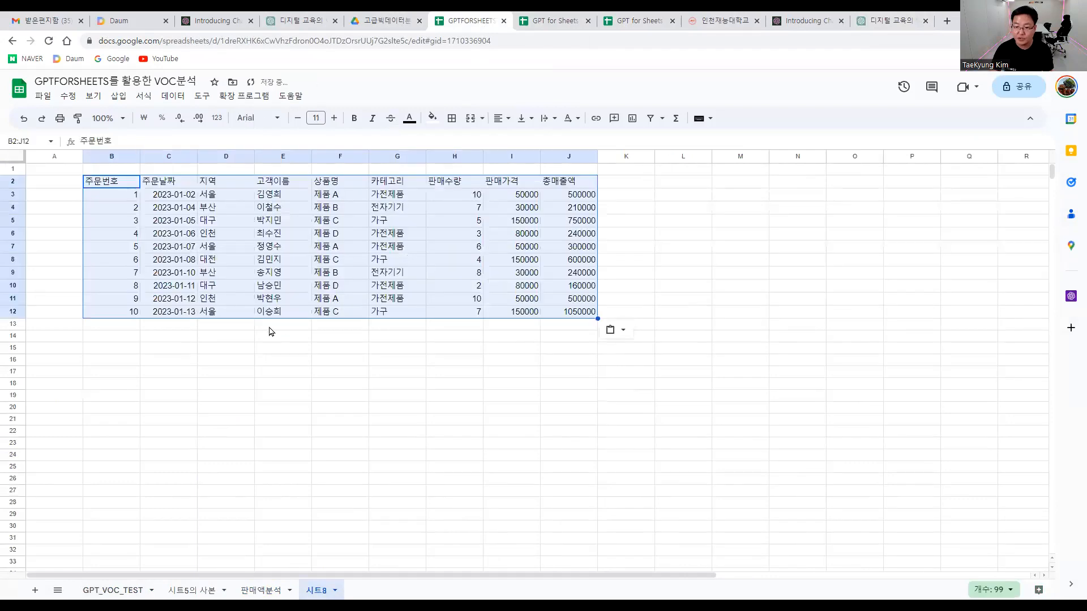
left_click(387, 398)
left_click_drag(114, 188, 572, 321)
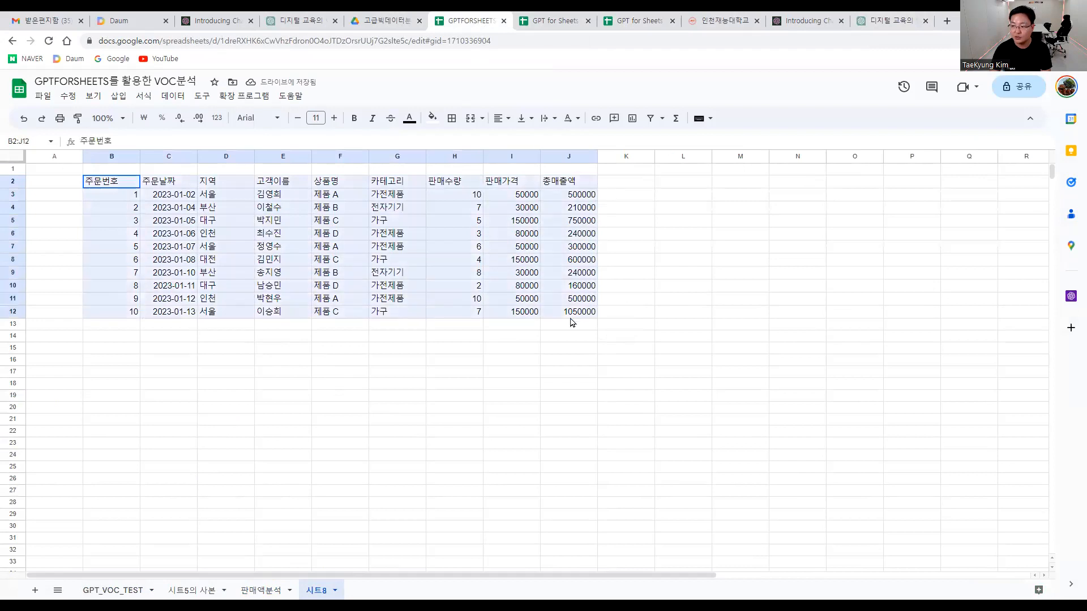
left_click_drag(571, 322, 571, 323)
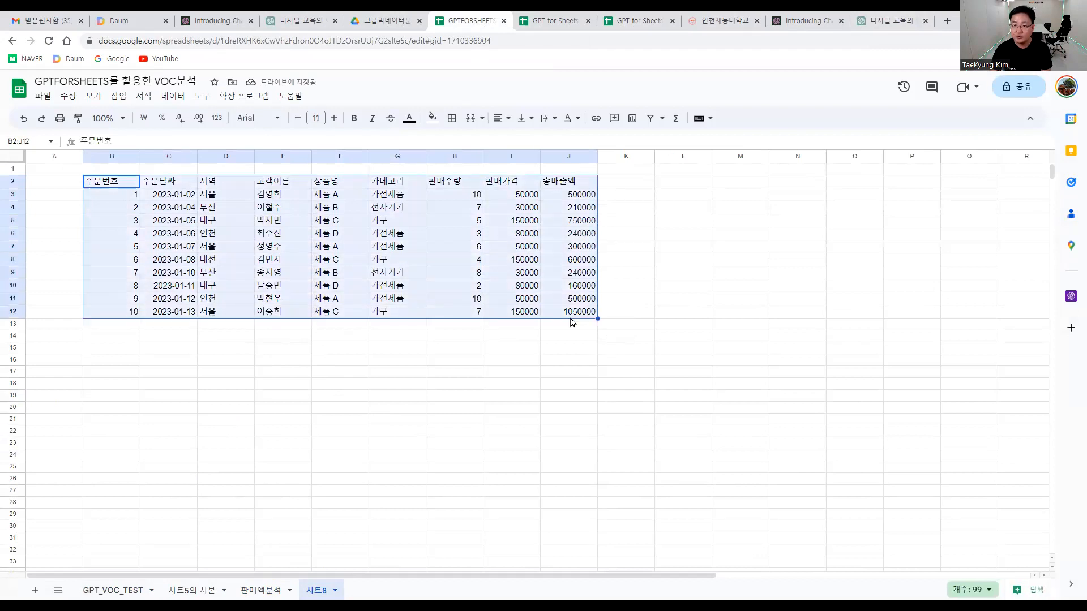
left_click(119, 96)
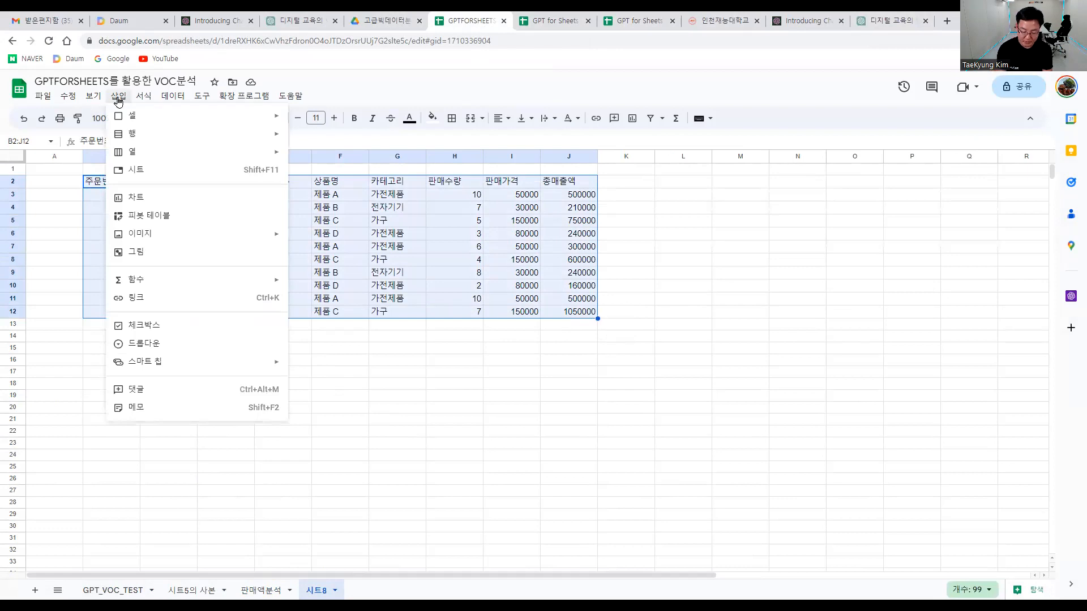
key("ctrl+w")
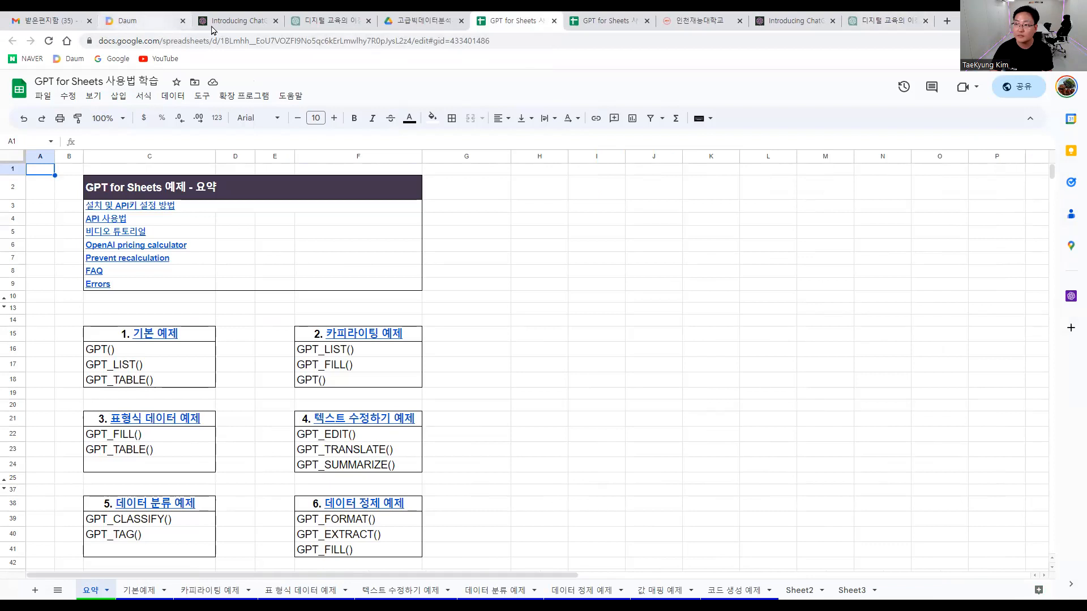
- Reopen GPTFORSHEETS를 활용한 VOC분석 from the Google Drive folder and go to its 시트8 sheet
left_click(426, 25)
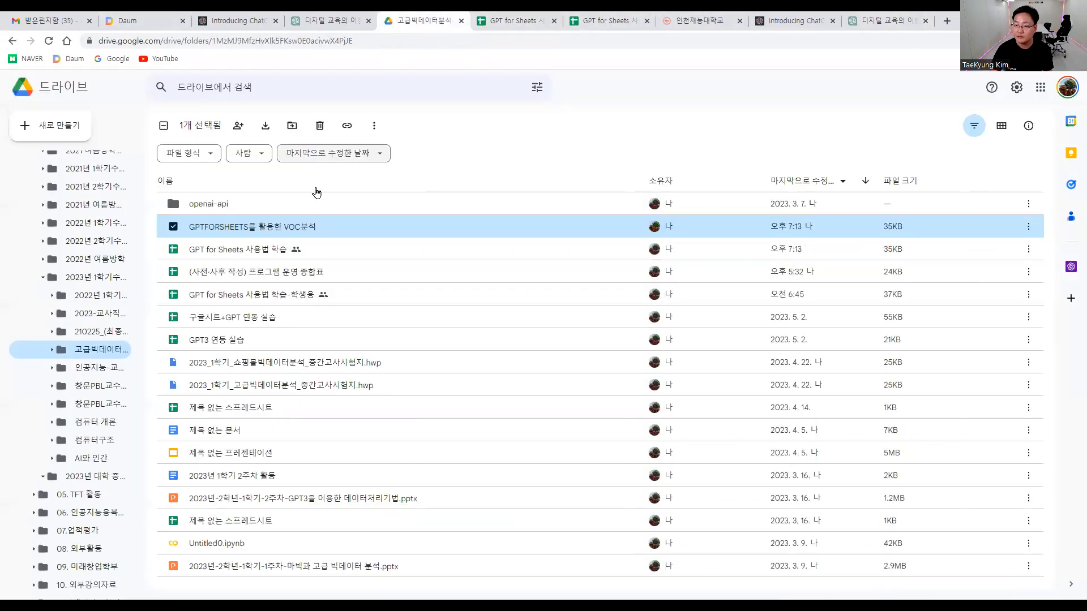
double_click(291, 227)
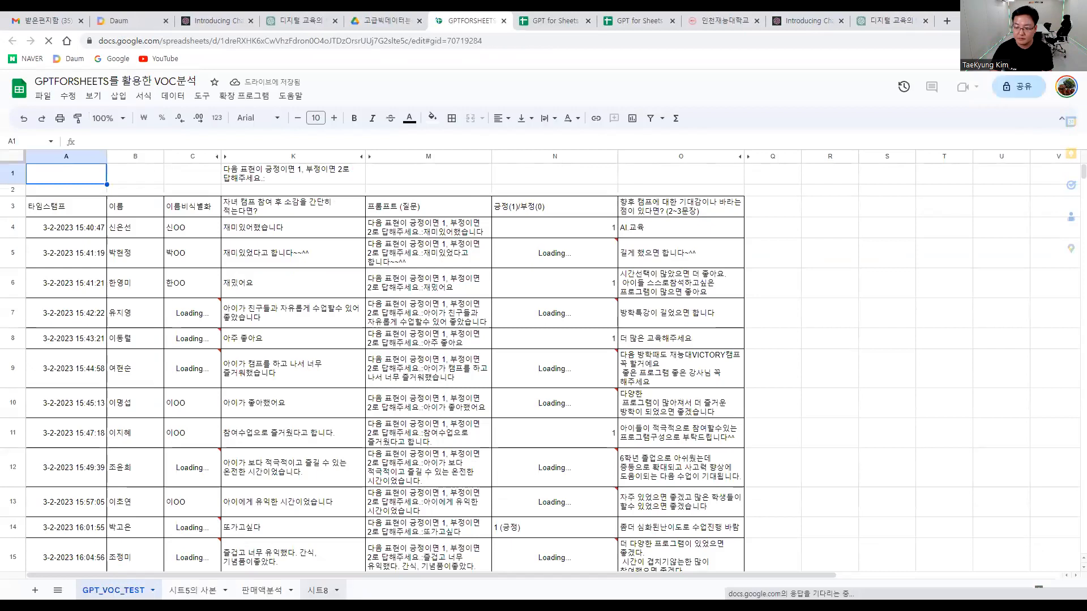
left_click(316, 590)
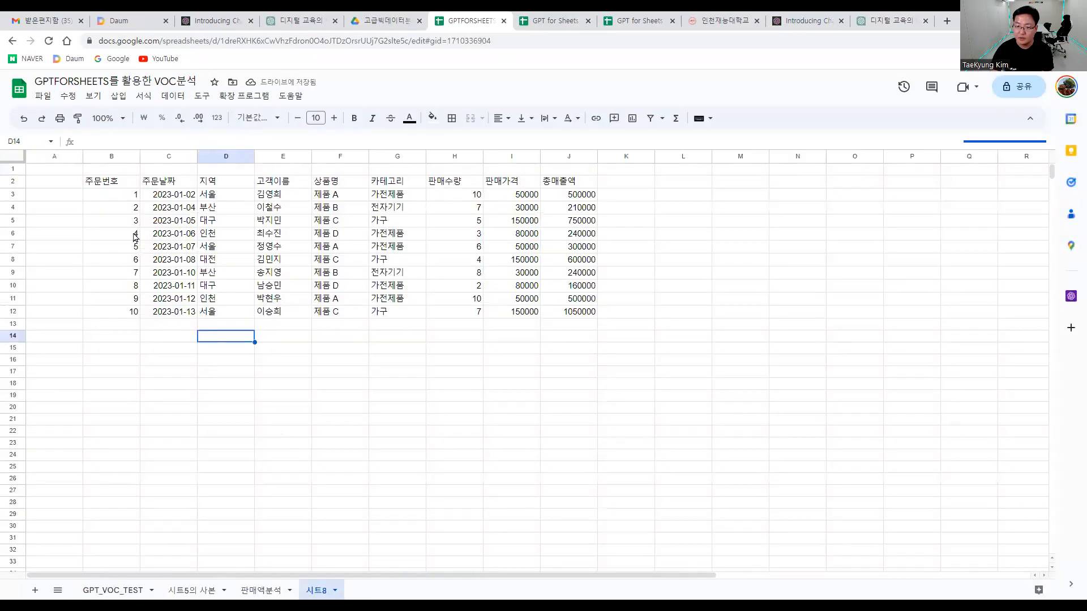
- Start inserting a pivot table based on the sales table in 시트8
left_click(112, 198)
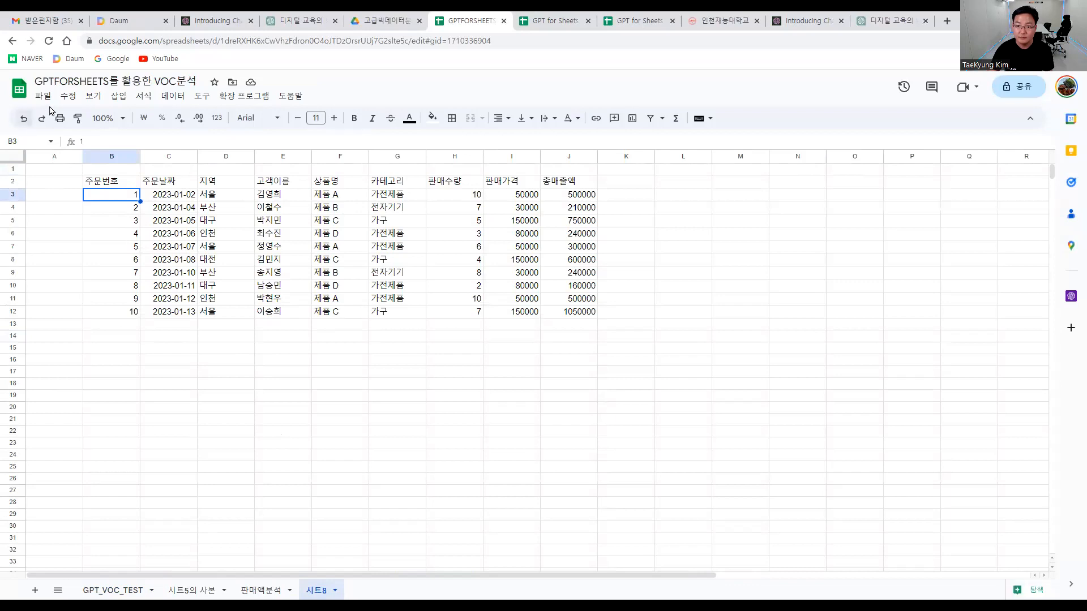
left_click(116, 99)
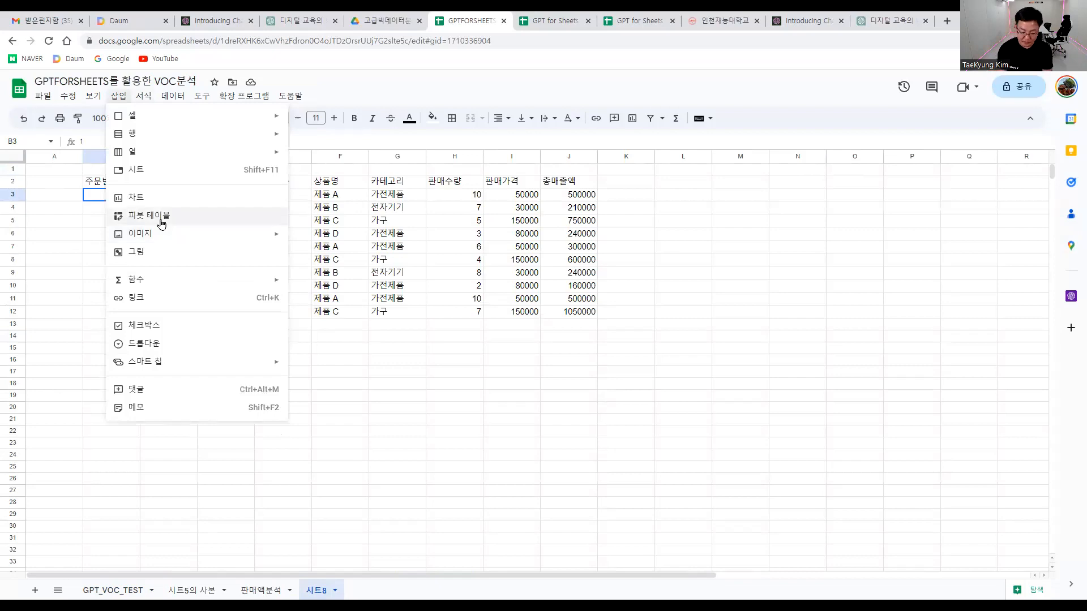
left_click(161, 218)
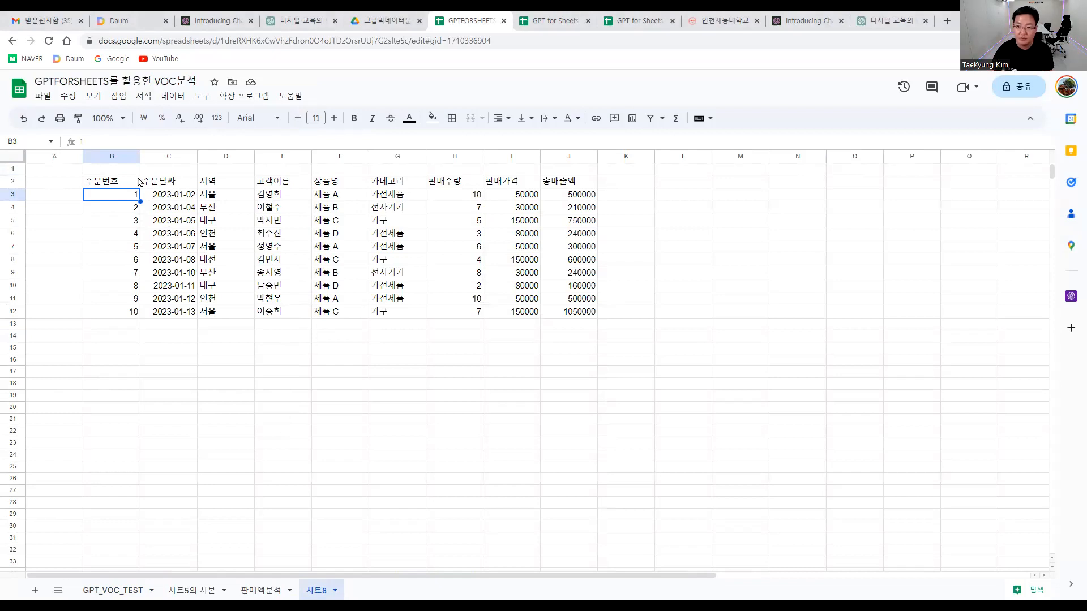
left_click(143, 97)
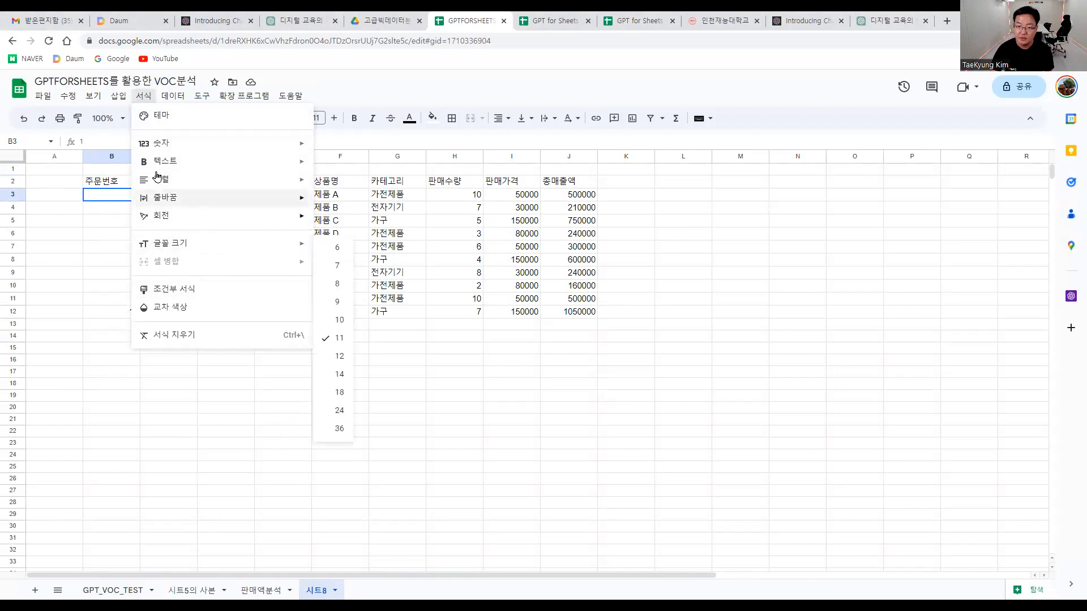
left_click(118, 97)
left_click(120, 99)
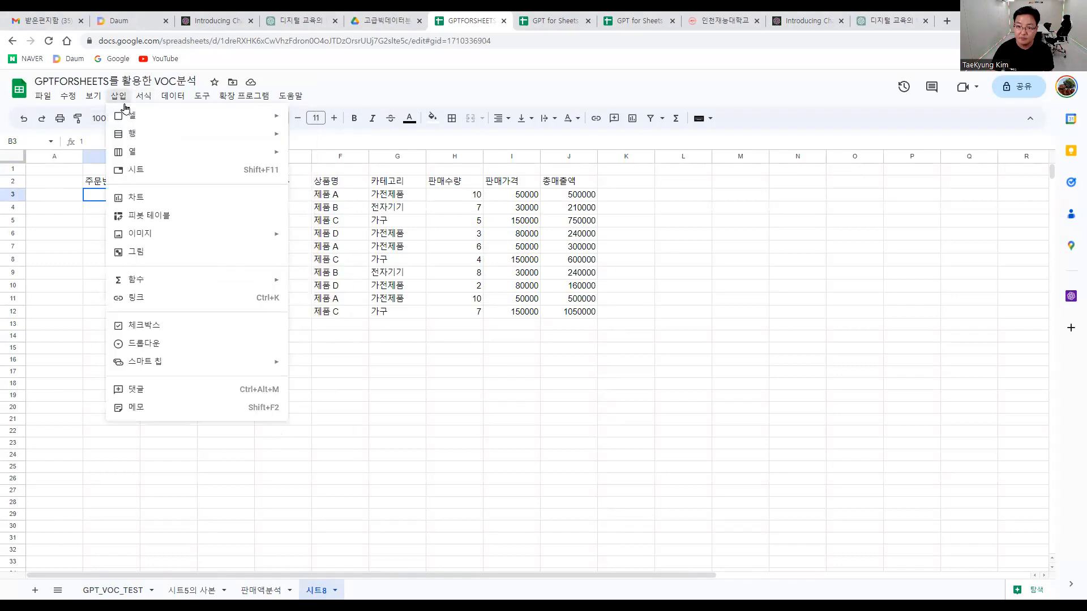
left_click(176, 224)
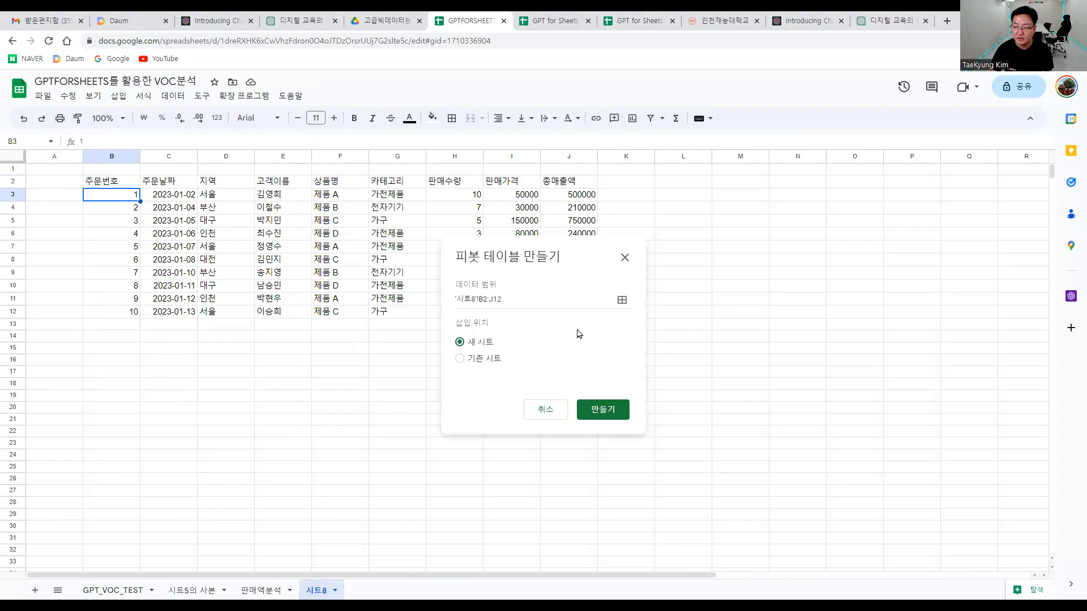
- Try setting the pivot table's data range, first to B2:J12 and then to cell B15
left_click(622, 300)
left_click(129, 184)
left_click_drag(135, 195, 566, 311)
left_click_drag(558, 269, 723, 271)
left_click(779, 466)
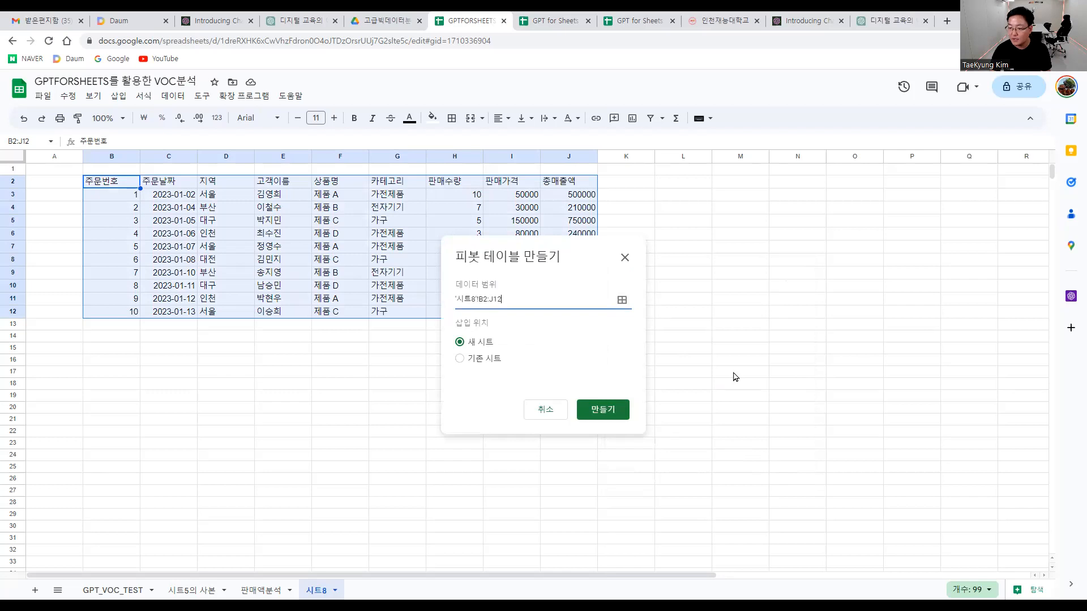
left_click(113, 352)
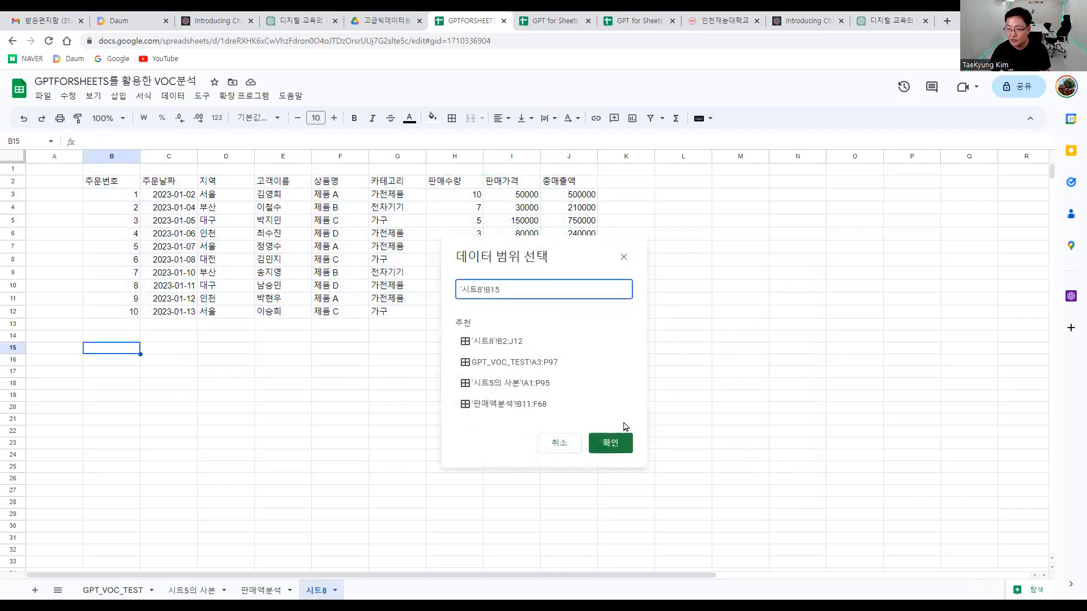
left_click(611, 444)
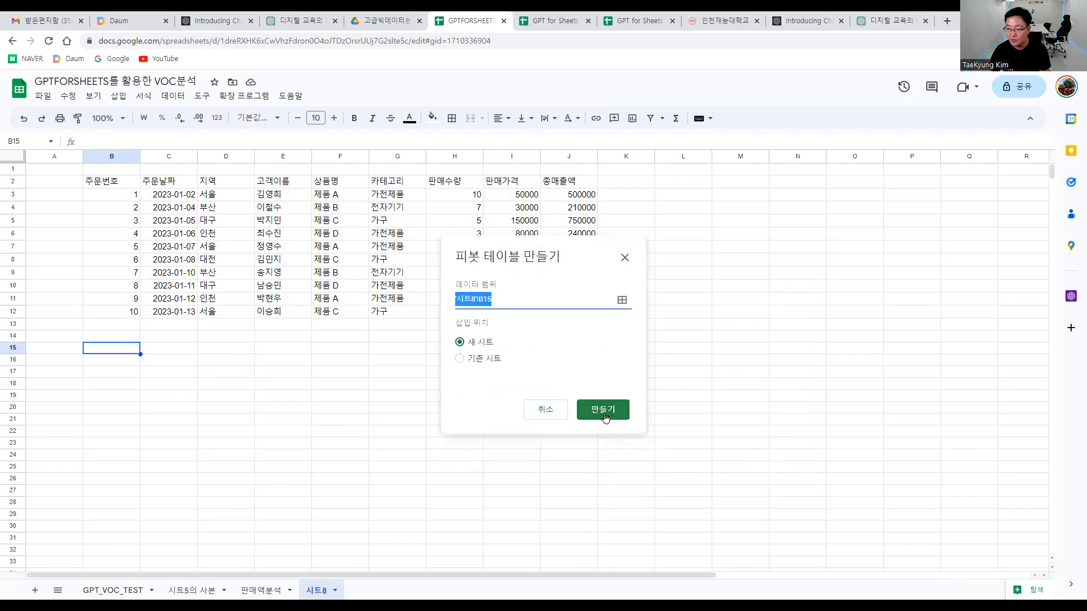
left_click(603, 417)
- Create the pivot table on the existing sheet at '시트8'!B15, using '시트8'!B2:J12 as its data range
left_click(475, 362)
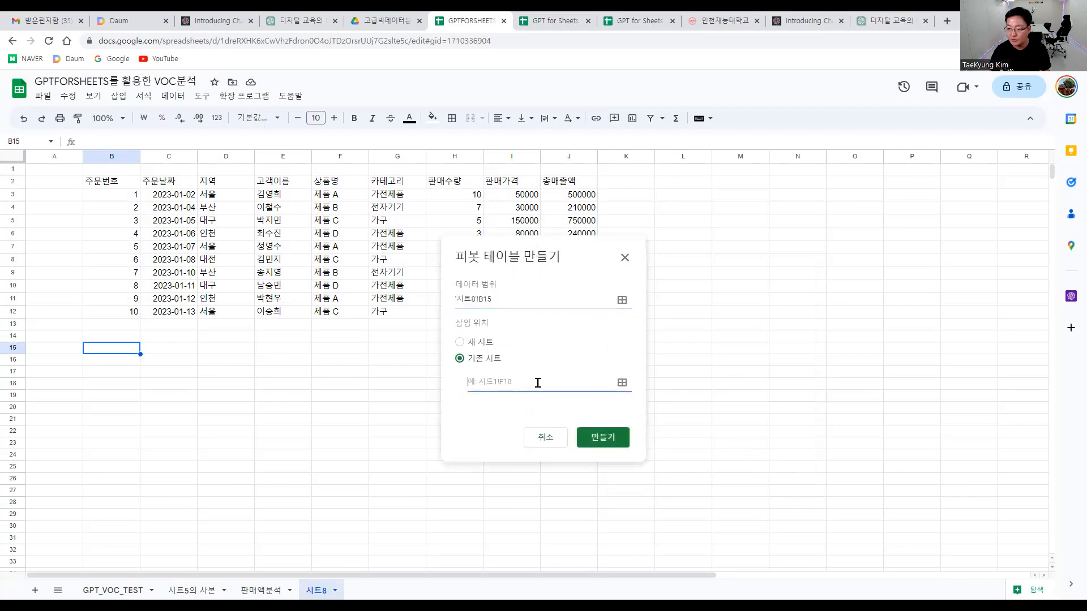
left_click(621, 383)
left_click(134, 352)
left_click(623, 334)
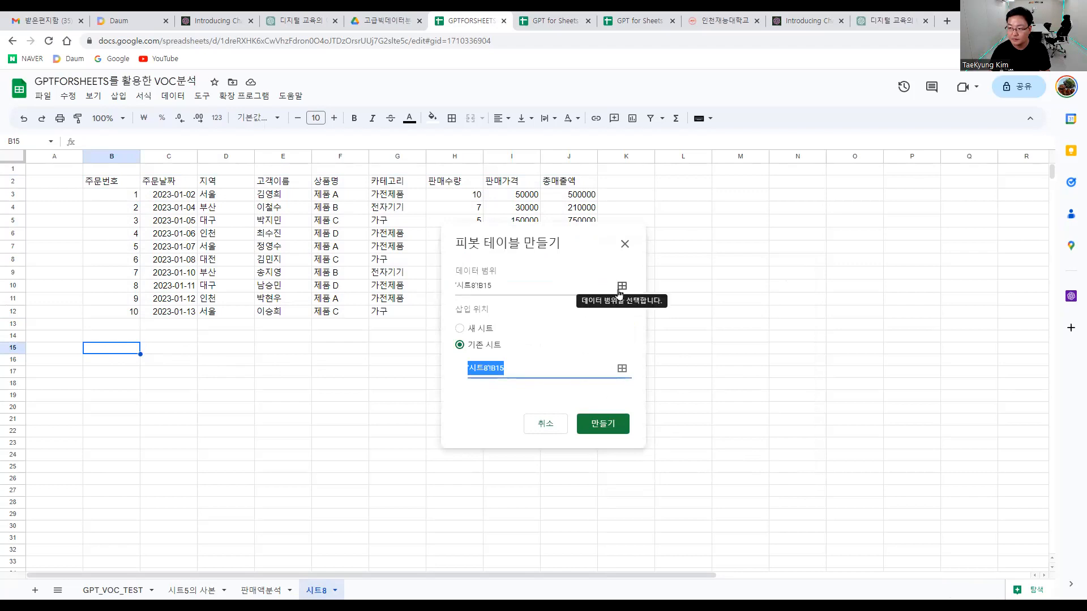
left_click(621, 287)
left_click_drag(113, 181, 562, 318)
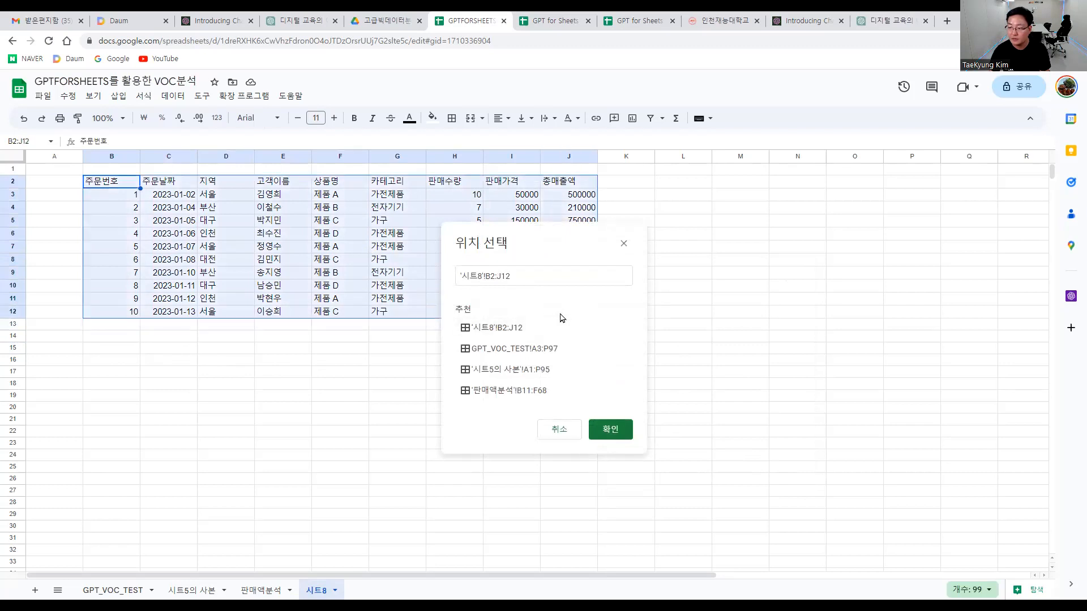
left_click(619, 431)
left_click(614, 430)
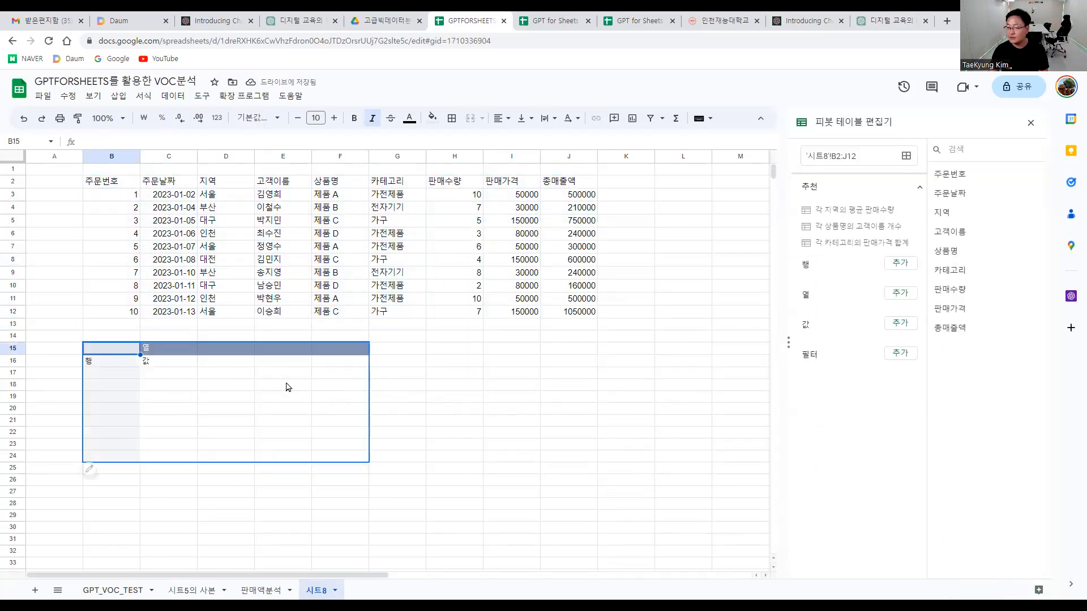
- Set up the pivot table with 지역 as rows, 카테고리 as columns and the SUM of 총매출액 as values
left_click(900, 264)
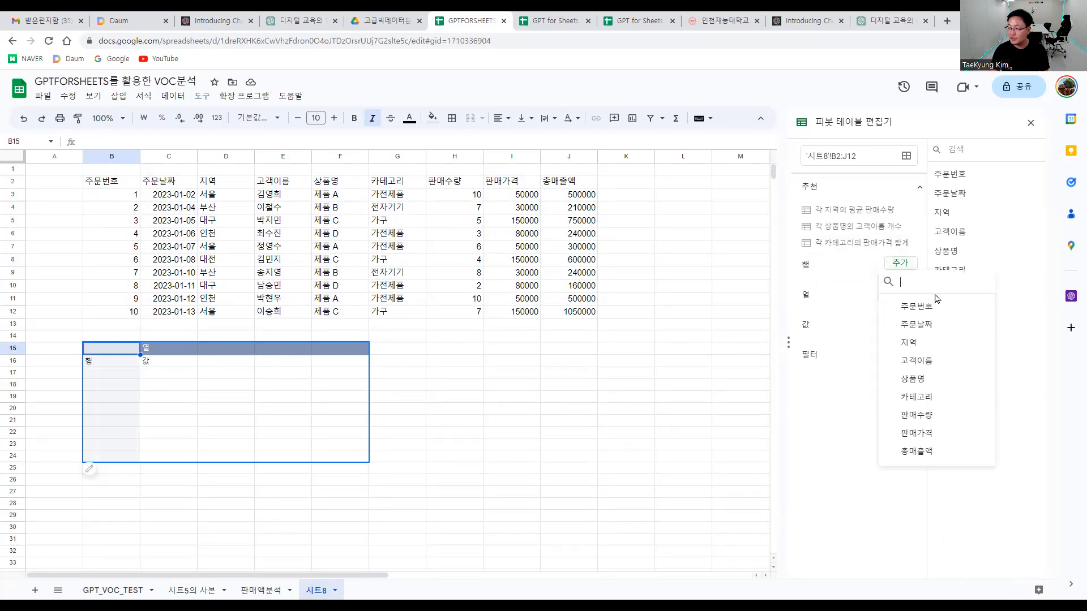
left_click(929, 343)
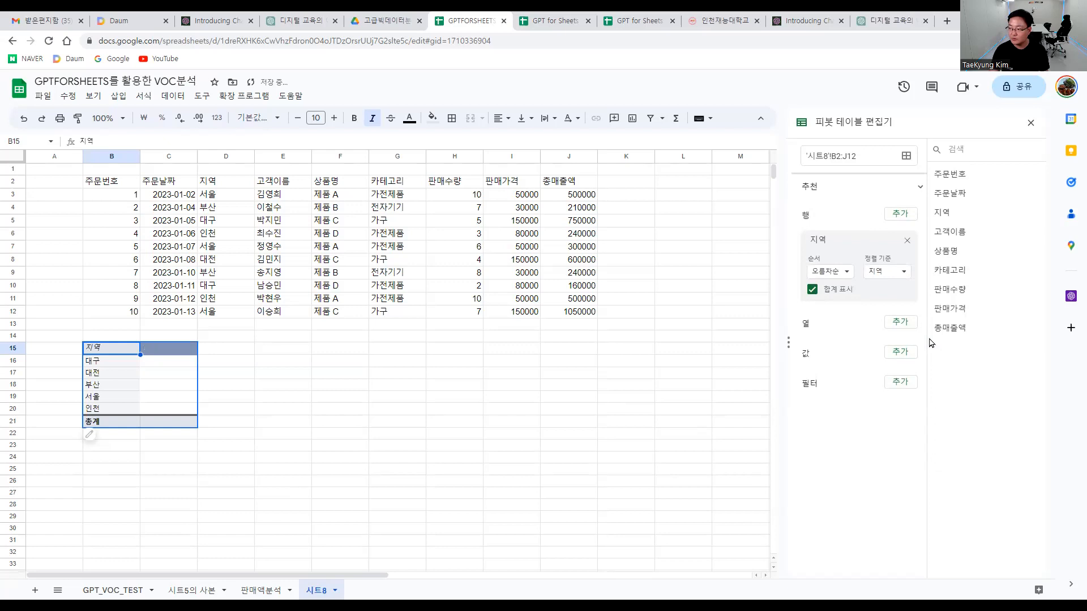
left_click(900, 322)
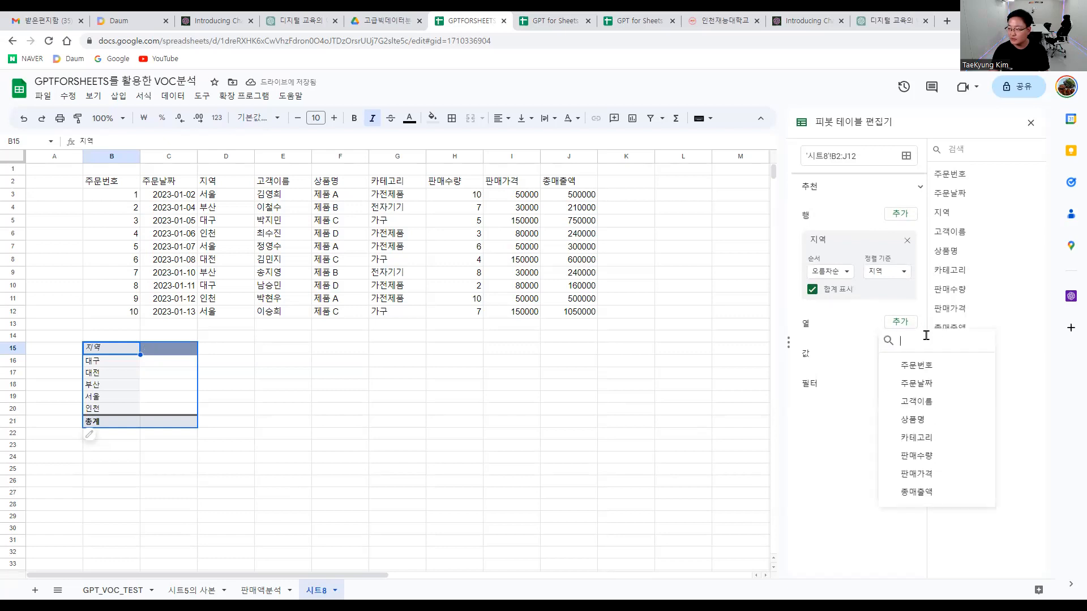
left_click(935, 439)
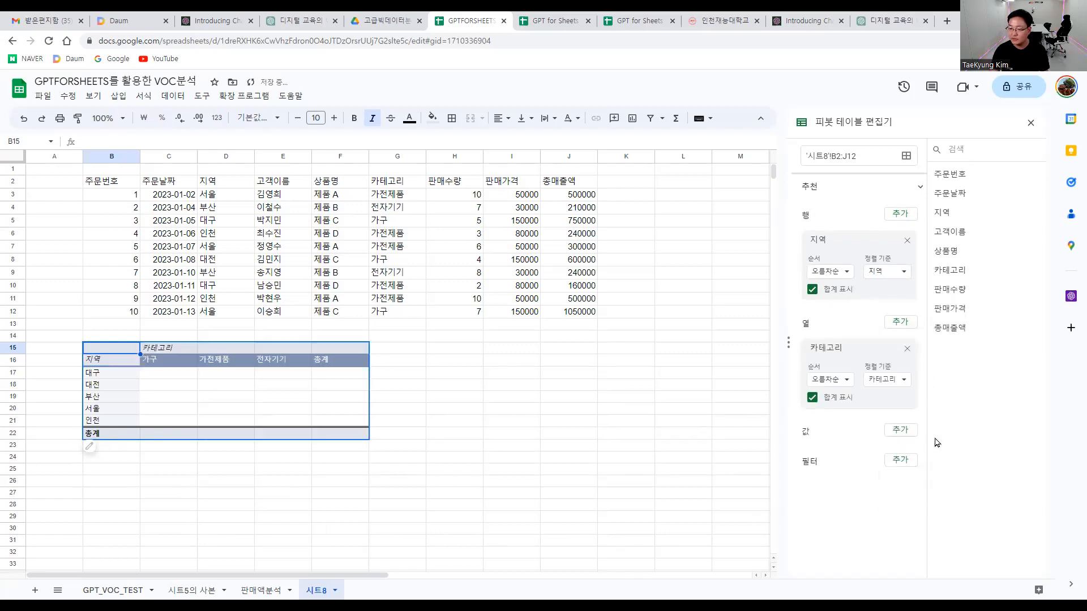
left_click(900, 433)
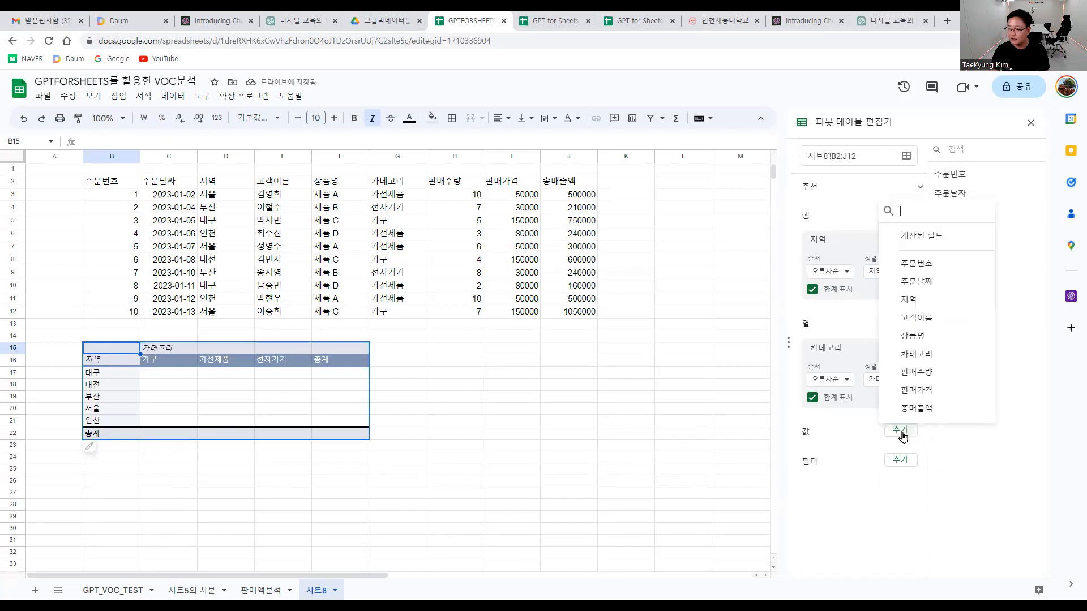
left_click(916, 408)
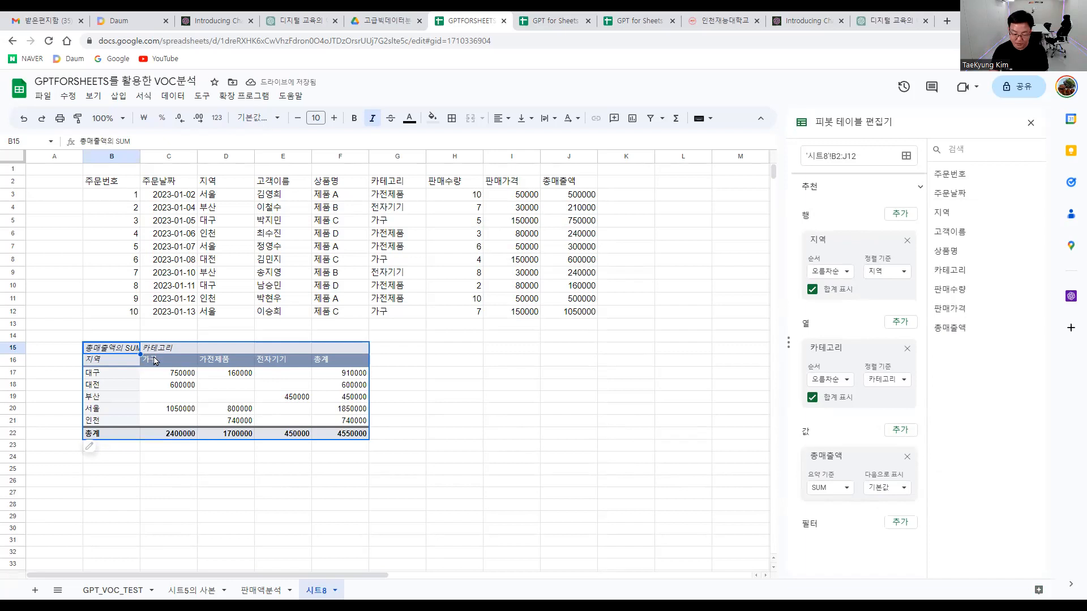
left_click(401, 349)
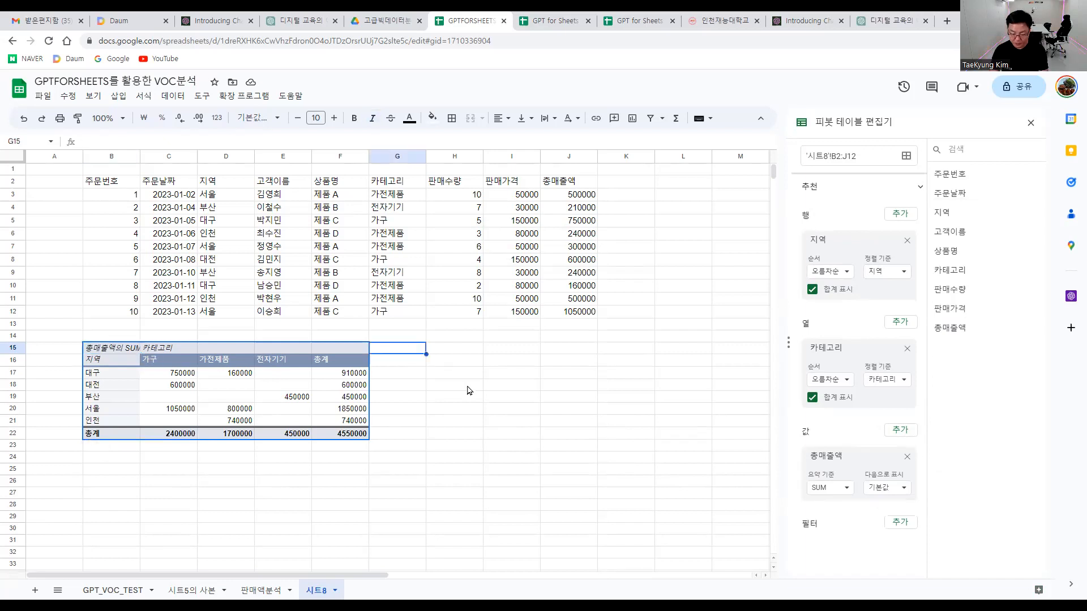
key("ctrl+v")
key("ctrl+z")
left_click(405, 421)
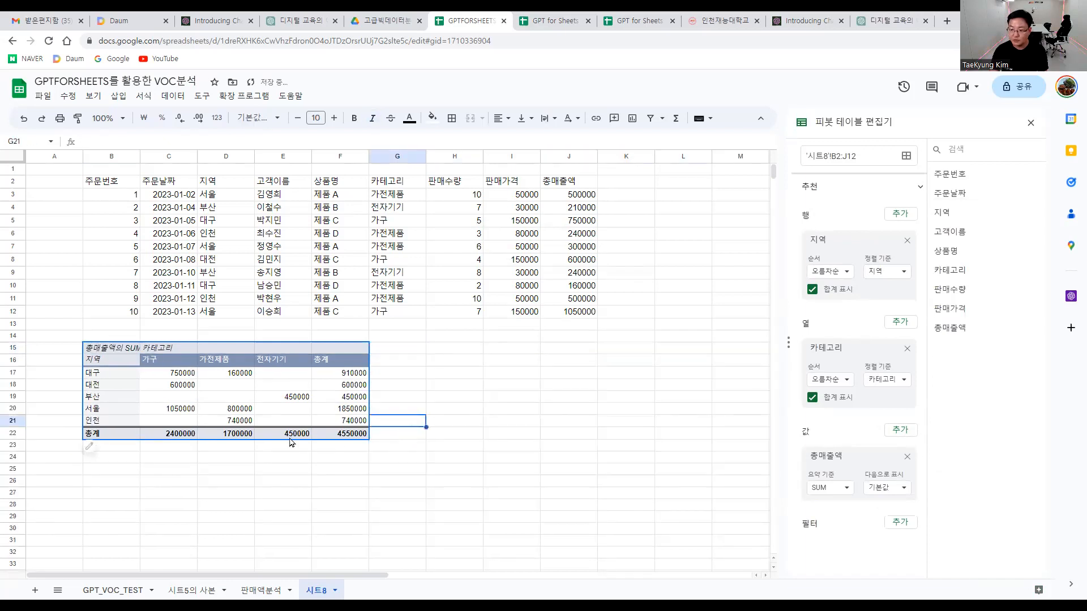
left_click(200, 459)
left_click(168, 461)
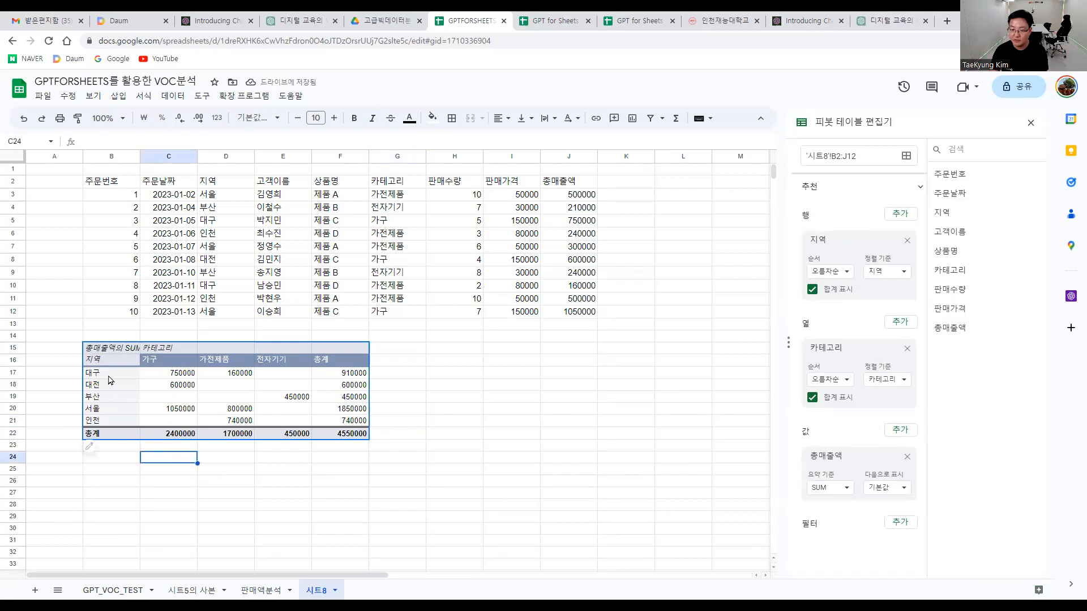
- Insert a chart from the pivot table range B16:F21
left_click(111, 379)
left_click_drag(119, 363, 372, 429)
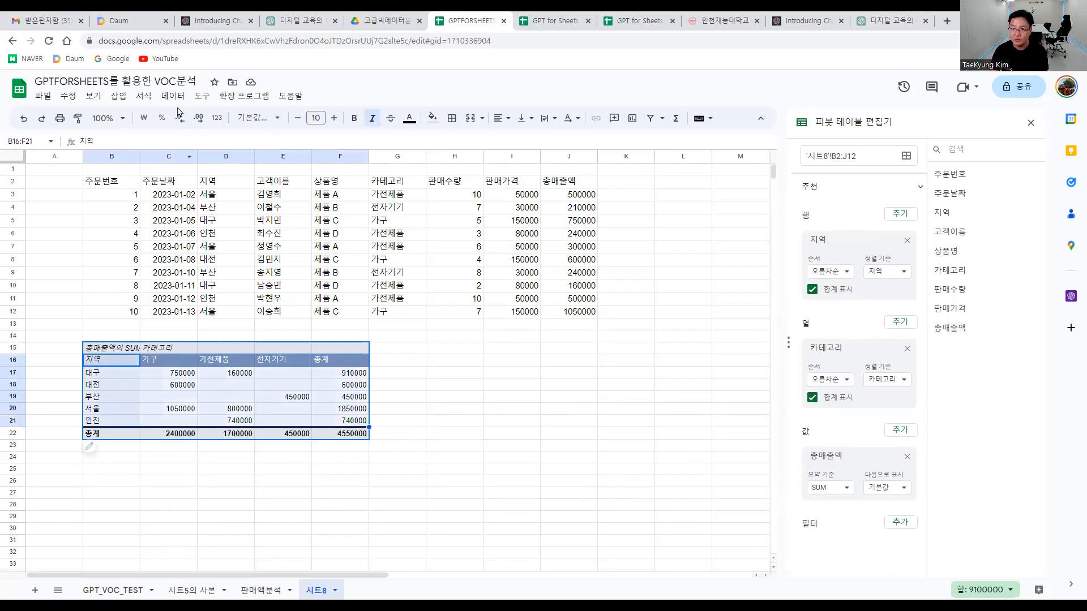
left_click(116, 97)
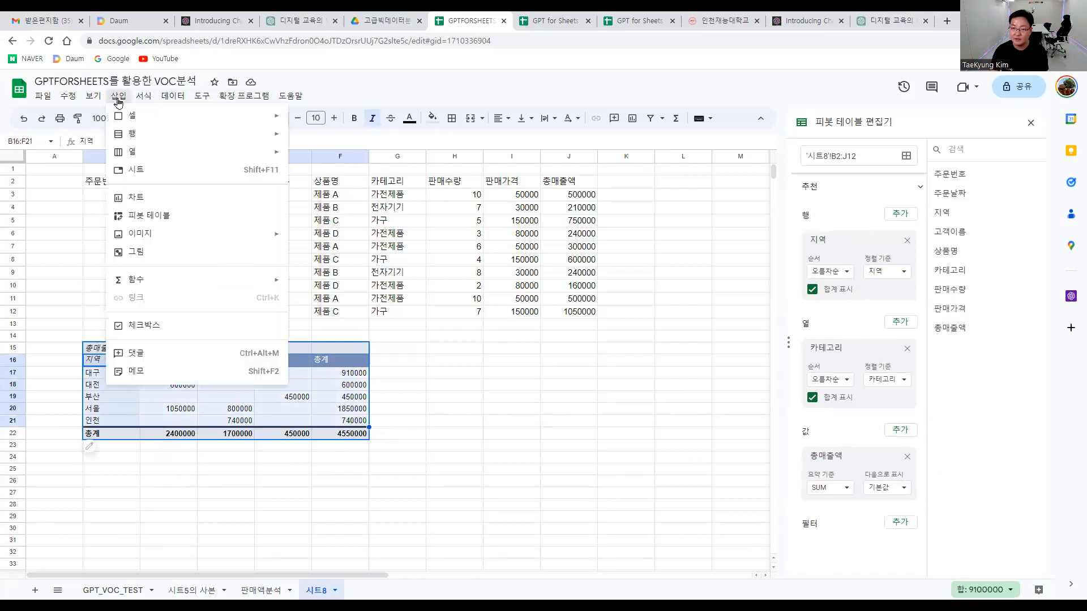
left_click(164, 202)
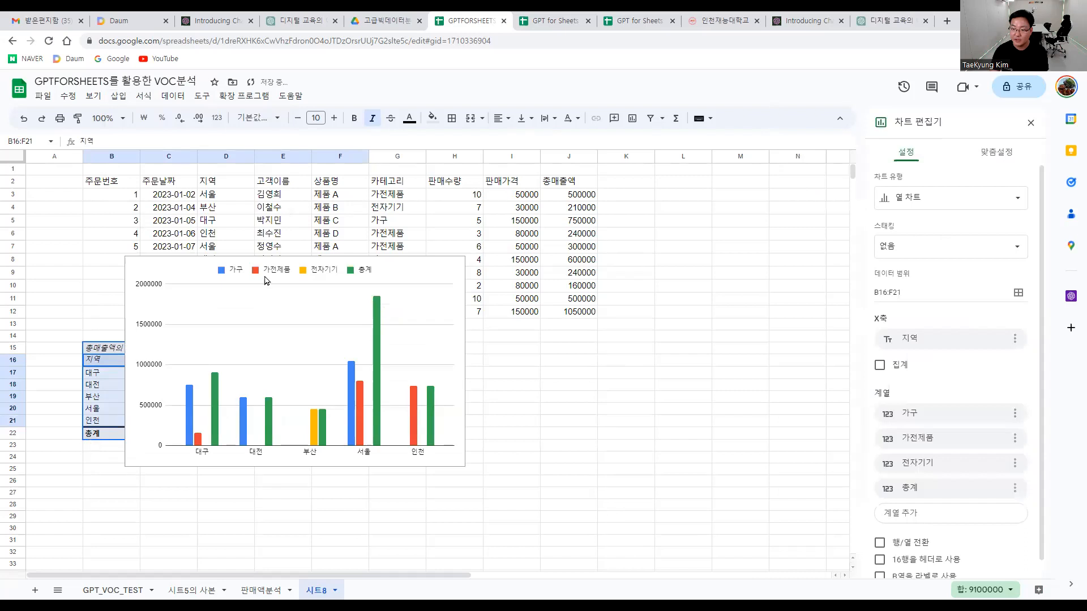
- Move the column chart off the tables into the empty area beside the pivot table, starting around G15, and make it smaller
left_click(420, 339)
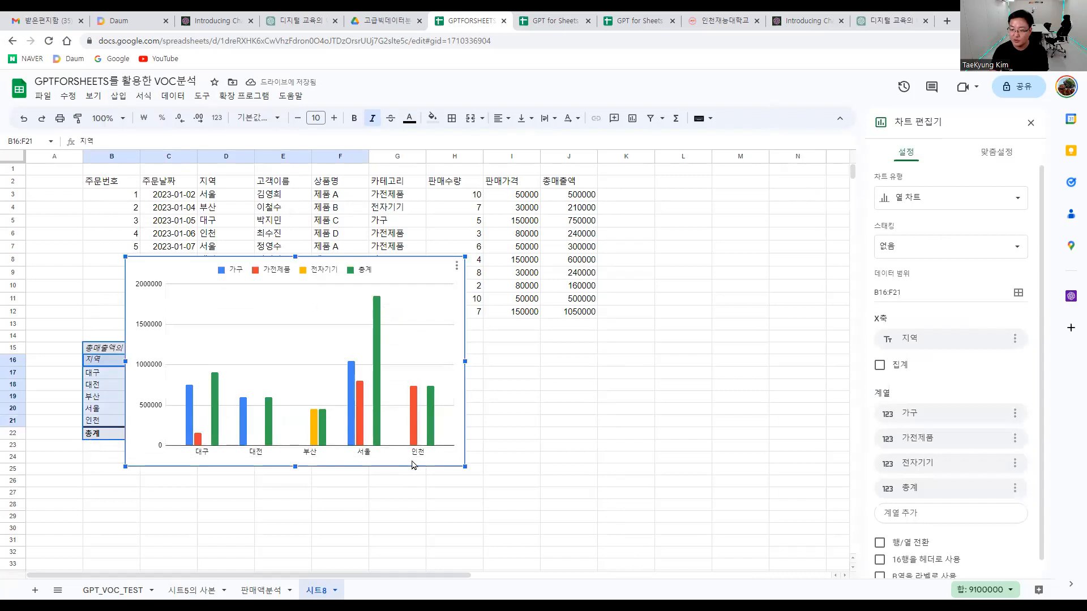
left_click(404, 445)
left_click_drag(438, 459, 666, 510)
left_click(697, 509)
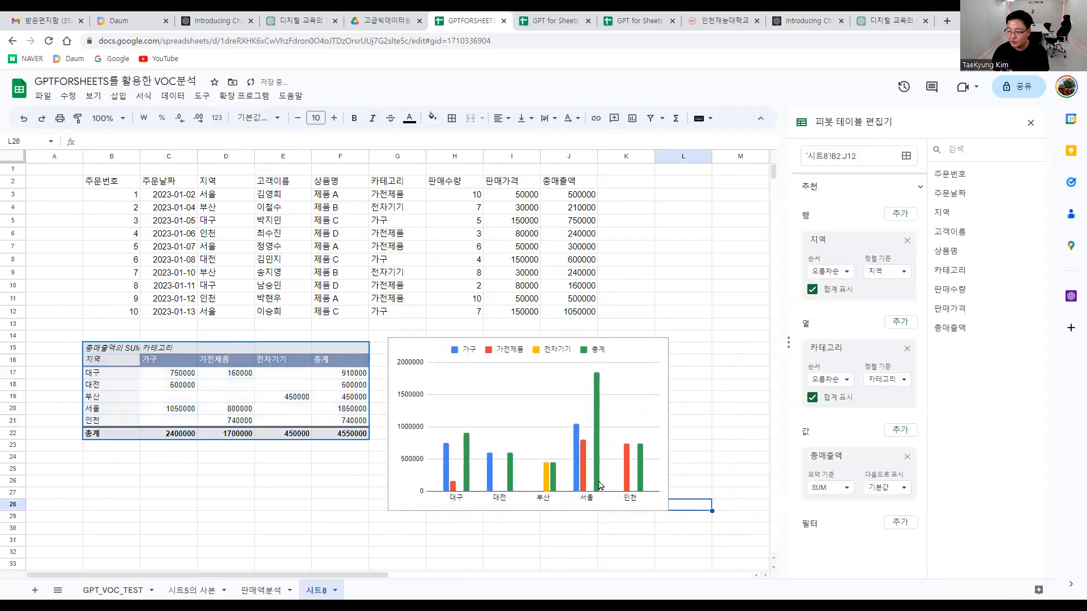
- Shrink the column chart further so it covers about G15 to J25 beside the pivot table
left_click(550, 493)
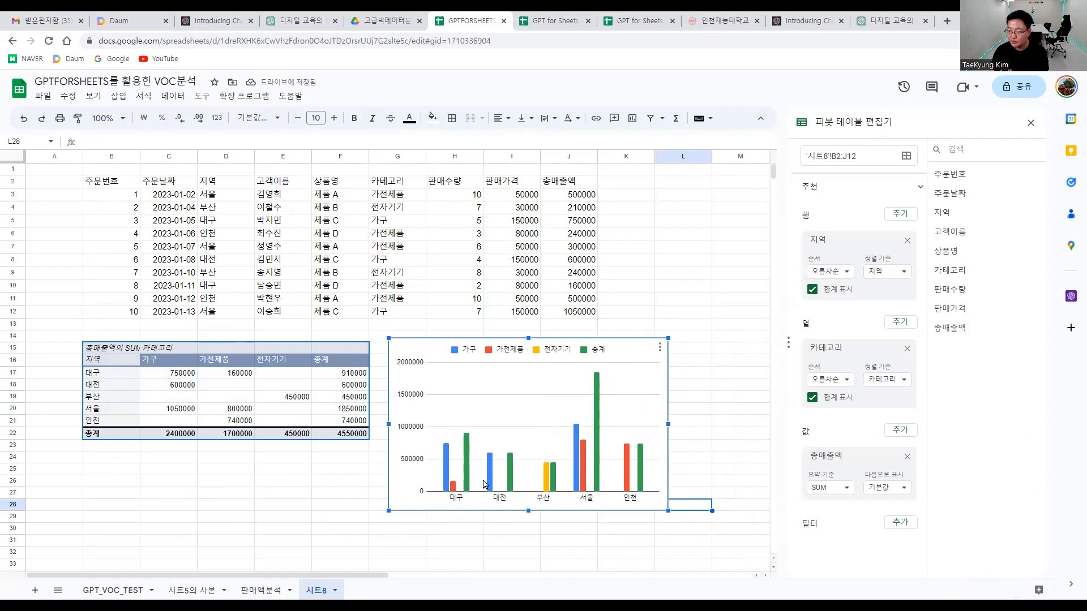
left_click(289, 480)
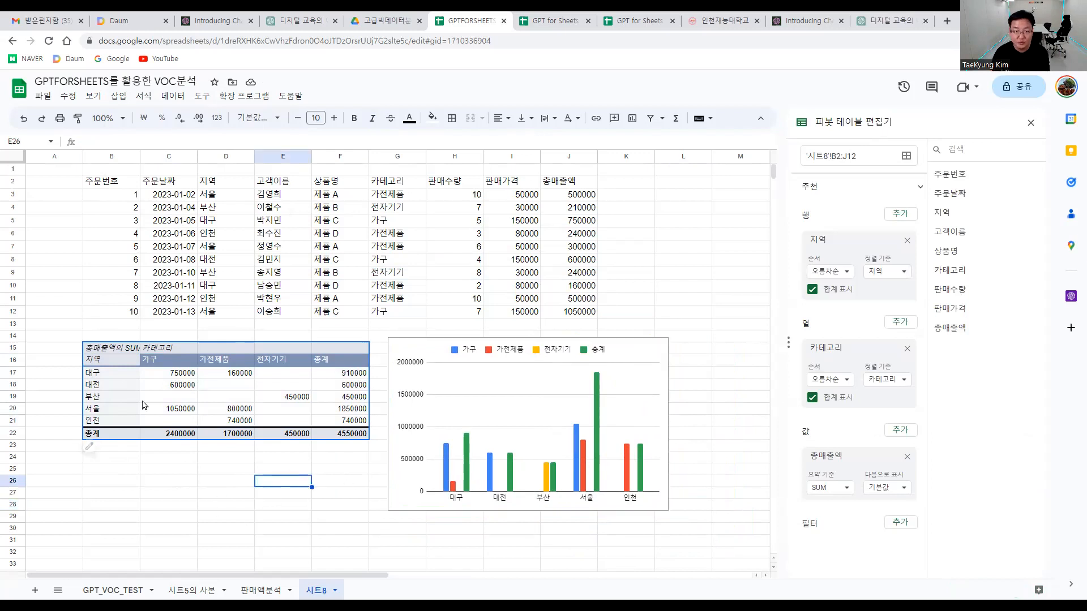
left_click(180, 470)
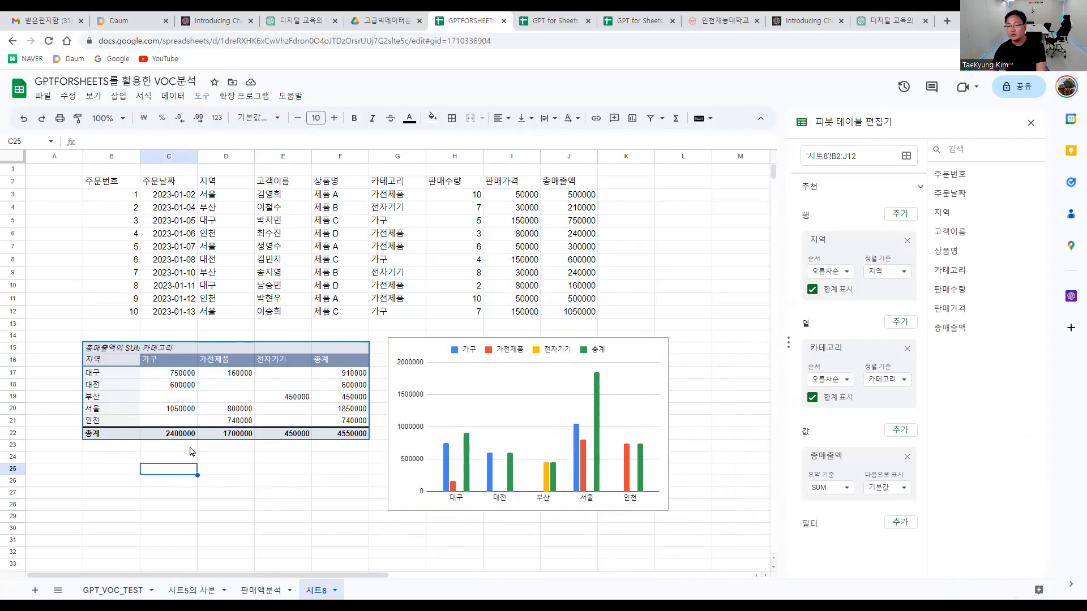
left_click(406, 486)
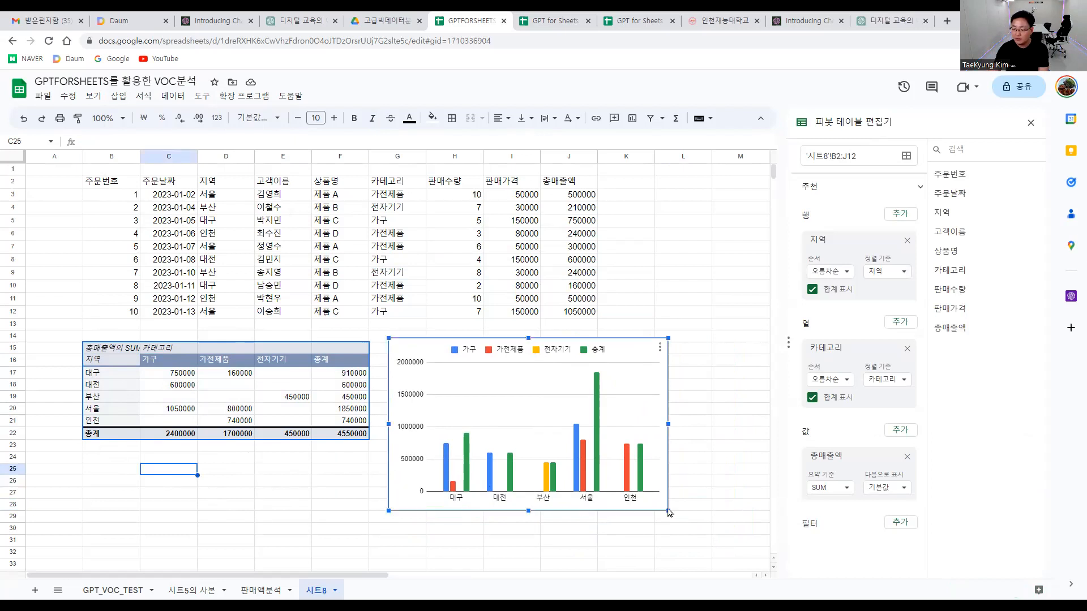
left_click_drag(669, 512, 614, 477)
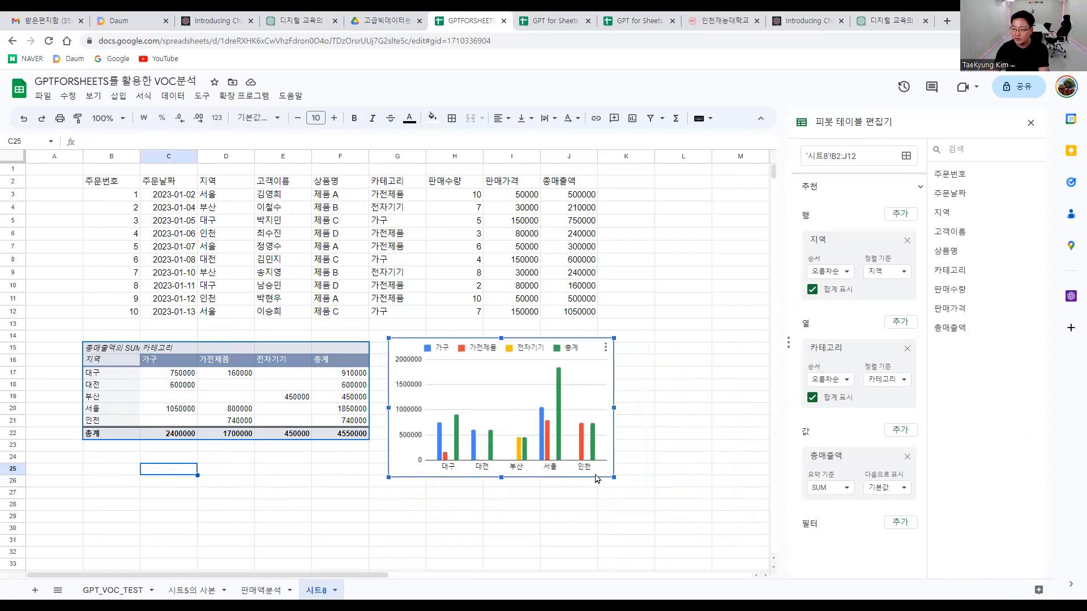
left_click(552, 498)
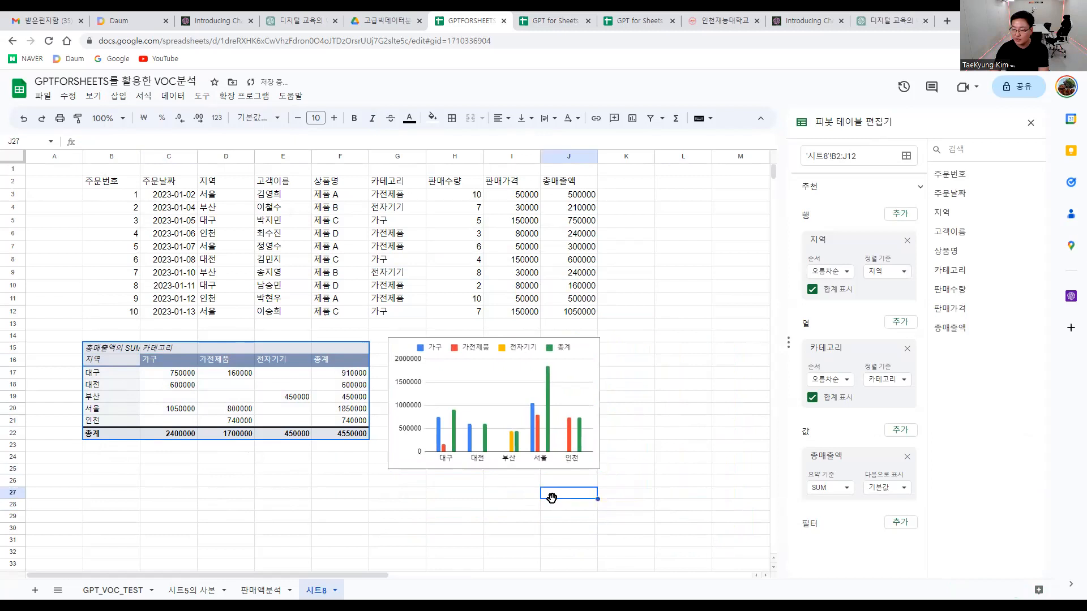
left_click(173, 375)
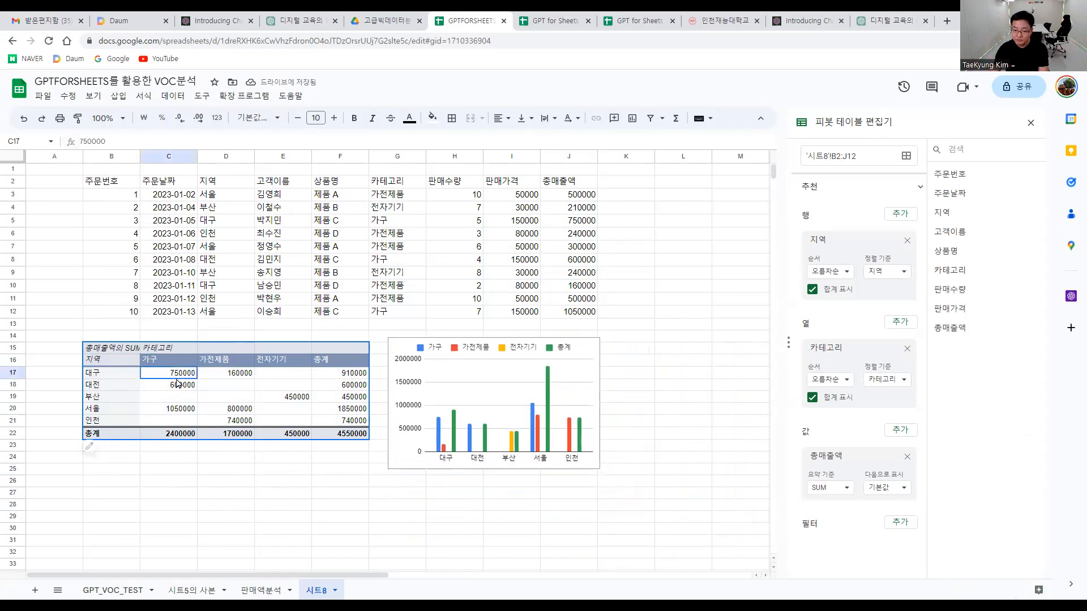
left_click_drag(126, 183, 574, 315)
left_click(239, 496)
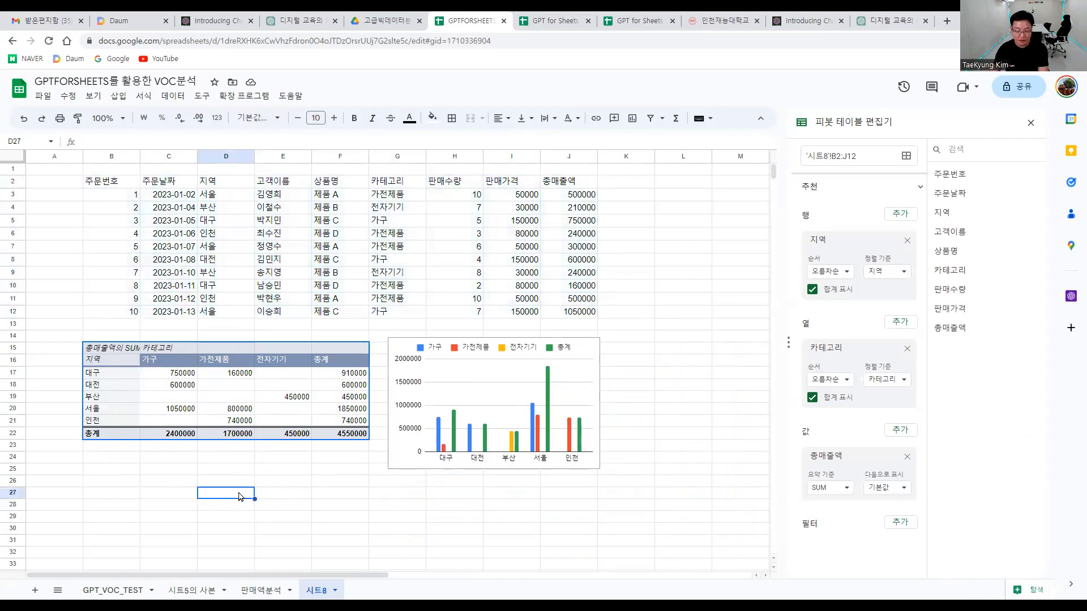
- Nudge the column chart closer to the pivot table and slightly down, and widen column B slightly
left_click(290, 497)
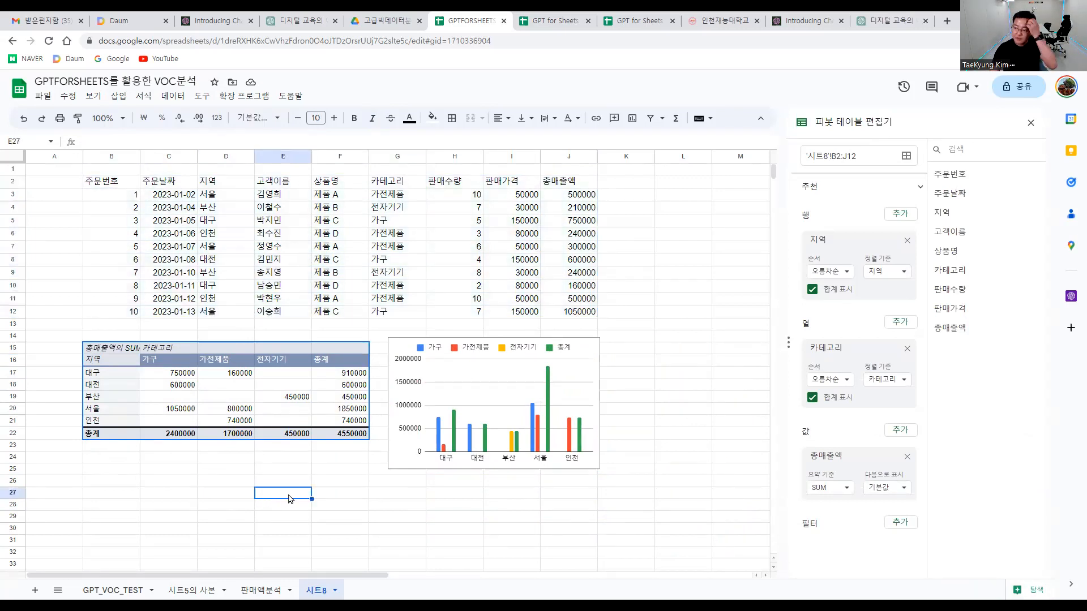
left_click(402, 457)
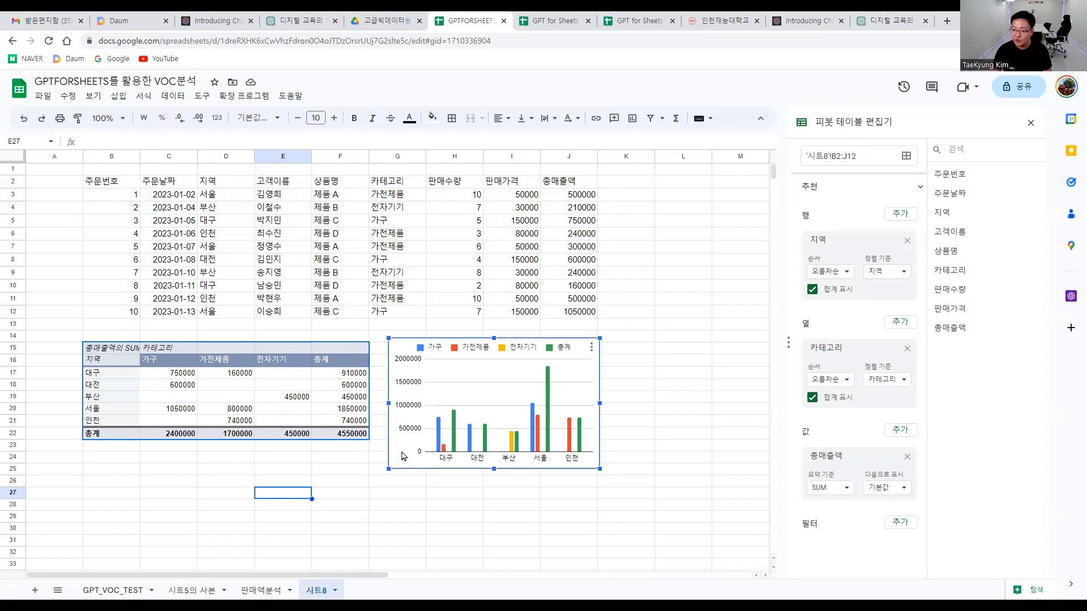
left_click_drag(403, 456, 394, 458)
left_click(167, 494)
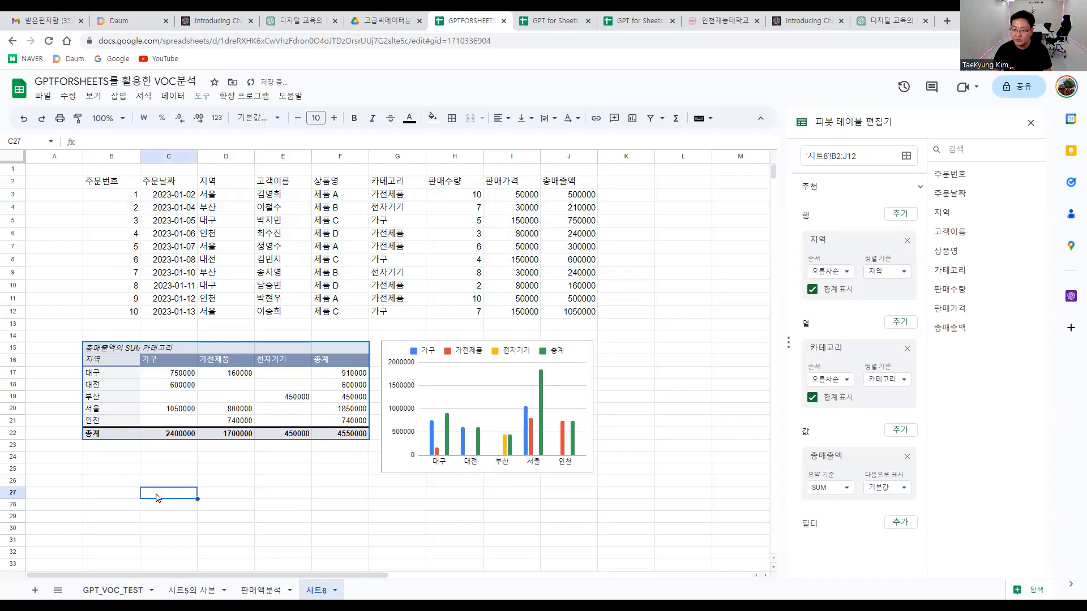
left_click_drag(140, 157, 144, 157)
left_click(396, 505)
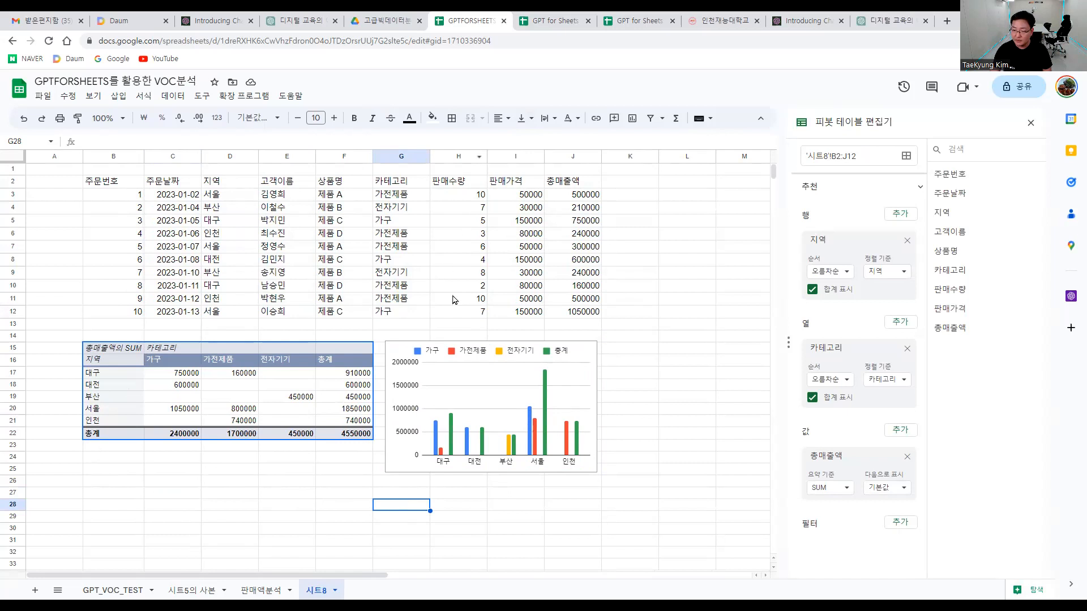
- Open the (사전-사후 작성) 프로그램 운영 종합표 spreadsheet from the Drive folder and go to its 원본 sheet
left_click(387, 21)
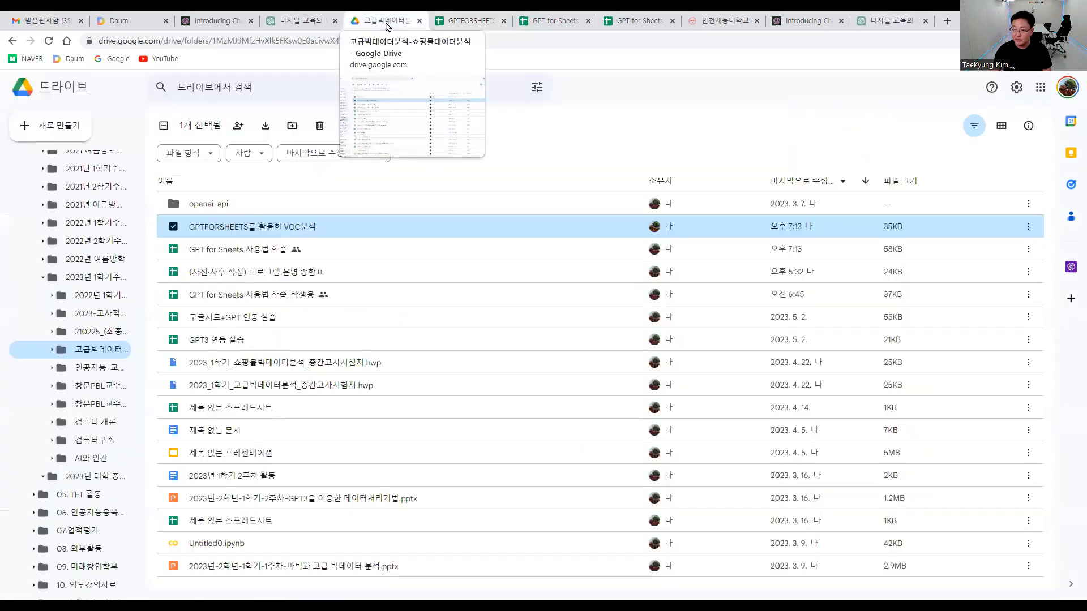
double_click(311, 273)
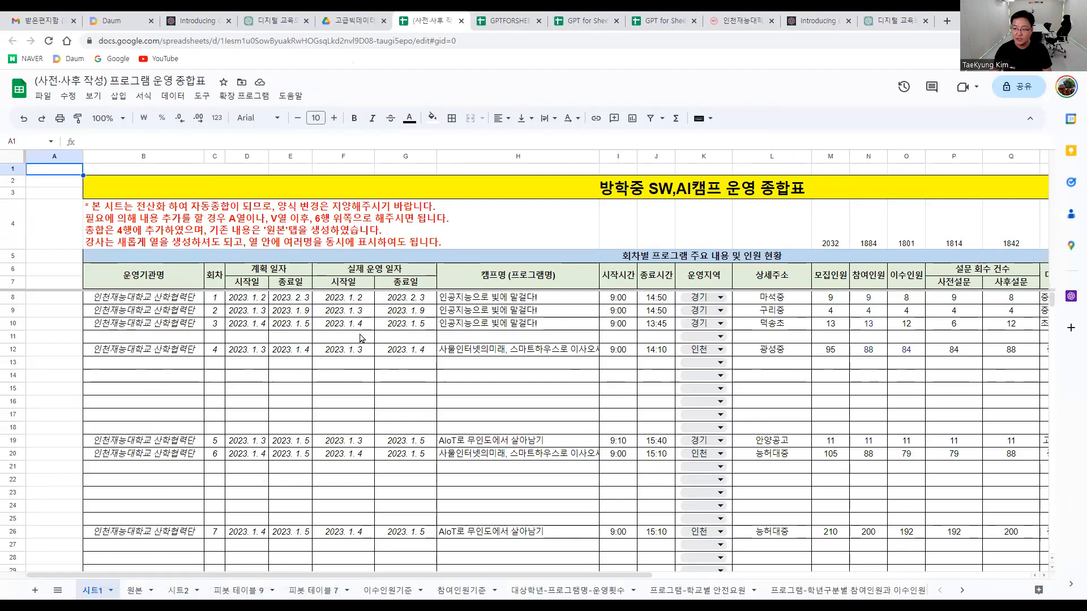
mouse_move(554, 576)
left_mouse_down()
mouse_move(768, 572)
mouse_move(552, 572)
left_mouse_up()
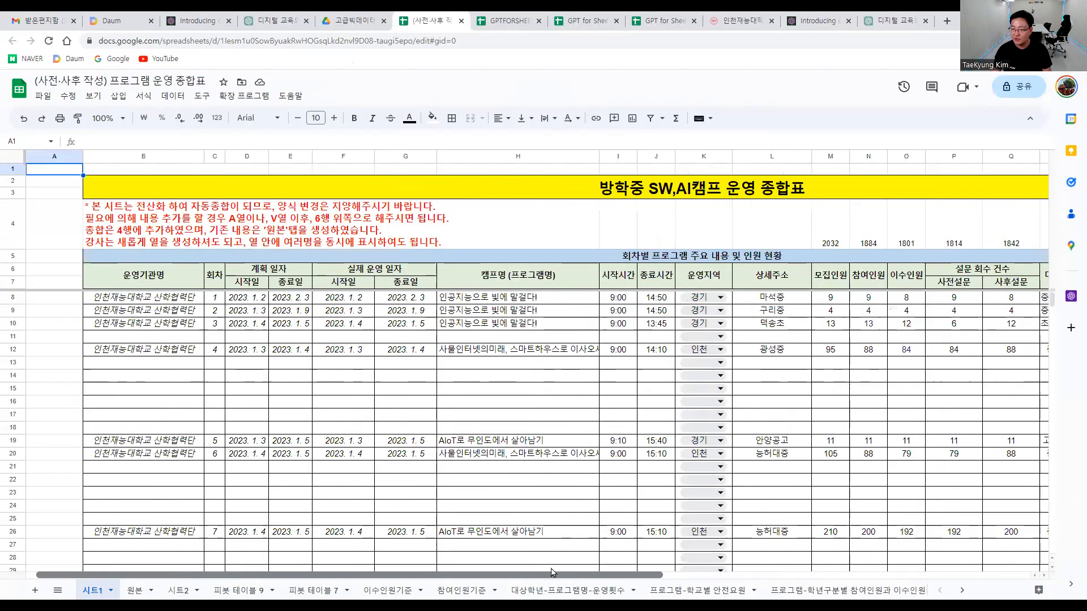
left_click(130, 591)
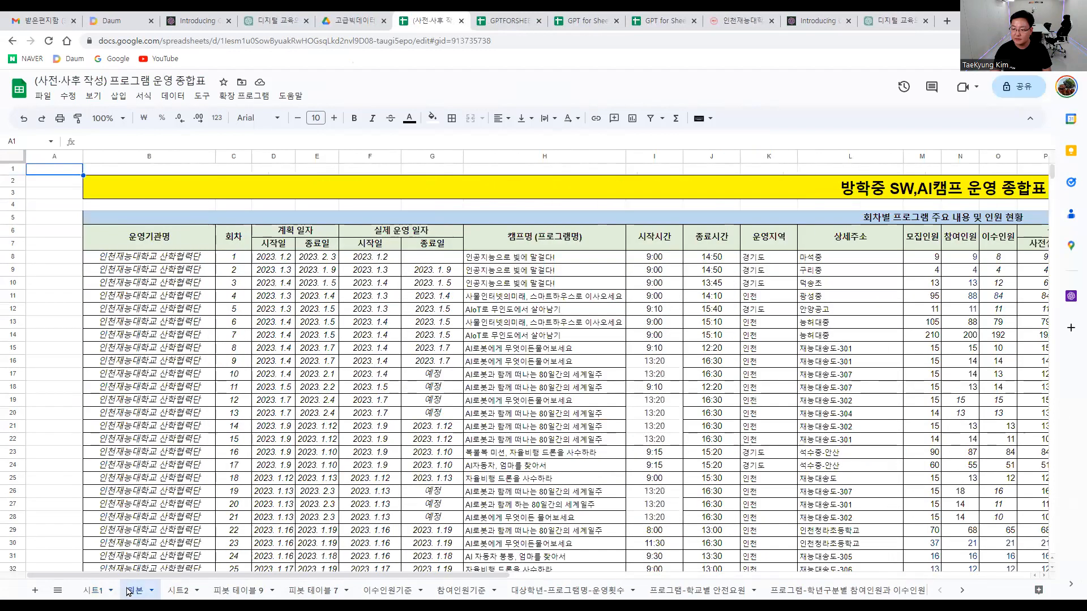
- Examine the 원본 sheet's camp records: planned dates, program names, region, address, and 참여인원 and 이수인원 columns
scroll(288, 490, "down", 3)
scroll(272, 397, "up", 3)
left_click(236, 259)
left_click(270, 261)
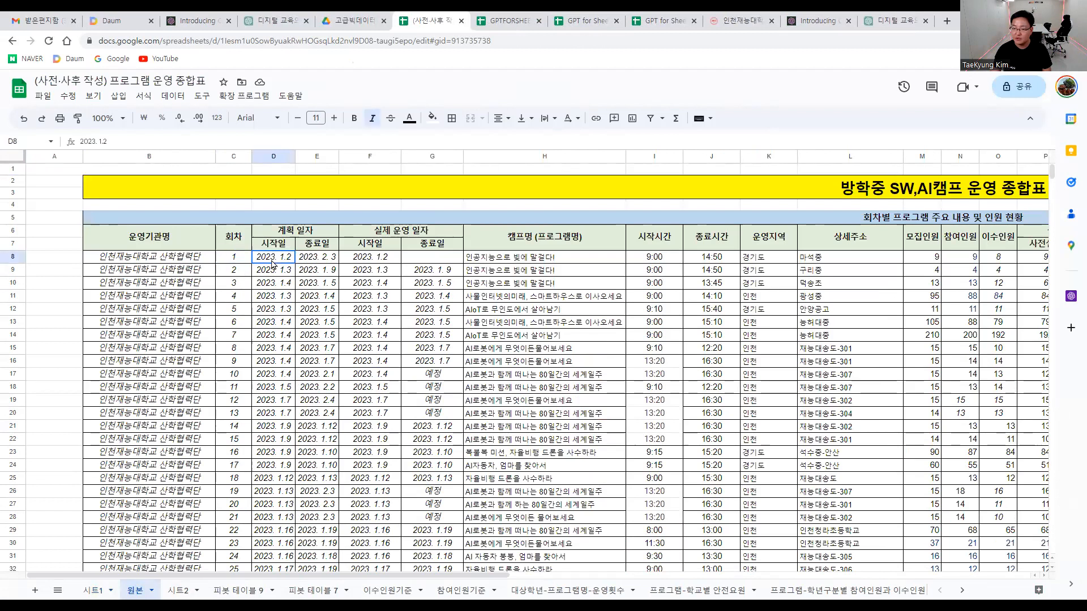
left_click(317, 259)
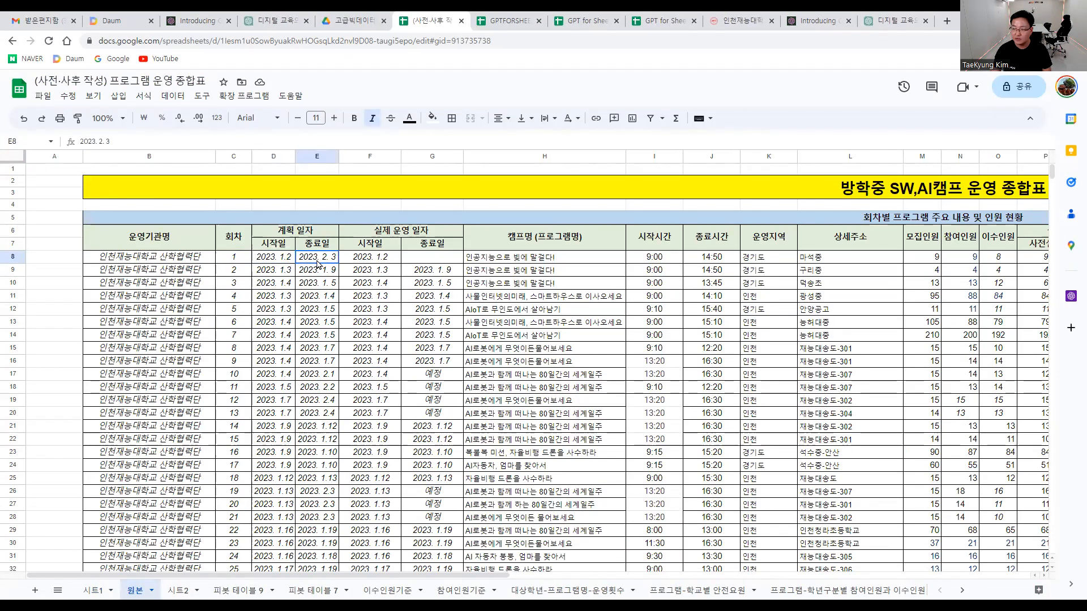
left_click(544, 259)
left_click(771, 262)
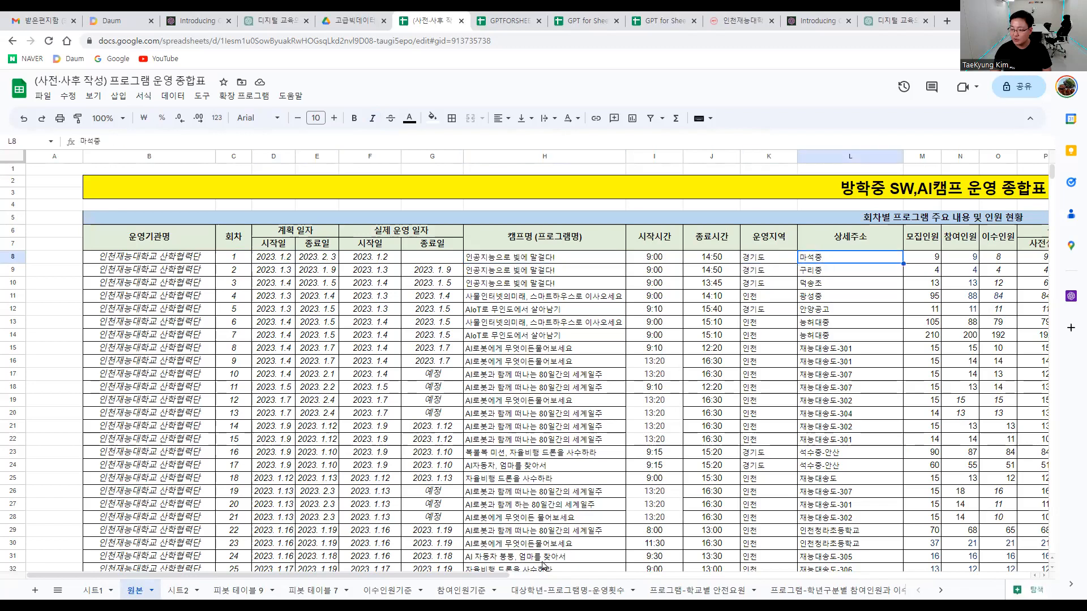
scroll(651, 577, "right", 3)
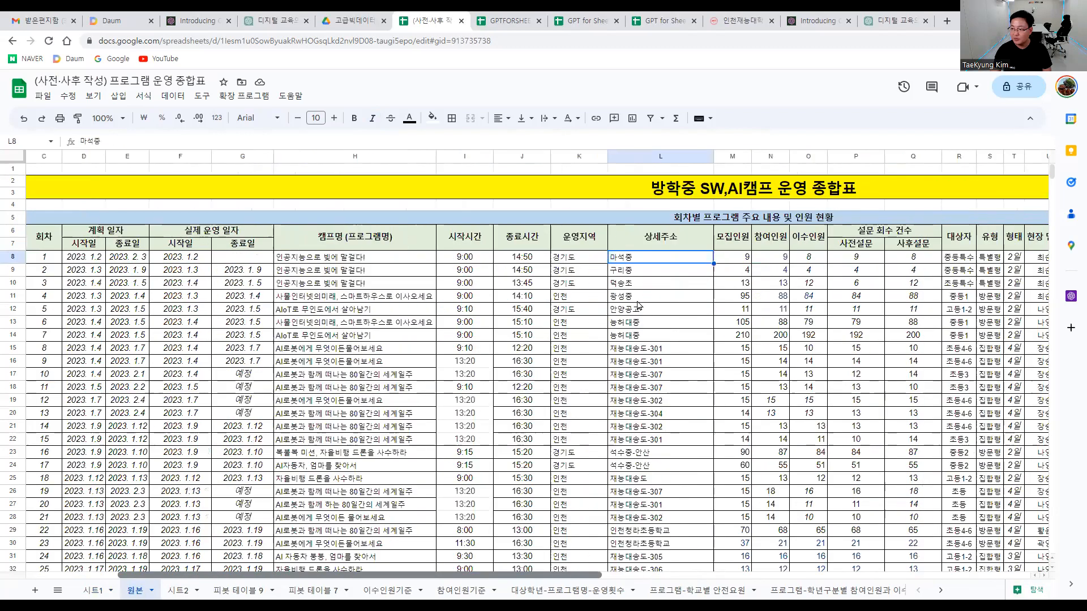
scroll(620, 269, "right", 3)
left_click(648, 261)
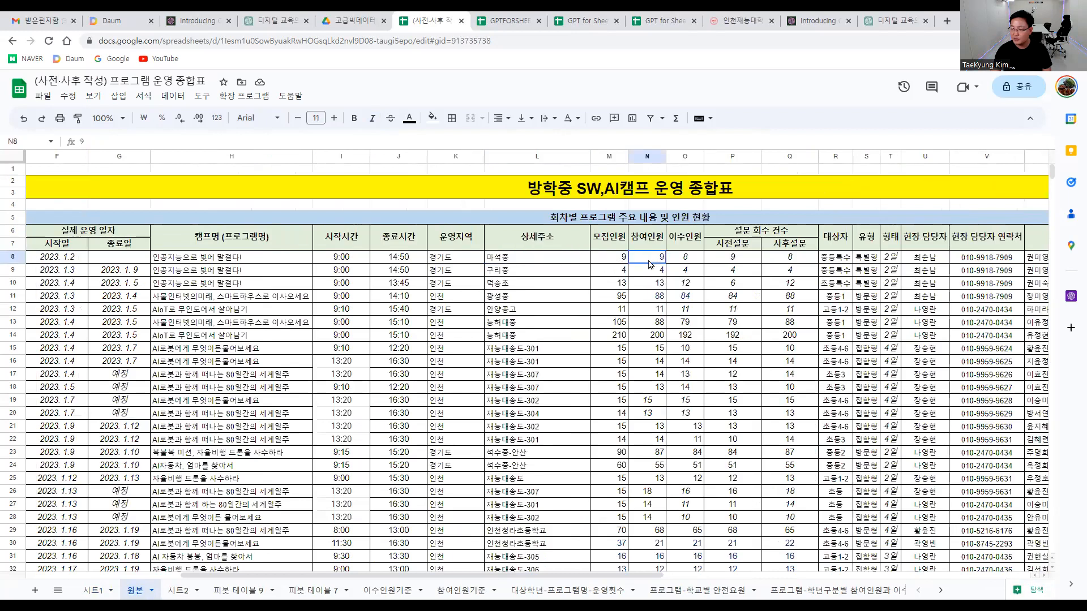
left_click(690, 259)
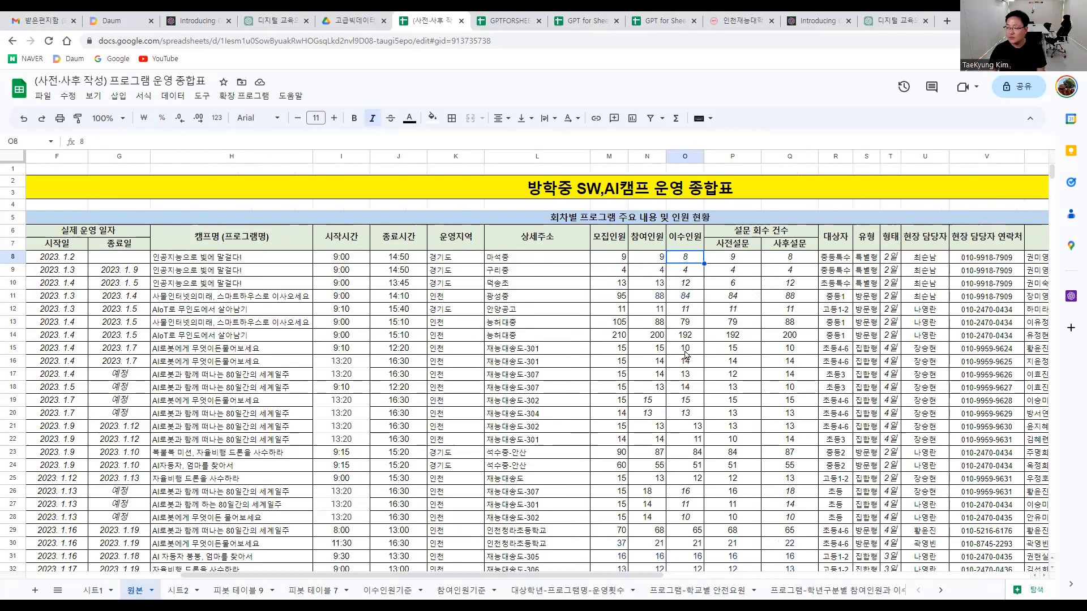
left_click_drag(586, 576, 447, 541)
scroll(451, 509, "down", 2)
scroll(452, 507, "down", 4)
scroll(456, 508, "up", 8)
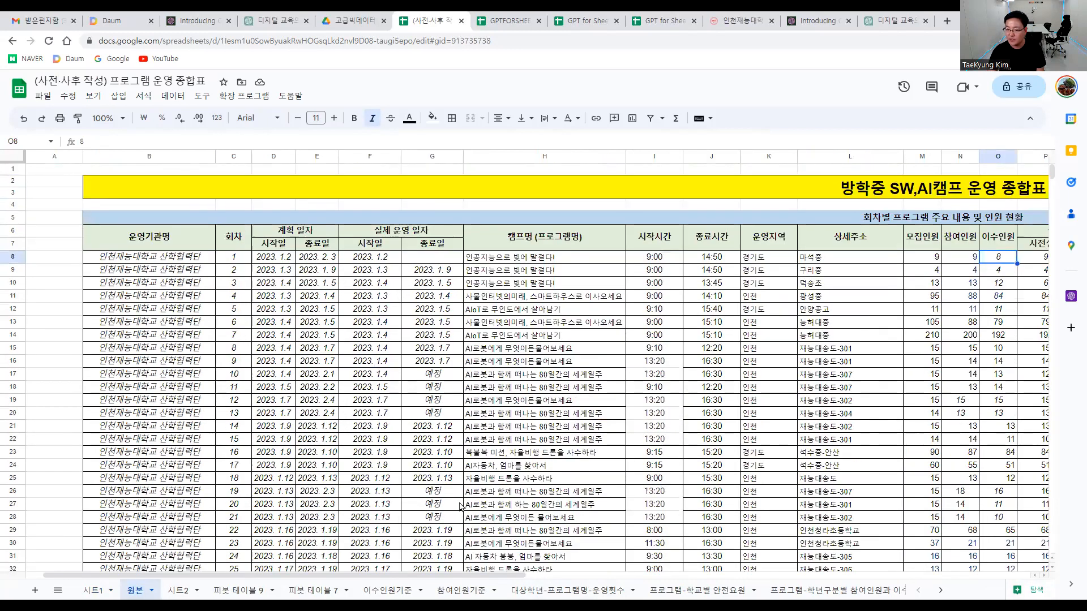
left_click_drag(425, 580, 532, 588)
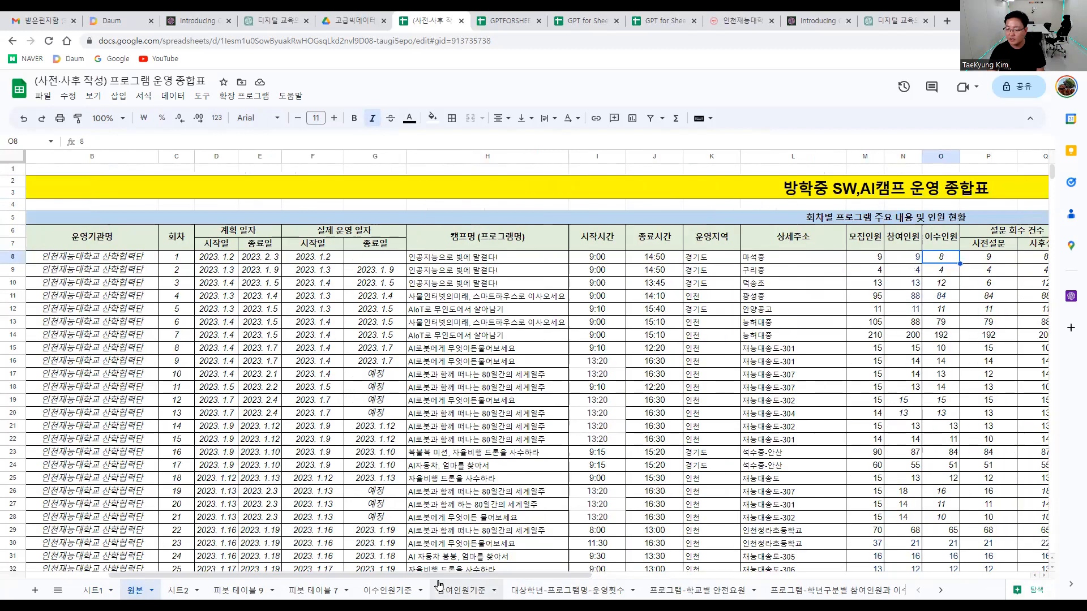
- Look through the condensed program data on 시트2
left_click(184, 590)
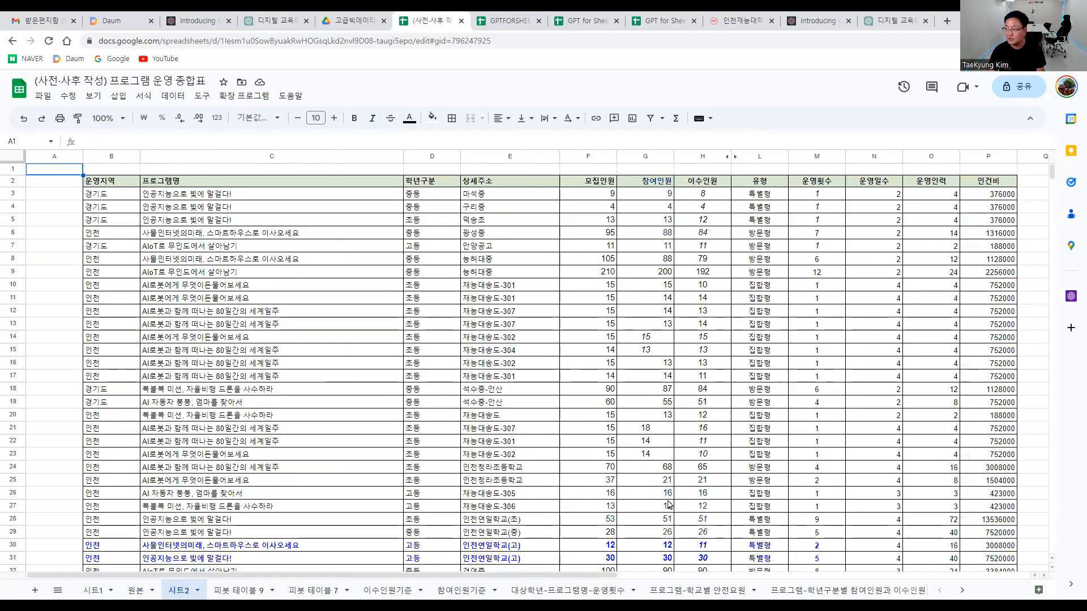
scroll(670, 506, "down", 3)
scroll(522, 498, "up", 3)
- Examine how the 피봇 테이블 9 sheet breaks down 이수인원 by 운영지역, 유형 and 학년구분
left_click(241, 590)
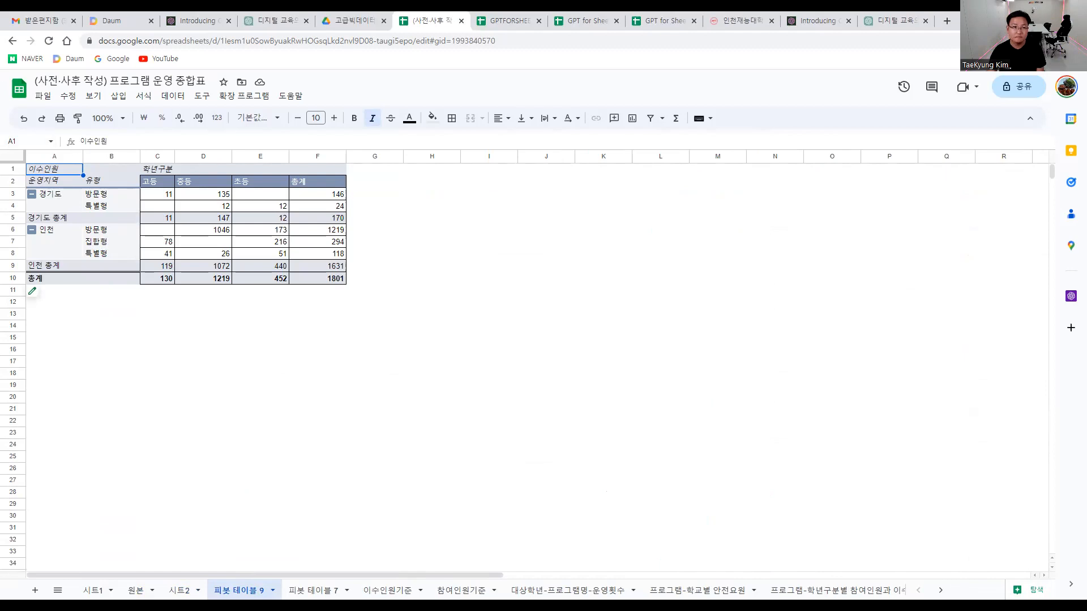
mouse_move(40, 190)
left_mouse_down()
mouse_move(59, 196)
mouse_move(52, 204)
left_mouse_up()
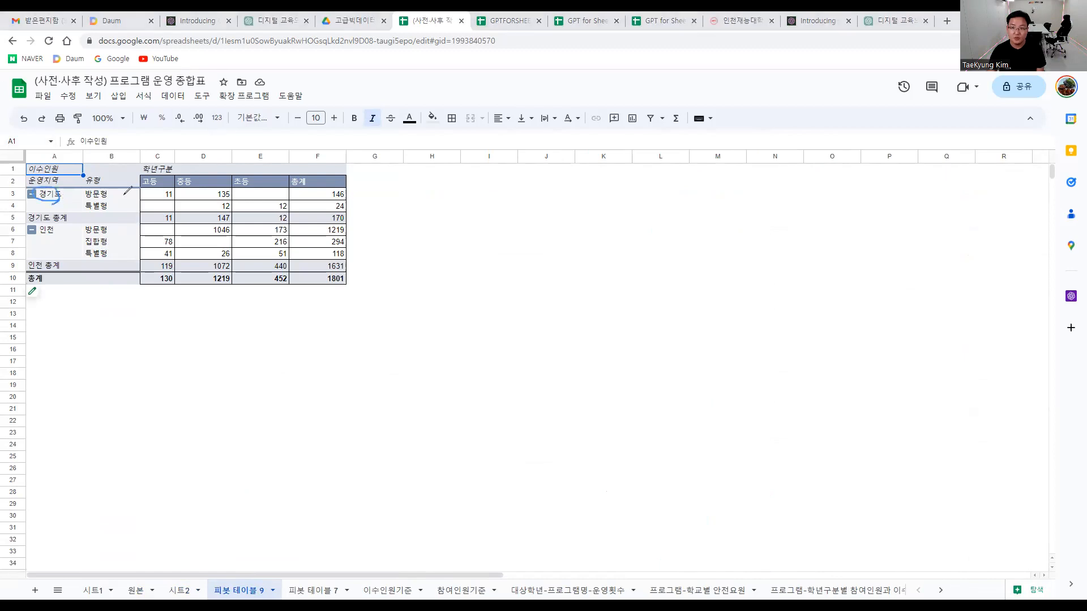
left_click_drag(140, 167, 173, 166)
mouse_move(121, 210)
left_mouse_down()
mouse_move(82, 210)
mouse_move(121, 185)
mouse_move(111, 215)
left_mouse_up()
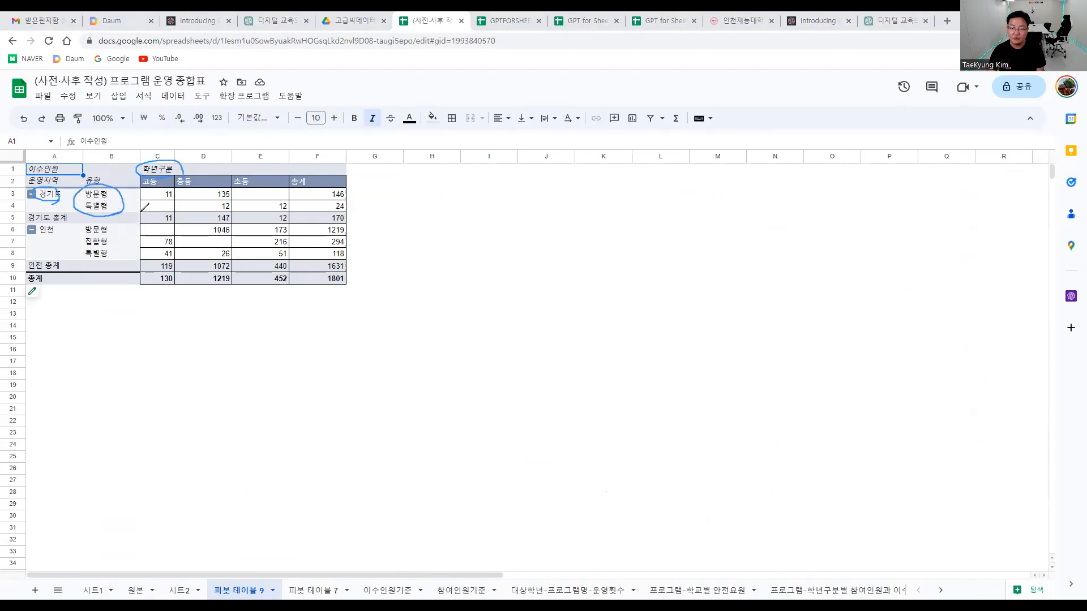
mouse_move(124, 256)
left_mouse_down()
mouse_move(82, 244)
mouse_move(124, 251)
left_mouse_up()
mouse_move(99, 144)
left_mouse_down()
mouse_move(115, 139)
mouse_move(113, 151)
left_mouse_up()
key("Escape")
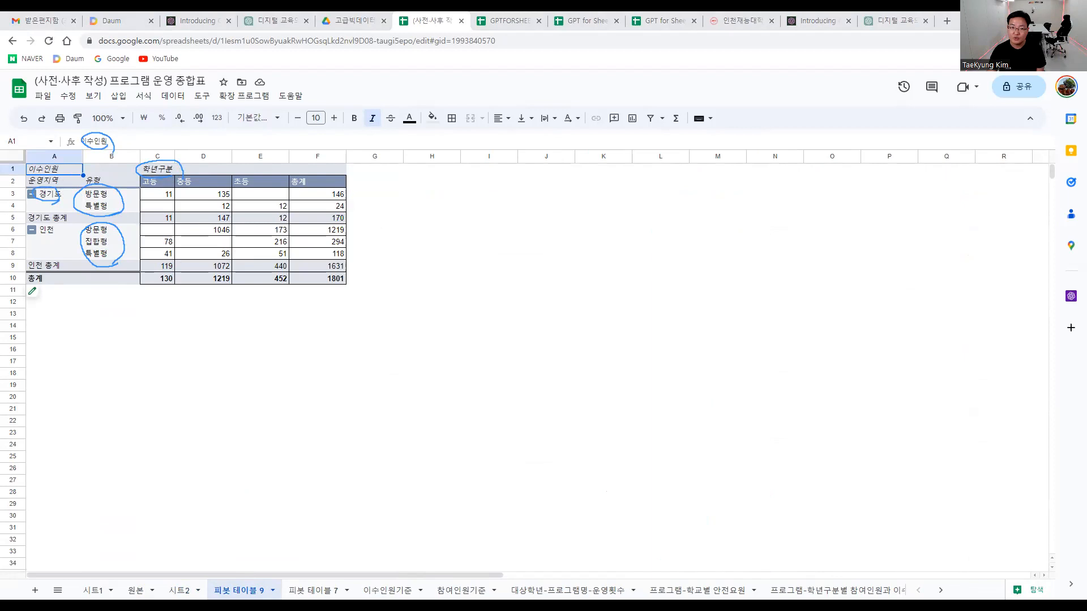
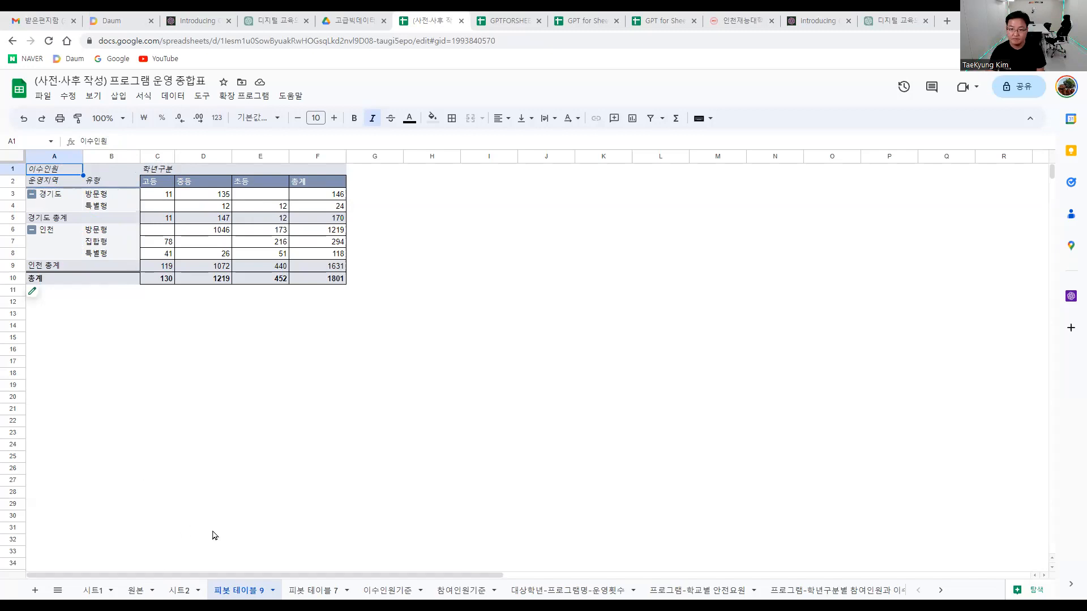
- Create a pivot table on a new sheet from the data range B2:P49 of 시트2
left_click(131, 591)
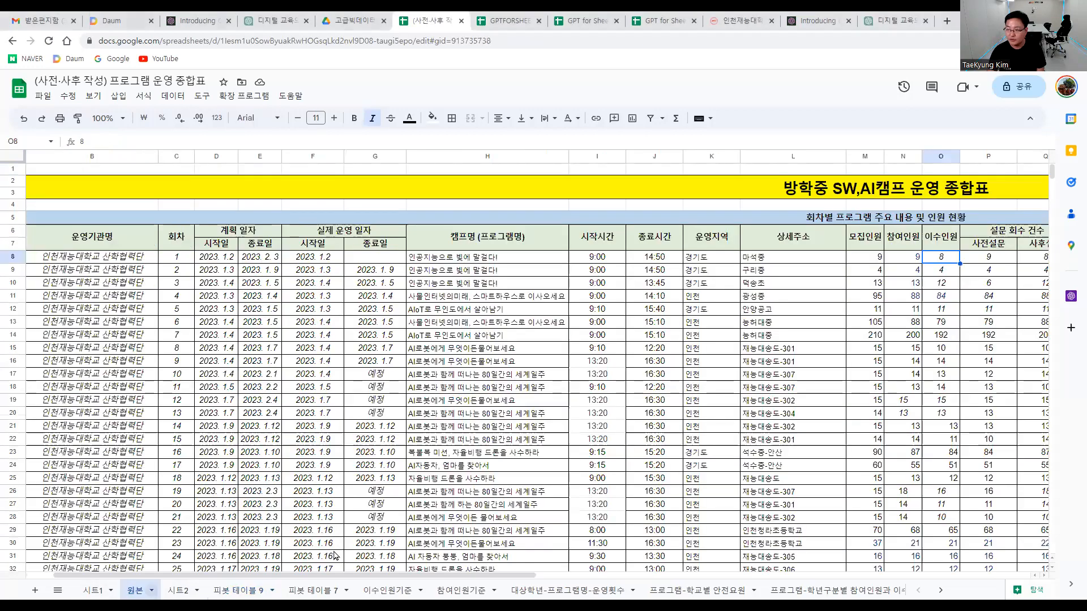
left_click(180, 591)
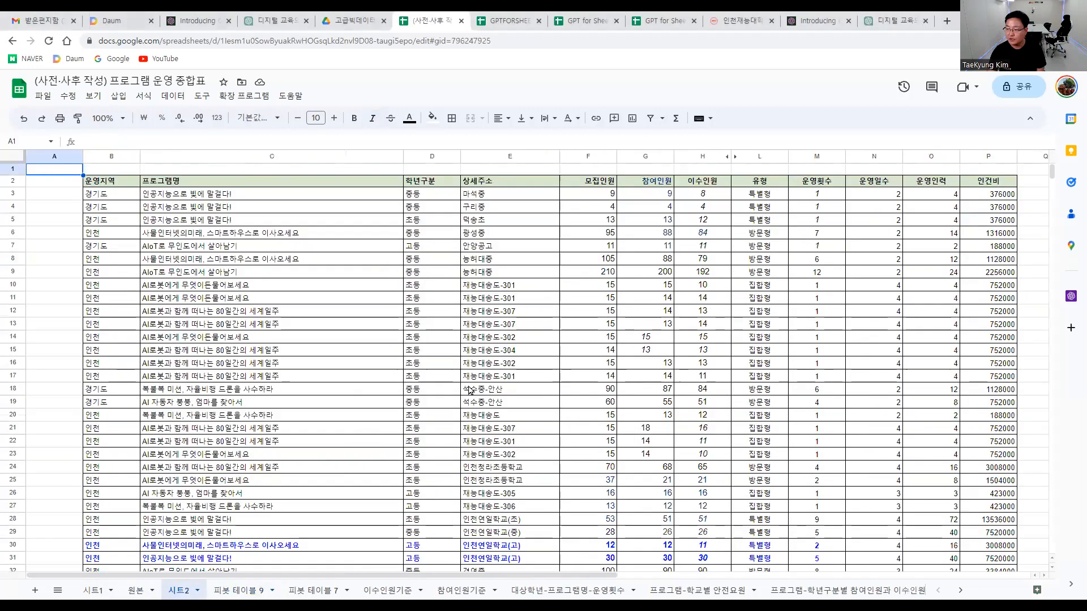
left_click(489, 312)
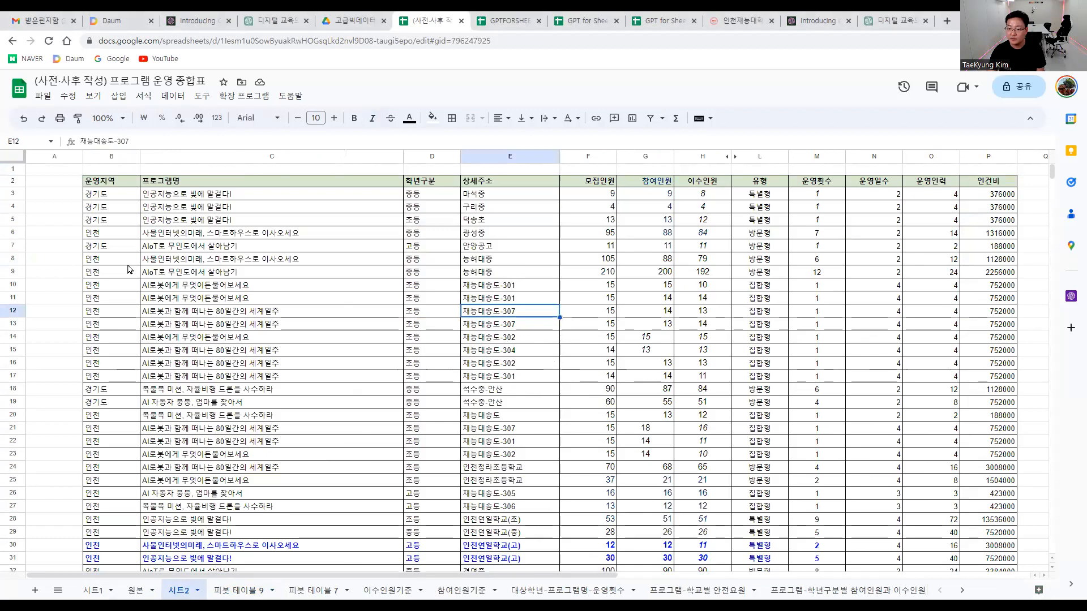
left_click(120, 101)
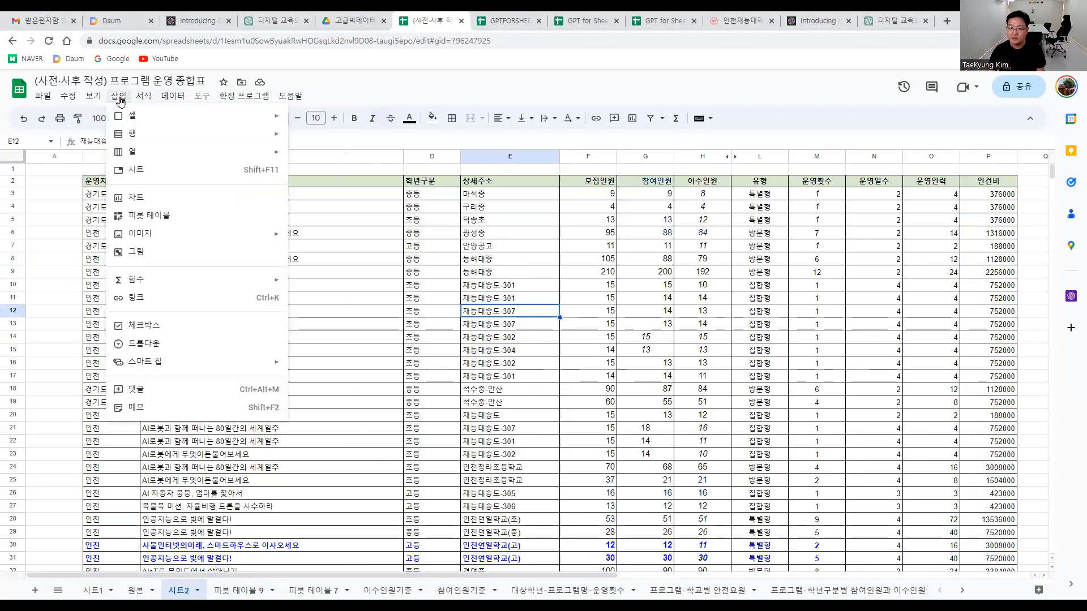
left_click(153, 218)
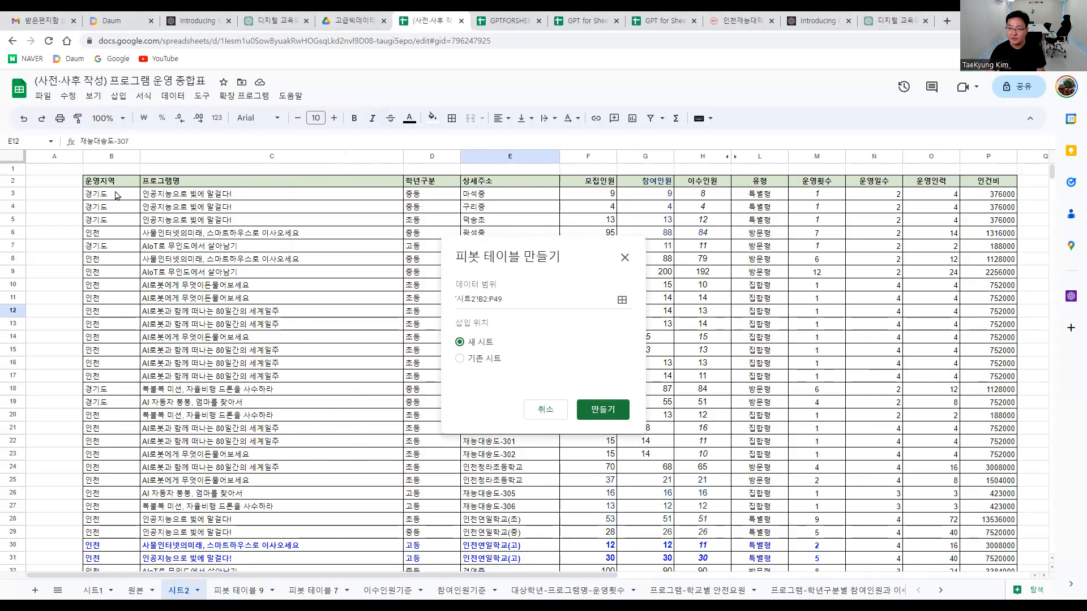
left_click(603, 410)
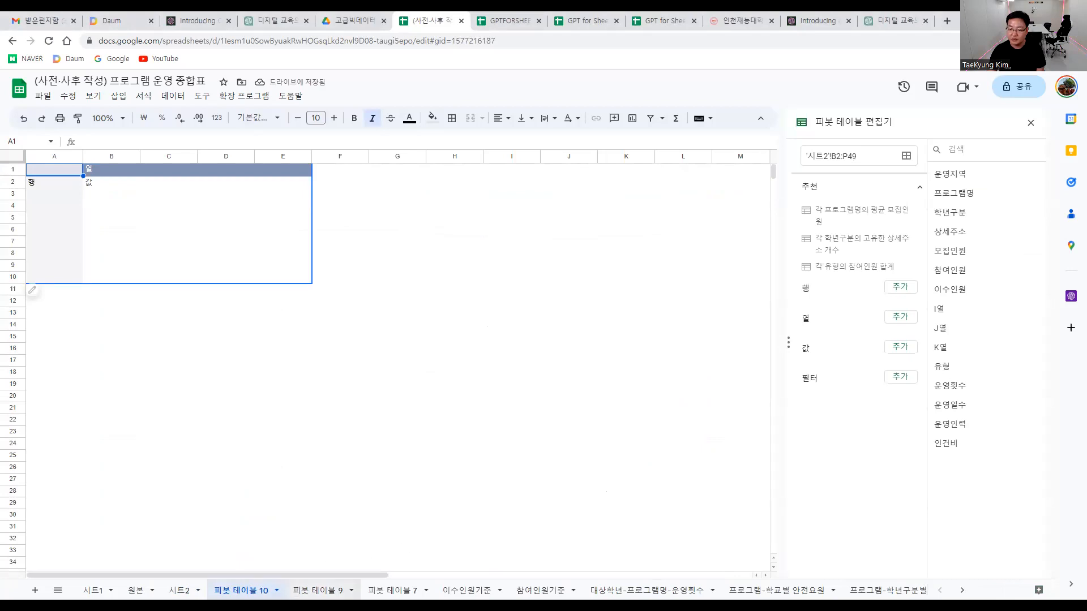
- Add 운영지역 as a row field of the new pivot table, using 피봇 테이블 9 as the model
left_click(318, 590)
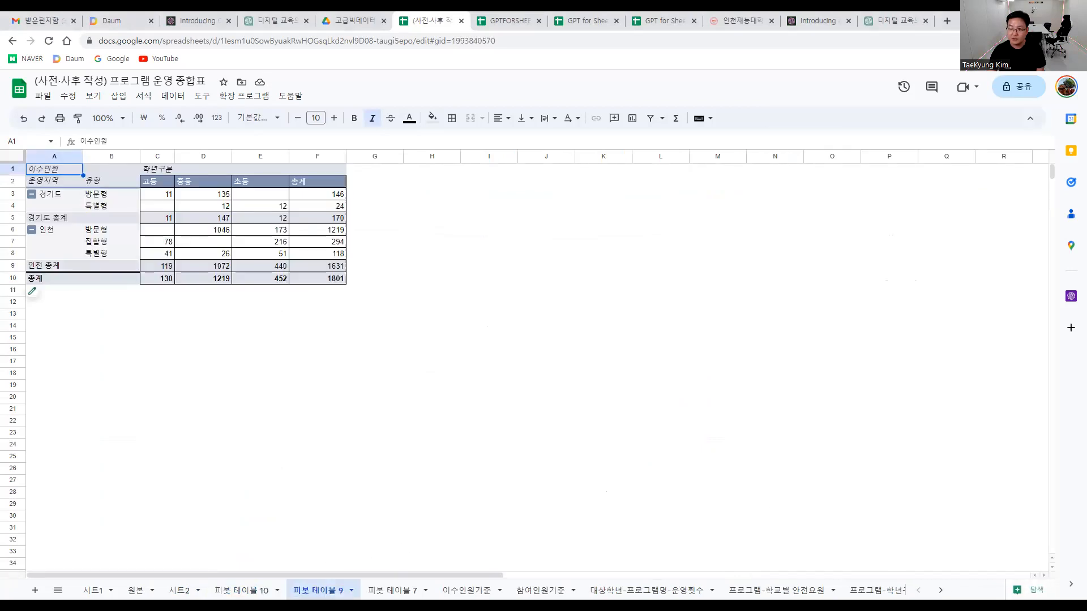
left_click(247, 590)
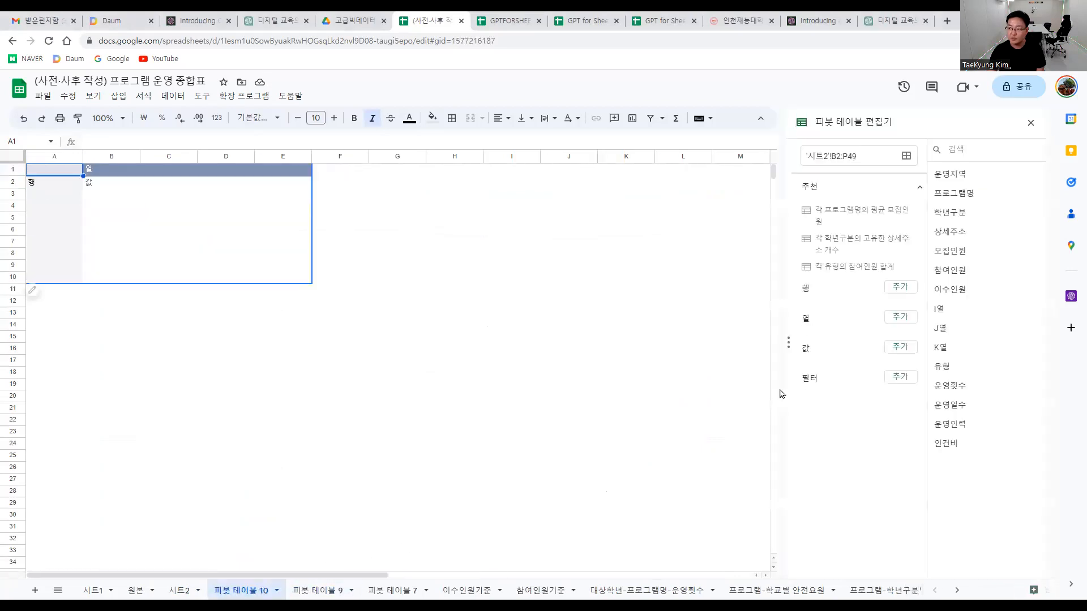
left_click(900, 287)
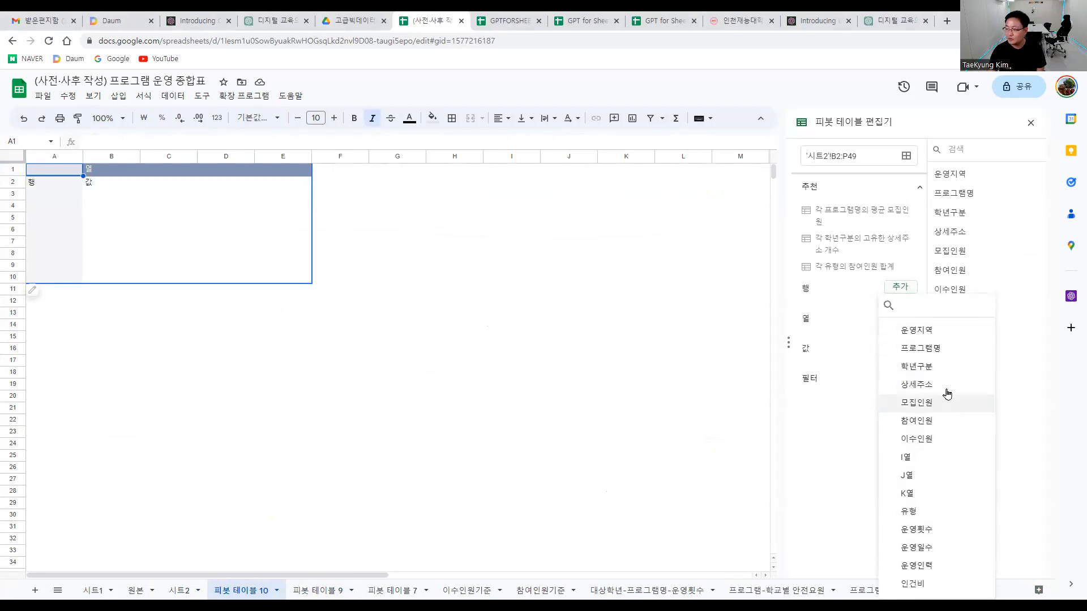
left_click(927, 329)
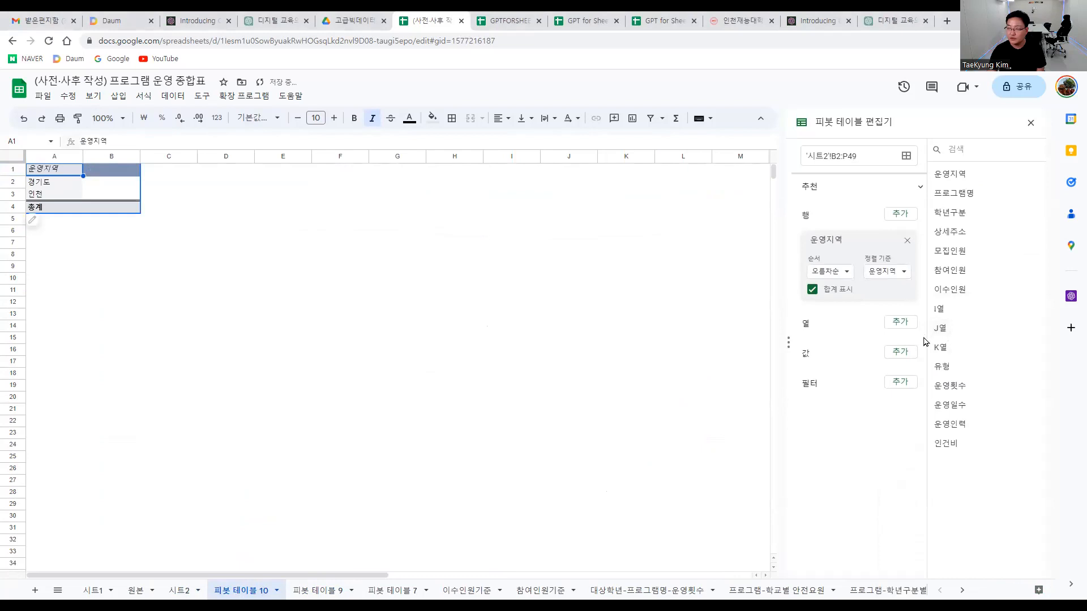
- Add 유형 as a second row field and 학년구분 as the column field of the new pivot table
left_click(318, 590)
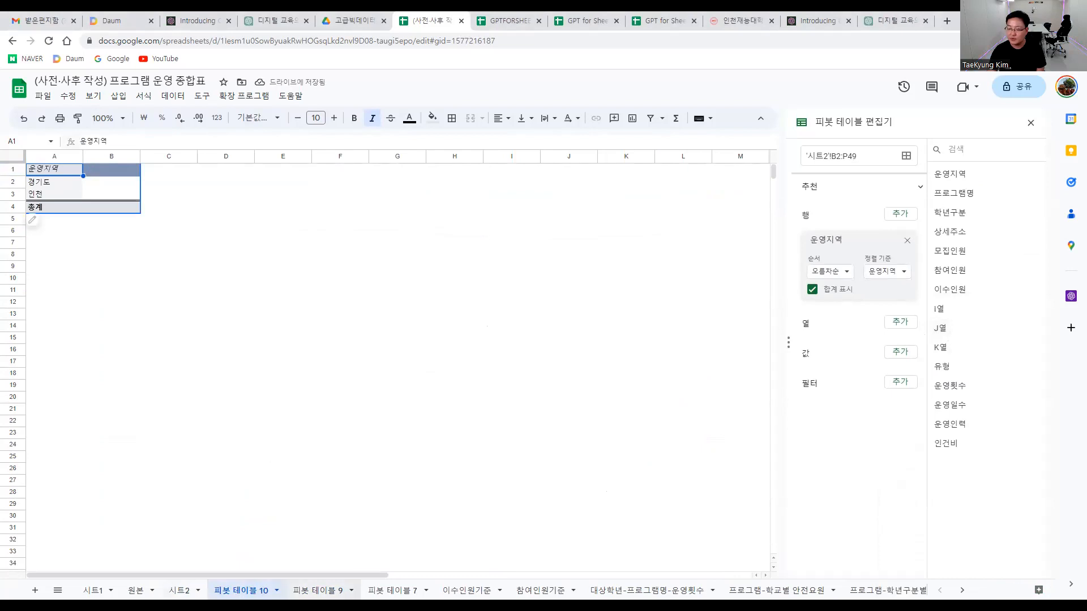
left_click(227, 592)
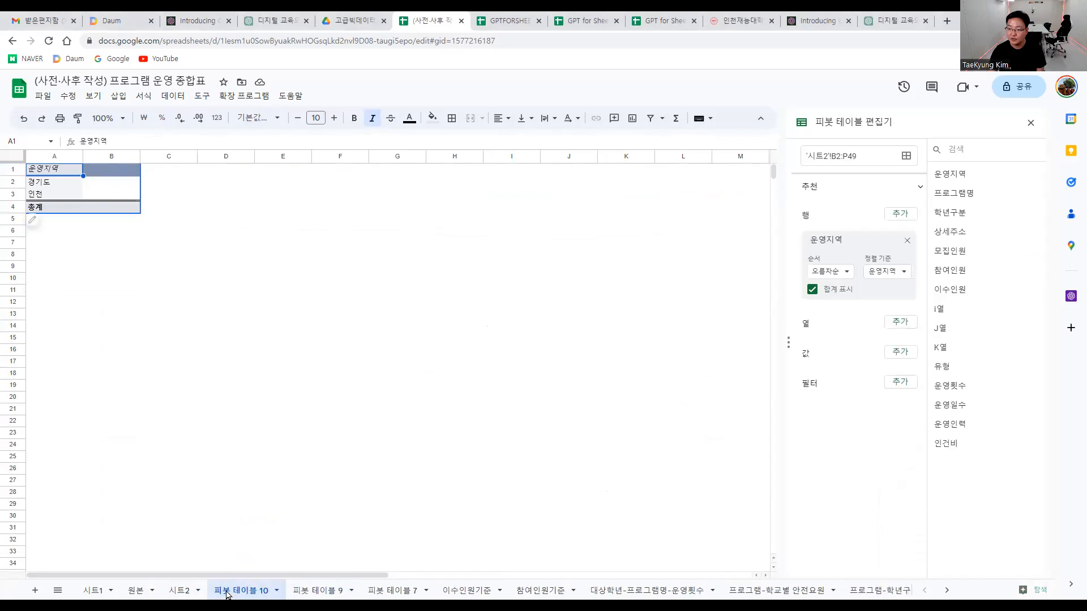
left_click(901, 214)
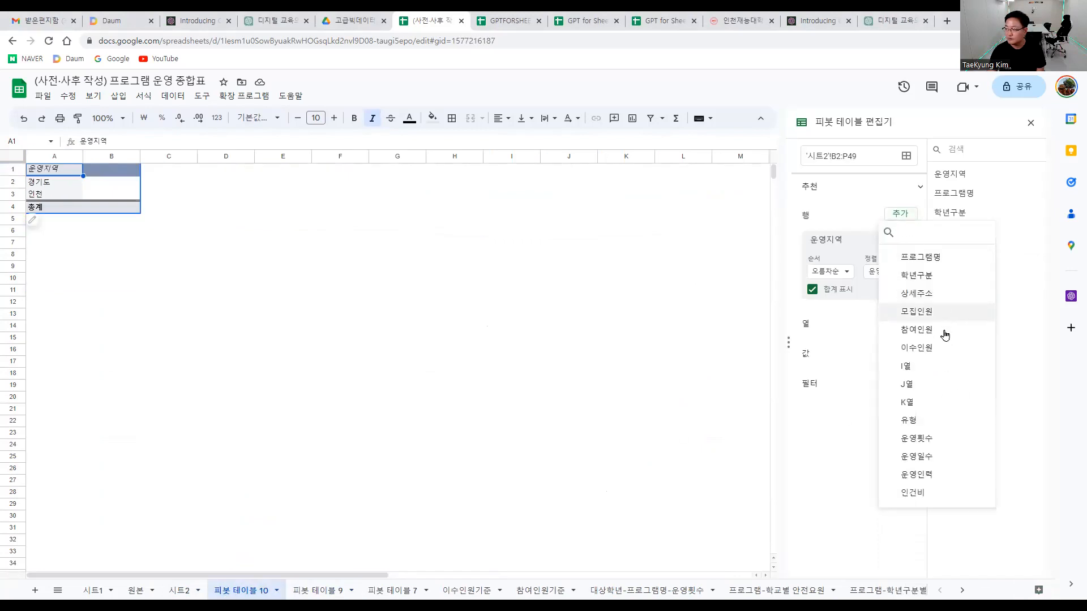
left_click(928, 422)
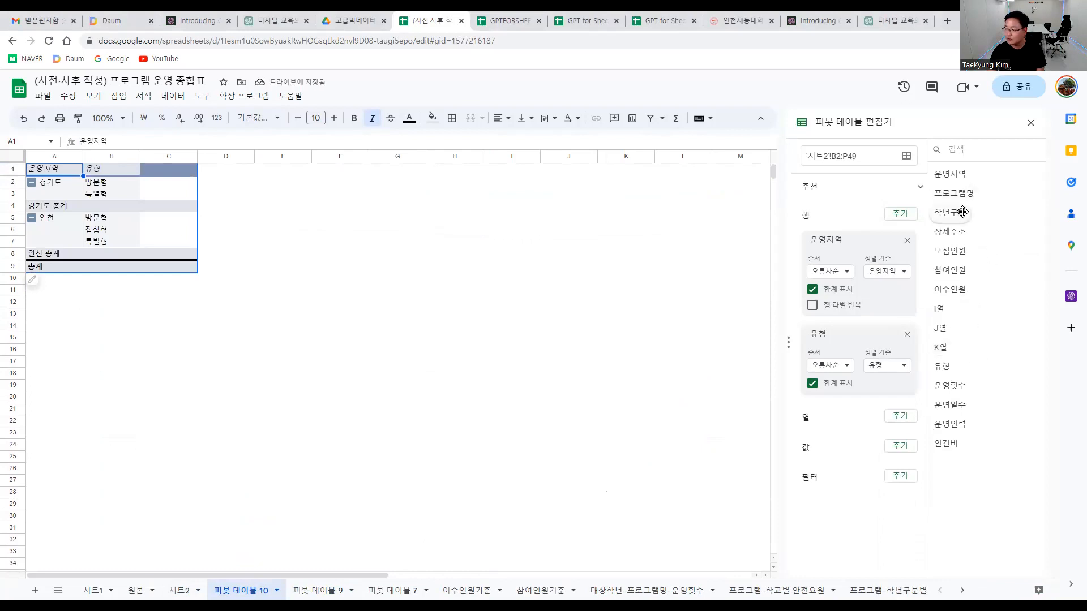
left_click(900, 416)
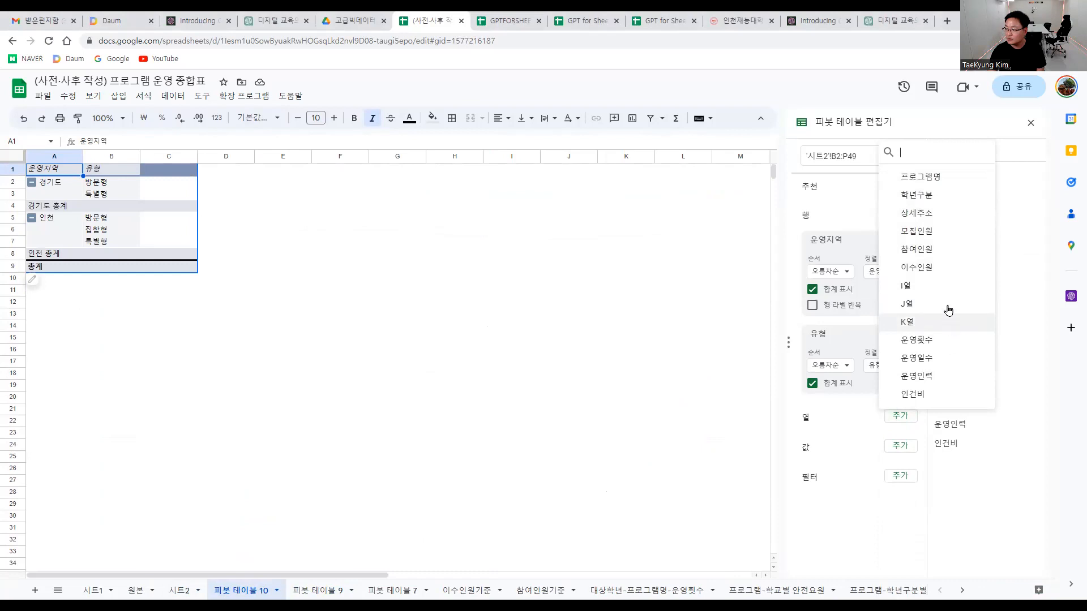
left_click(938, 195)
- Add 이수인원 and 참여인원 as value fields of the pivot table, both summarized by SUM
left_click(892, 526)
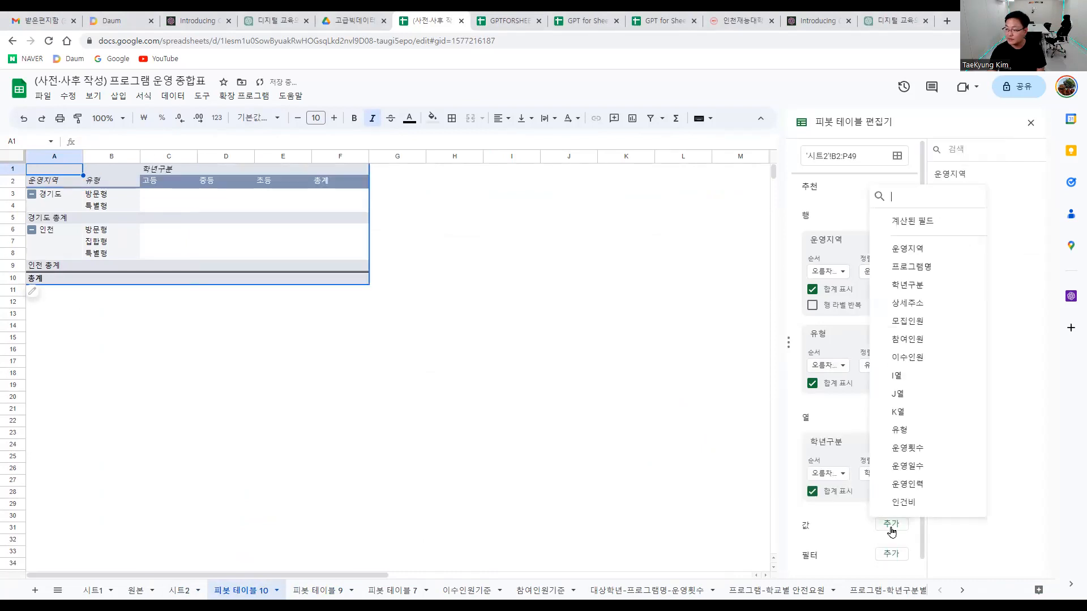
left_click(922, 358)
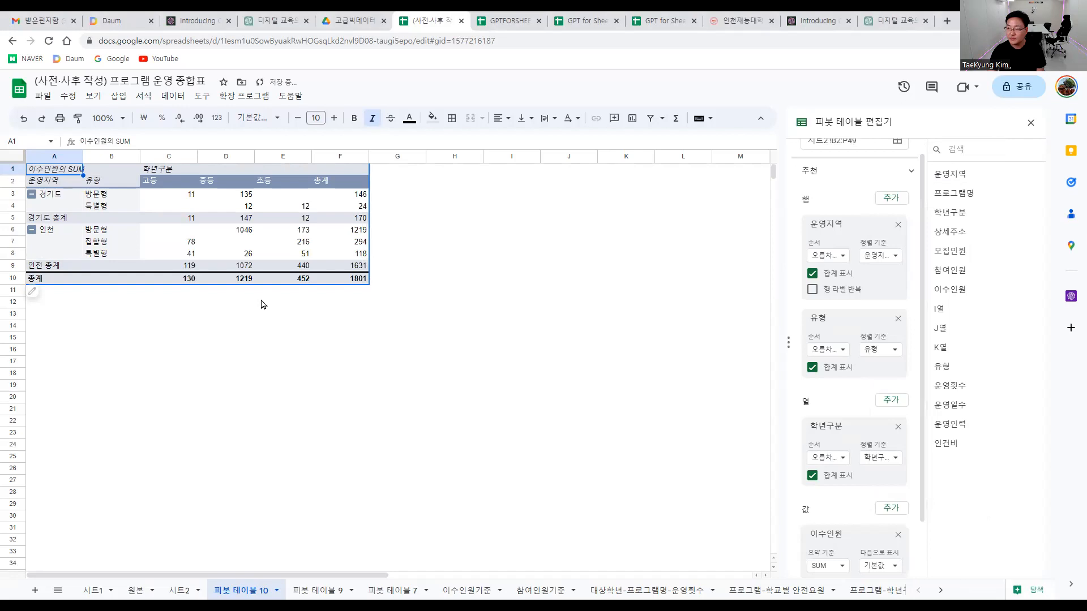
scroll(803, 483, "down", 2)
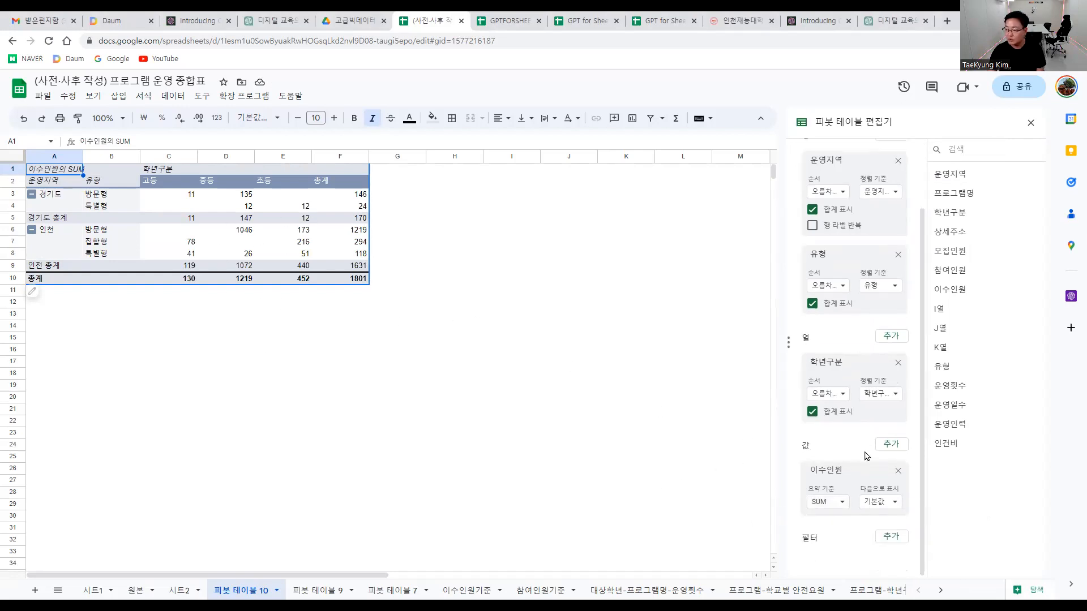
left_click(891, 447)
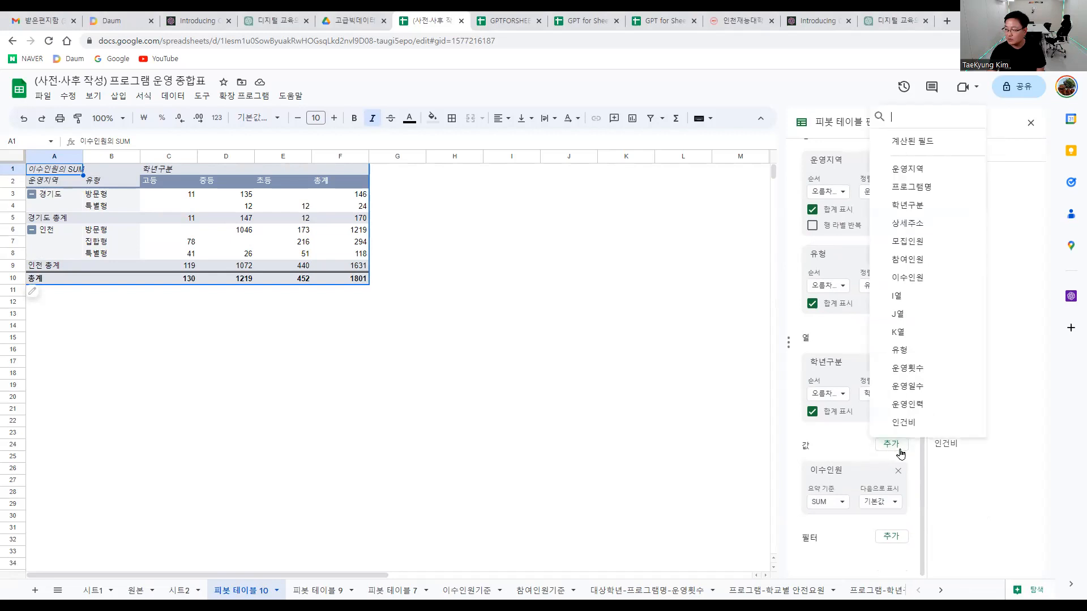
left_click(904, 260)
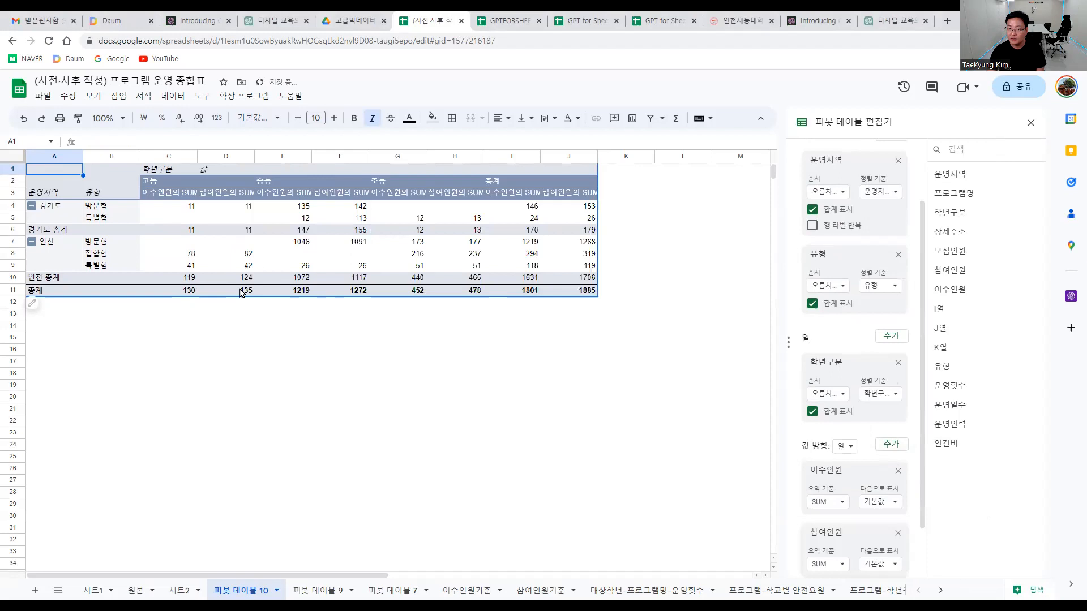
- Shorten the two value headings in row 3 of the pivot table to 이수인원 and 참여인원
left_click(162, 195)
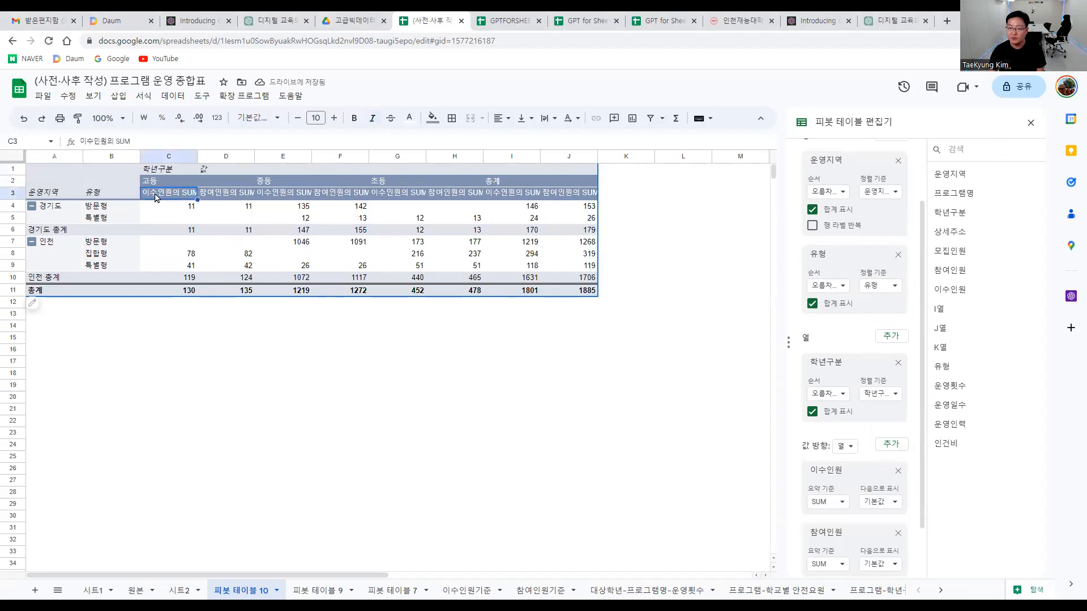
left_click_drag(111, 143, 169, 143)
key("BackSpace")
key("Tab")
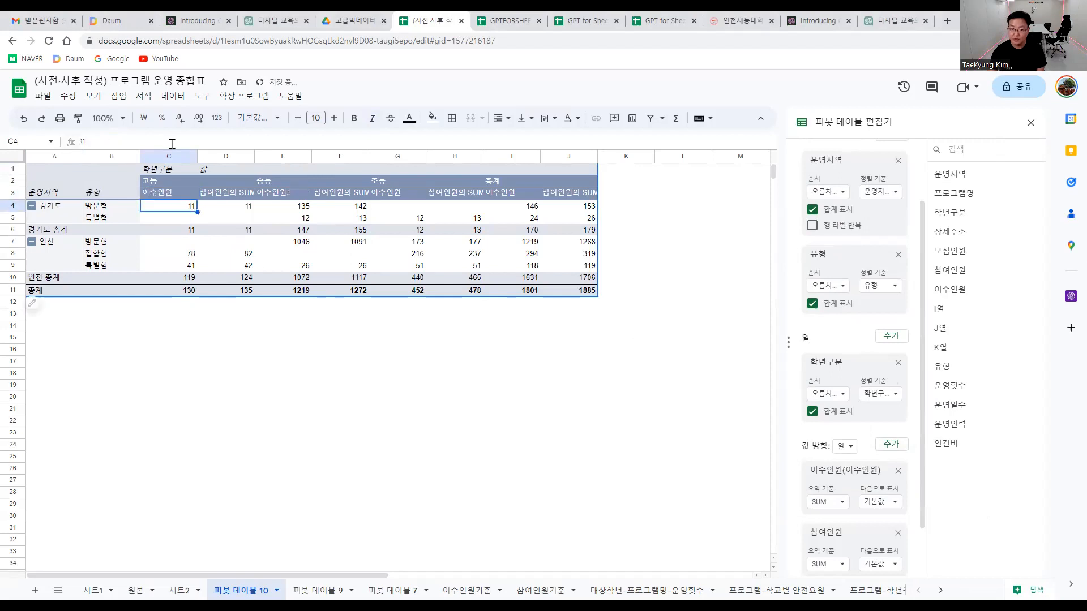
left_click_drag(107, 142, 149, 142)
key("BackSpace")
key("Return")
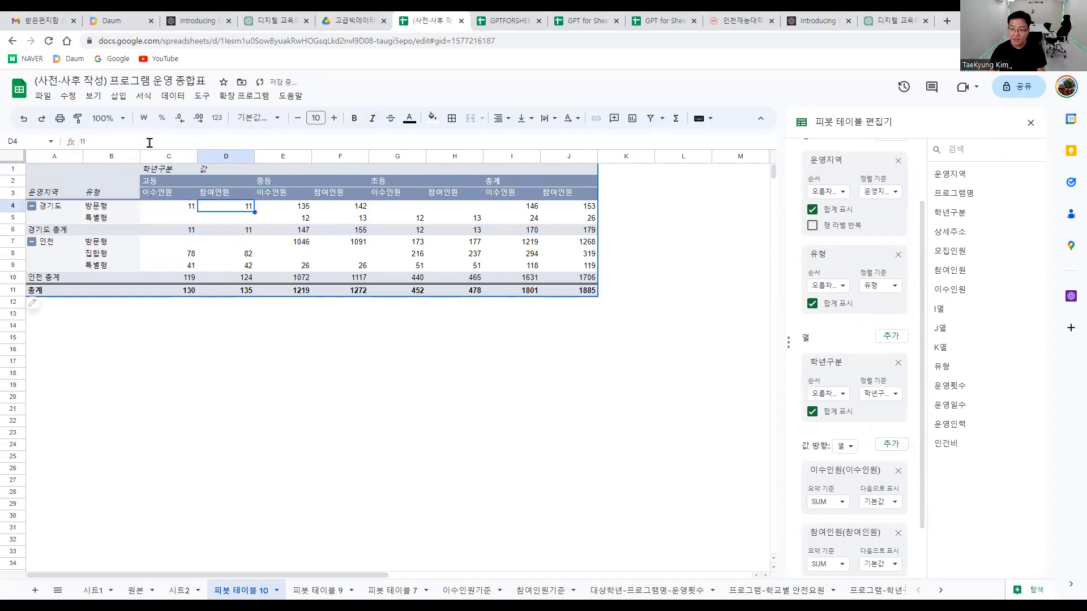
- Compare the 이수인원 and 참여인원 figures of 경기도 by 유형 for the 고등 and 중등 levels
left_click(300, 210)
left_click(355, 211)
left_click(187, 208)
left_click(241, 208)
left_click(191, 210)
left_click(220, 209)
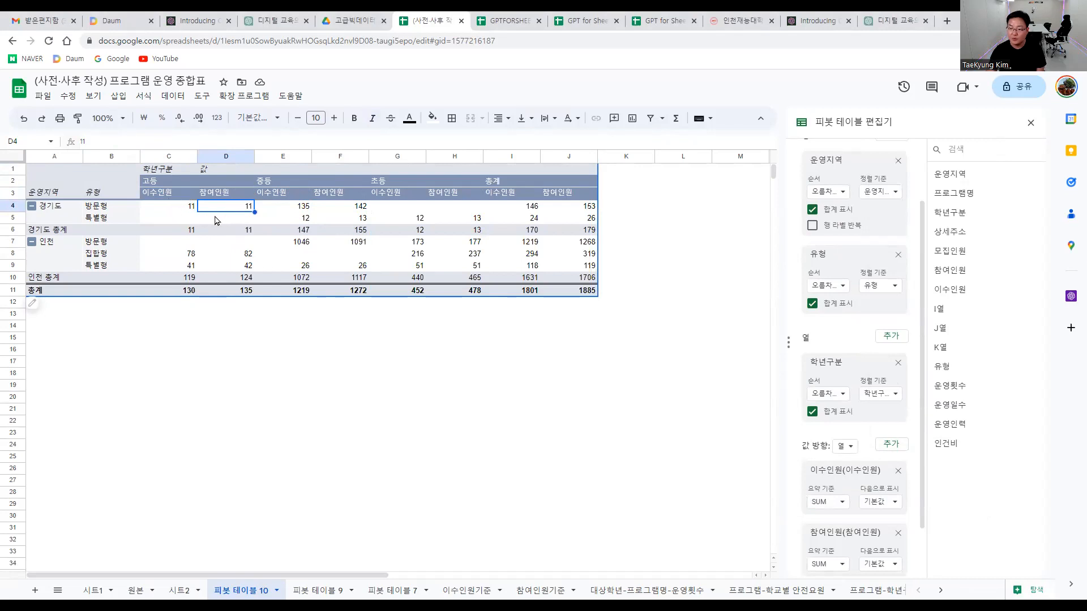
left_click(237, 220)
left_click(187, 221)
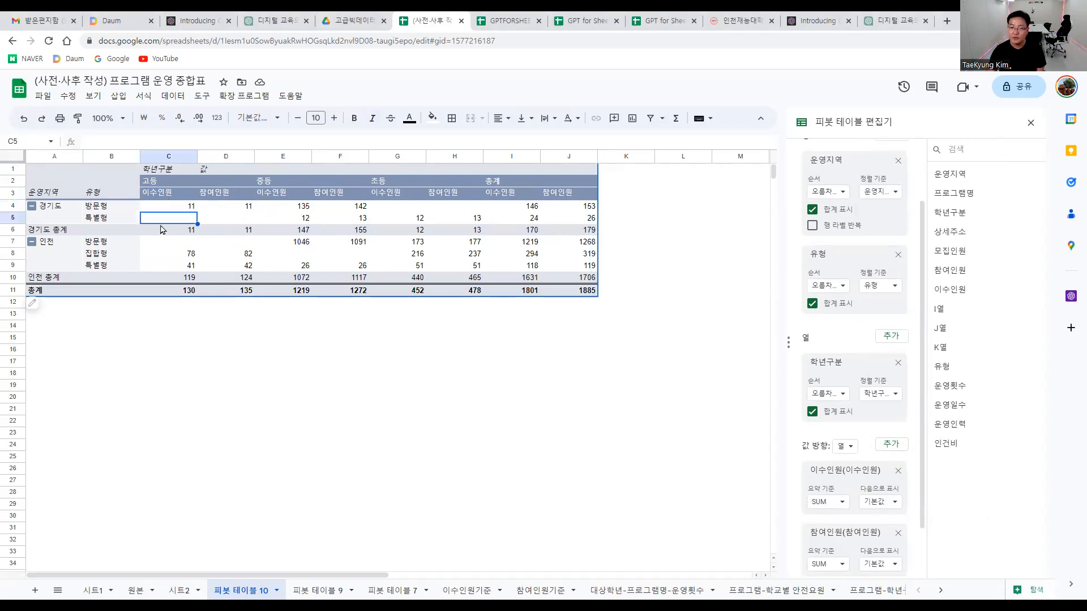
left_click(155, 182)
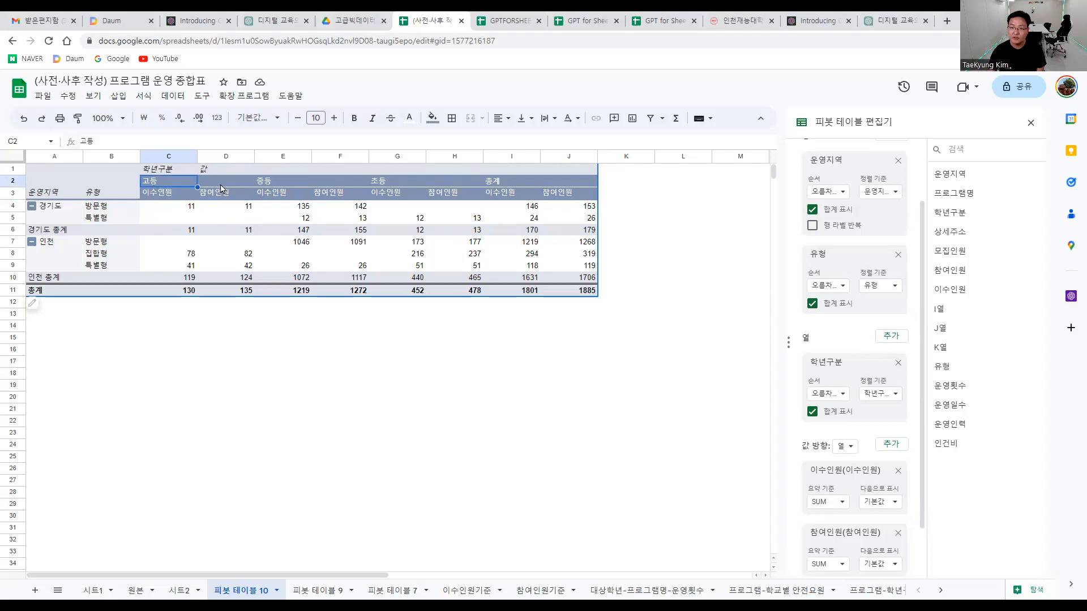
left_click(199, 184)
left_click(178, 222)
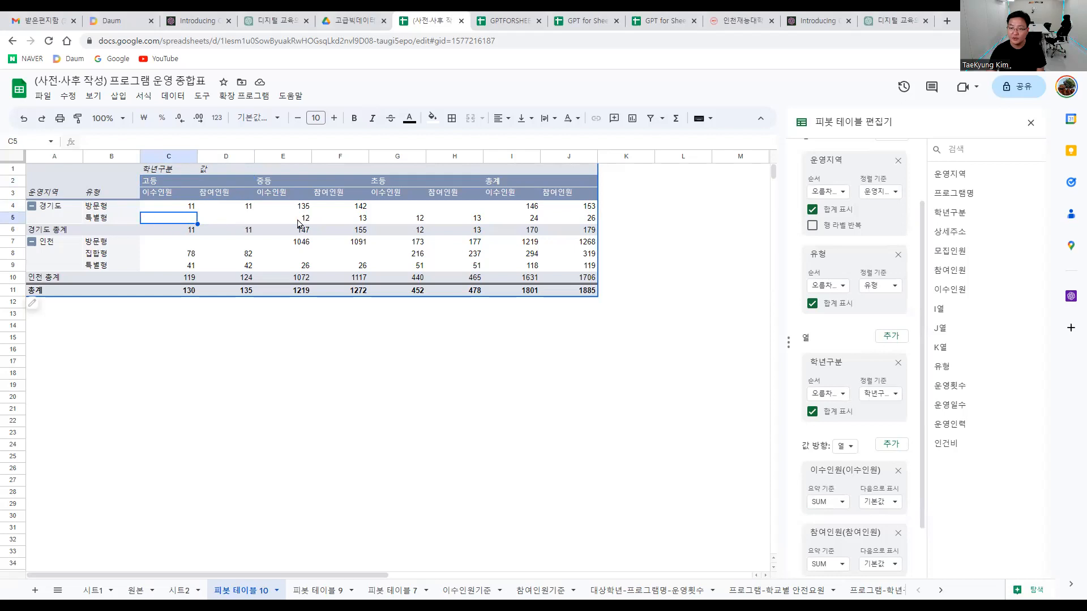
left_click(277, 221)
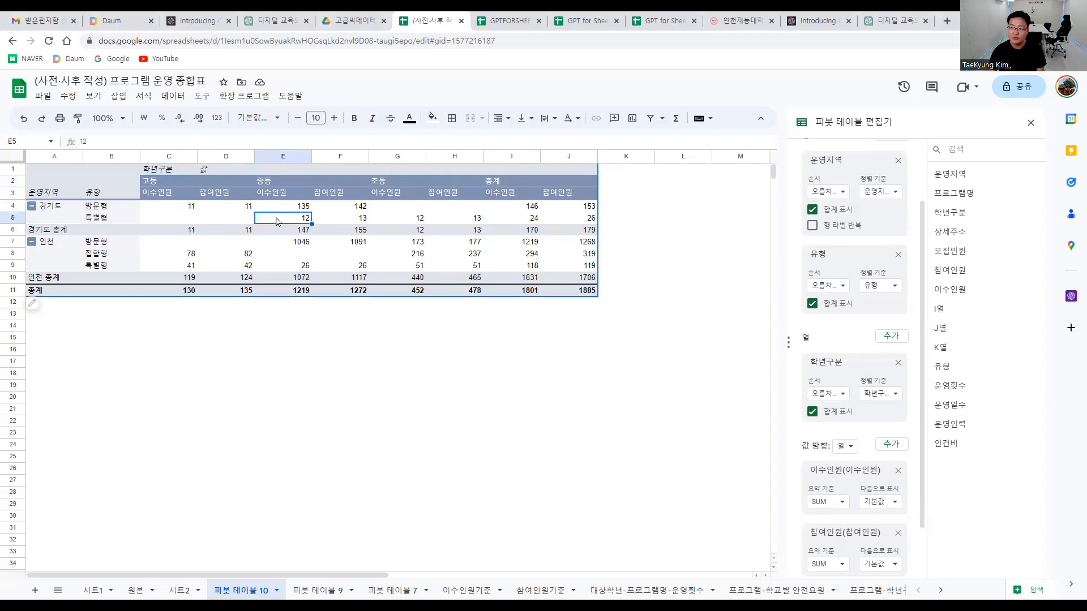
left_click(359, 223)
- Apply all borders to the whole pivot table, range A1:J11
left_click_drag(175, 210, 576, 293)
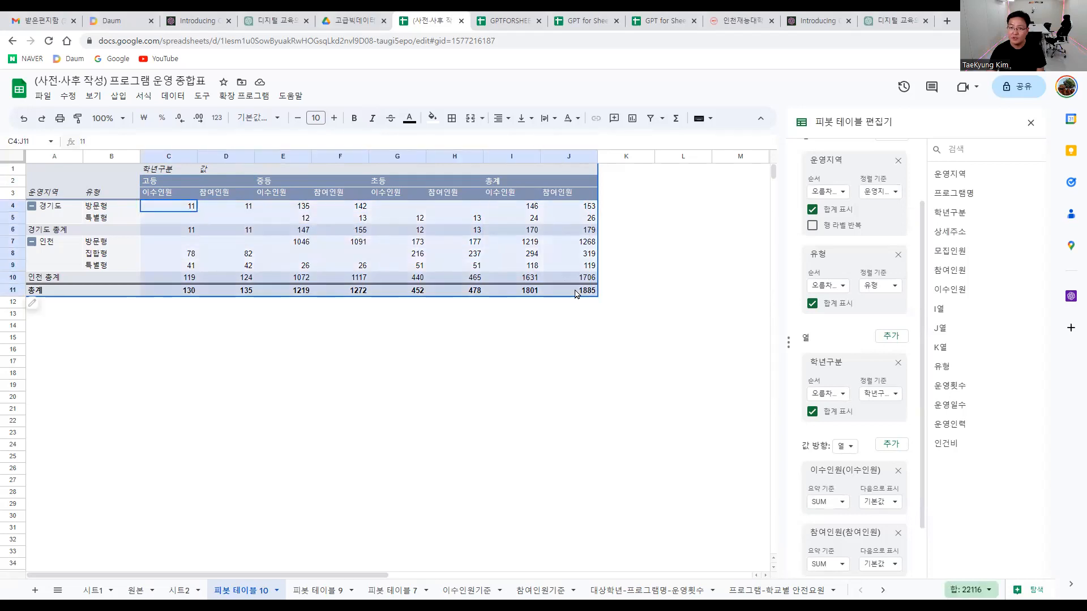
left_click_drag(52, 209, 244, 220)
left_click_drag(42, 177, 583, 293)
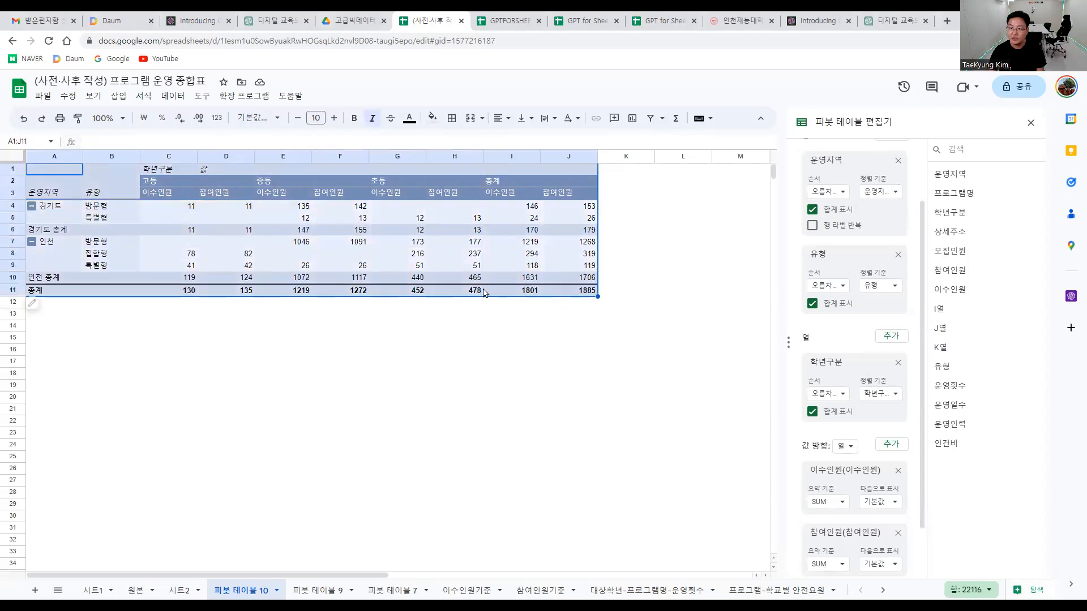
left_click(451, 118)
left_click(458, 143)
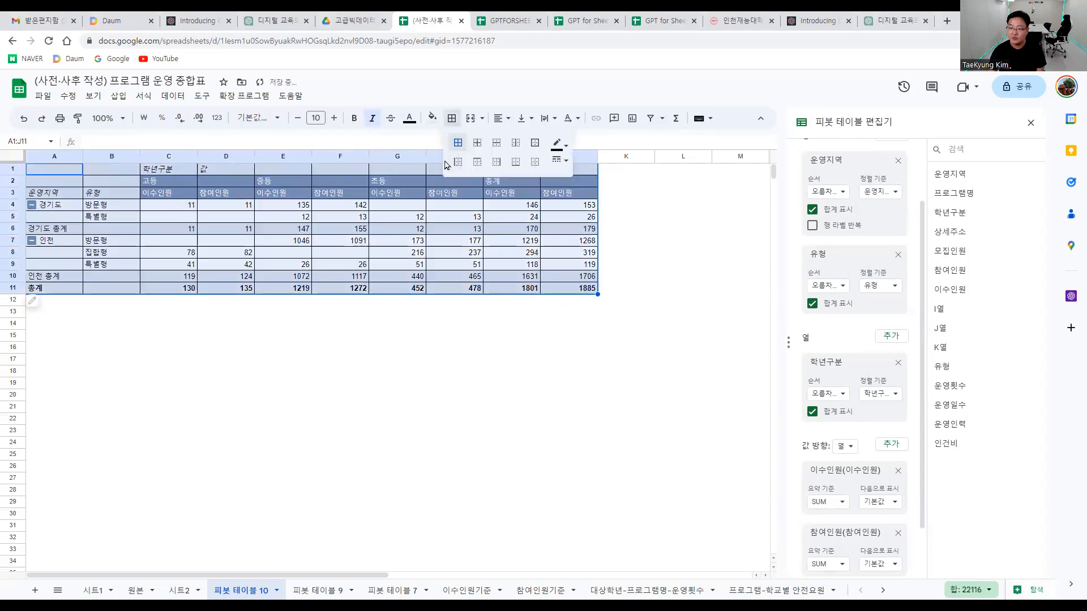
left_click(388, 337)
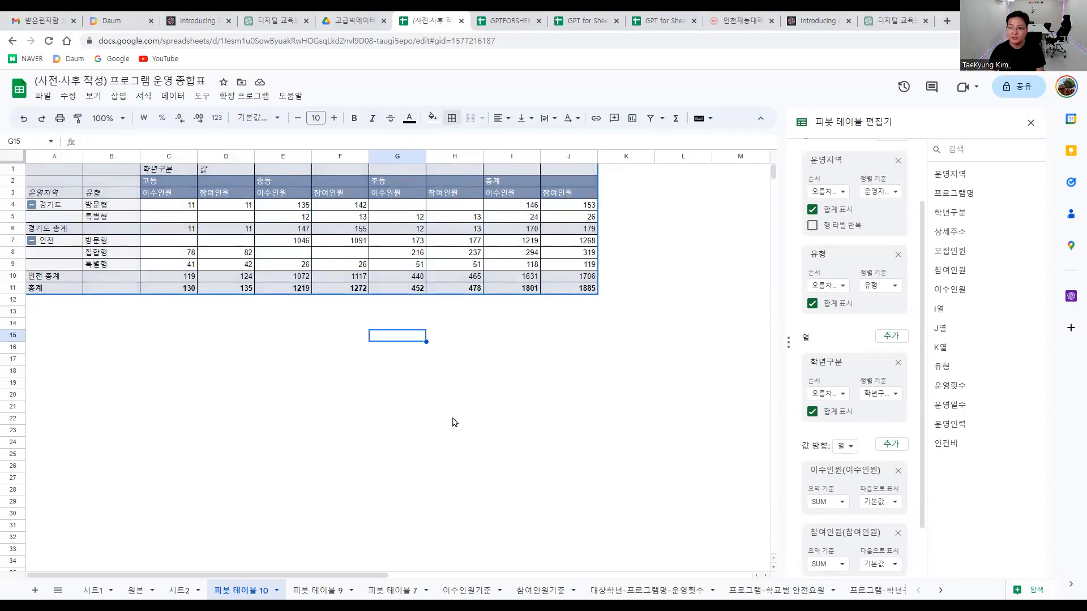
- Compare the 고등 grand totals of 이수인원 and 참여인원 and check the overall 인천 방문형 이수인원 figure
left_click(187, 290)
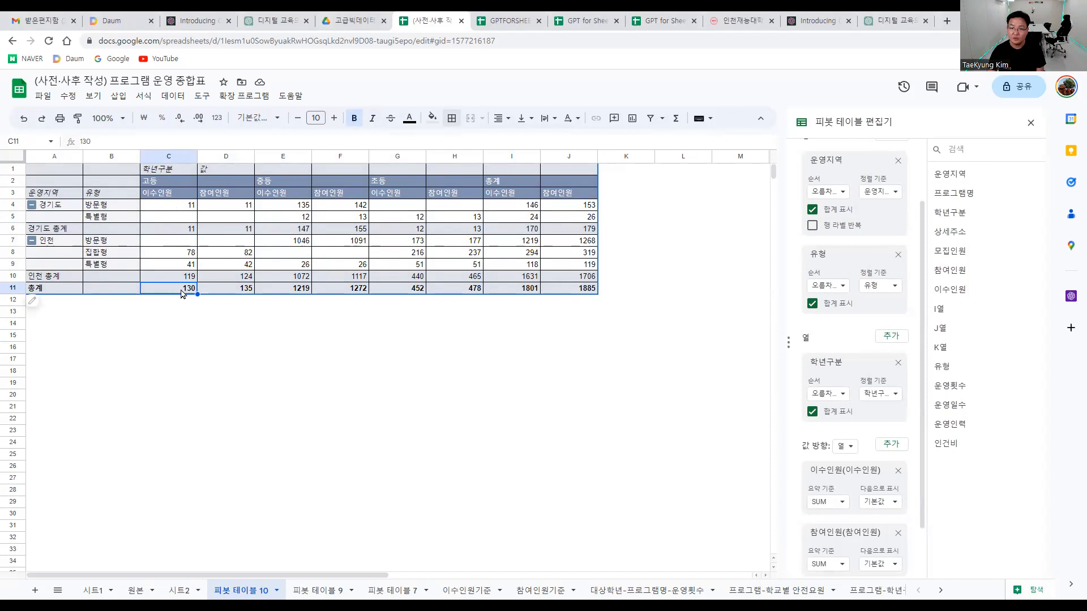
left_click(239, 292)
left_click(183, 290)
left_click(242, 293)
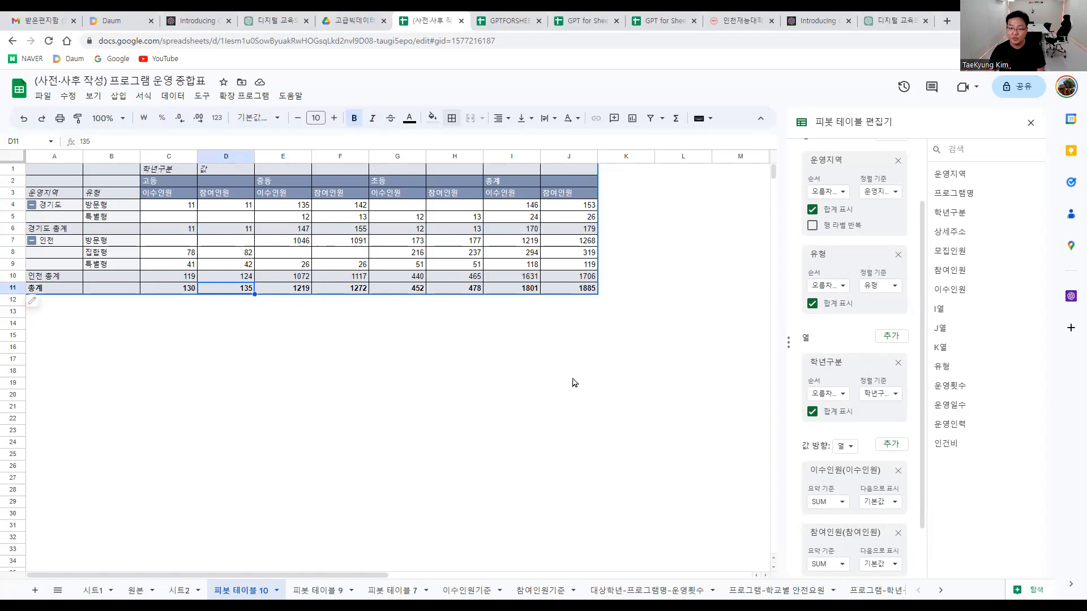
left_click(524, 242)
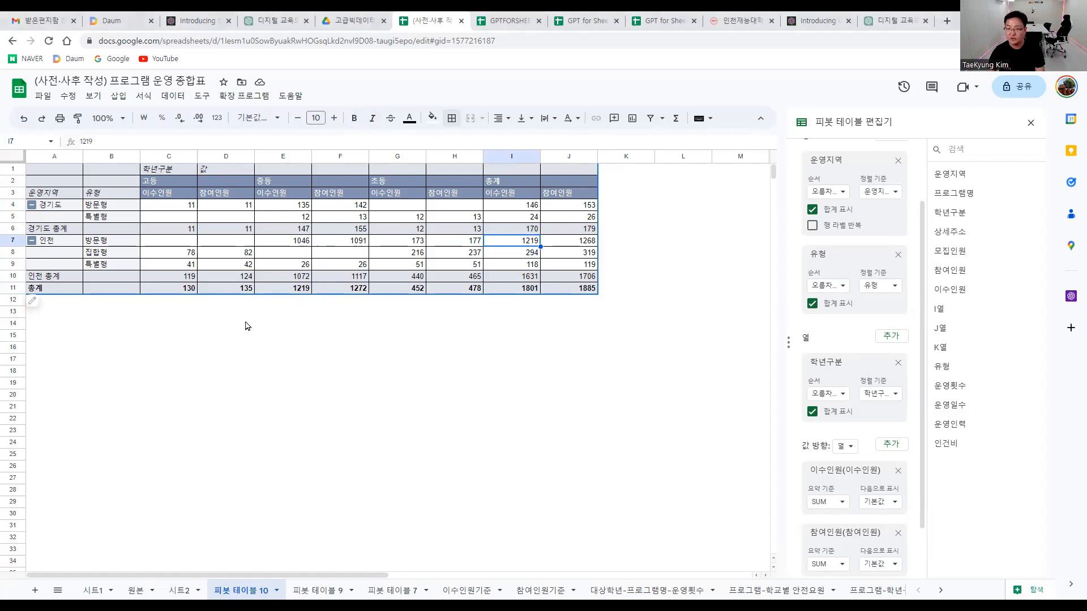
- Look through the existing summary sheets from 피봇 테이블 9 to 대상학년-프로그램명-운영횟수
left_click(316, 591)
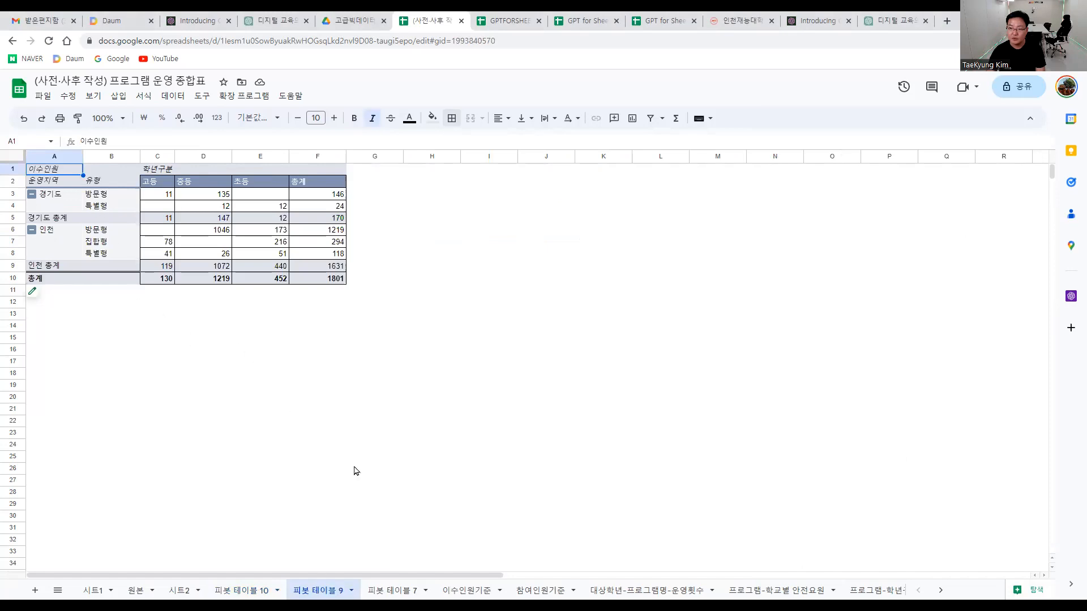
left_click(397, 591)
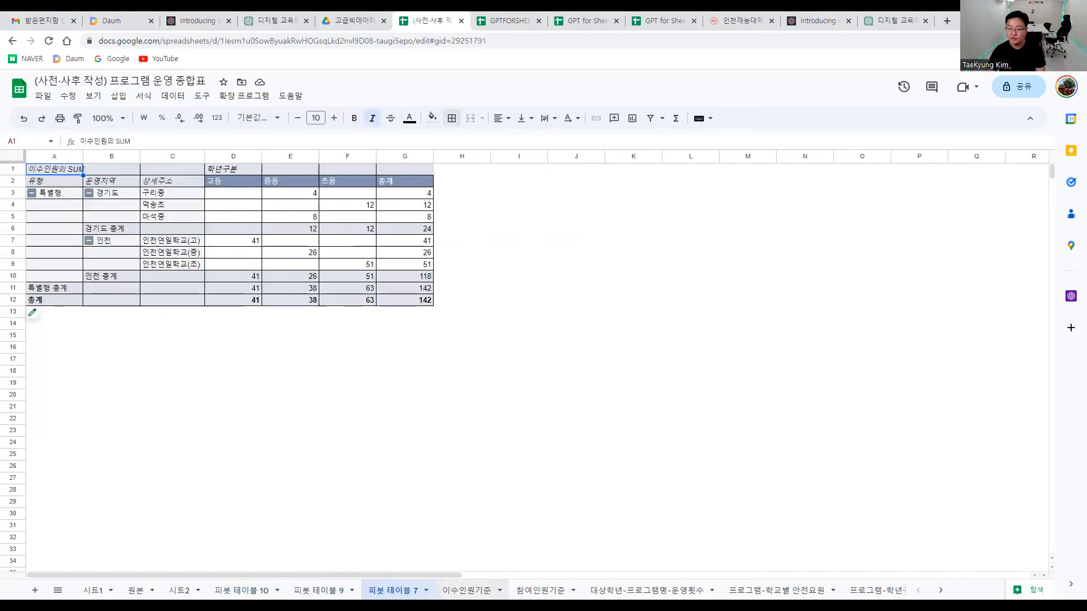
left_click(472, 591)
left_click(509, 590)
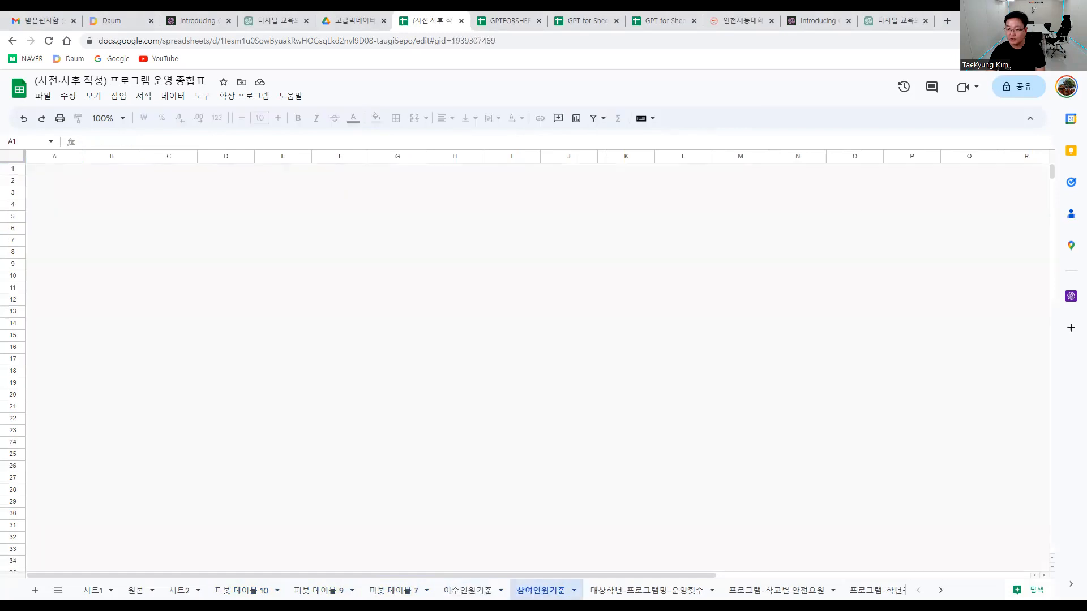
left_click(628, 589)
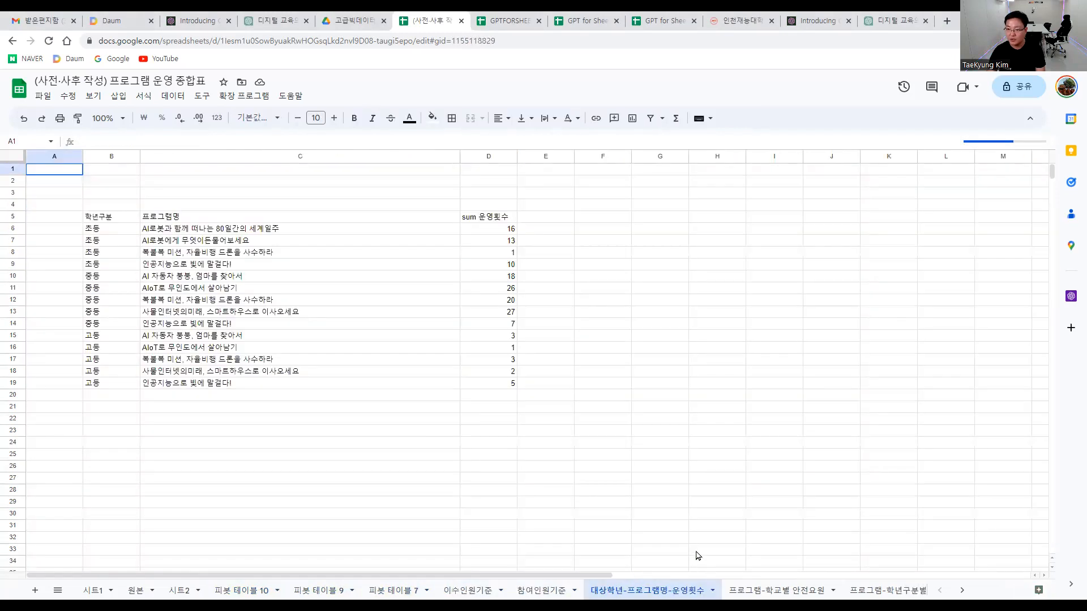
- Examine the QUERY formula in B5 that sums 운영횟수 by 학년구분 and 프로그램명, focusing on its SELECT statement
left_click(102, 221)
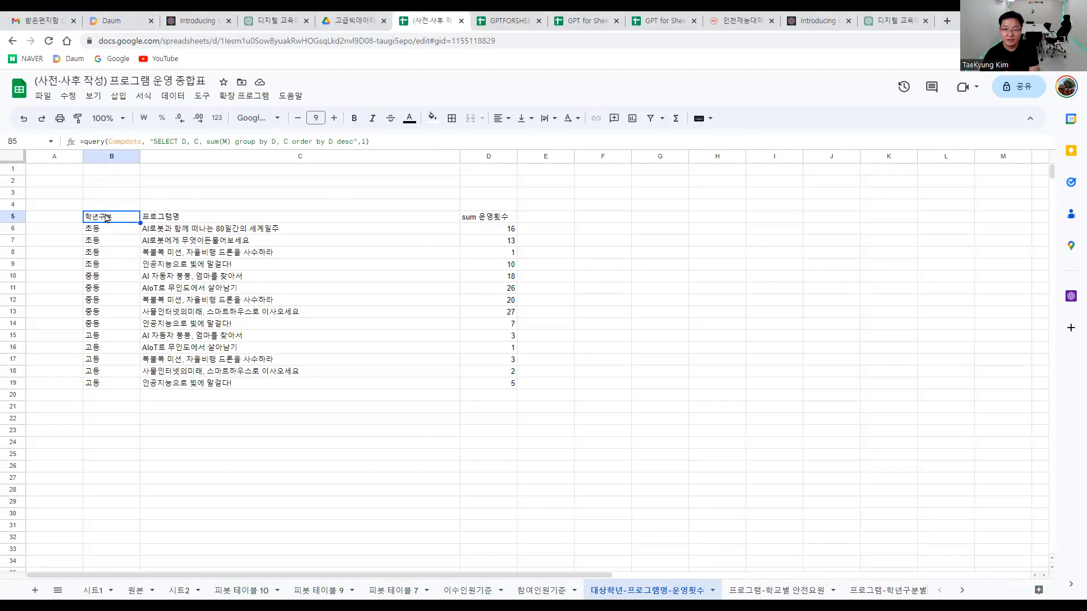
left_click_drag(153, 141, 352, 141)
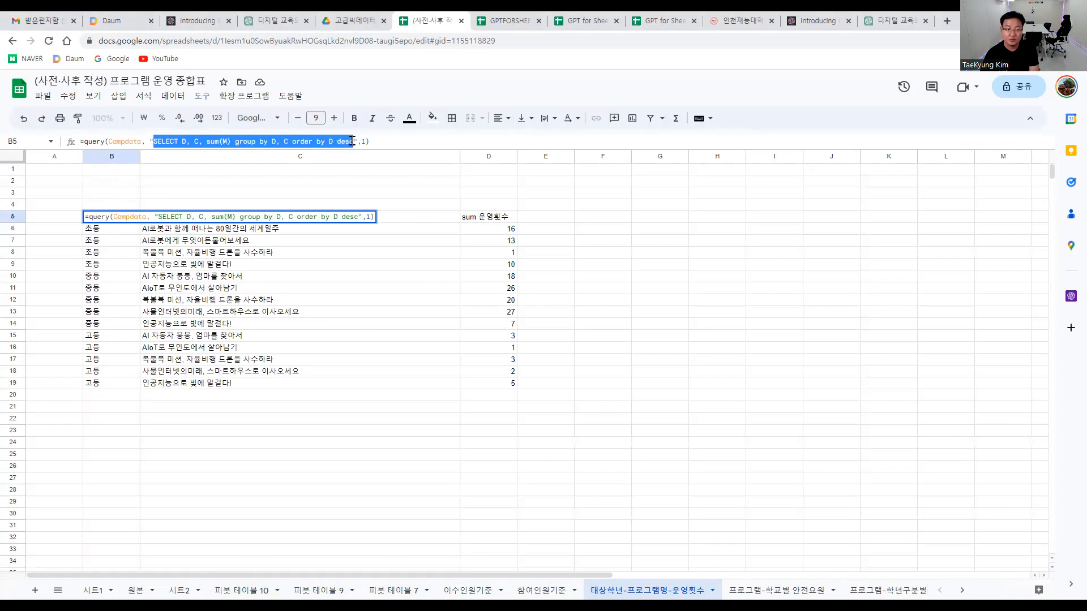
left_click(262, 193)
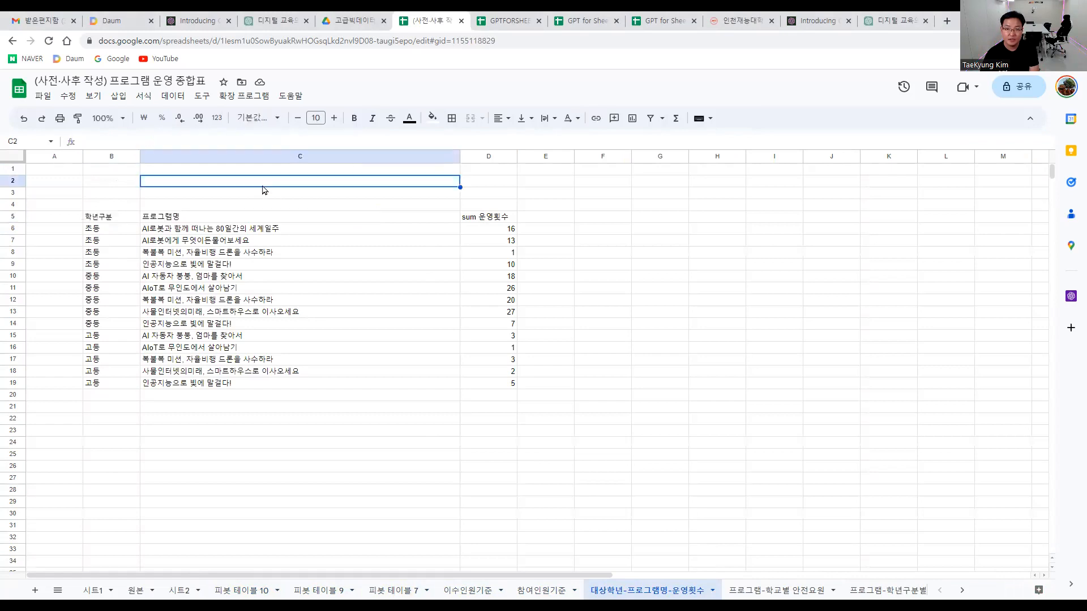
left_click(116, 220)
left_click_drag(353, 141, 152, 139)
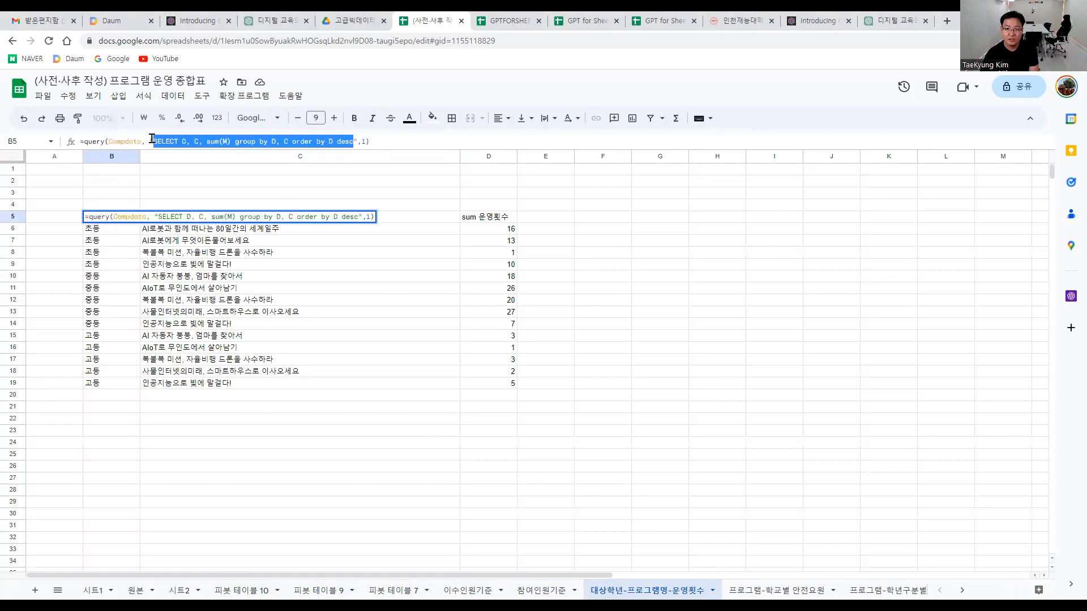
left_click(196, 182)
left_click(308, 424)
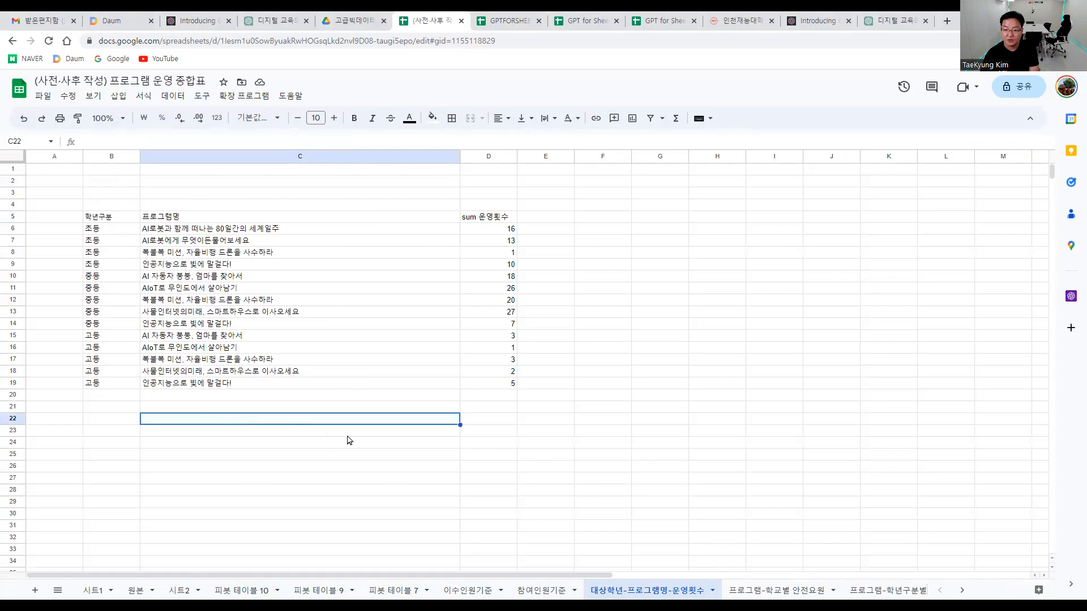
- Review the 운영인력 sums by 프로그램명 and 학년구분 on the 프로그램-학교별 안전요원 sheet
left_click(758, 591)
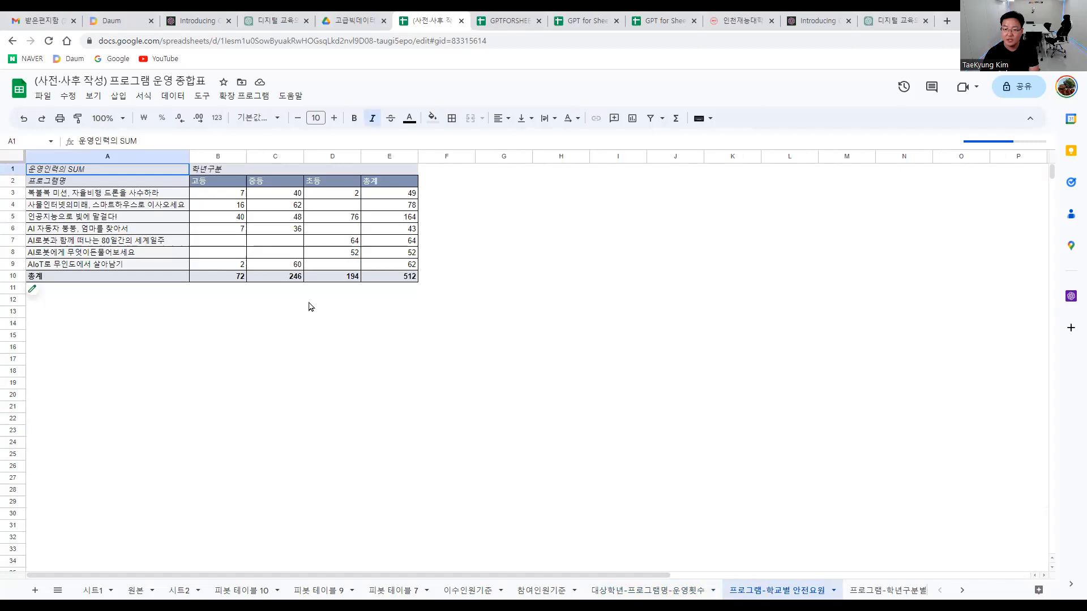
left_click_drag(196, 194, 343, 255)
- Examine 이수인원 and 참여인원 per program and school level on the 프로그램-학년구분별 참여인원과 이수인원 sheet
left_click(888, 591)
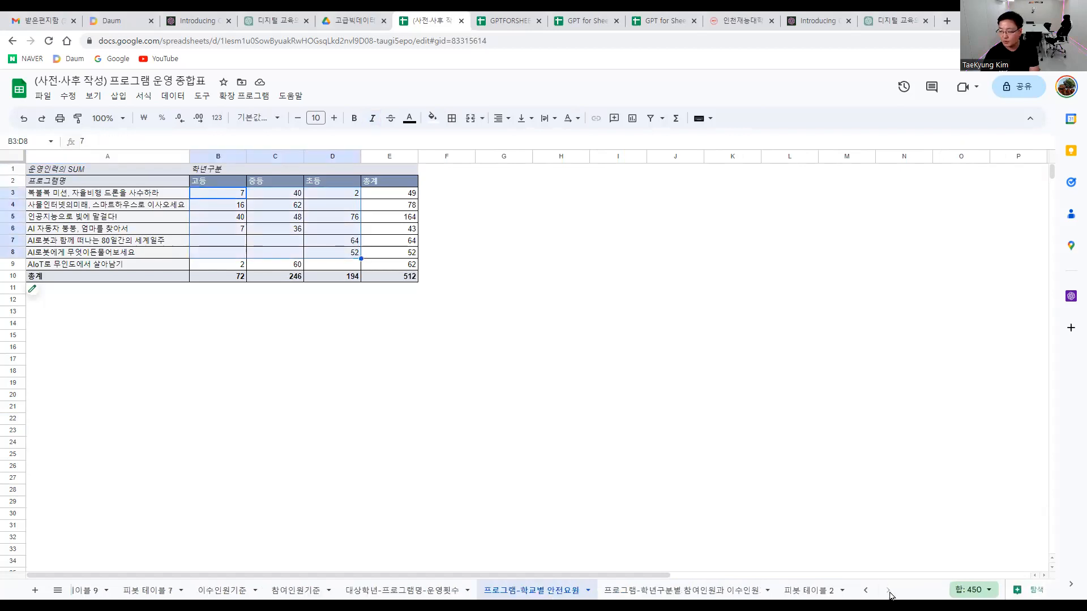
left_click(677, 592)
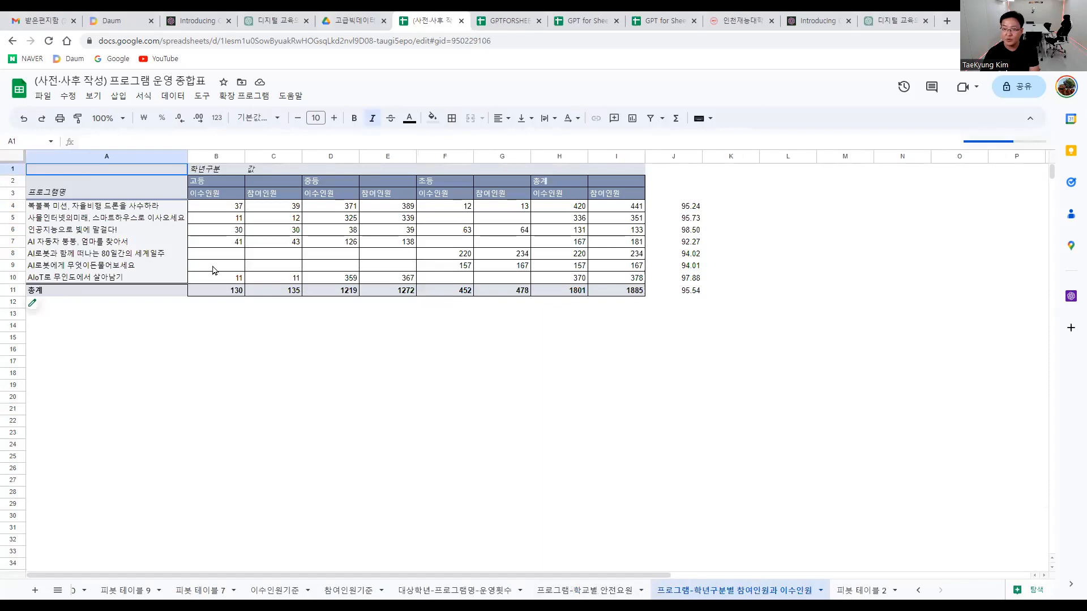
left_click(131, 207)
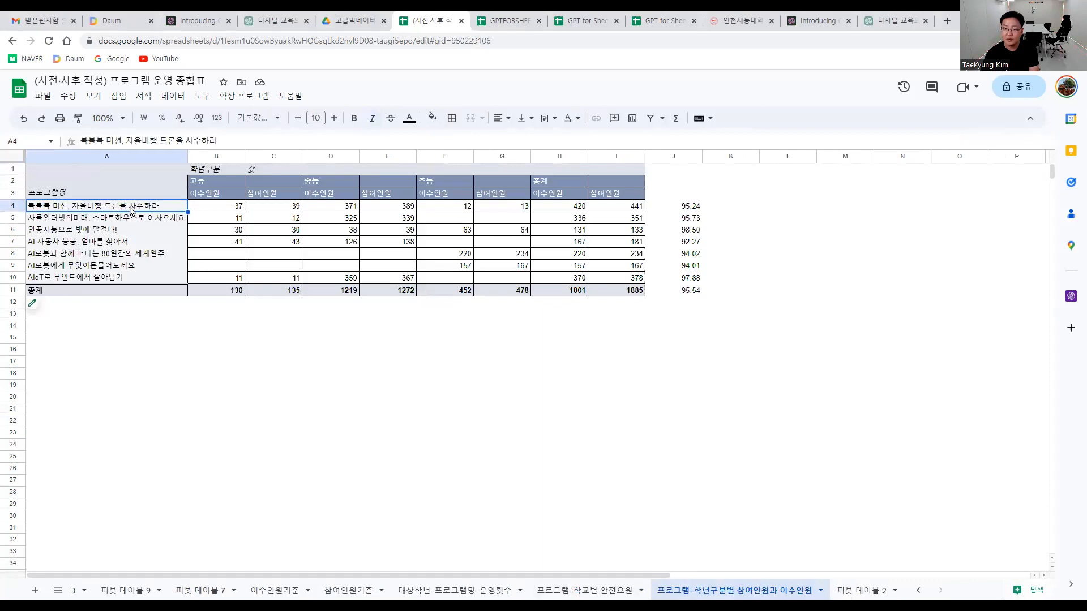
left_click(215, 182)
left_click(347, 193)
left_click(229, 209)
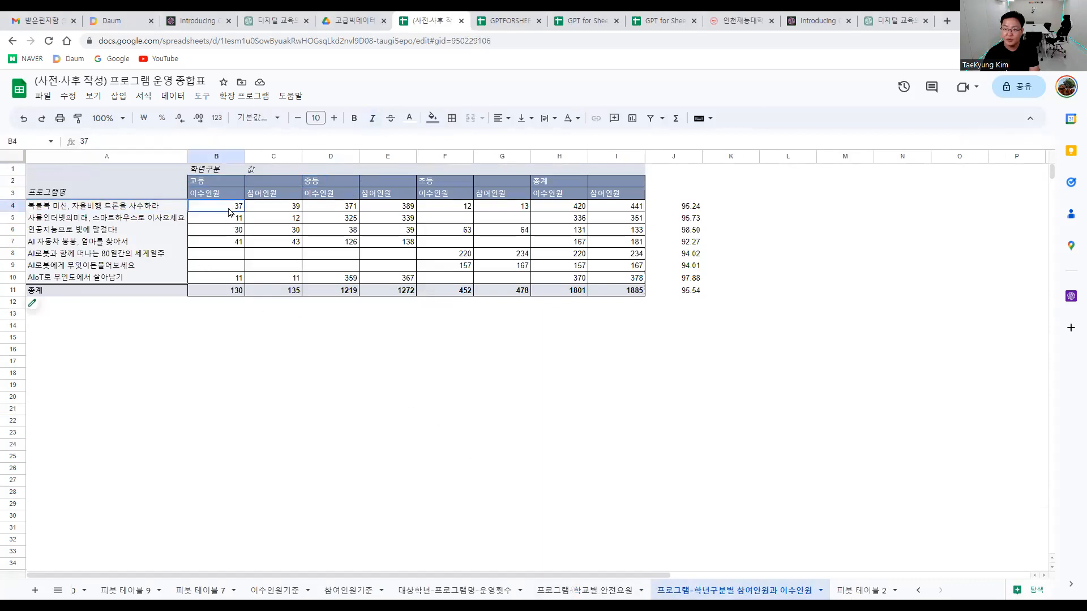
left_click(117, 219)
left_click(107, 277)
left_click_drag(111, 209, 112, 280)
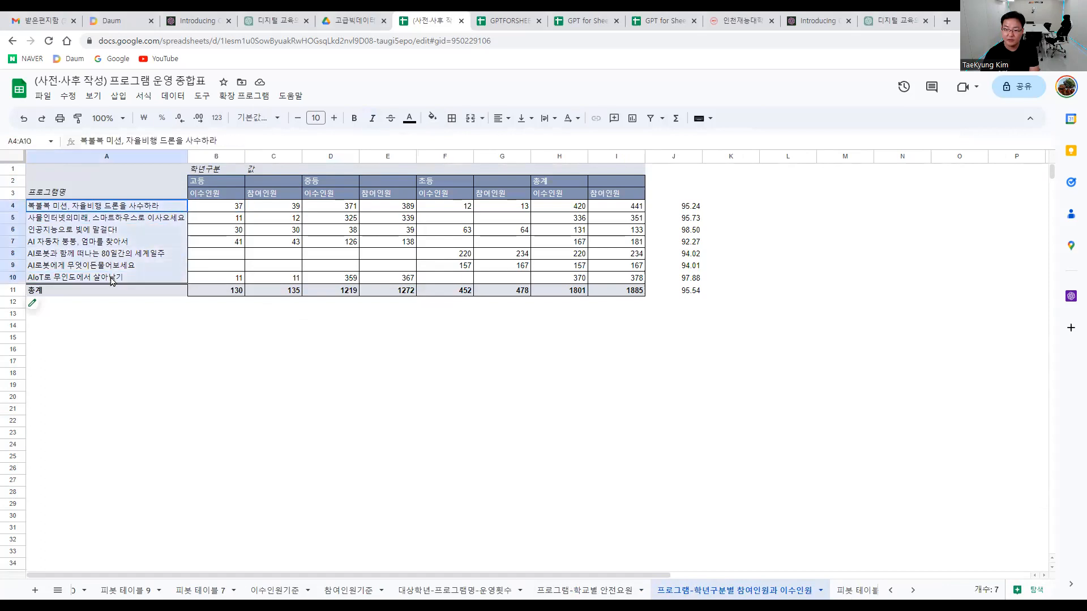
left_click(108, 210)
left_click(217, 182)
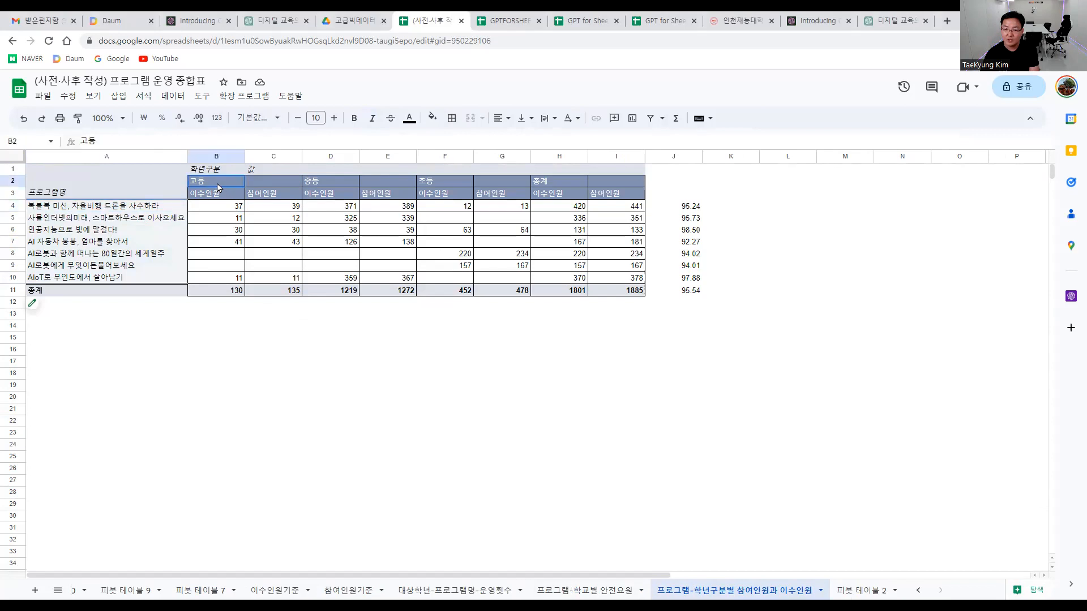
left_click(215, 213)
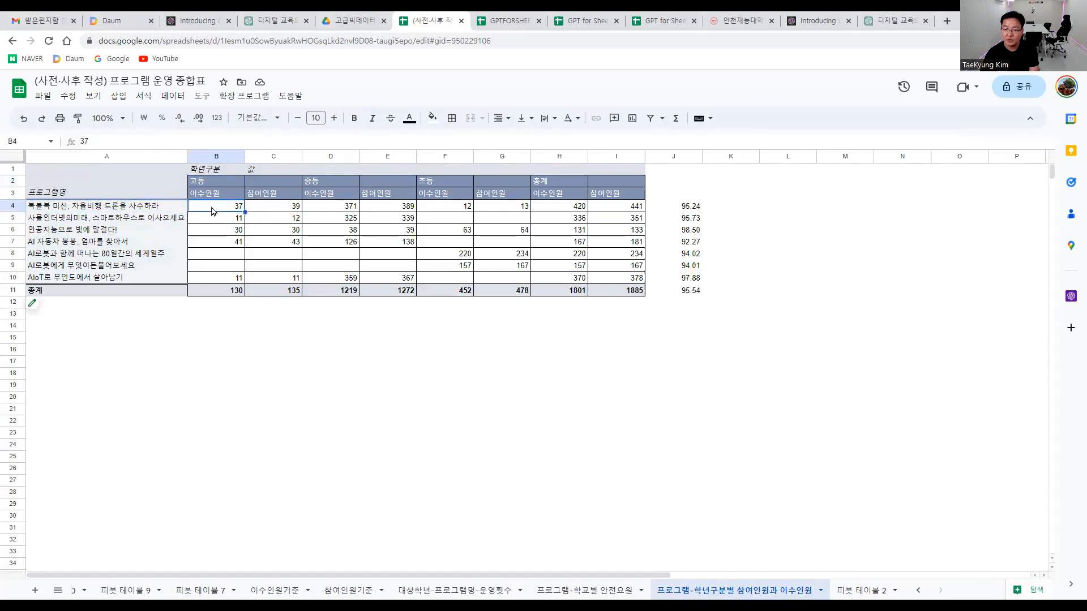
left_click(265, 210)
left_click(67, 210)
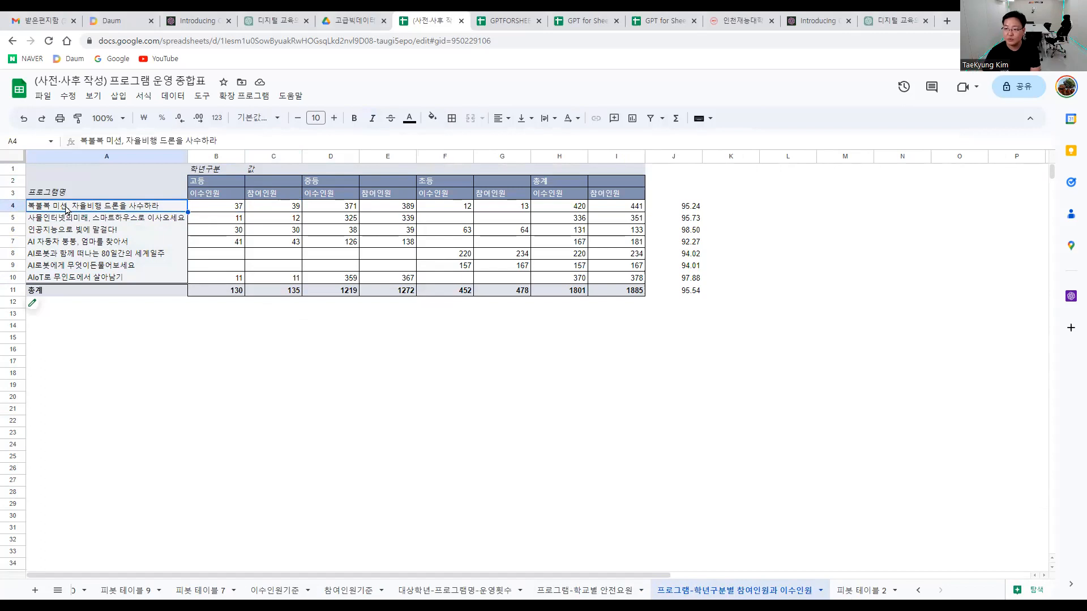
left_click(115, 244)
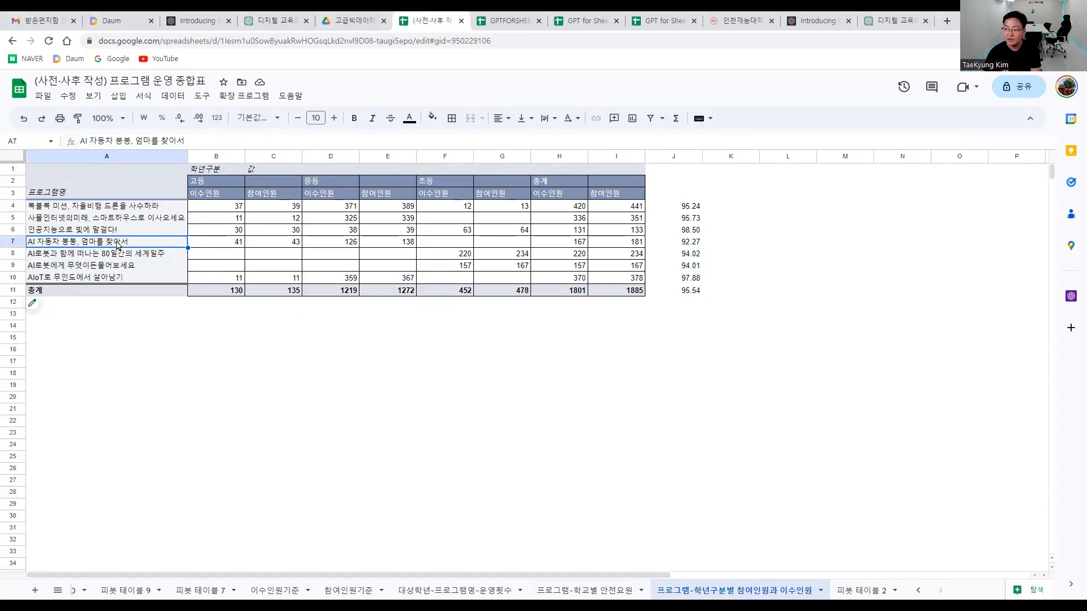
- Apply all borders to the completion-rate values in J4:J11 beside the pivot table
left_click_drag(695, 207, 695, 291)
left_click(452, 118)
left_click(457, 142)
left_click(674, 195)
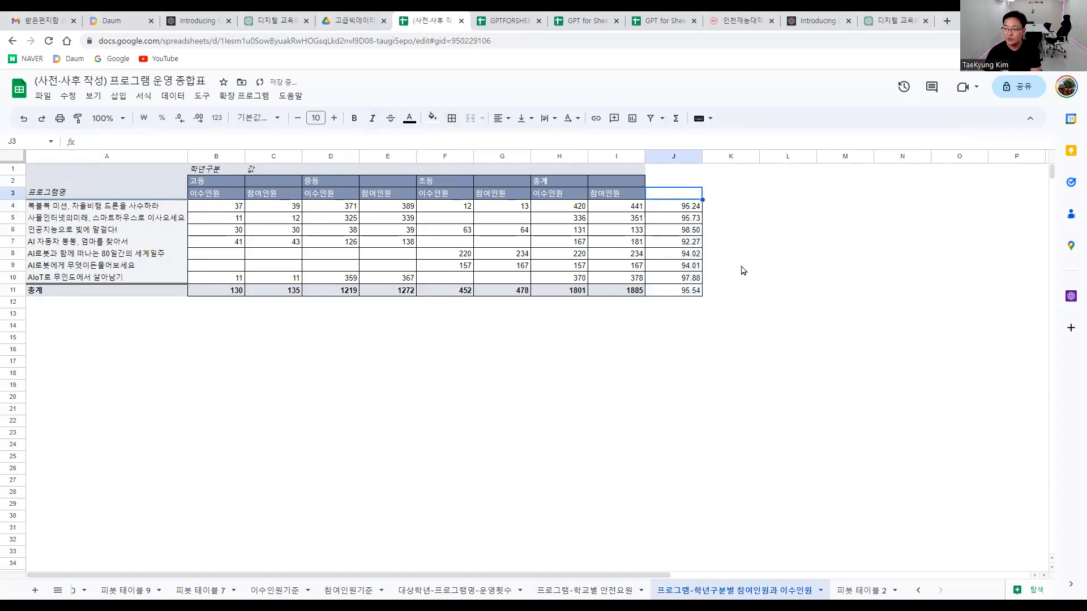
- Check the completion rates in J4:J11, comparing the AI 자동차 붕붕 program's 이수인원 total with its rate formula in J7
left_click(94, 208)
left_click(693, 209)
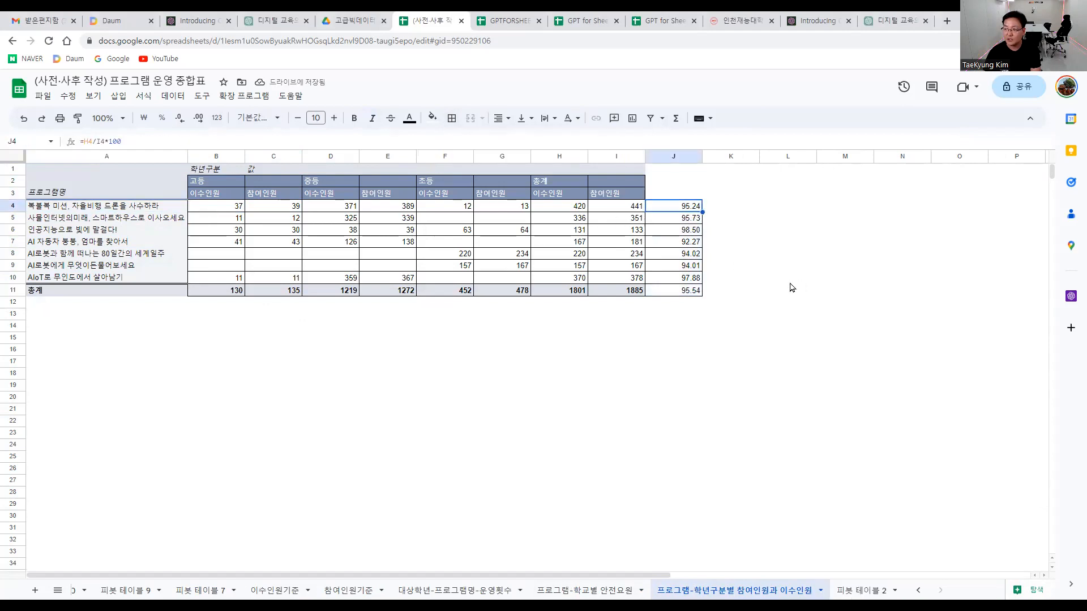
left_click_drag(694, 291, 686, 209)
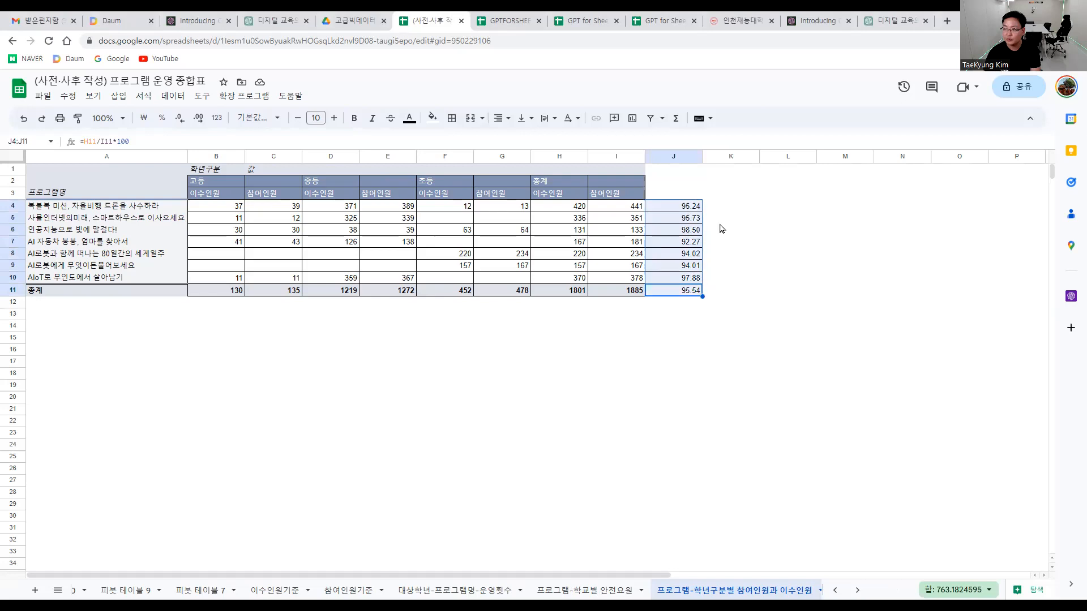
left_click(726, 244)
left_click(697, 248)
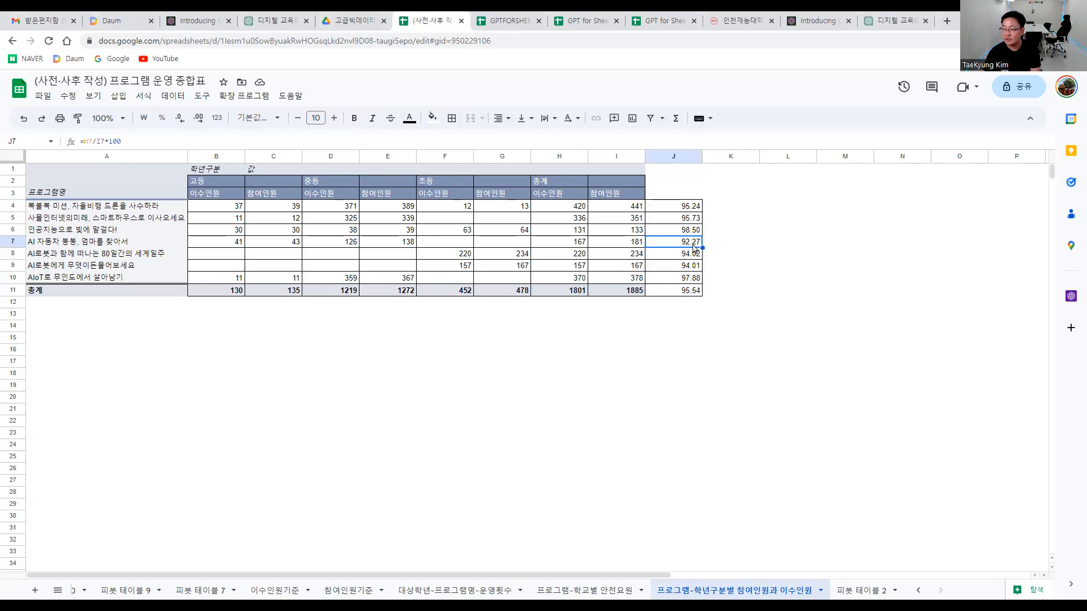
left_click(82, 247)
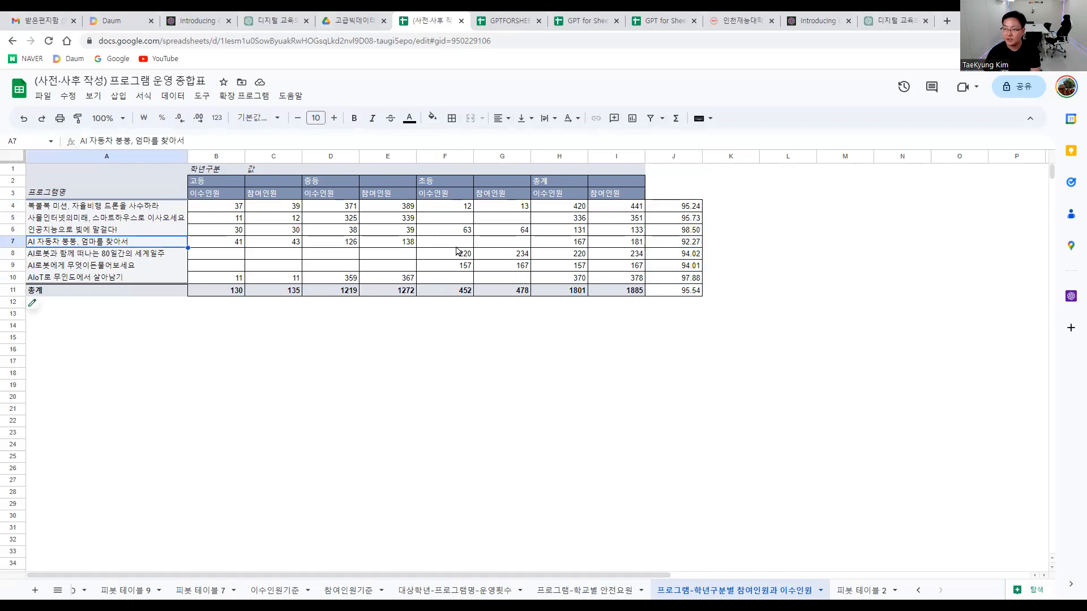
left_click(560, 242)
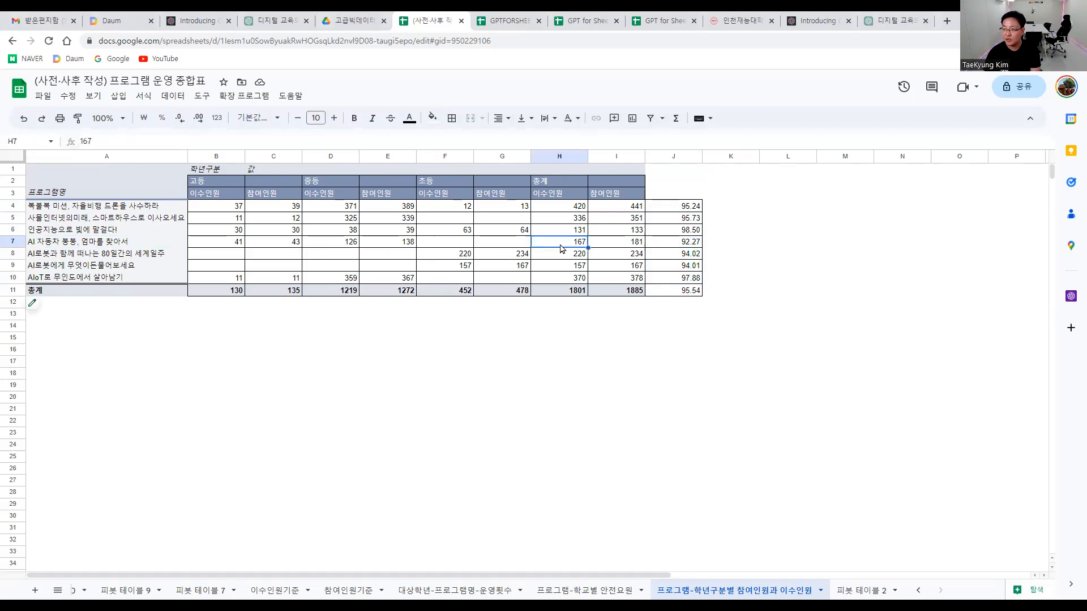
left_click(696, 243)
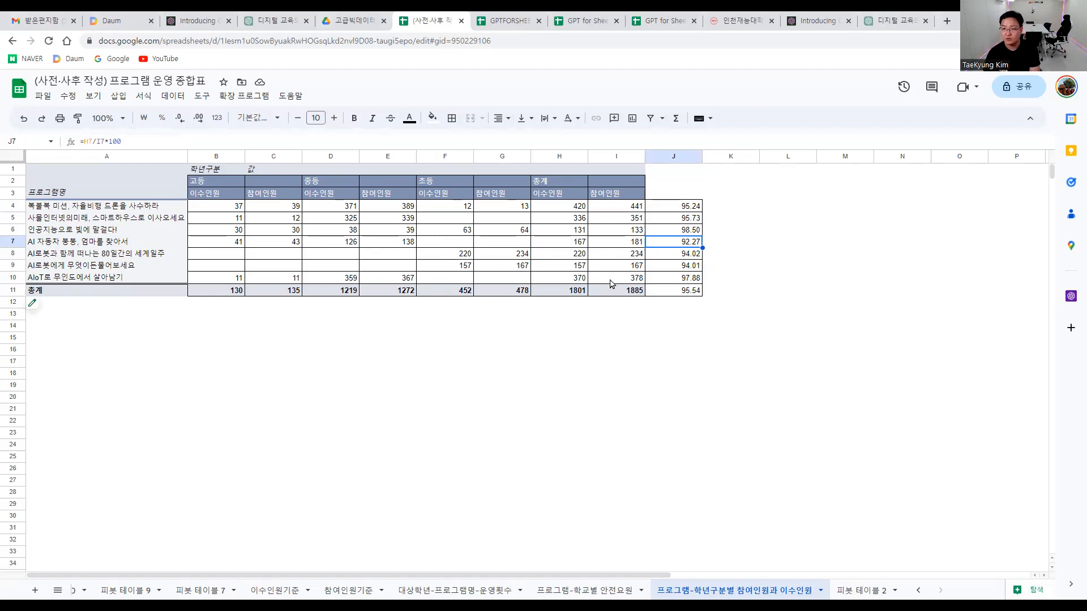
- Inspect the 집합형 and 특별형 rows against the school-level columns on the 피봇 테이블 2 sheet
left_click(861, 591)
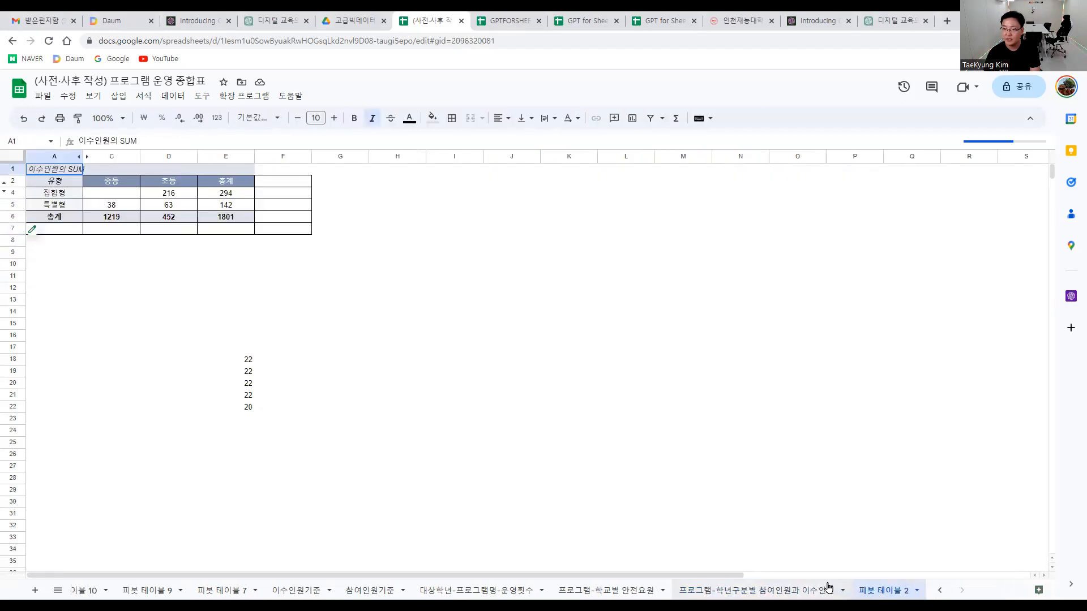
left_click(41, 197)
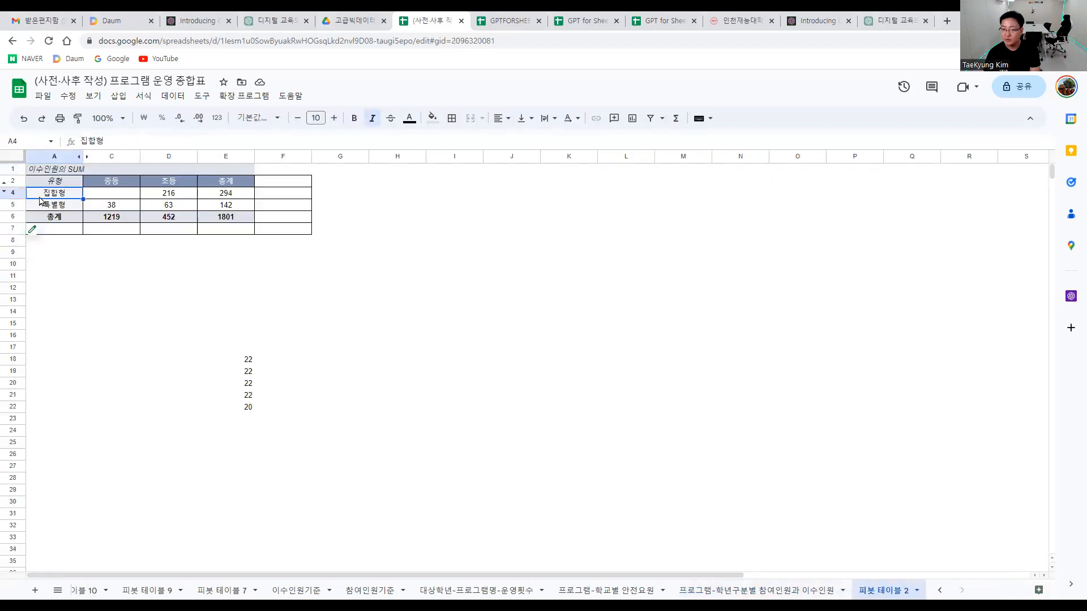
left_click(105, 193)
left_click(106, 182)
left_click(51, 194)
left_click(50, 206)
left_click(99, 185)
left_click(55, 196)
left_click(55, 208)
left_click(55, 195)
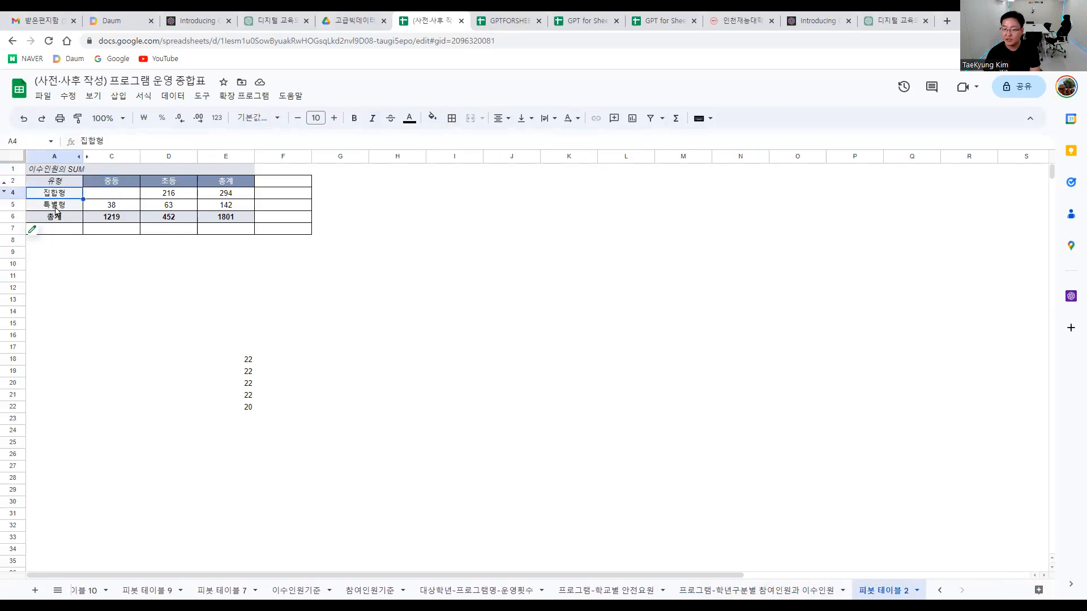
left_click(56, 207)
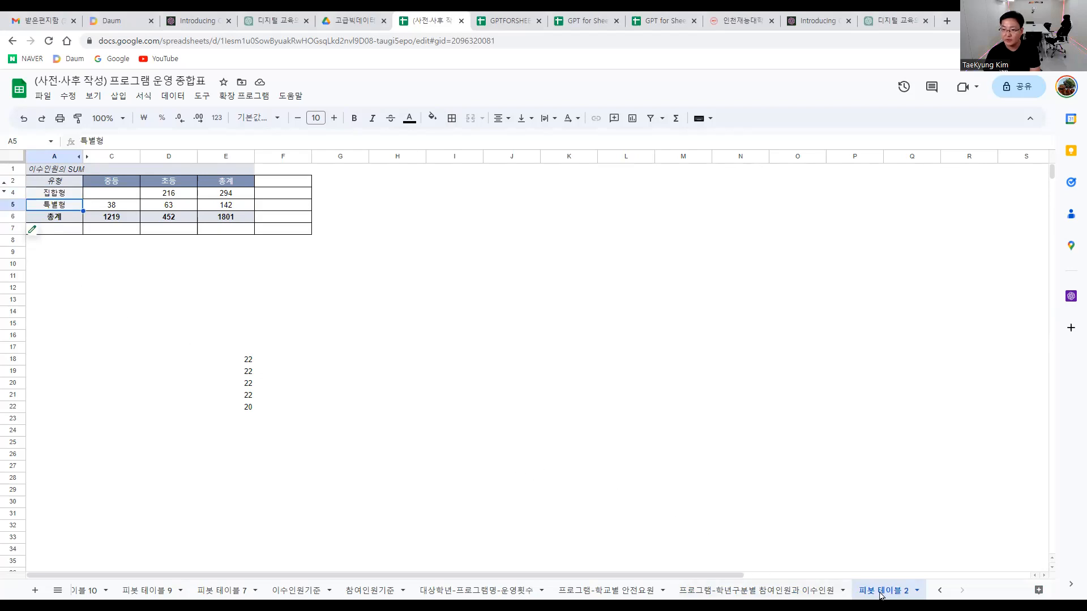
left_click(58, 180)
right_click(58, 186)
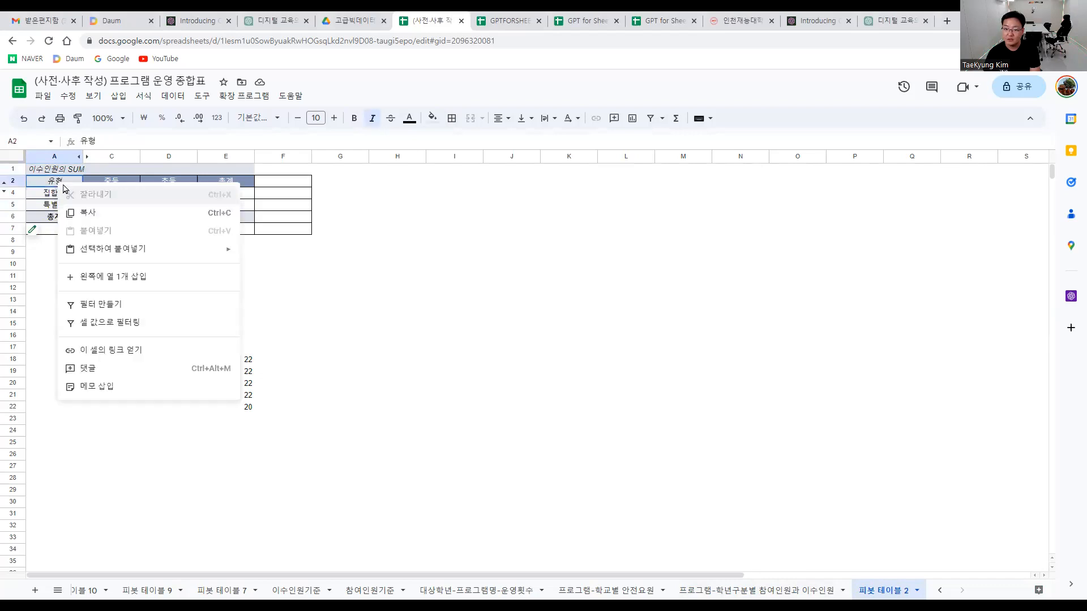
left_click(52, 170)
right_click(53, 171)
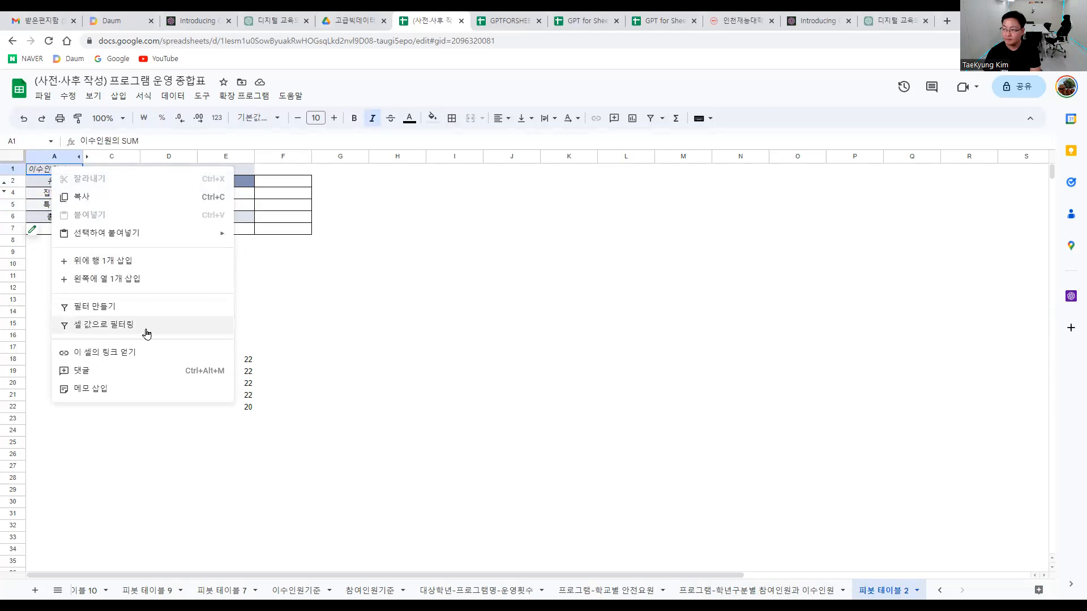
left_click(567, 351)
left_click(287, 269)
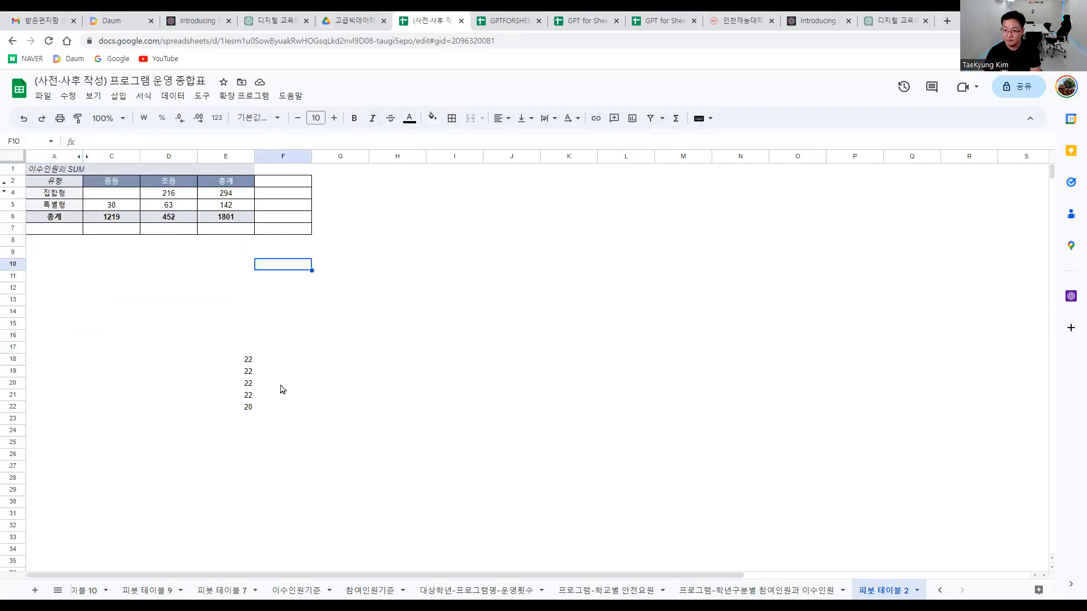
left_click(281, 385)
left_click(68, 231)
- Look back through the summary sheets from 프로그램-학년구분별 참여인원과 이수인원 to 피봇 테이블 10
left_click(777, 592)
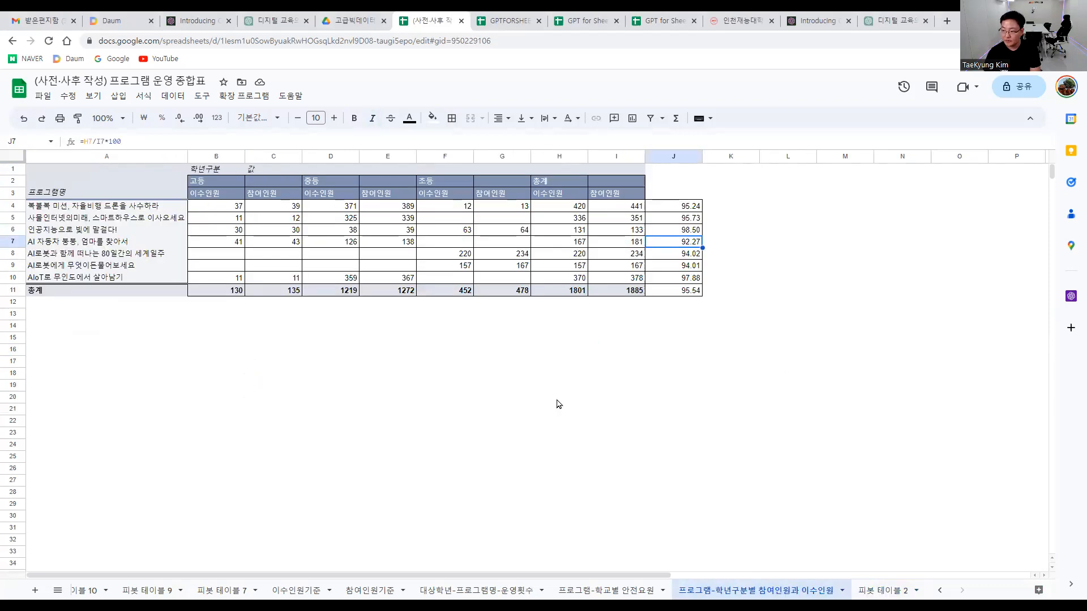
left_click(557, 399)
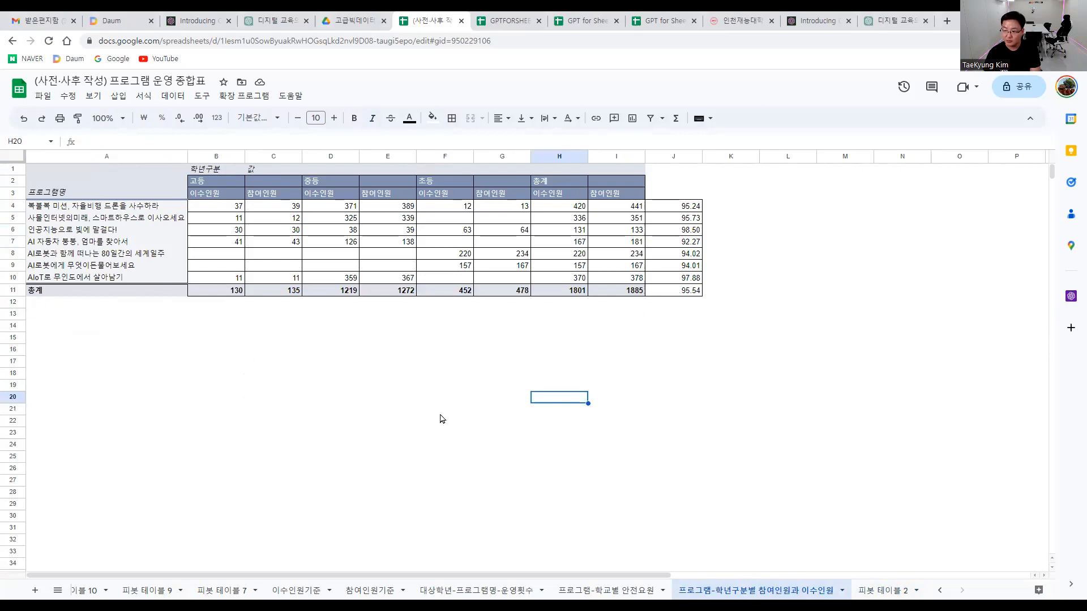
left_click(605, 590)
left_click(504, 593)
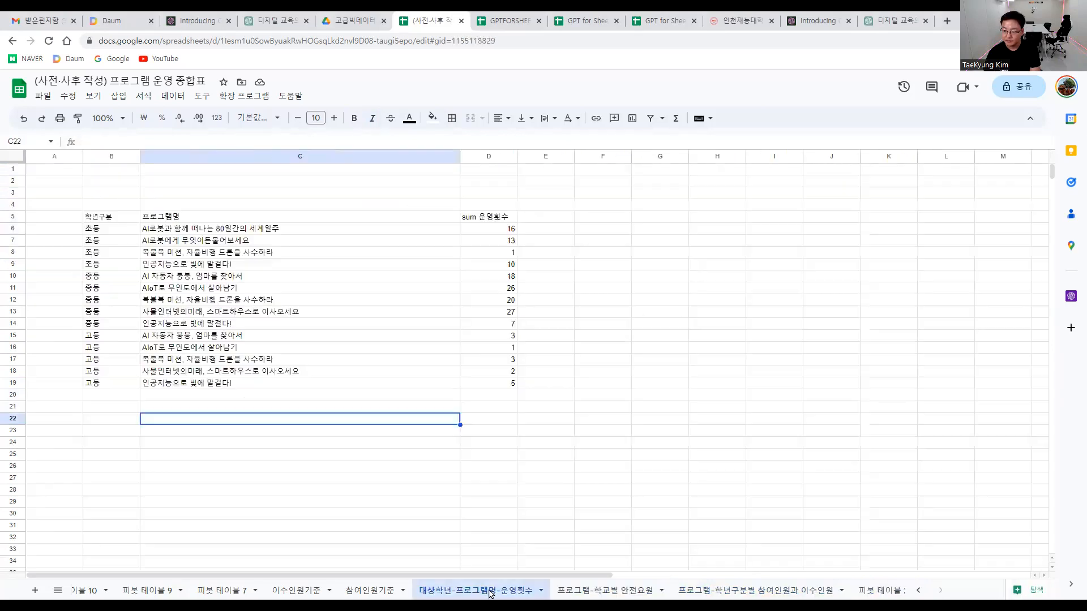
left_click(371, 590)
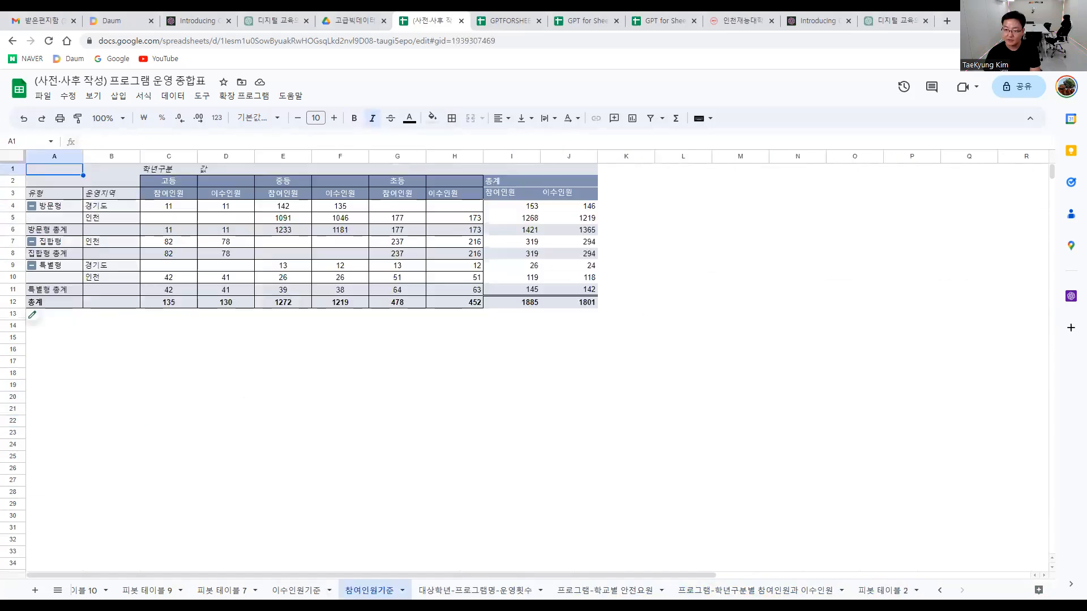
left_click(400, 421)
left_click(296, 590)
left_click(222, 590)
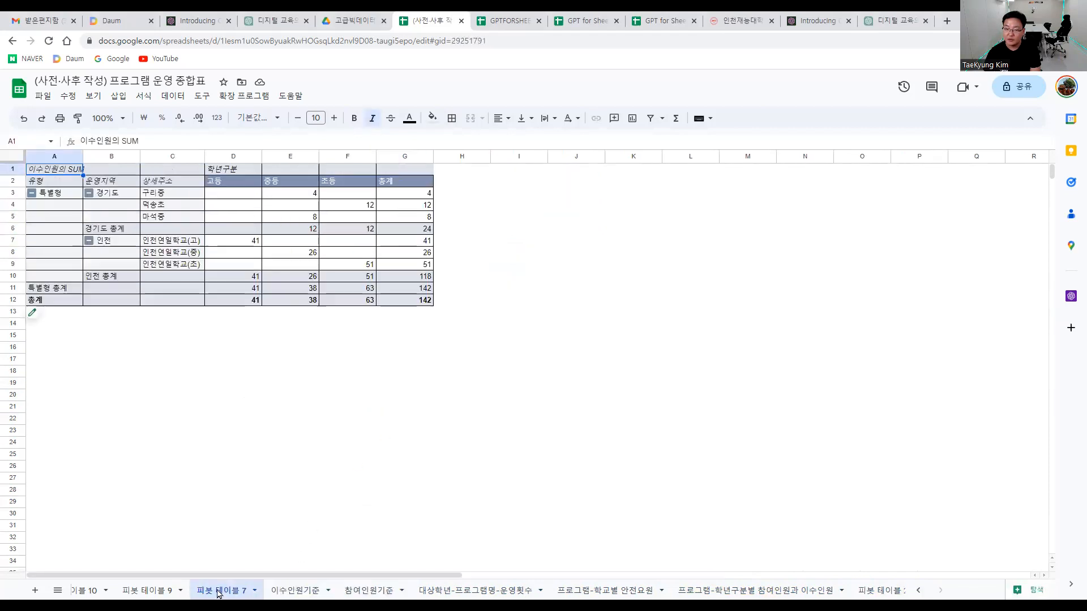
left_click(147, 590)
left_click(88, 591)
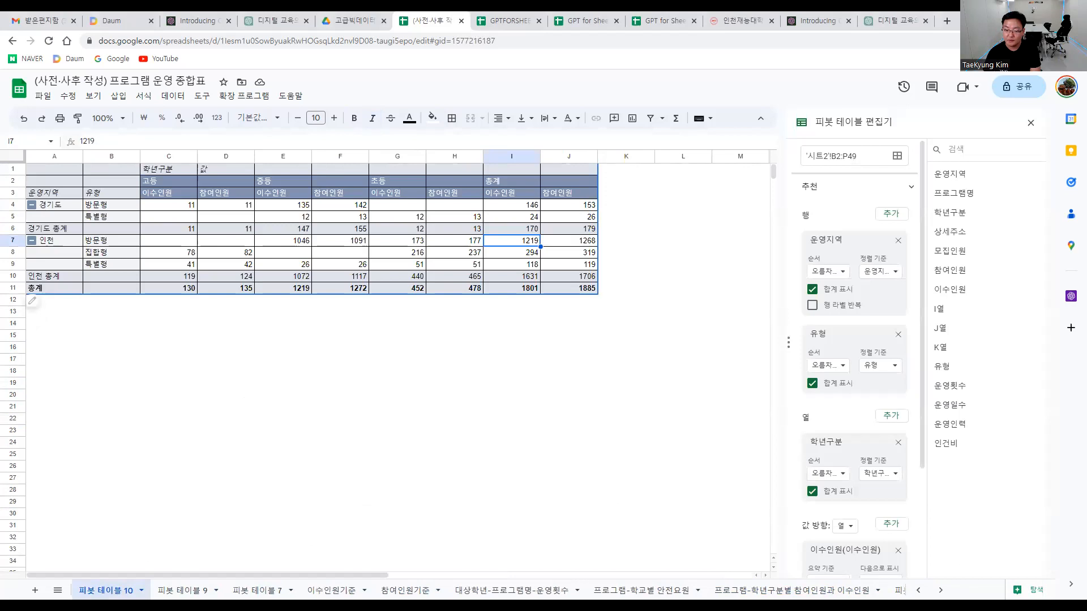
- Compare the original data on the 원본 sheet with the cleaned program data on 시트2
left_click(918, 591)
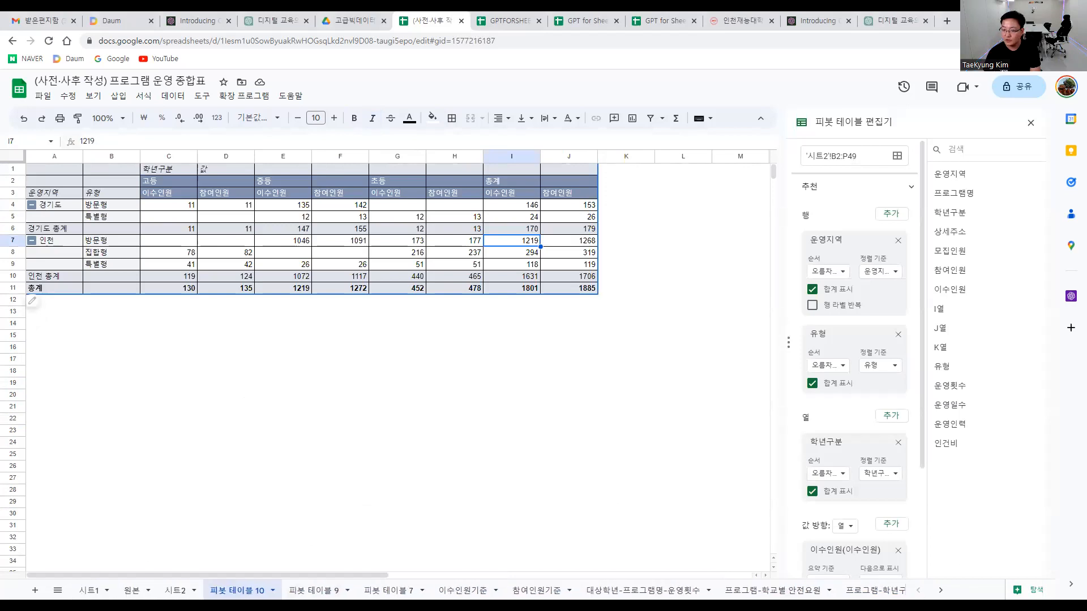
left_click(175, 590)
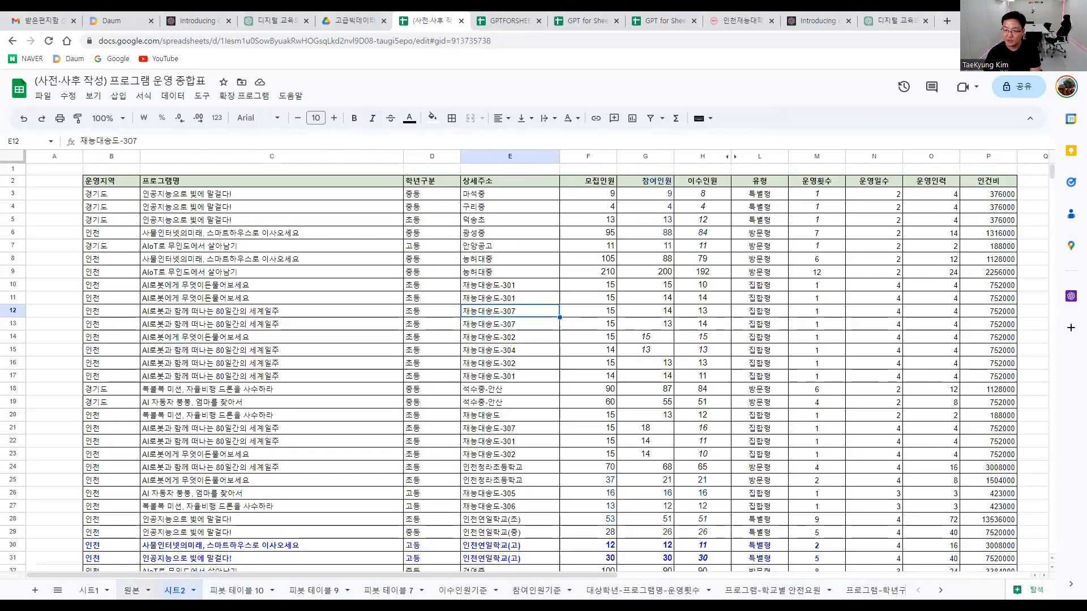
left_click(131, 591)
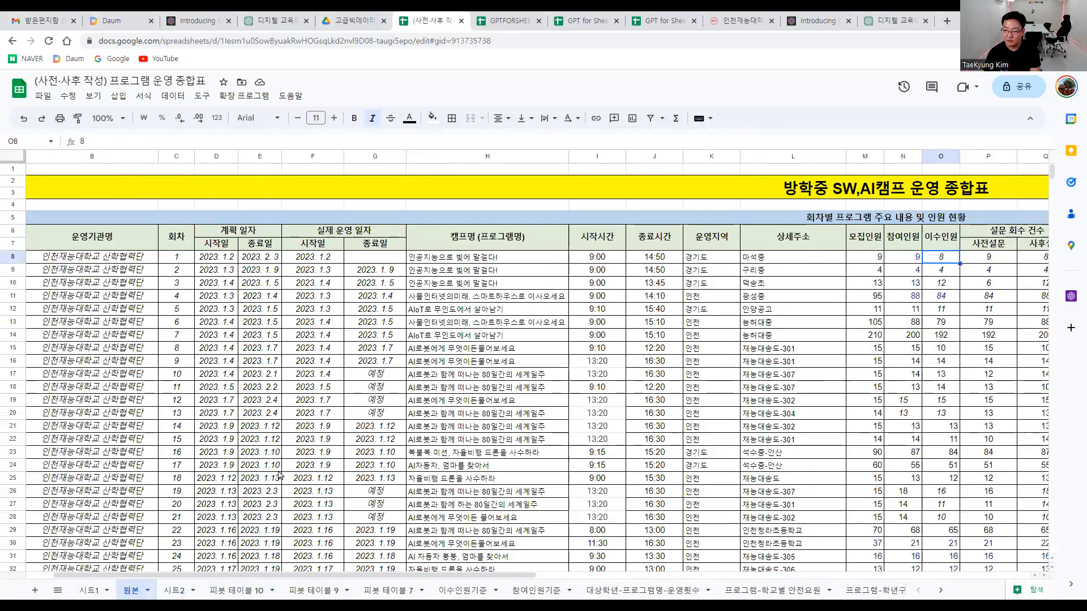
left_click(96, 592)
left_click(133, 590)
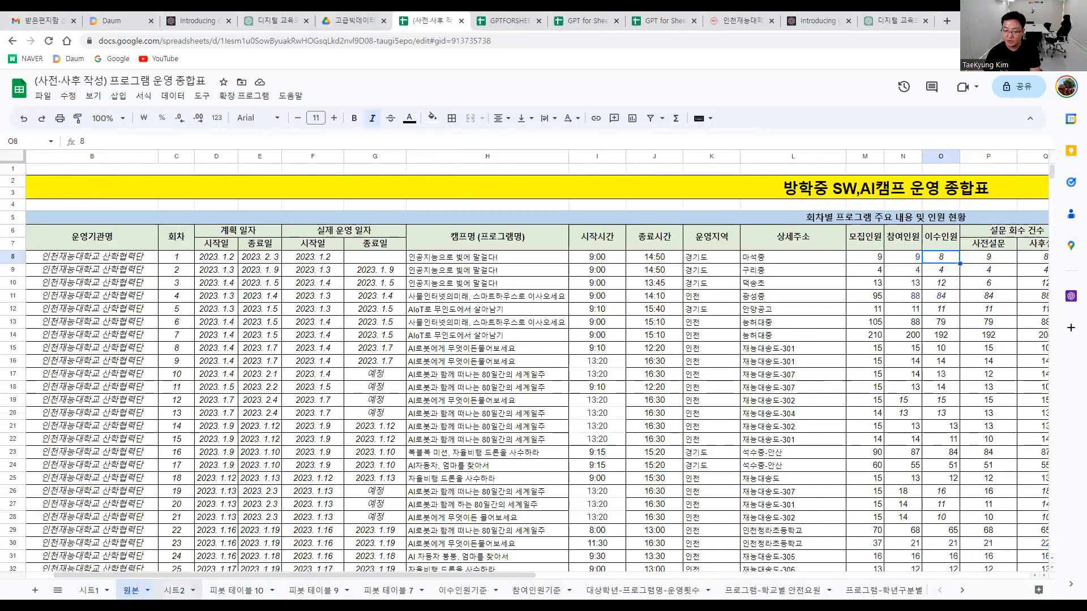
left_click(174, 590)
left_click(355, 438)
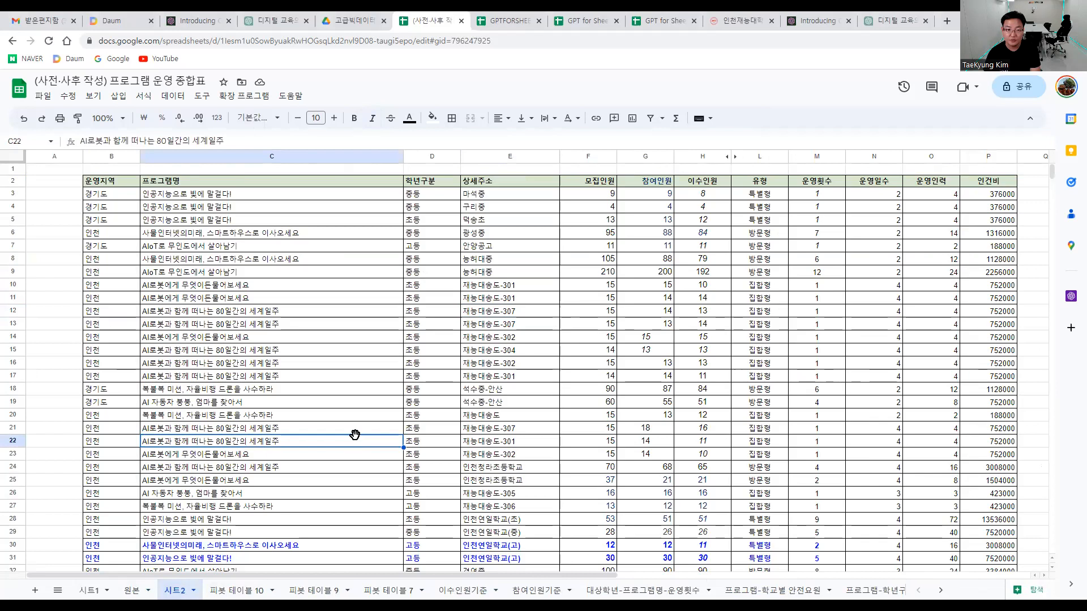
- Return to the 피봇 테이블 10 sheet and view the options available for that sheet
left_click(223, 591)
right_click(259, 593)
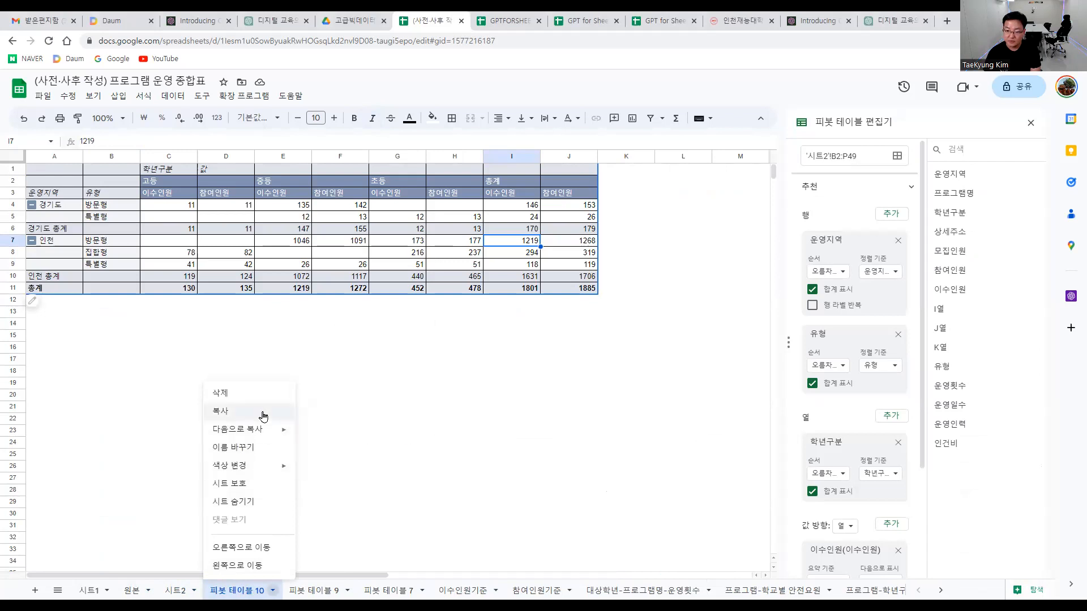
left_click(405, 391)
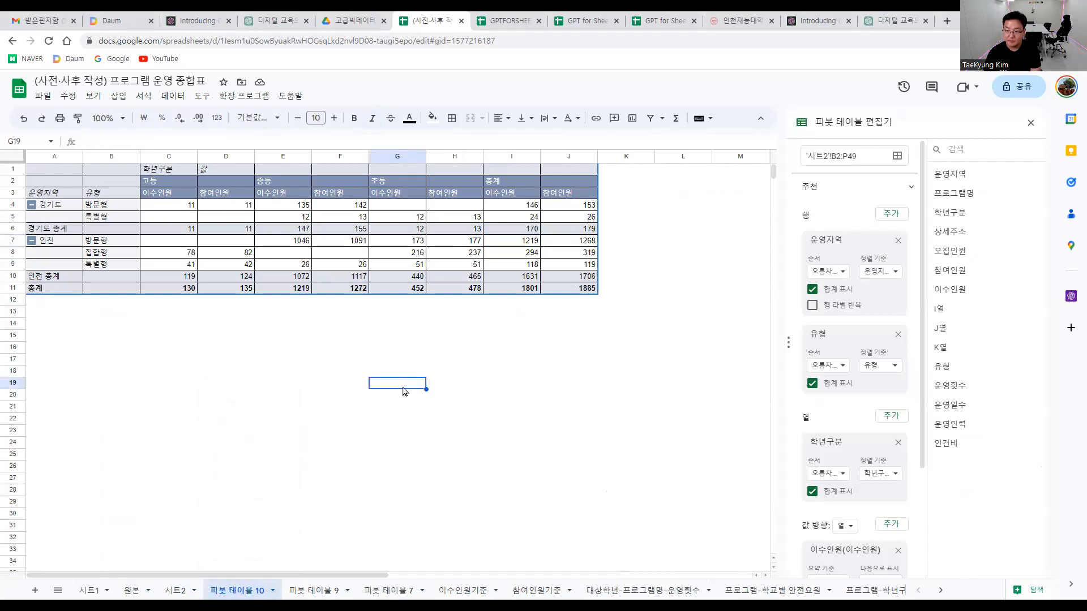